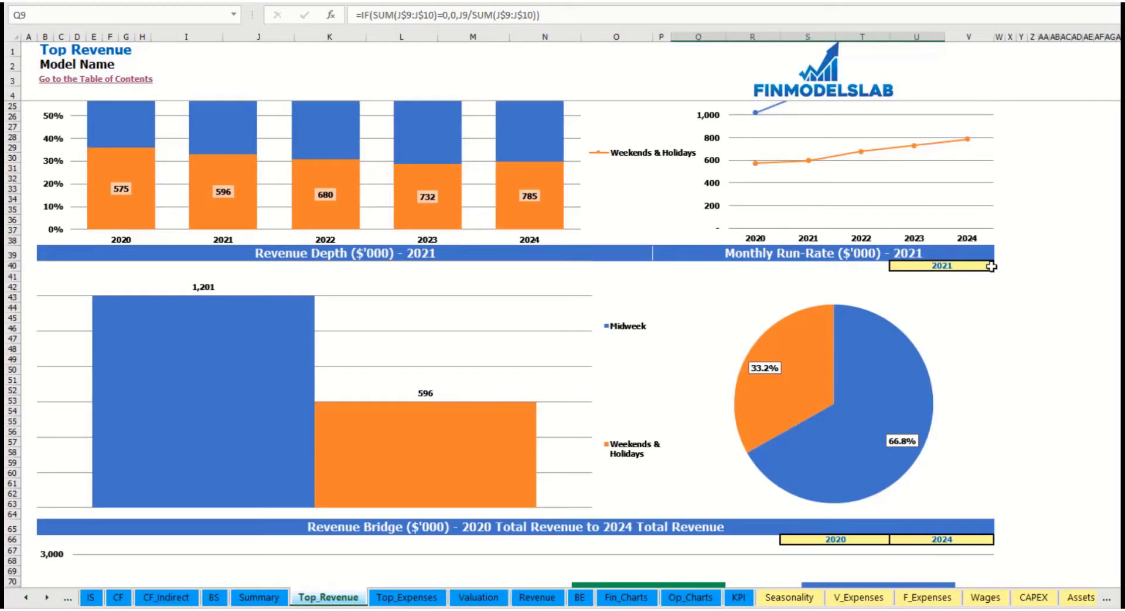
Set the year for the Revenue Depth and Monthly Run-Rate charts on the Top_Revenue sheet to 2022.
click(992, 267)
click(999, 267)
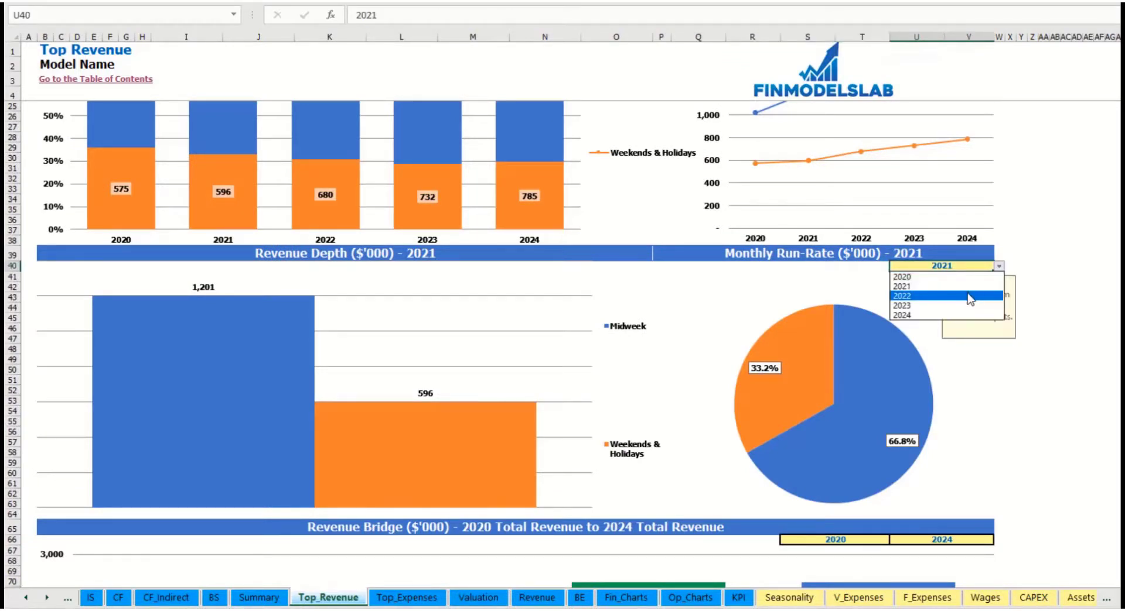
click(937, 294)
click(745, 256)
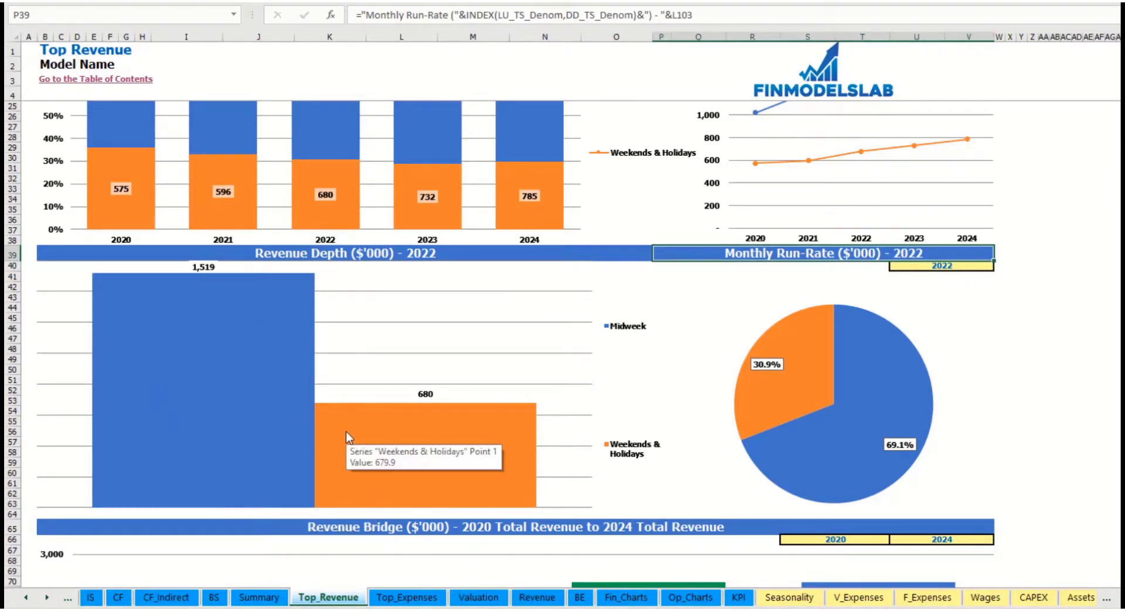
Set the Revenue Bridge chart's first year to 2021 and its last year to 2023.
scroll(351, 444, down, 10)
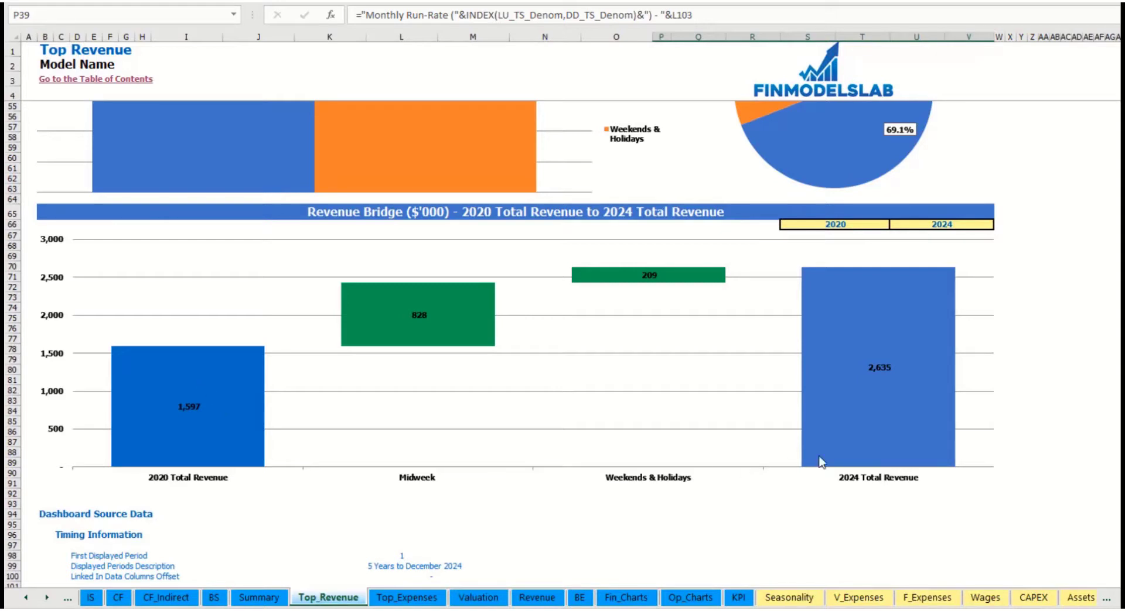
click(881, 226)
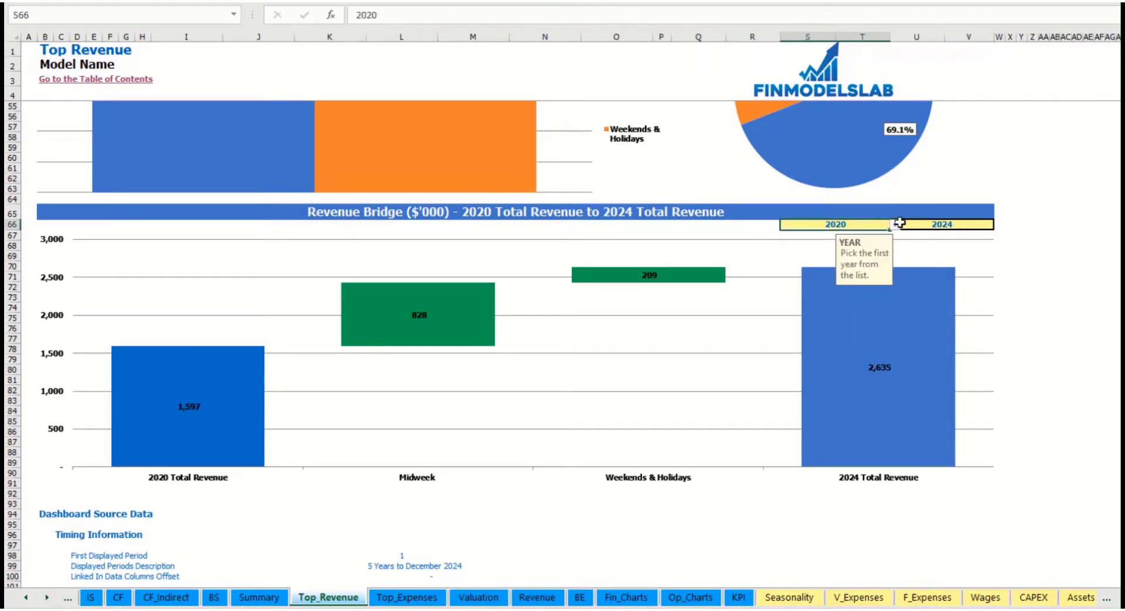
click(894, 225)
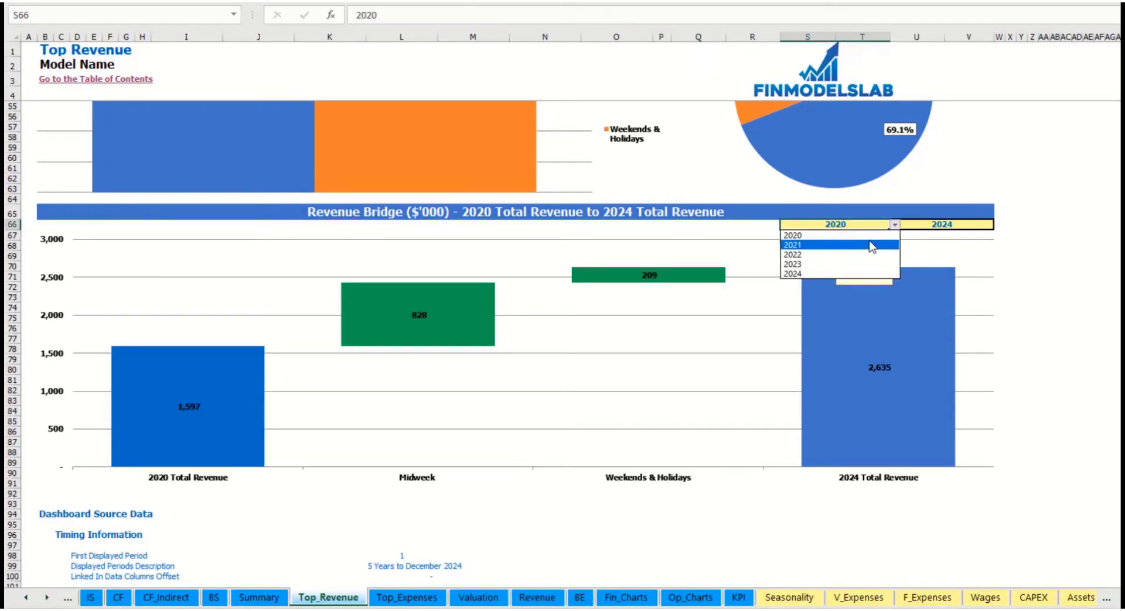
click(872, 245)
click(993, 225)
click(997, 224)
click(992, 224)
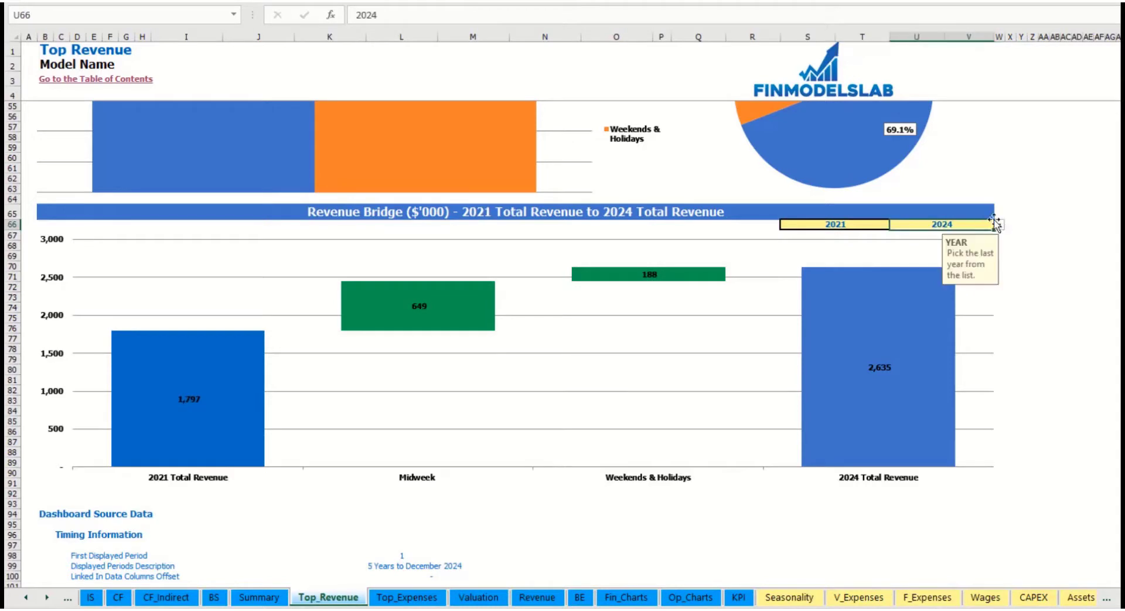
click(998, 225)
click(965, 265)
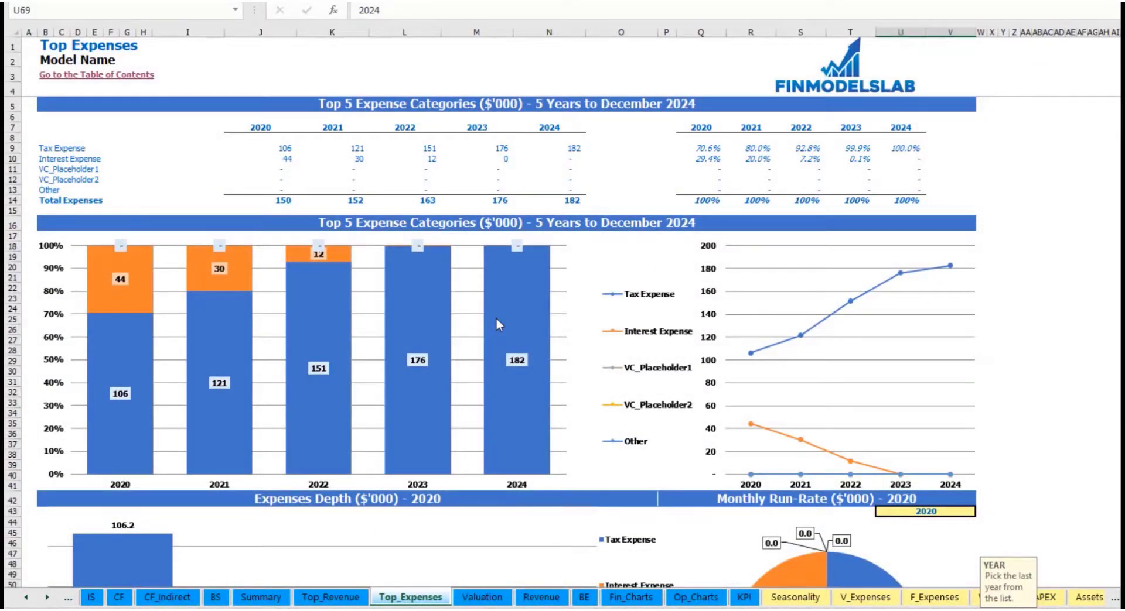
Check the category names in the Top 5 Expense table and set the Expenses Depth and Monthly Run-Rate year to 2022.
drag(42, 149, 99, 179)
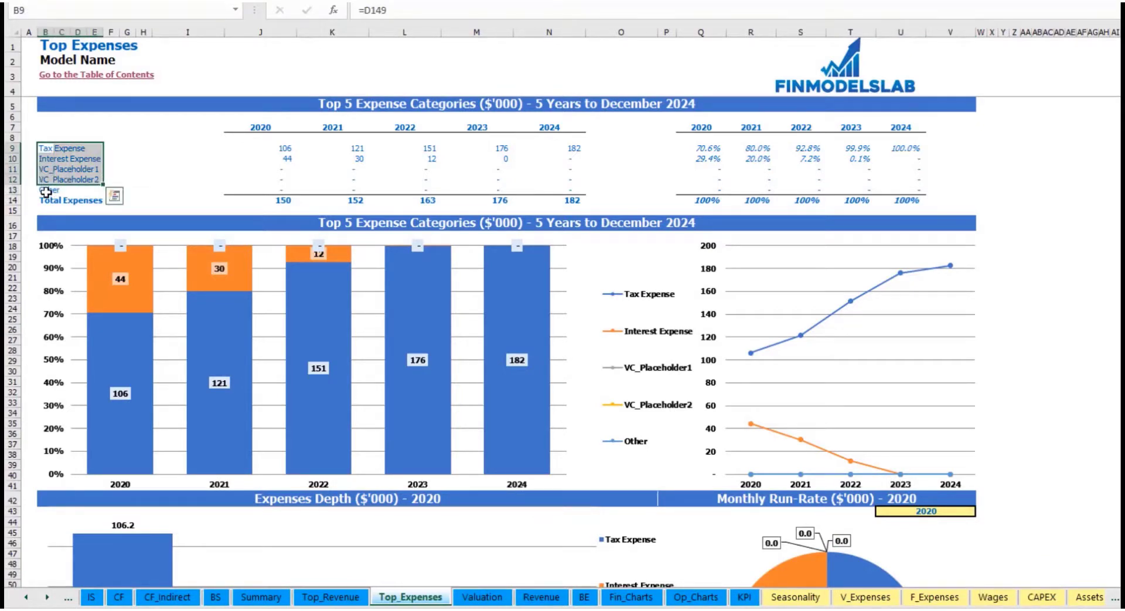
click(42, 190)
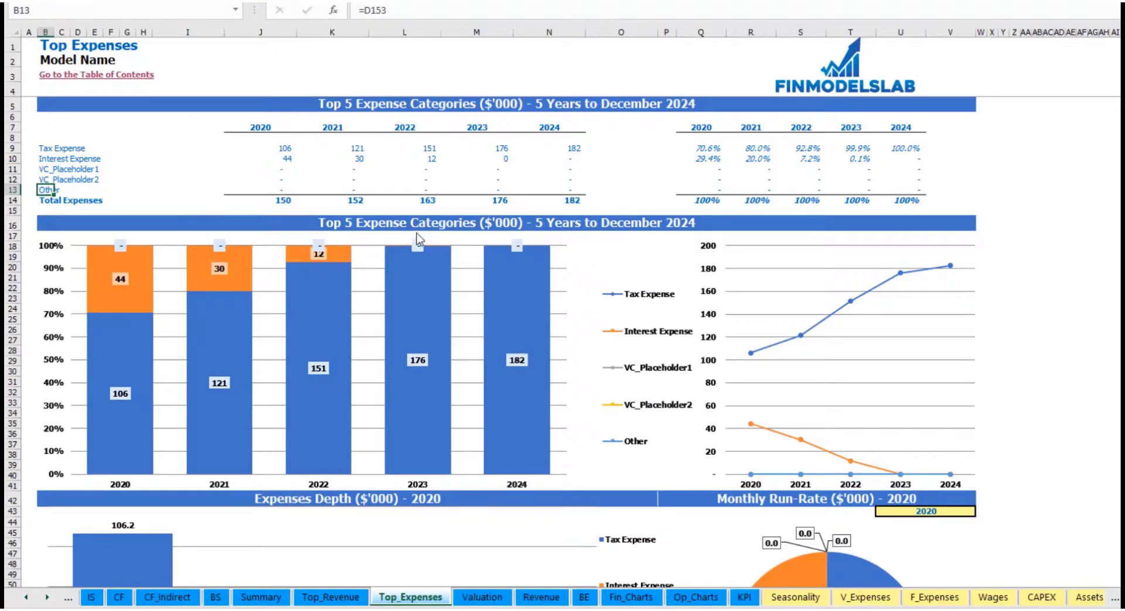
scroll(419, 234, down, 3)
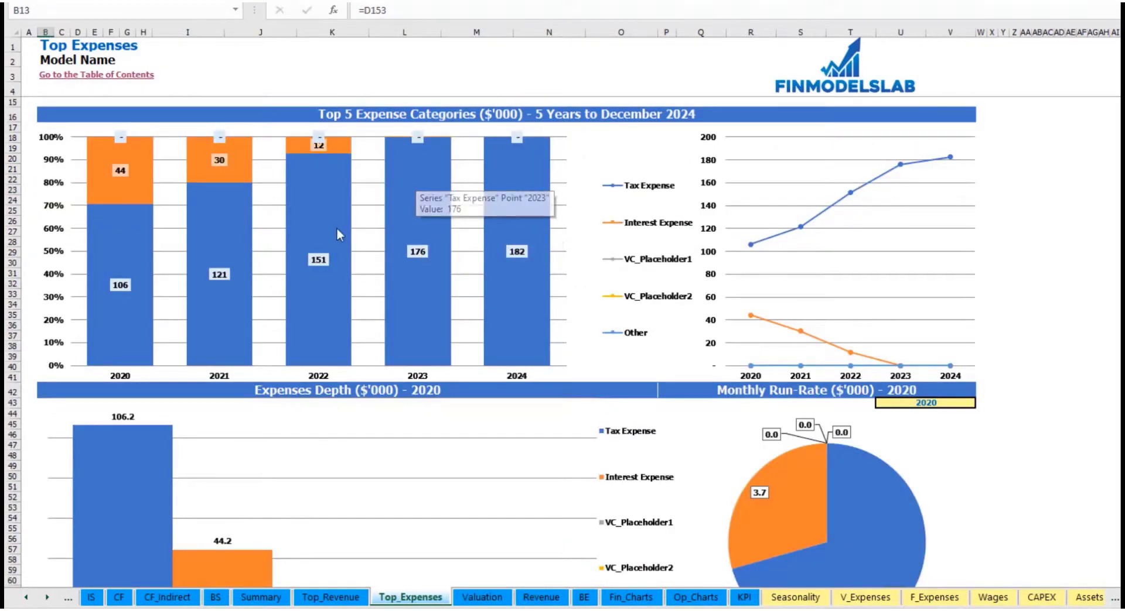
scroll(351, 246, down, 2)
scroll(371, 268, down, 5)
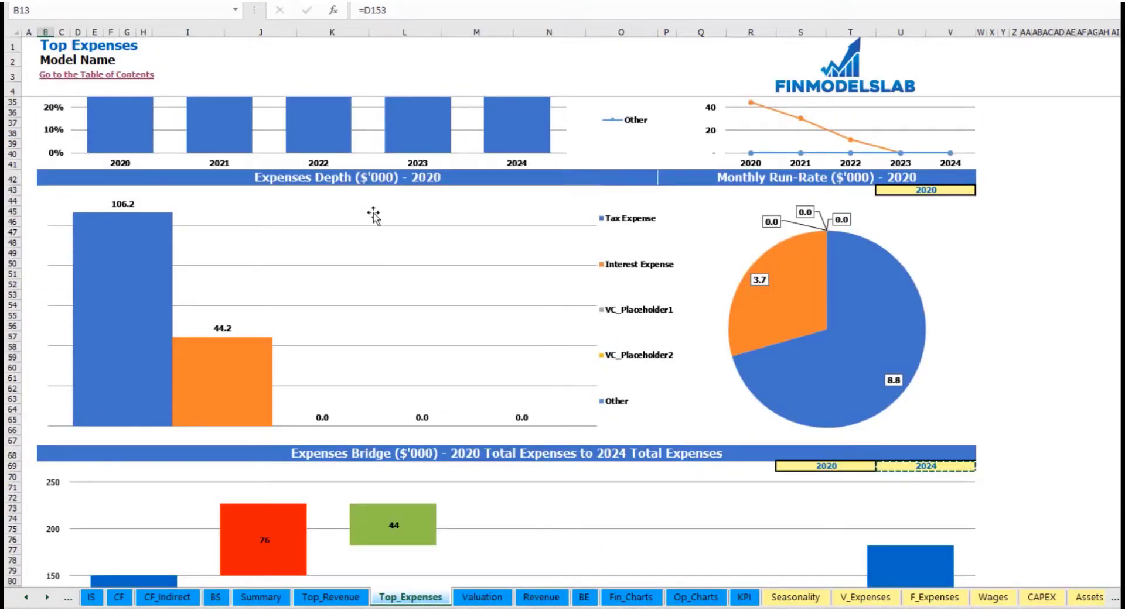
click(954, 193)
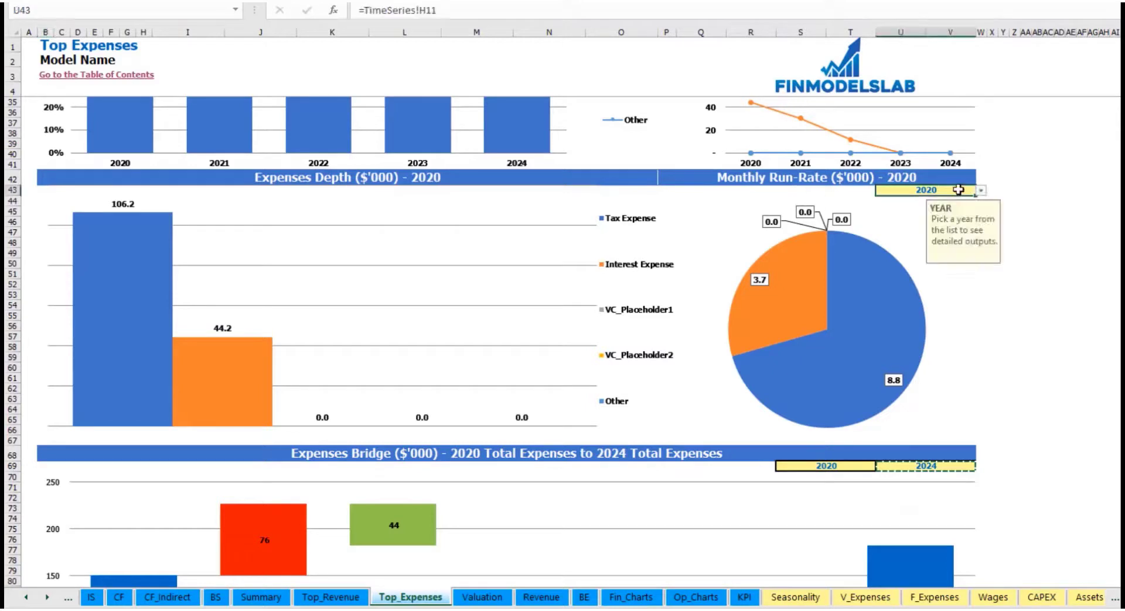
click(980, 190)
click(954, 222)
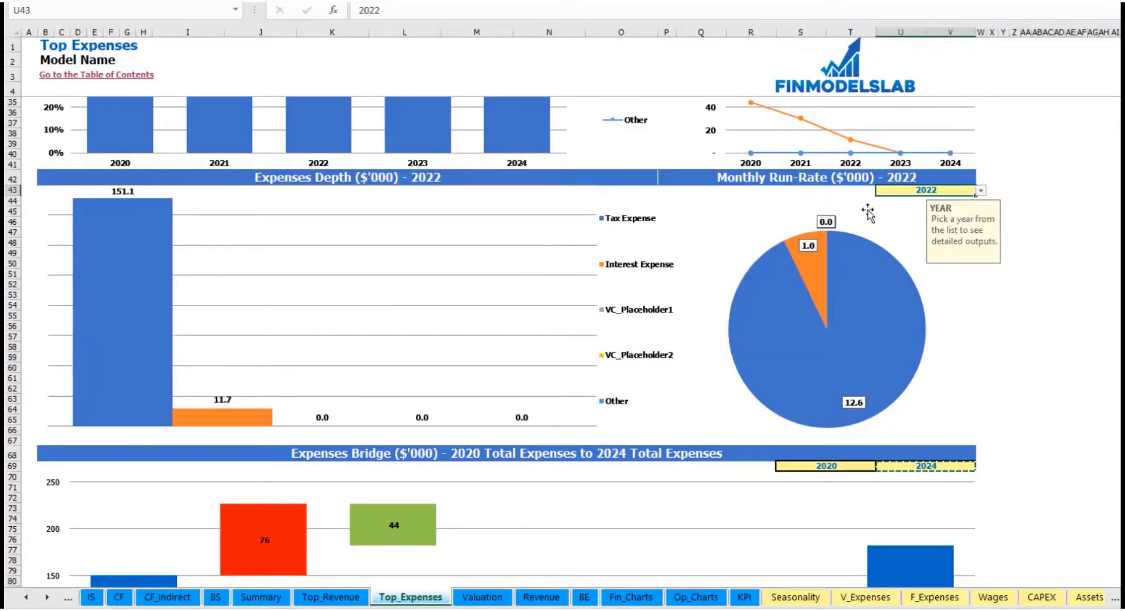
Examine the Expenses Bridge chart comparing 2020 total expenses with 2024 total expenses.
scroll(571, 363, down, 3)
scroll(571, 364, down, 3)
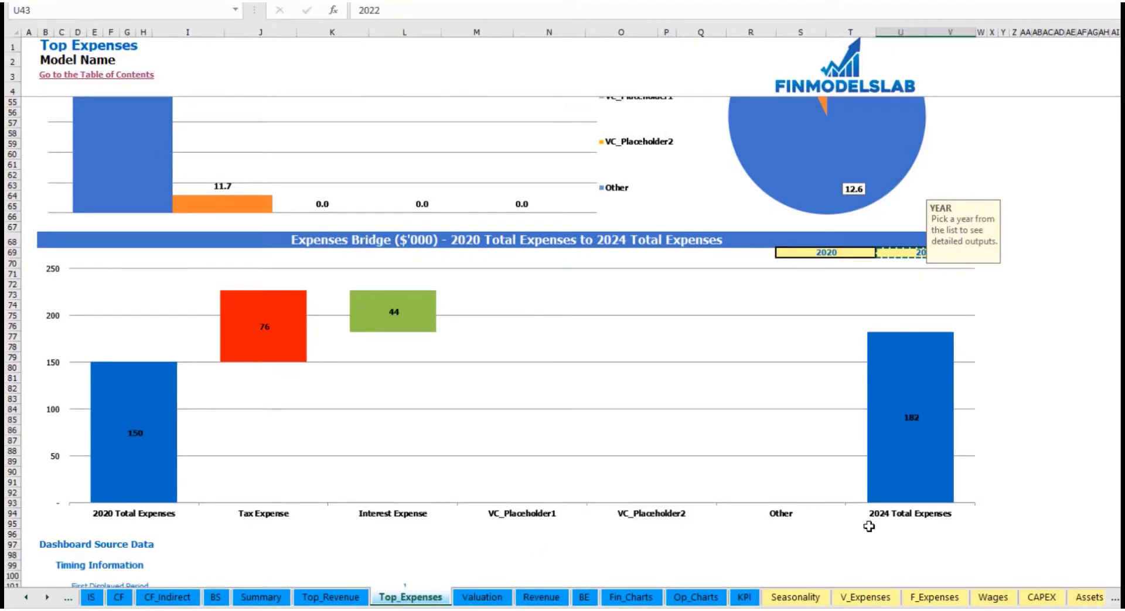
mouse_move(130, 502)
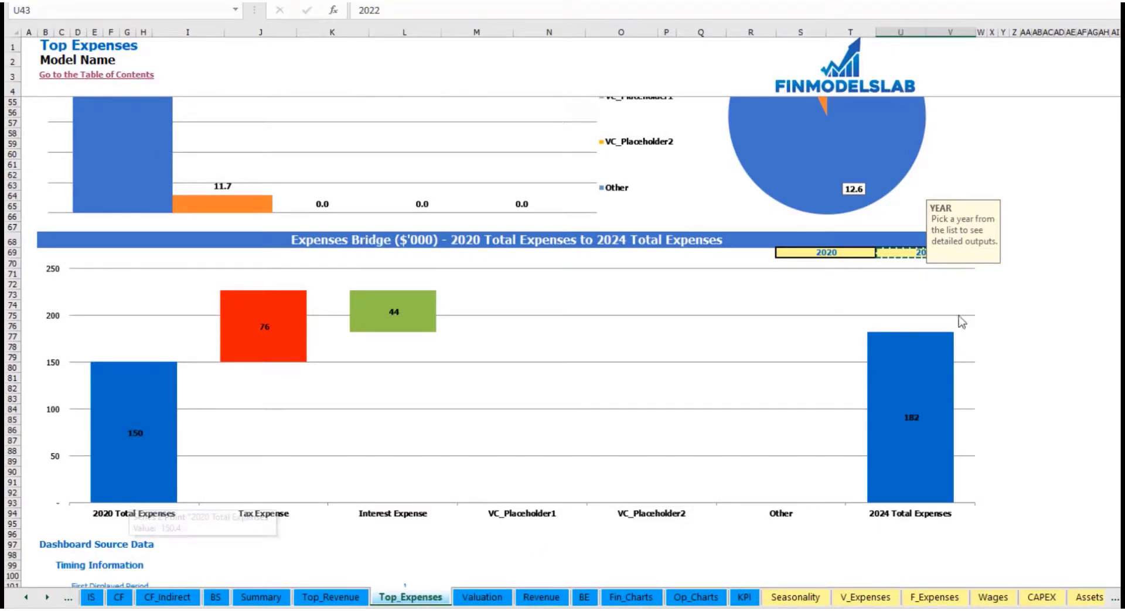
click(1036, 315)
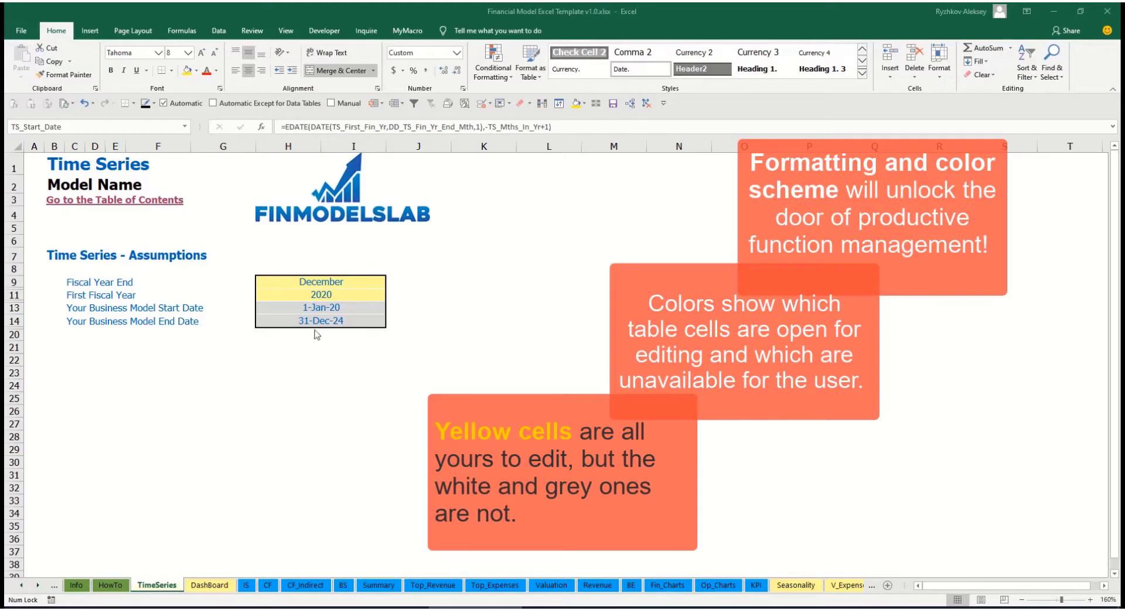
Look through the colour-coded sheet names as far as Capital and back to TimeSeries.
click(38, 586)
click(38, 585)
click(38, 586)
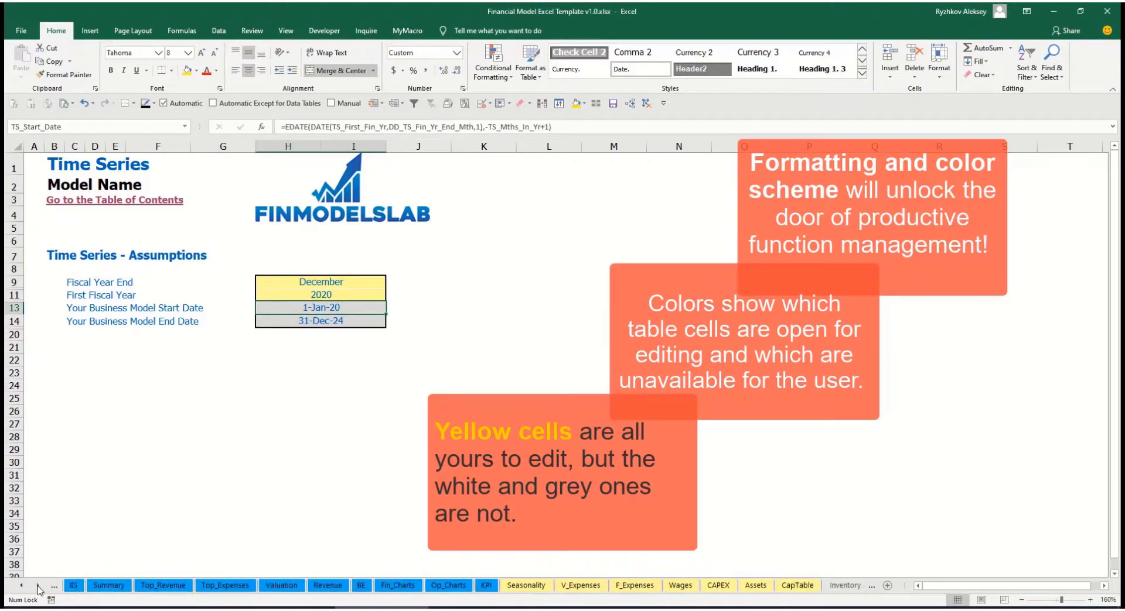
click(38, 586)
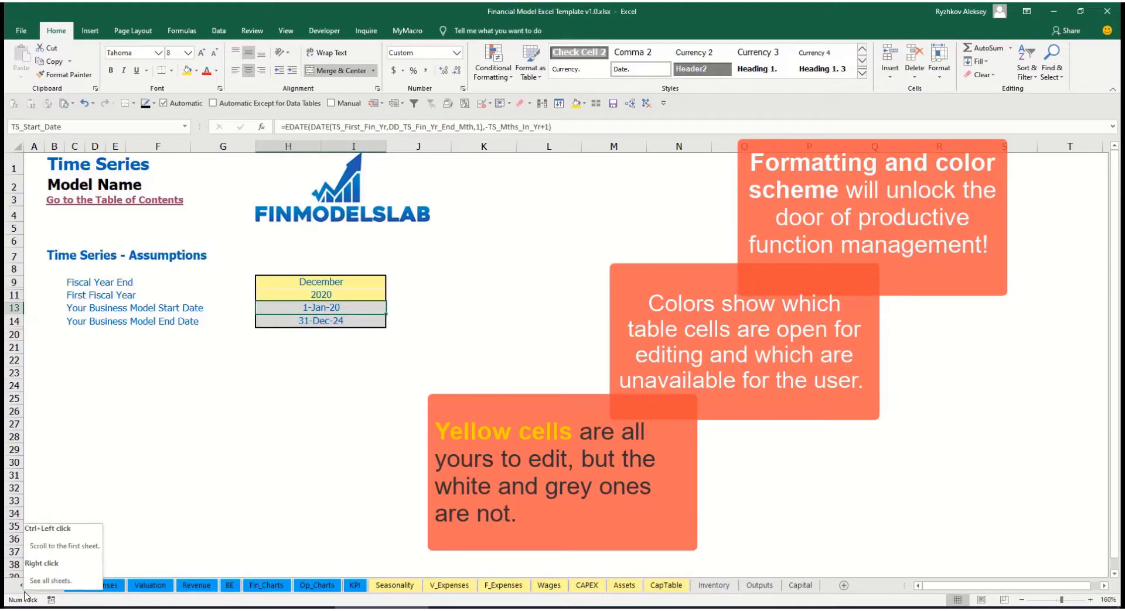
click(22, 587)
click(23, 587)
click(22, 587)
click(23, 587)
click(23, 586)
click(22, 587)
click(24, 590)
click(24, 591)
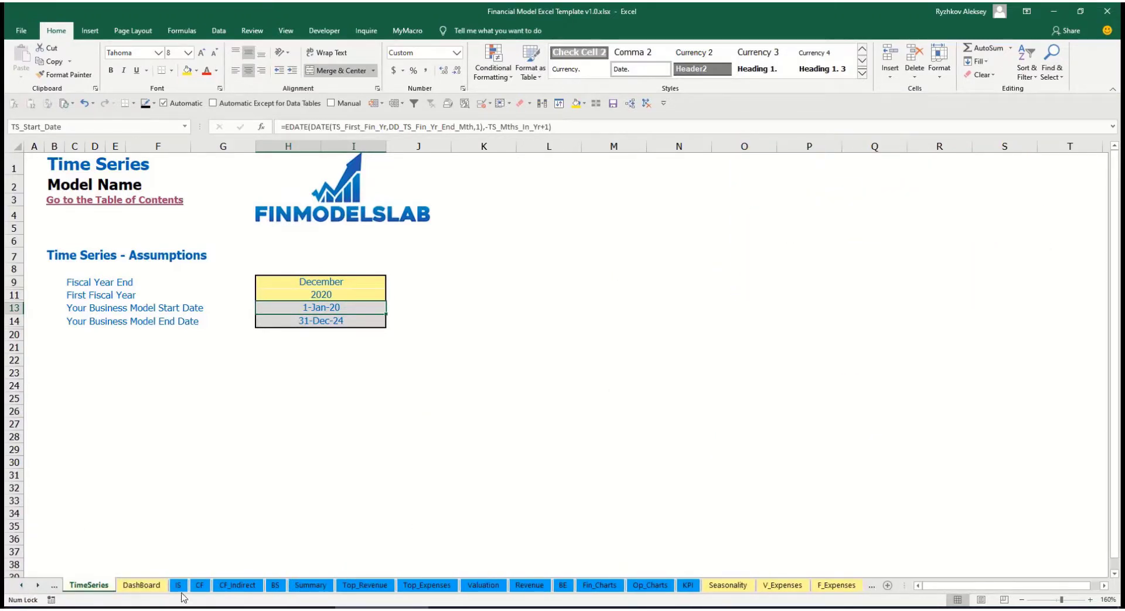
Review the names of the blue report, yellow input and grey calculation sheets up to the final Capital sheet.
click(38, 587)
click(38, 587)
click(38, 587)
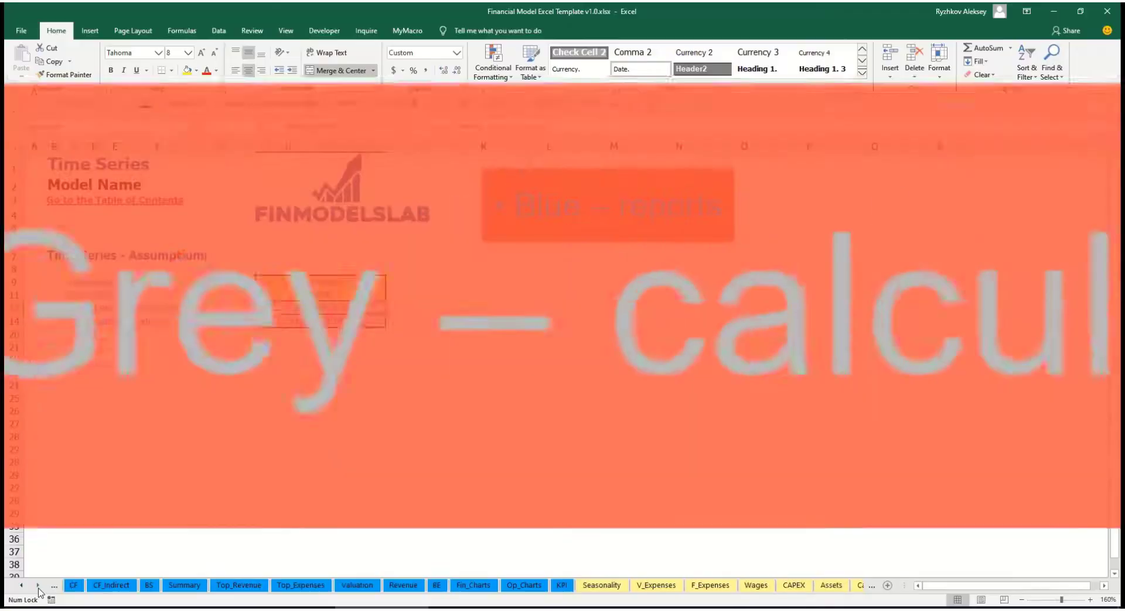
click(39, 589)
click(38, 589)
click(39, 588)
click(39, 588)
click(38, 588)
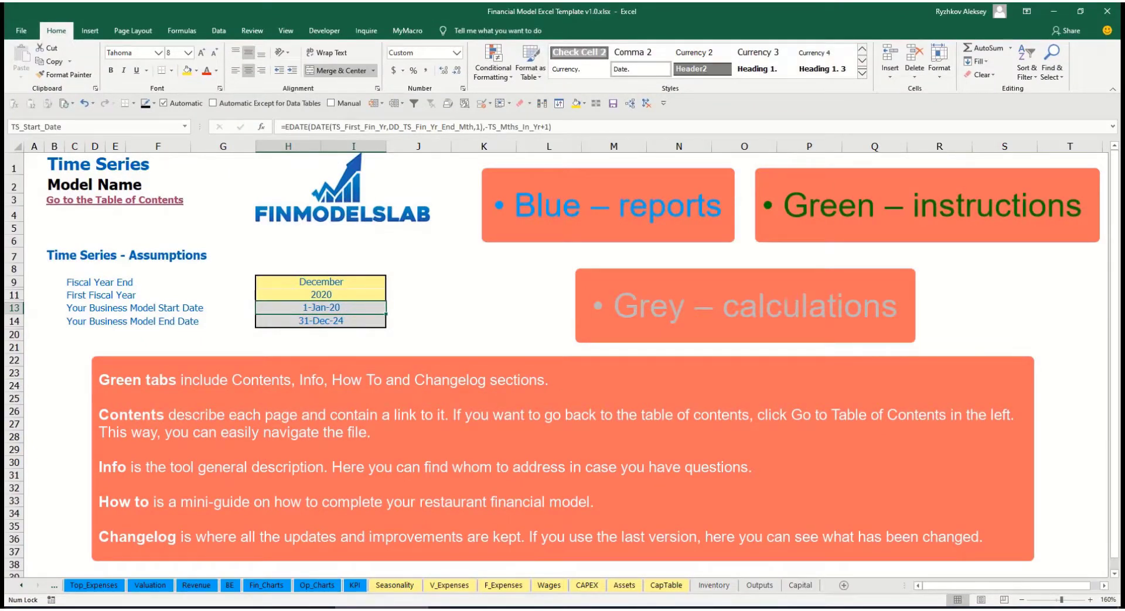
Open the Contents sheet, follow its Financial Statements Summary link and return to the table of contents.
click(20, 587)
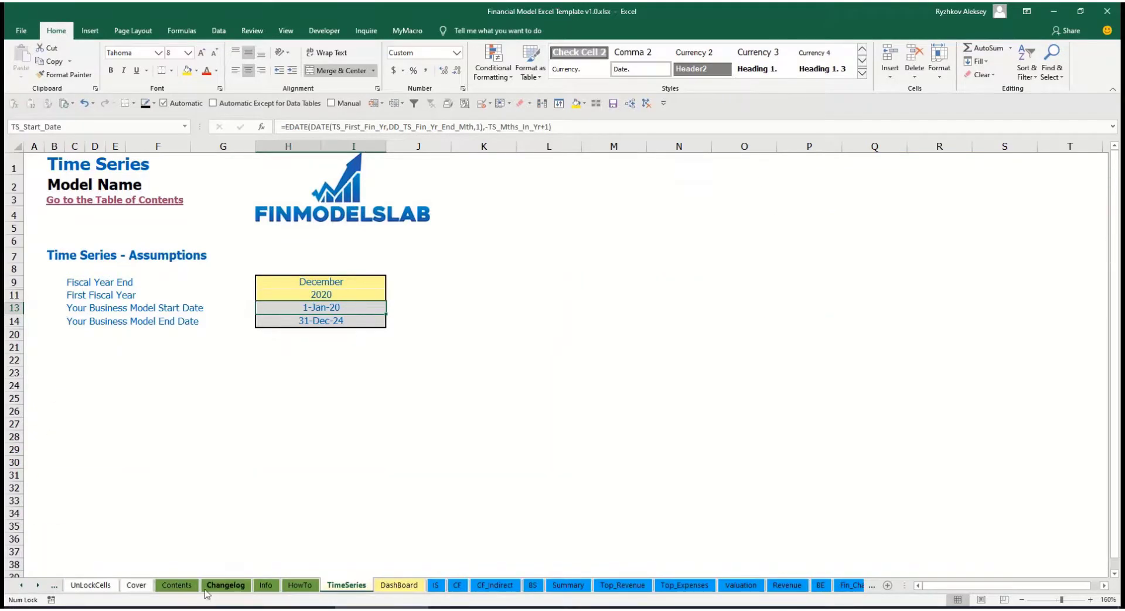
click(176, 585)
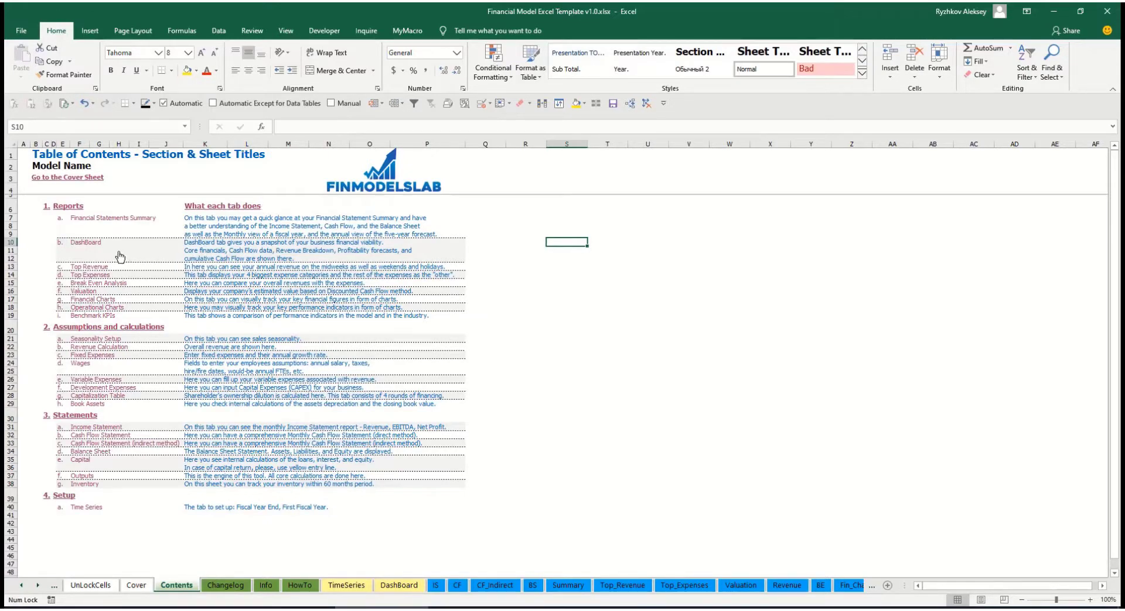
click(106, 223)
click(41, 182)
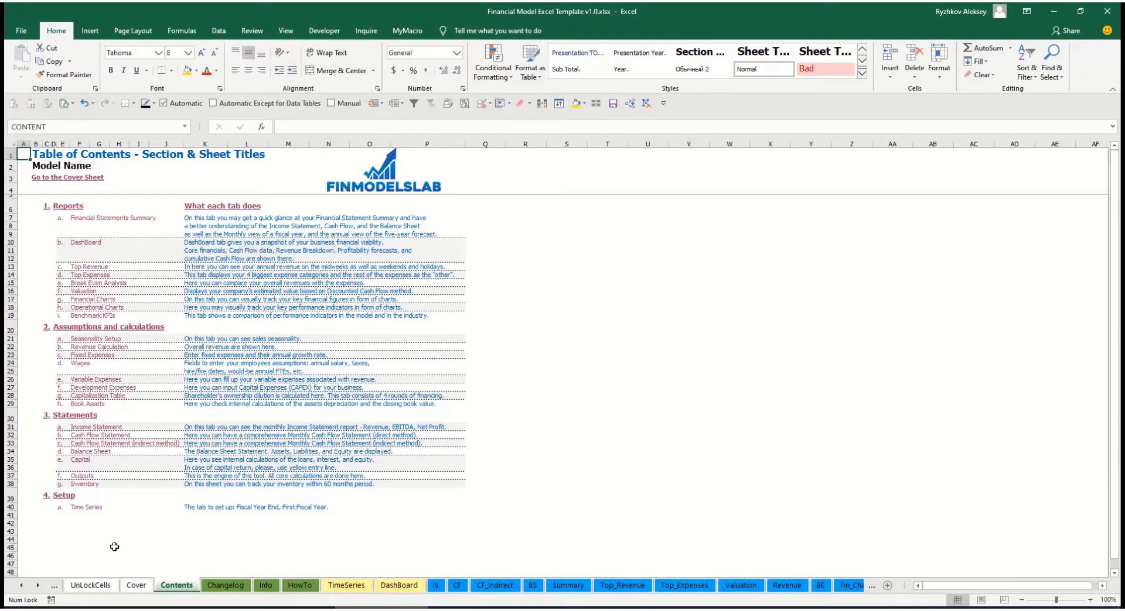
Read through the section instructions on the HowTo sheet and follow the Book Assets link.
click(300, 586)
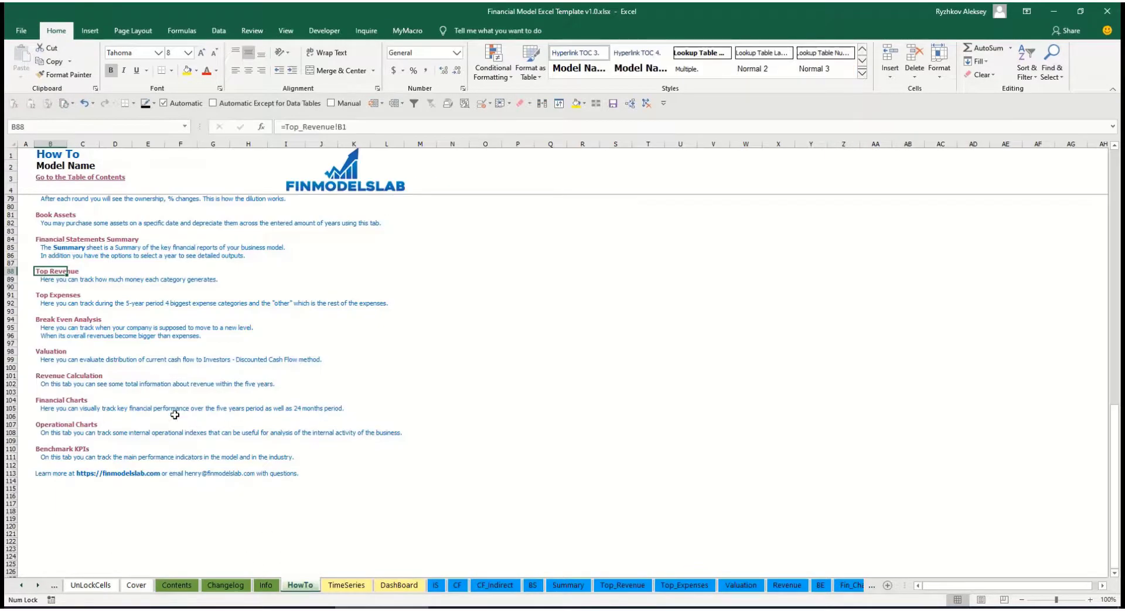
scroll(175, 415, up, 20)
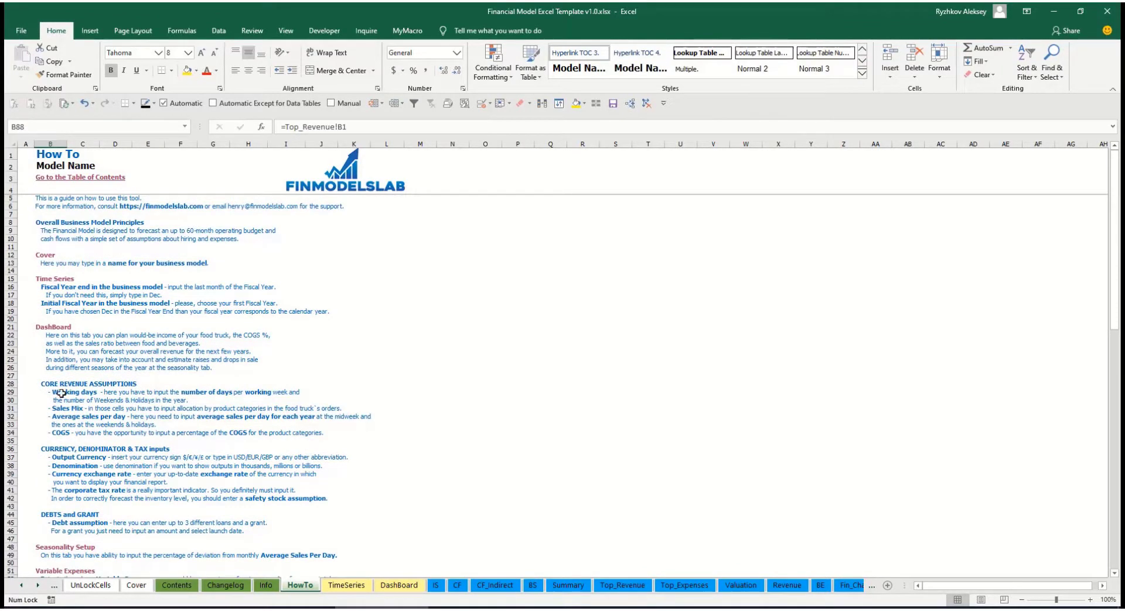
scroll(63, 392, down, 3)
scroll(70, 435, down, 3)
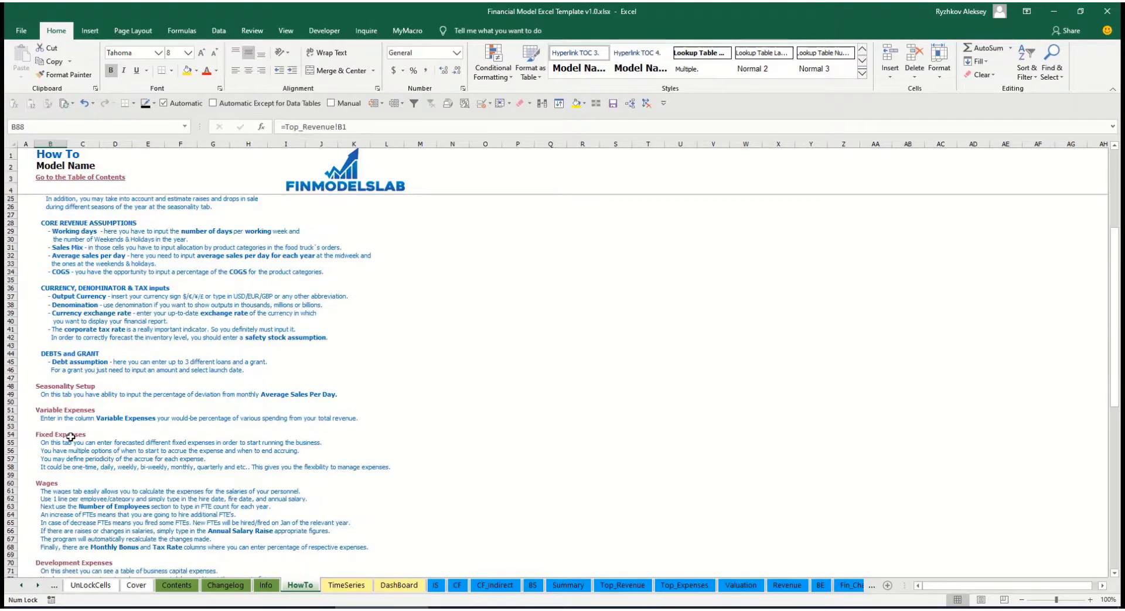
scroll(59, 463, down, 6)
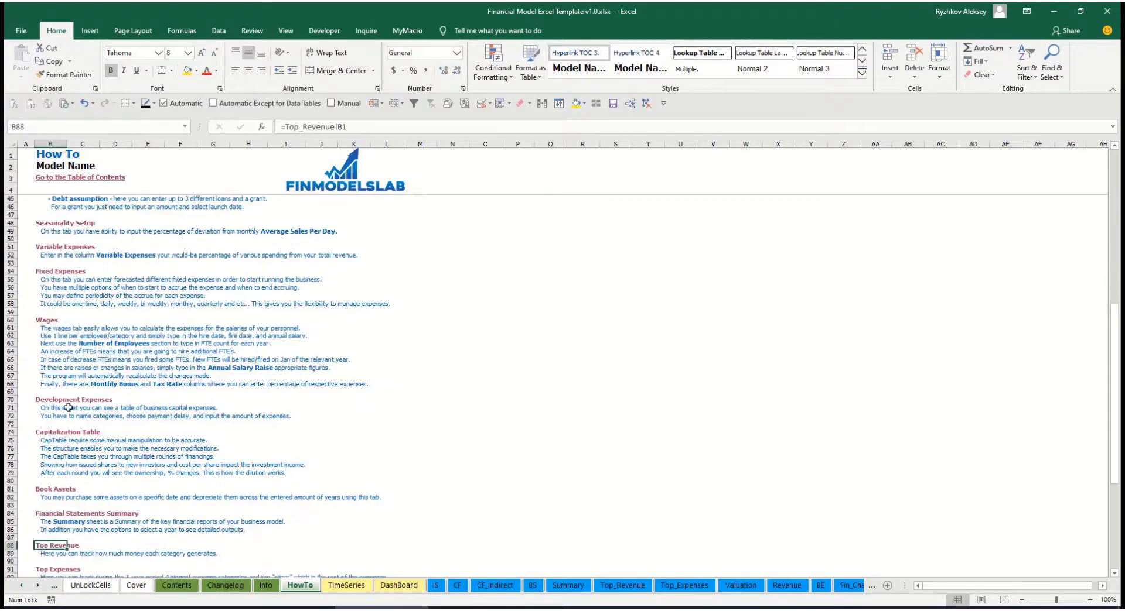
scroll(68, 408, up, 12)
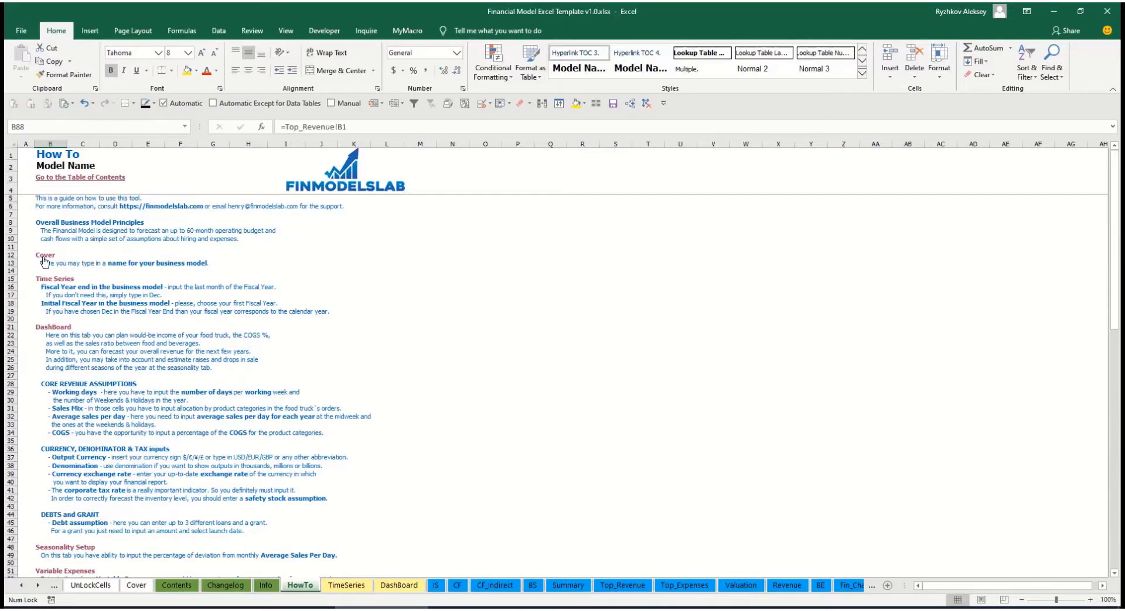
scroll(51, 338, down, 10)
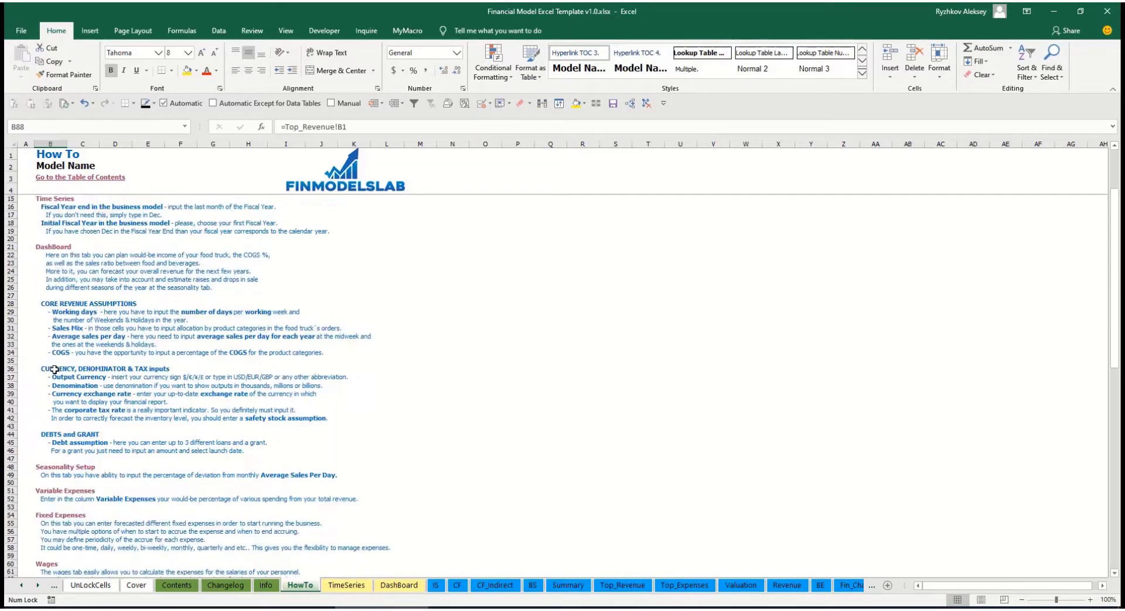
scroll(57, 336, down, 3)
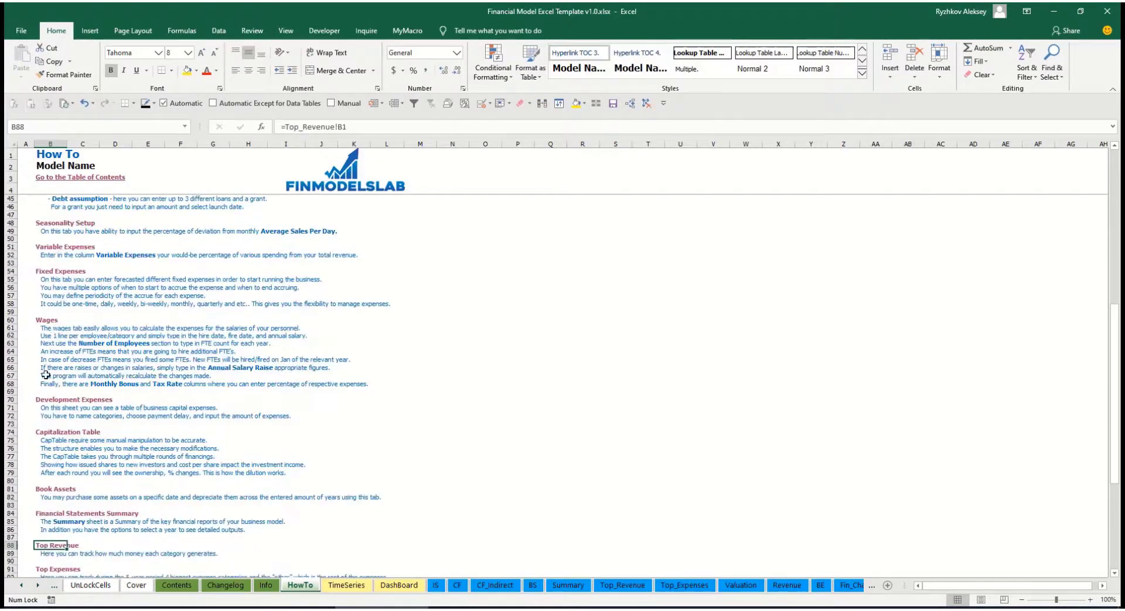
click(44, 492)
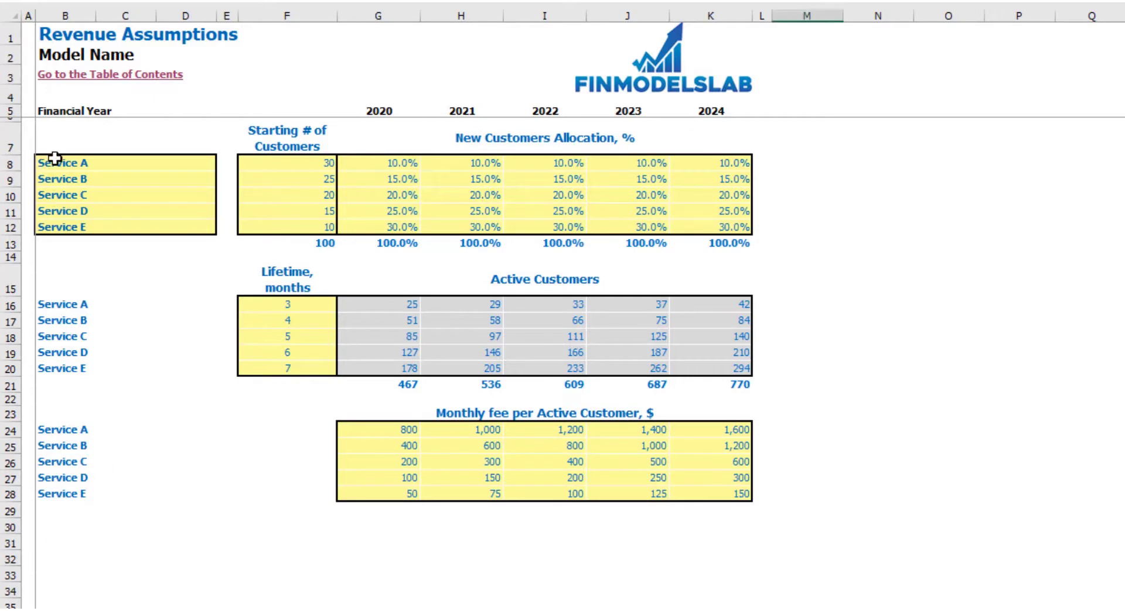
Rename Service A in cell B8 of the Revenue Assumptions service list to "Offering 1".
drag(50, 161, 61, 234)
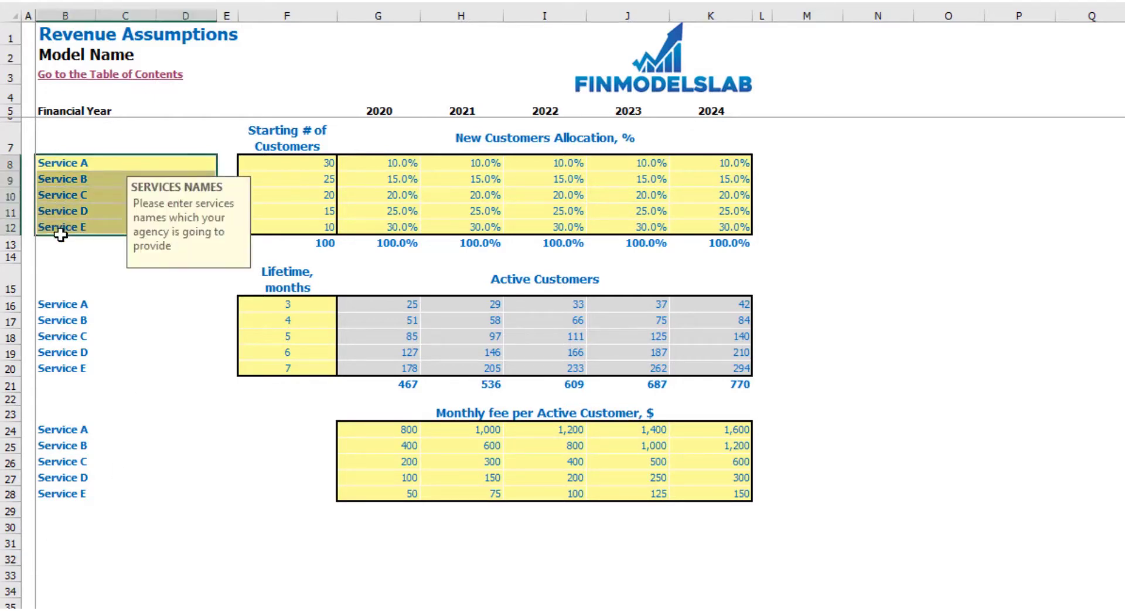
click(61, 161)
text(O)
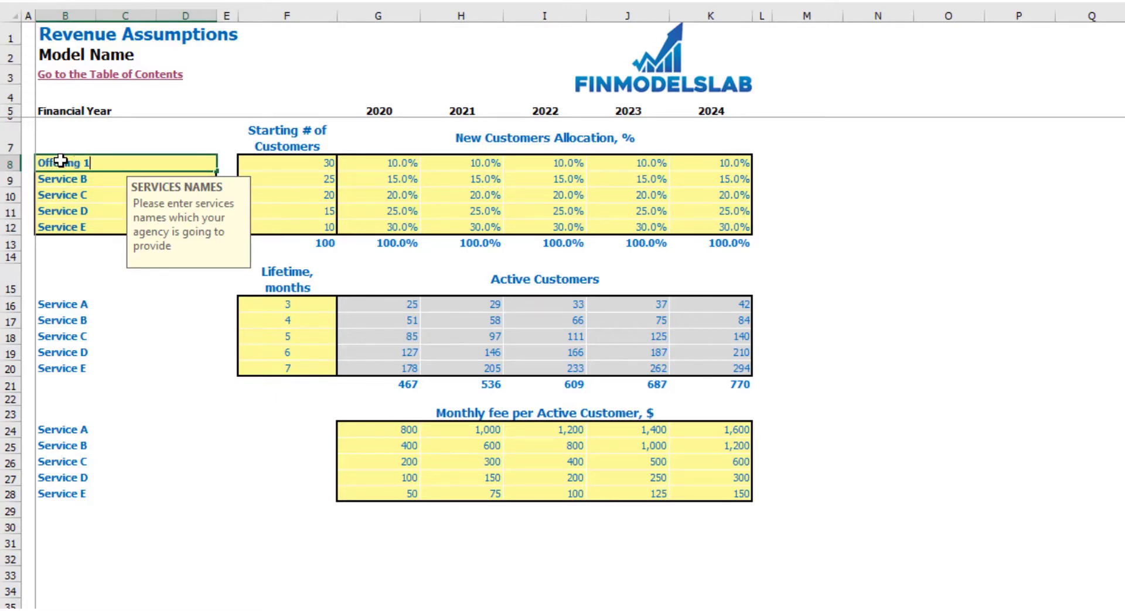
text(ffering 1)
key(Return)
click(61, 161)
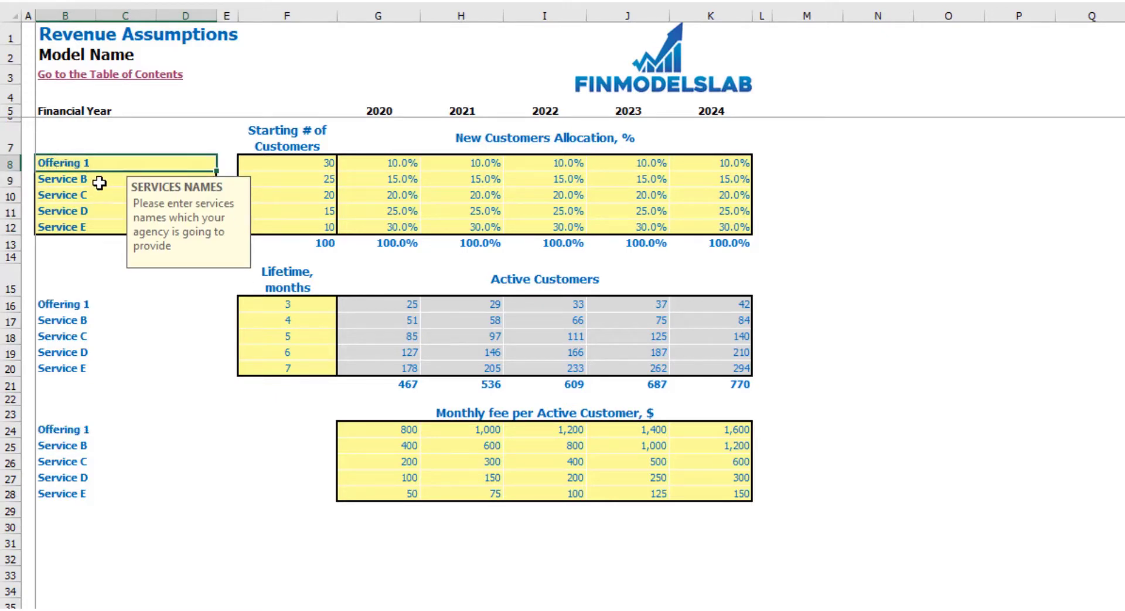
Undo the renaming of Service A in the service names list.
key(ctrl+z)
click(976, 296)
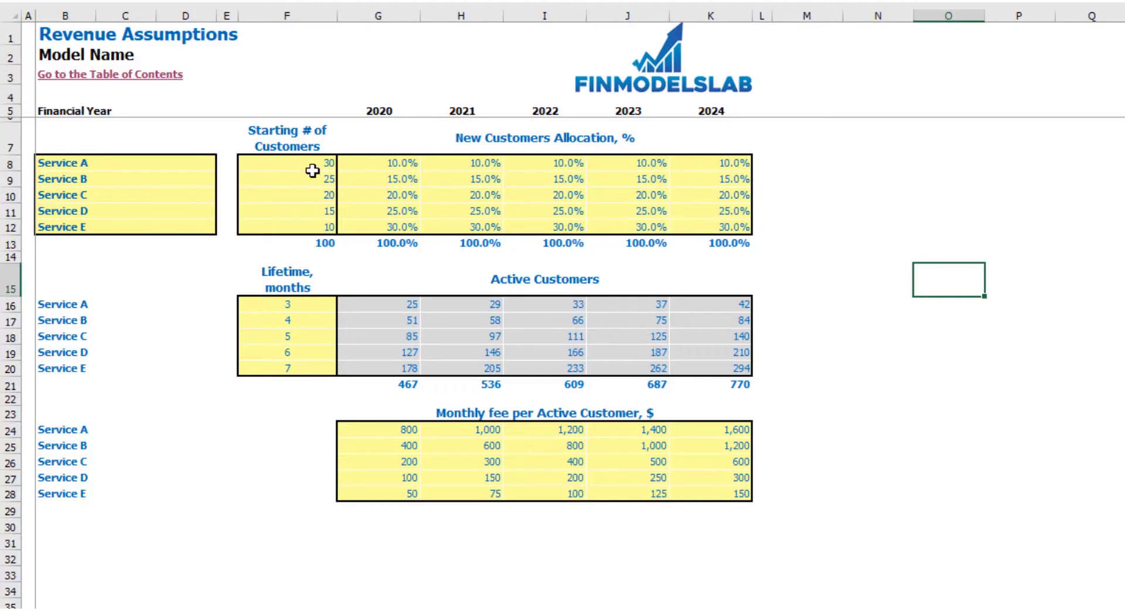
Clear the starting number of customers for all five services in F8:F12.
drag(312, 170, 314, 223)
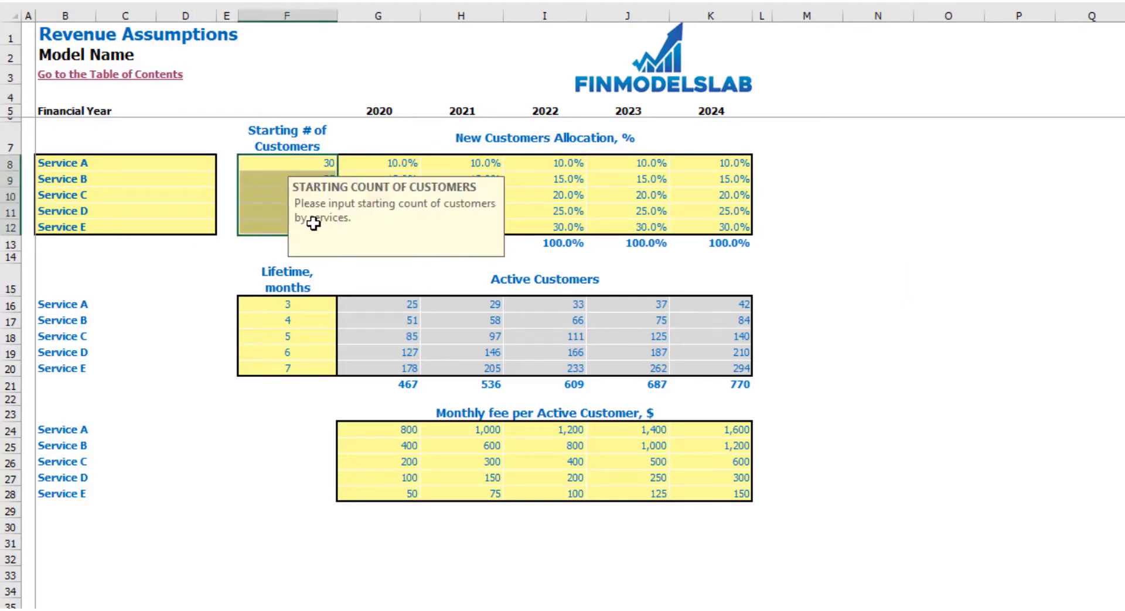
click(798, 178)
drag(312, 166, 313, 221)
click(229, 164)
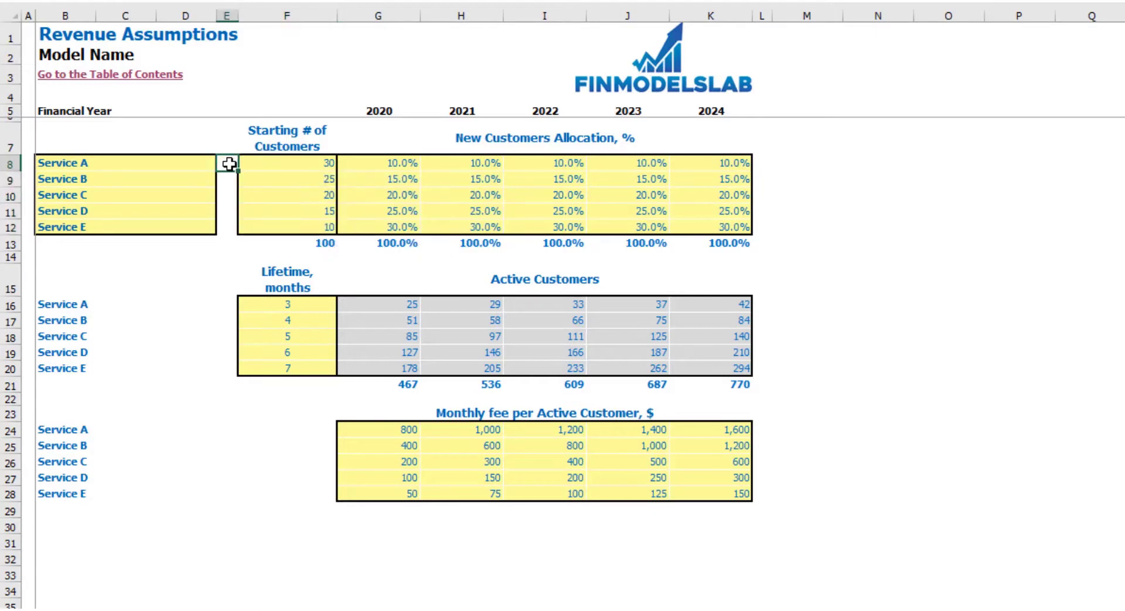
key(Right)
key(Down)
key(Up)
key(Up)
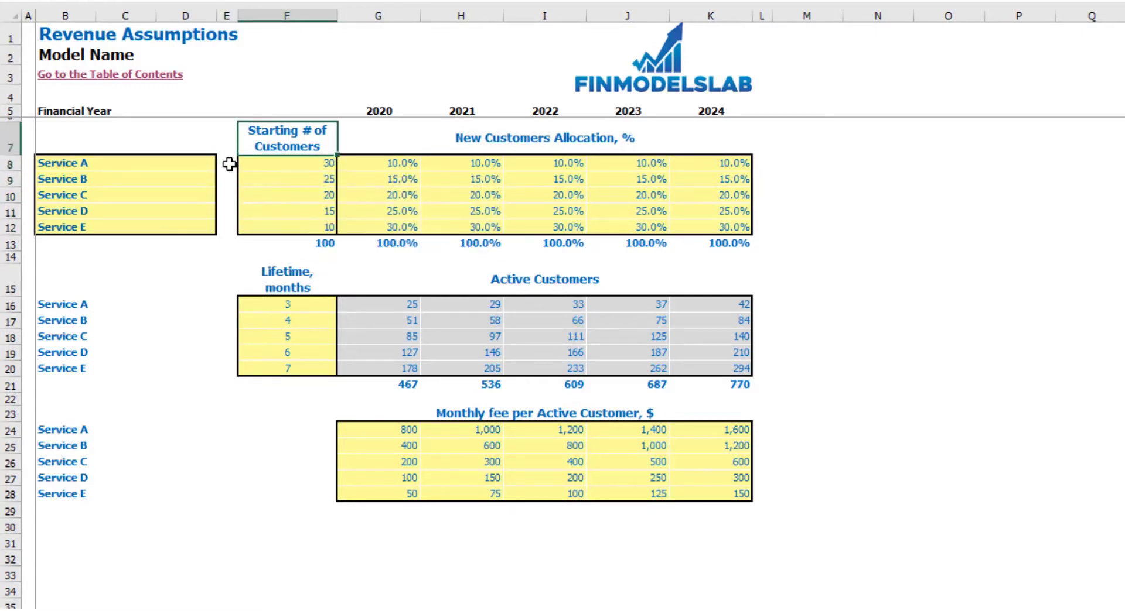
key(Down)
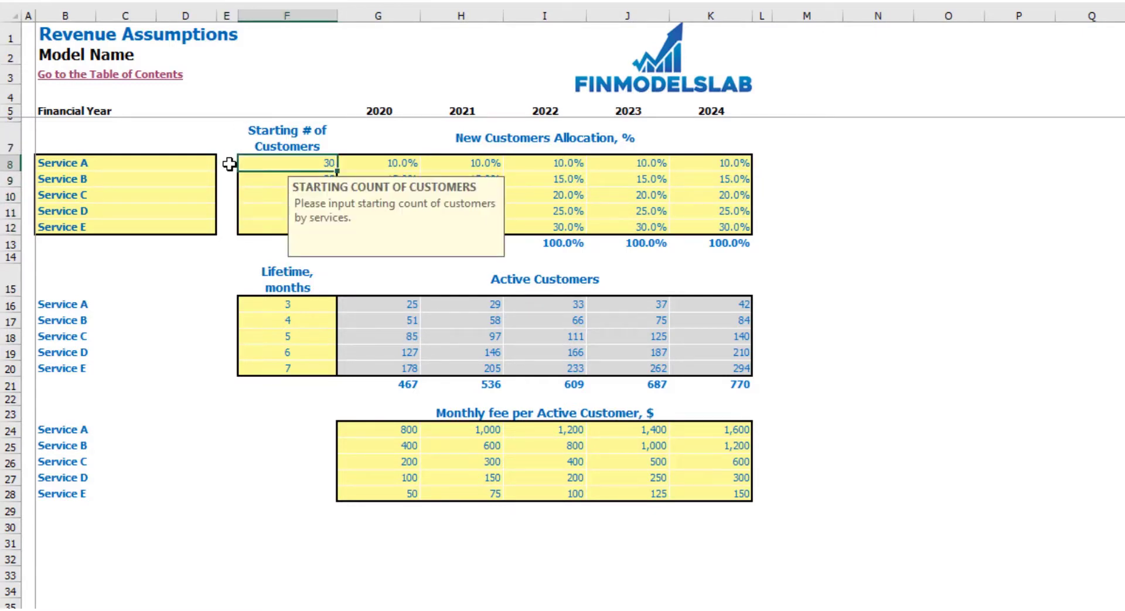
key(shift+Down)
key(shift+Down)
key(shift+Down)
key(shift+Down)
key(shift+Down)
key(shift+Up)
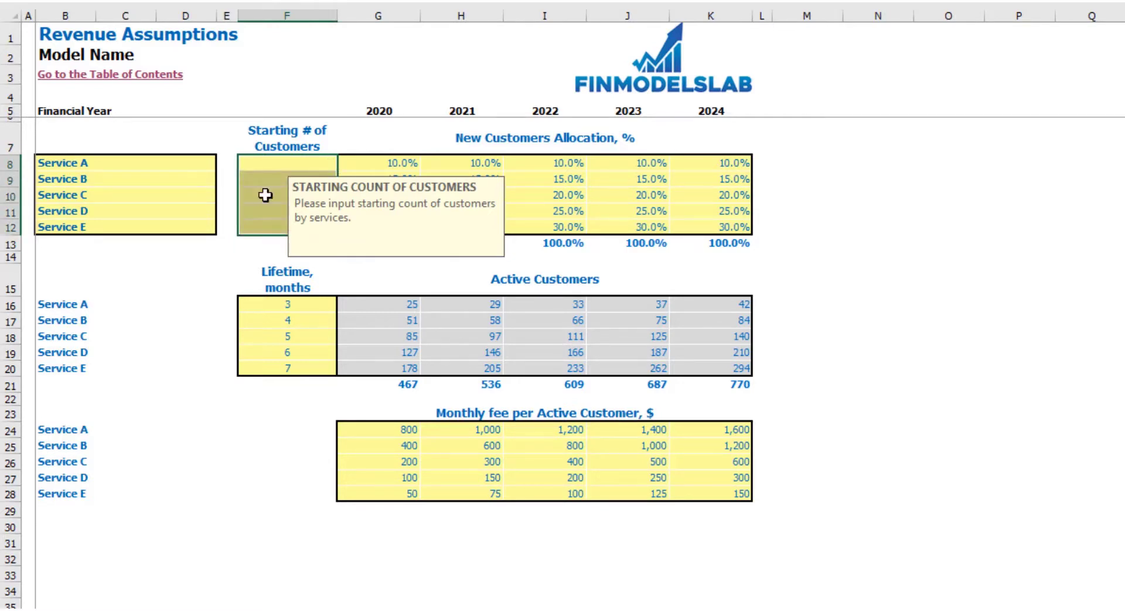
key(Delete)
click(263, 416)
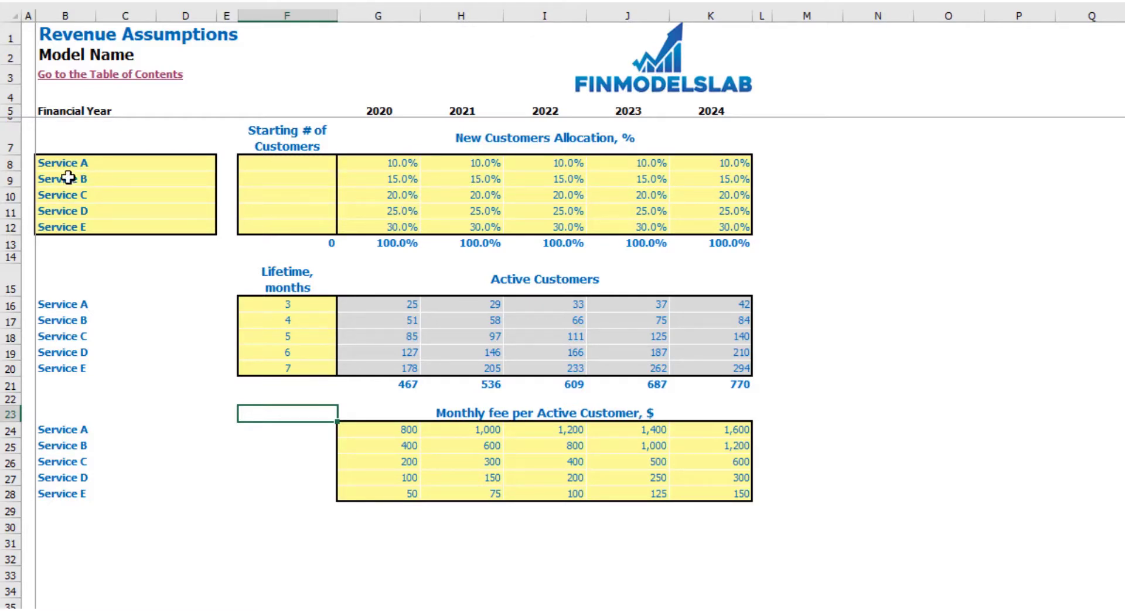
Set Service A's new customers allocation to 15% for 2021, 20% for 2022, 25% for 2023 and 30% for 2024.
drag(400, 166, 408, 231)
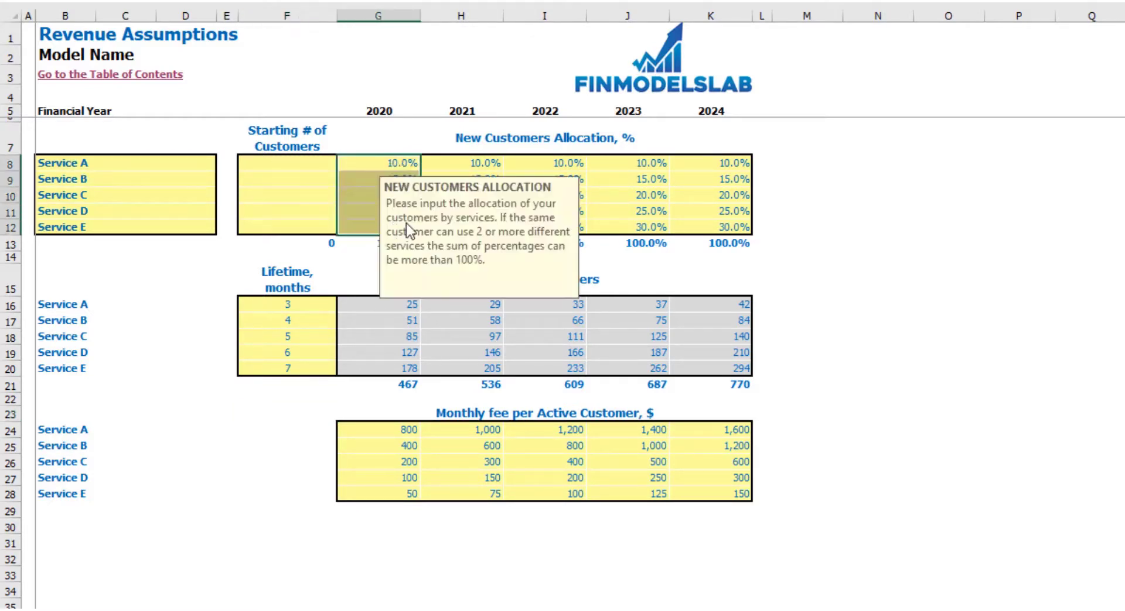
click(399, 155)
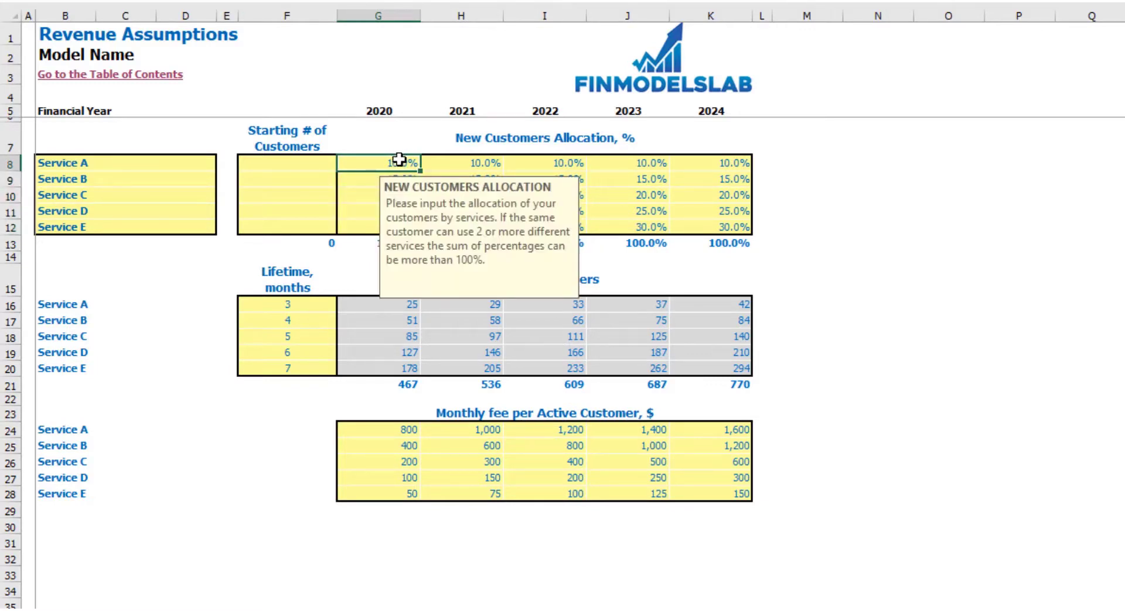
key(Right)
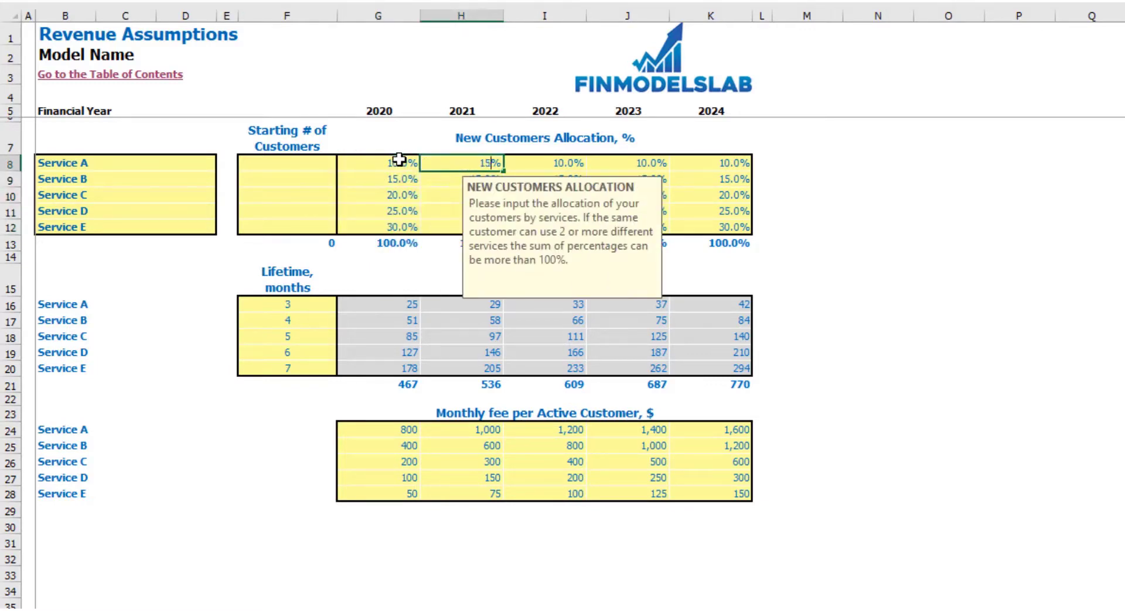
text(15)
key(Right)
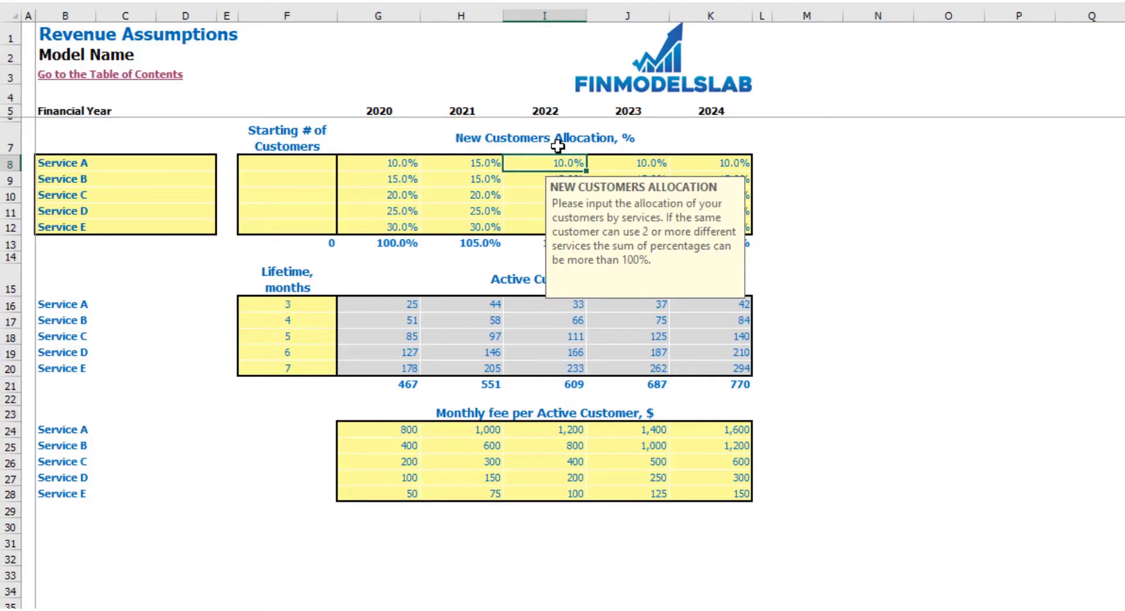
text(20)
key(Right)
text(25)
key(Right)
text(30)
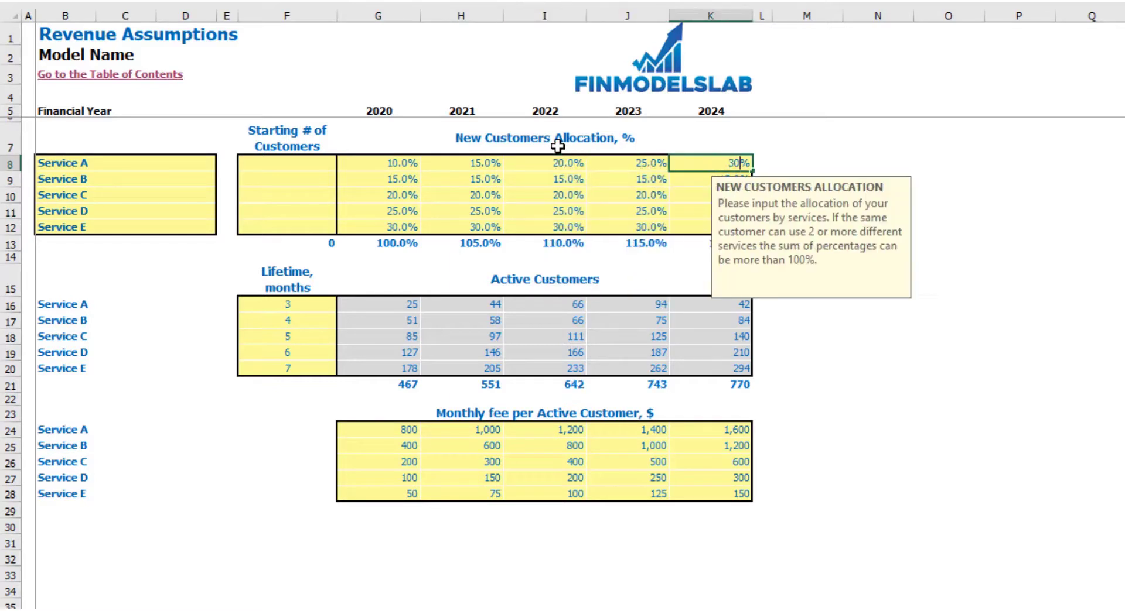
key(Return)
click(943, 212)
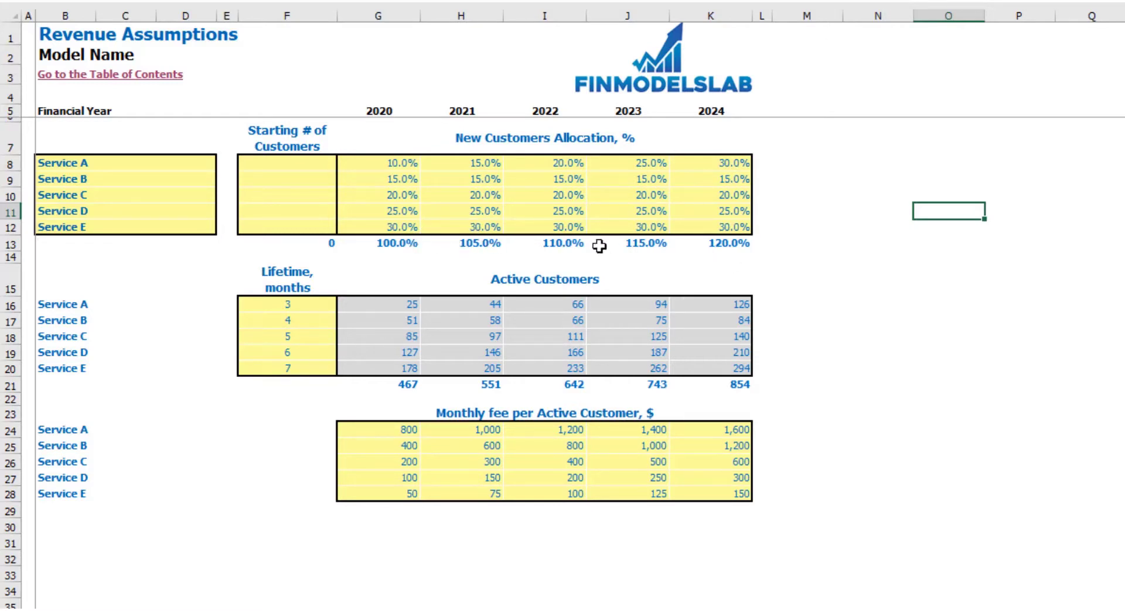
Set Service E's new customers allocation to 25% for 2021 and 20% for 2022.
click(480, 224)
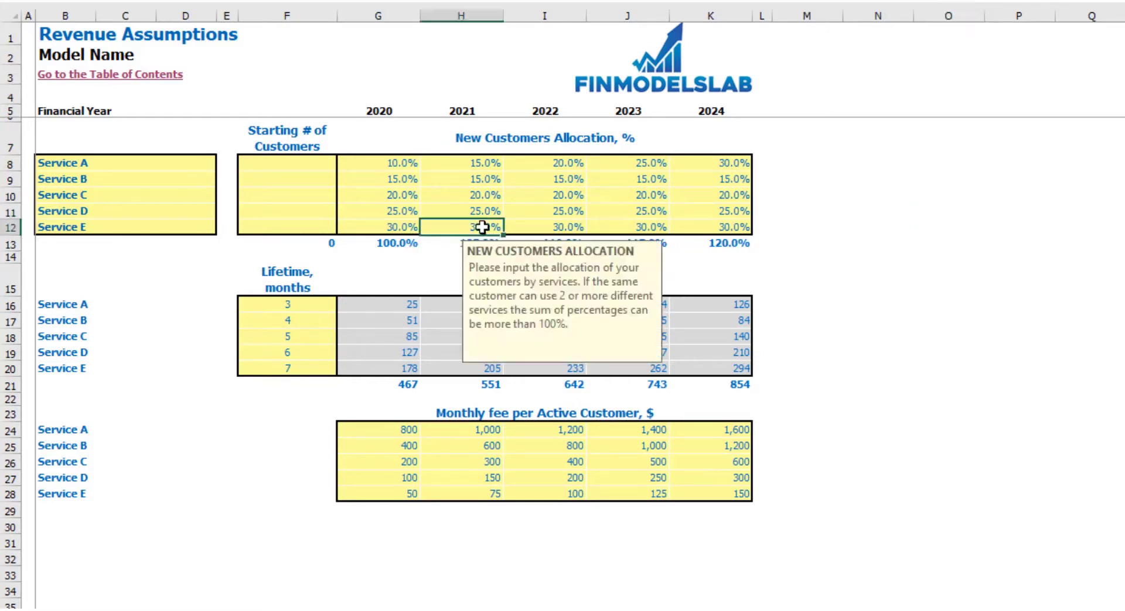
text(25)
key(Tab)
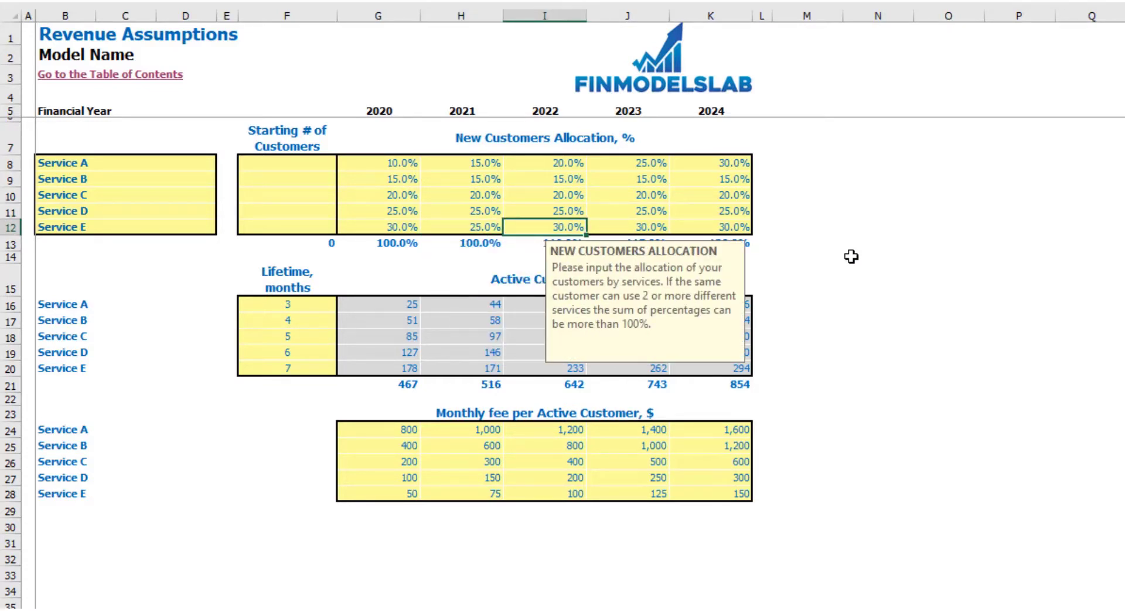
text(25)
key(Tab)
click(578, 226)
text(20)
click(885, 218)
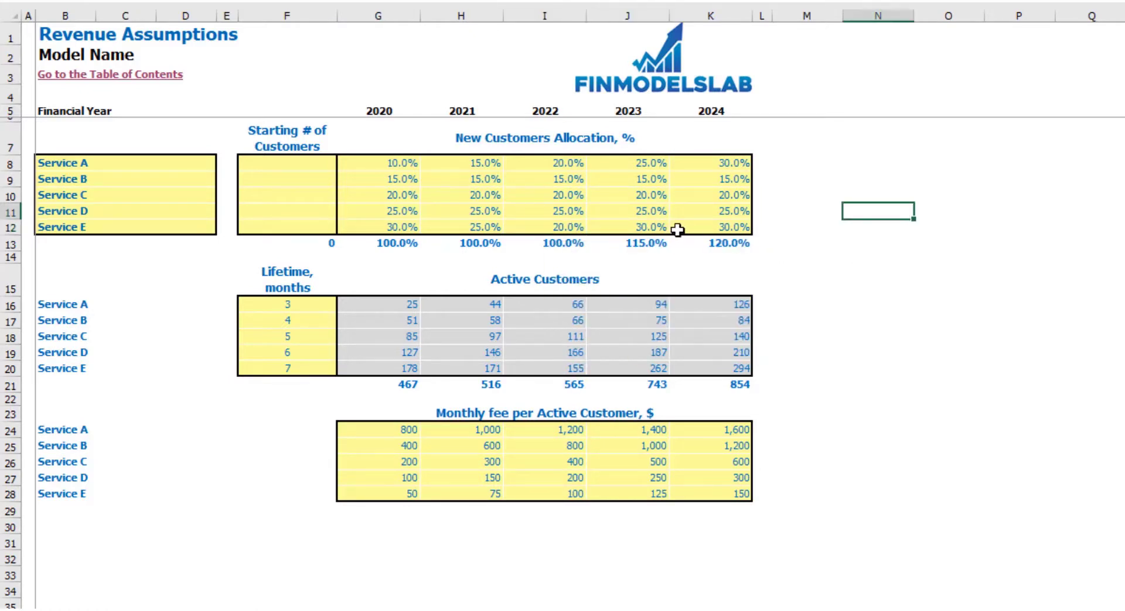
Set Service E's new customers allocation to 15% for 2023 and 10% for 2024.
click(662, 226)
text(15)
key(Tab)
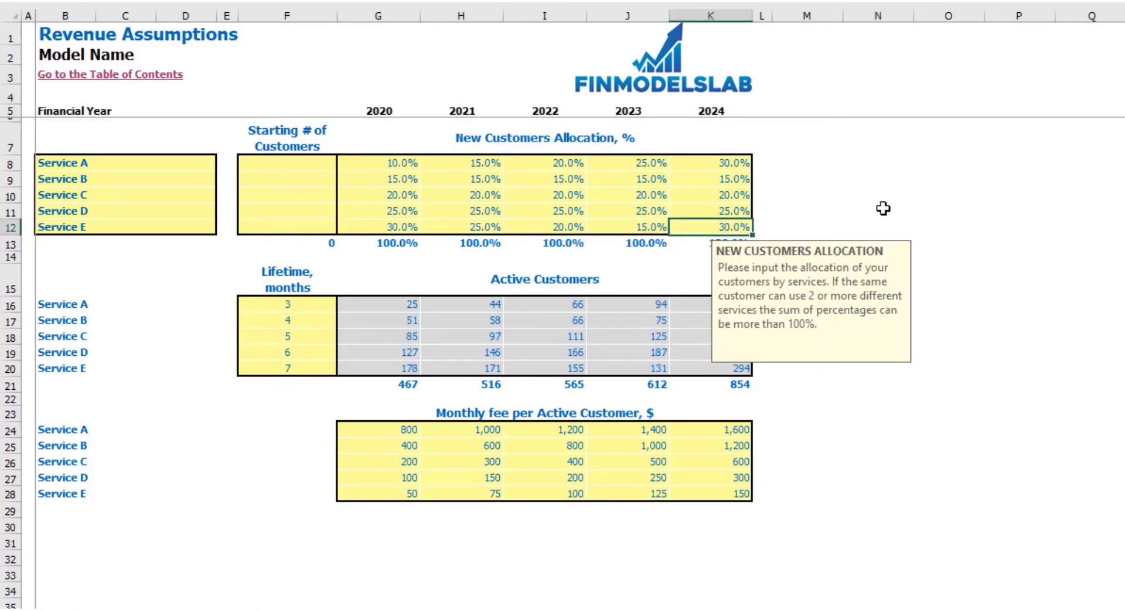
click(882, 209)
click(742, 226)
text(10)
key(Return)
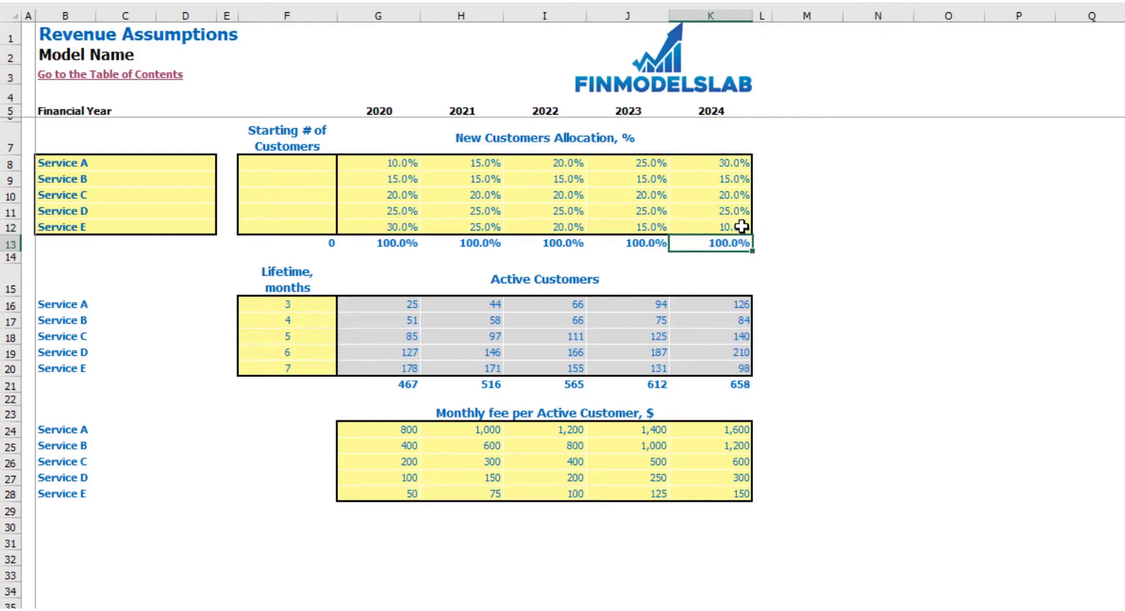
click(840, 241)
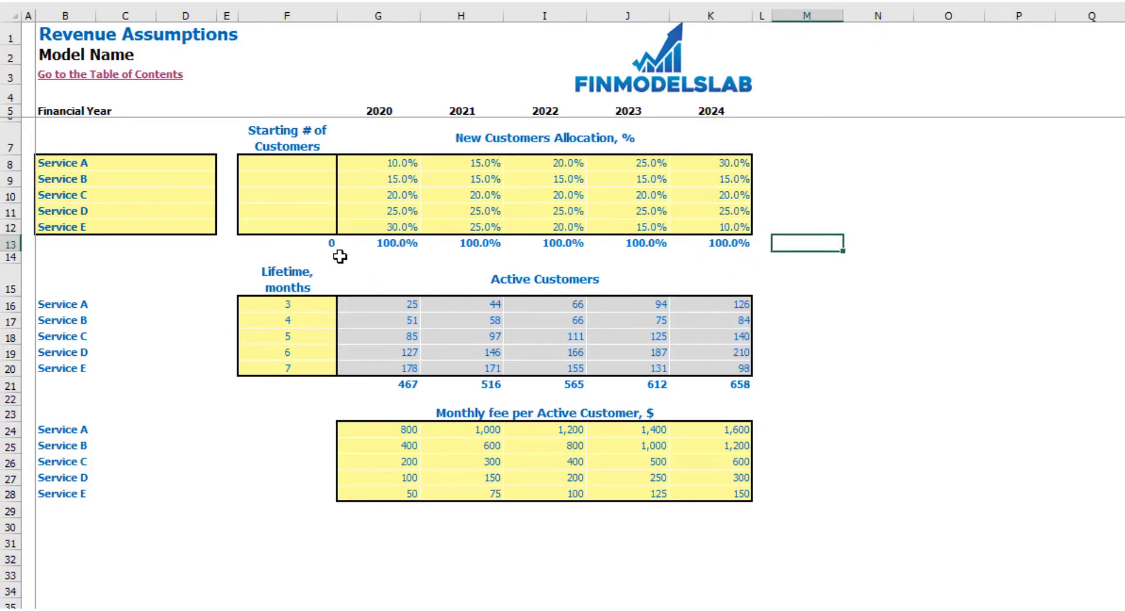
Set the customer lifetime to 10 months for Service C, 15 for Service D and 12 for Service E, and review the active customers.
click(533, 286)
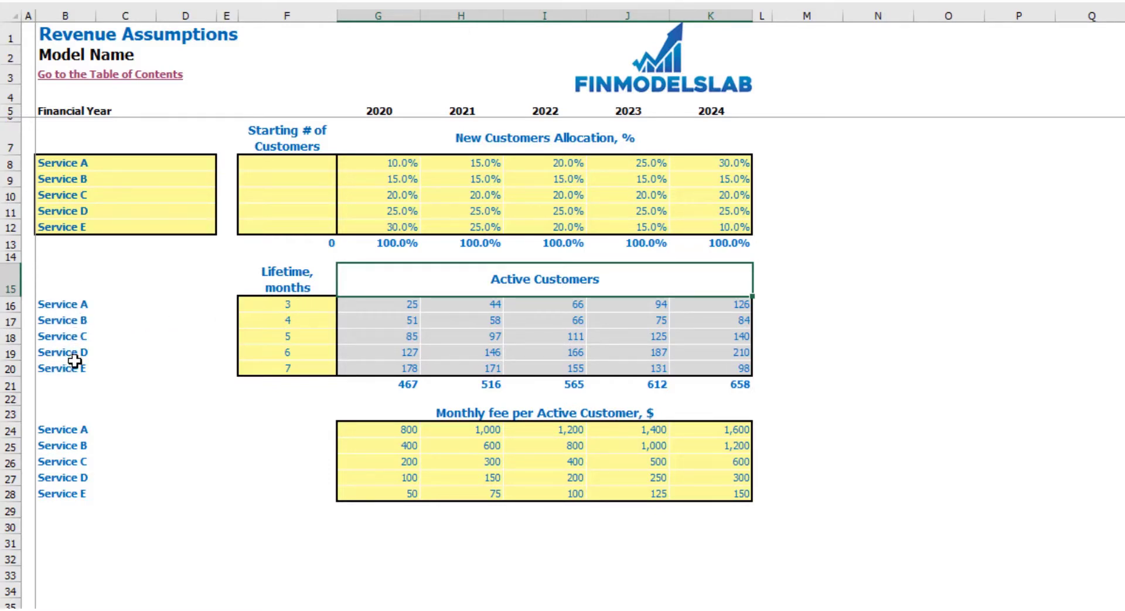
click(253, 306)
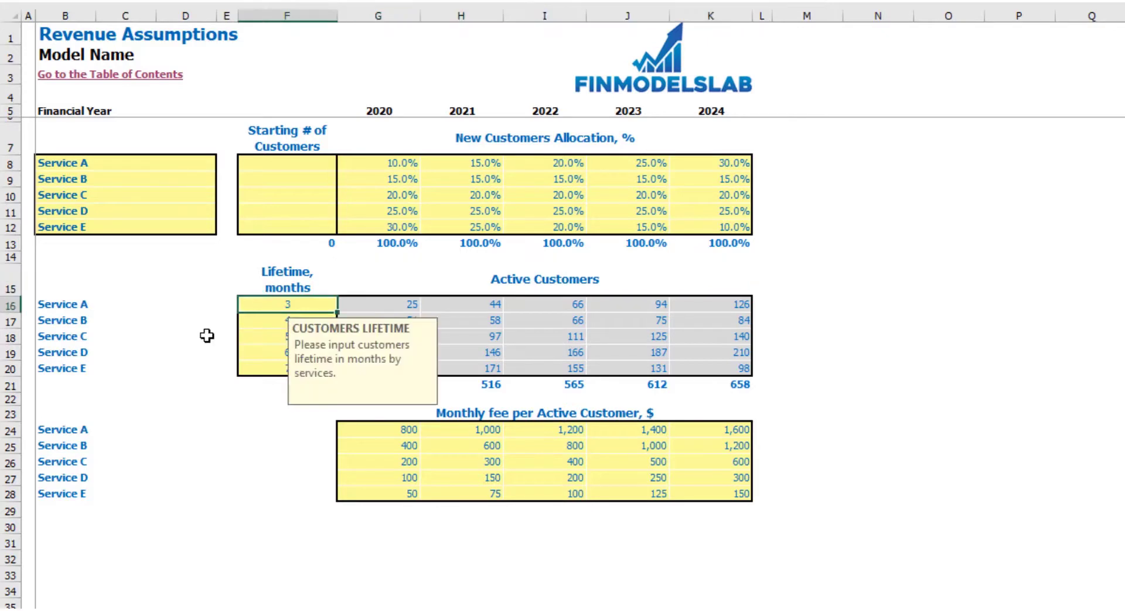
key(Return)
key(Return)
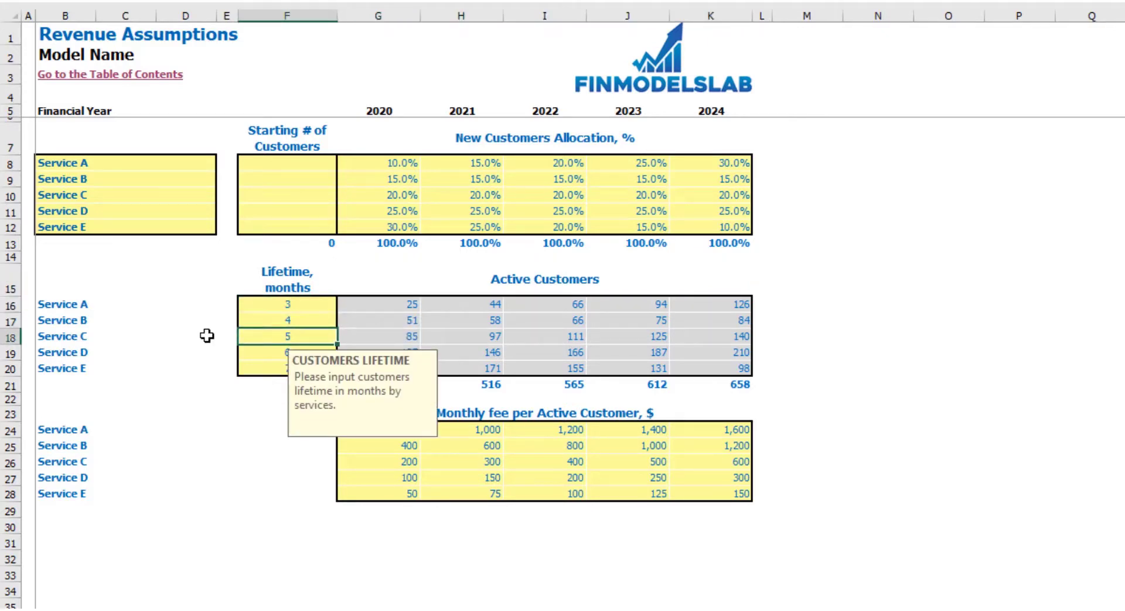
key(Return)
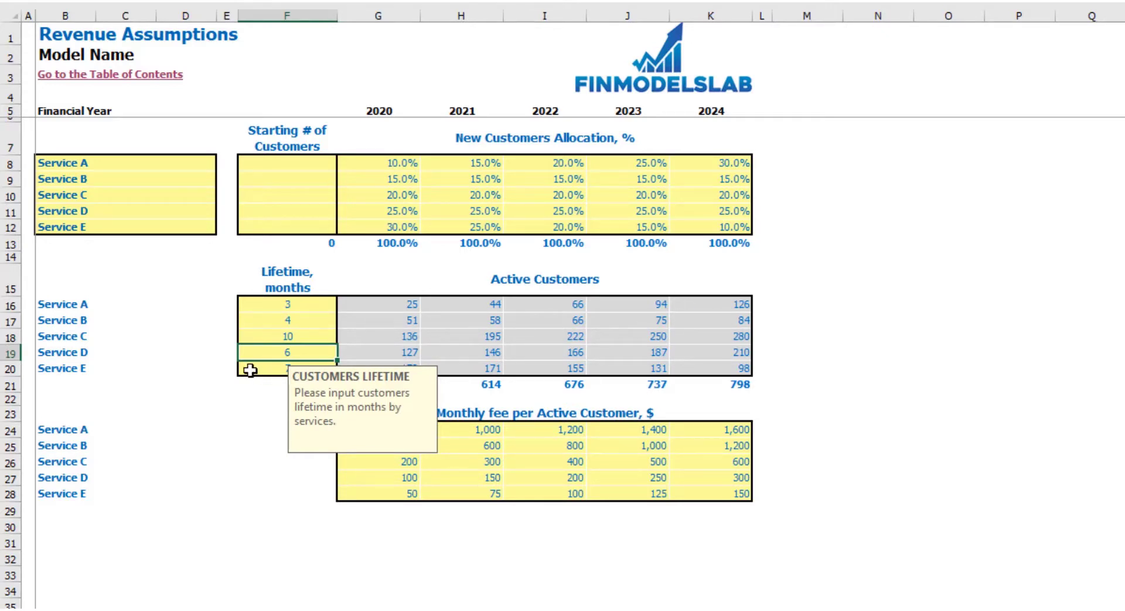
text(15)
key(Return)
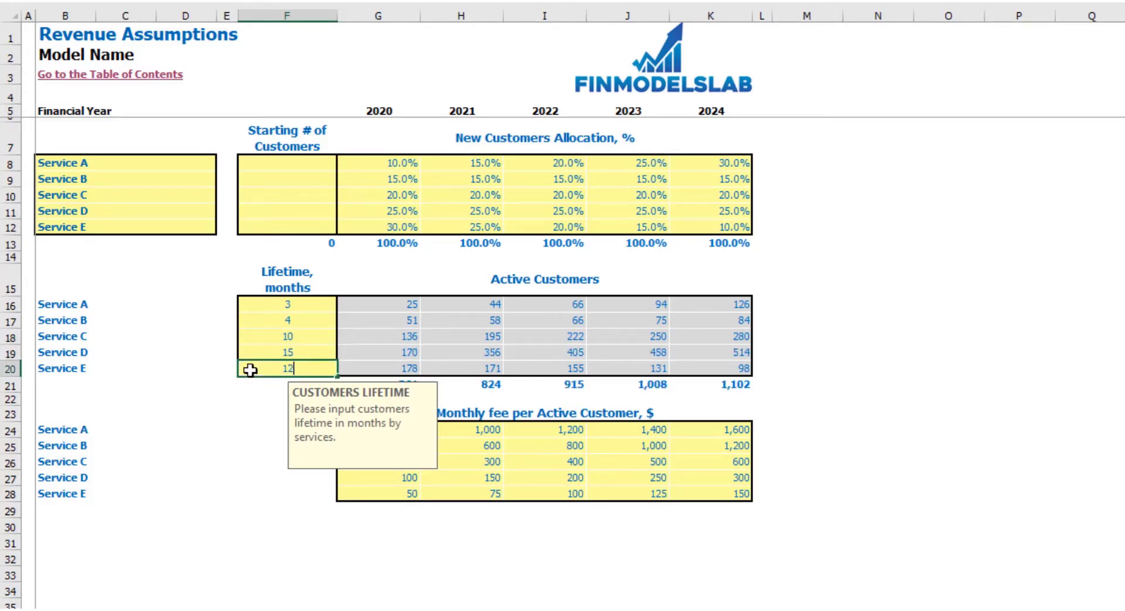
key(Return)
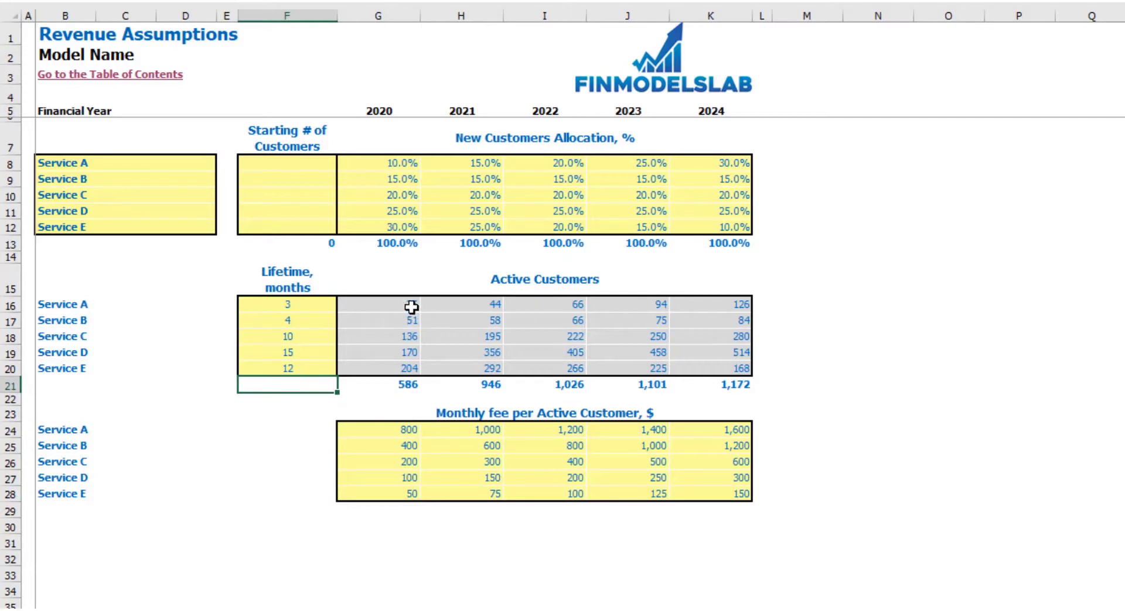
drag(403, 307, 690, 372)
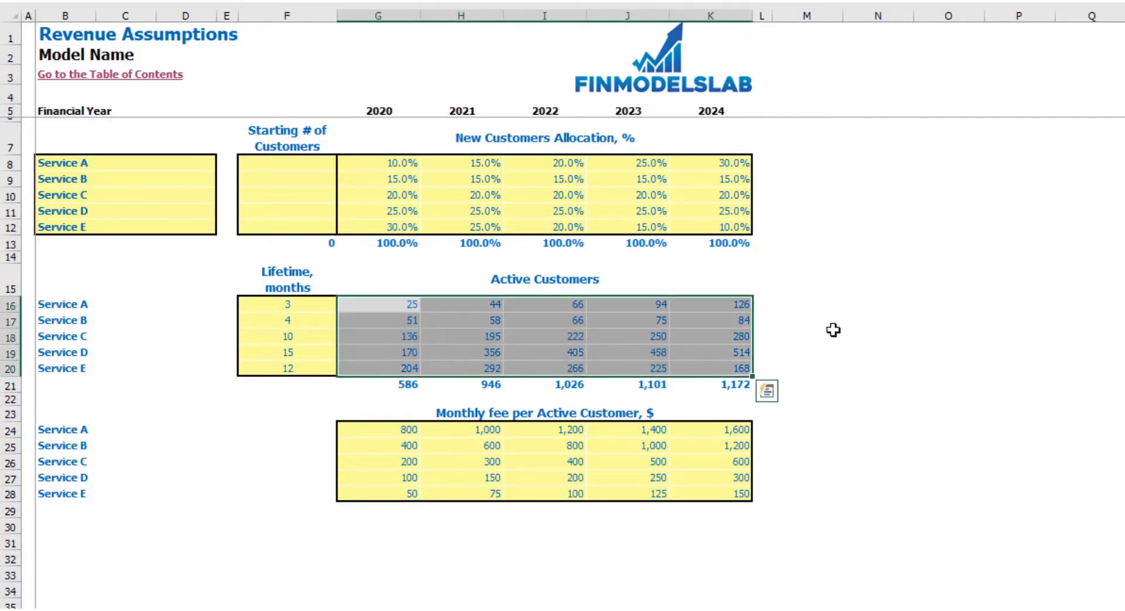
drag(841, 320, 845, 320)
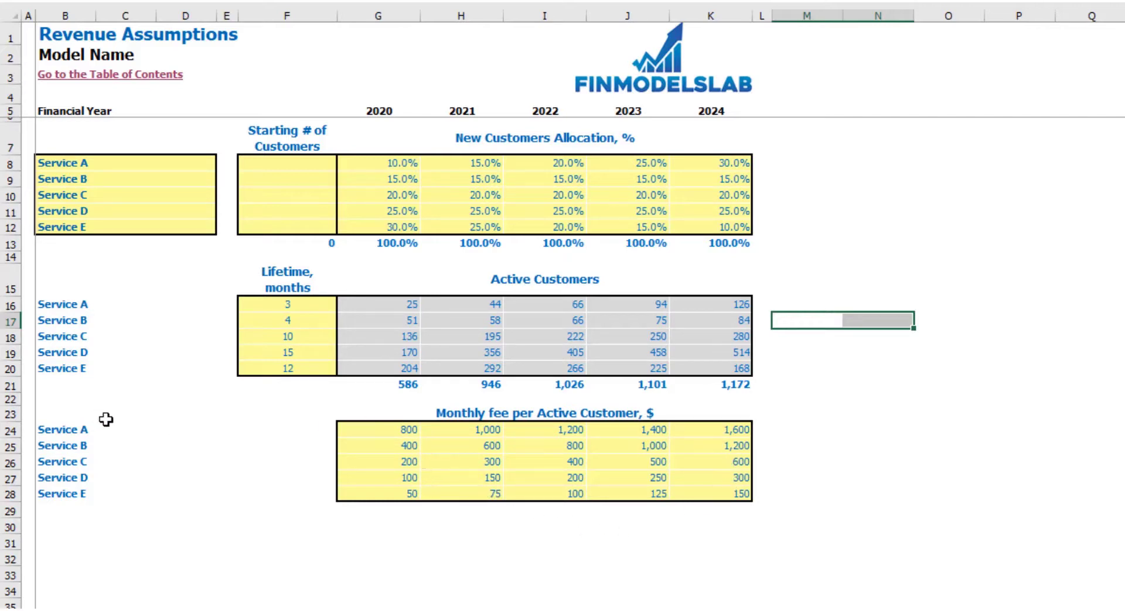
Set Service A's monthly fee per active customer to 100, 120, 140, 160 and 180 for the years 2020 to 2024.
click(361, 430)
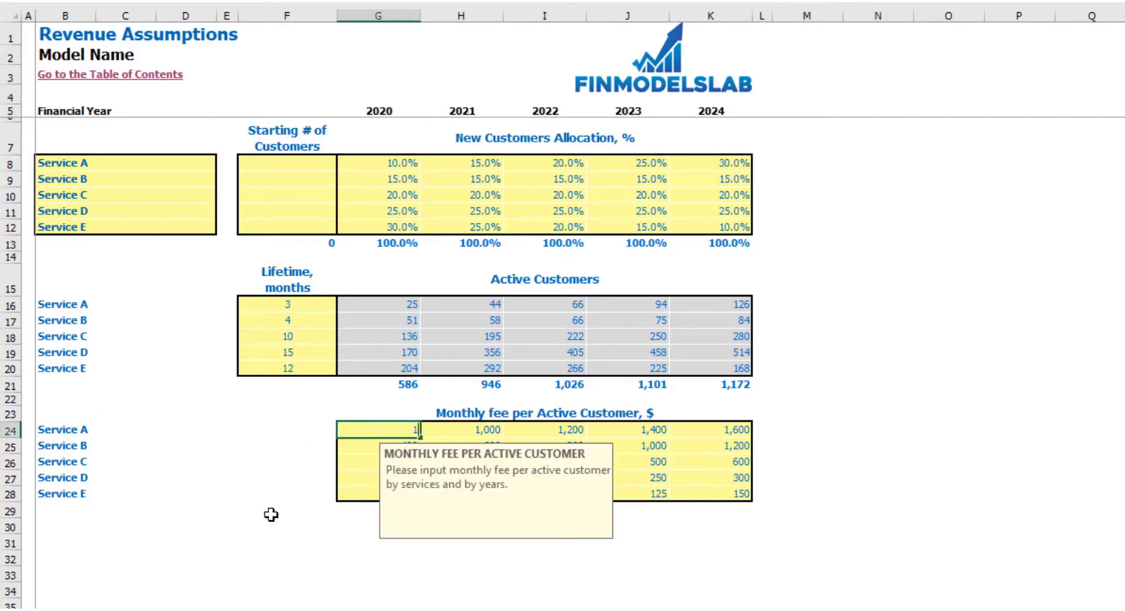
key(Tab)
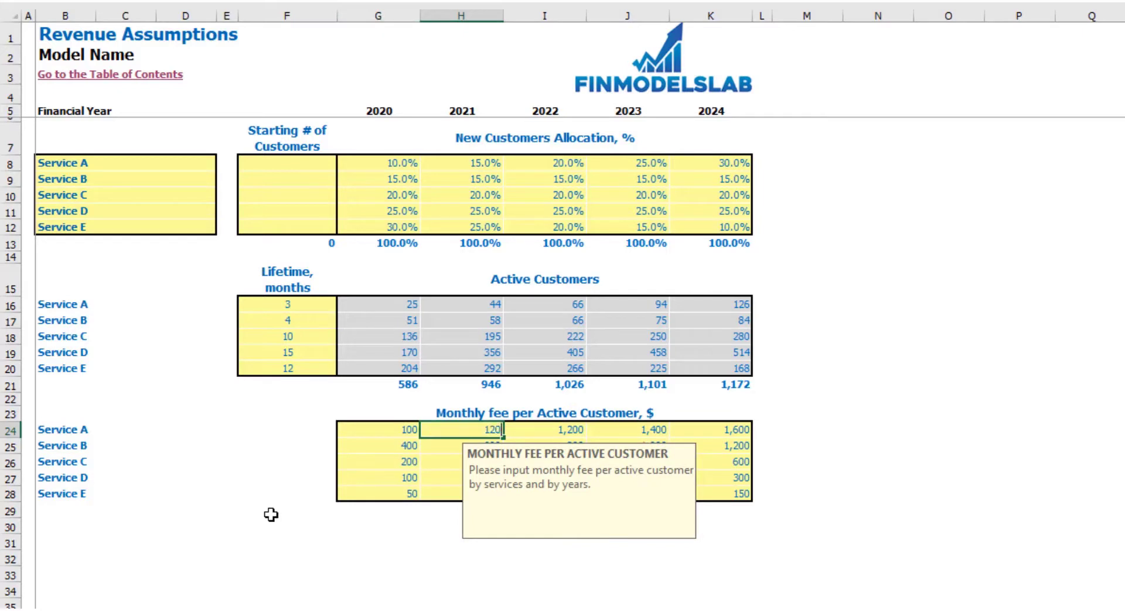
key(Tab)
key(Tab)
text(1)
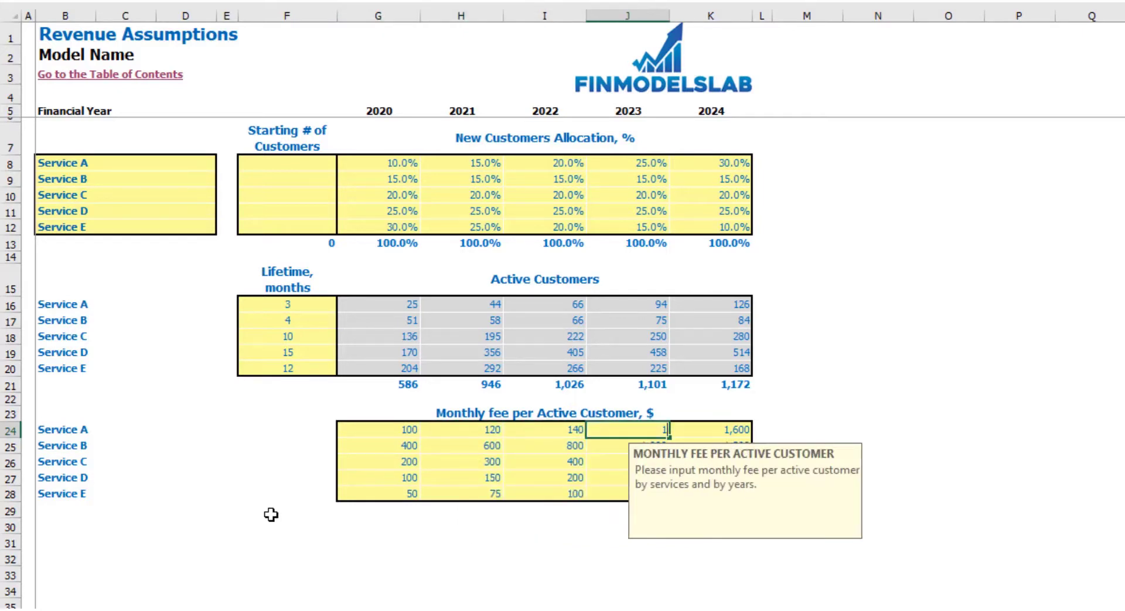
text(60)
key(Tab)
key(Return)
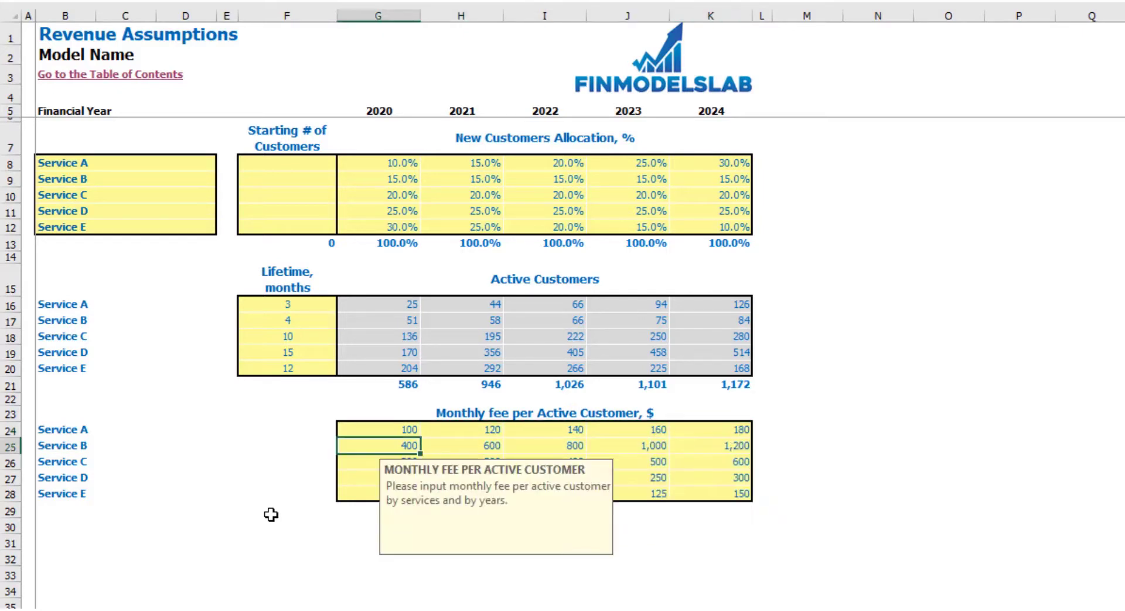
click(874, 459)
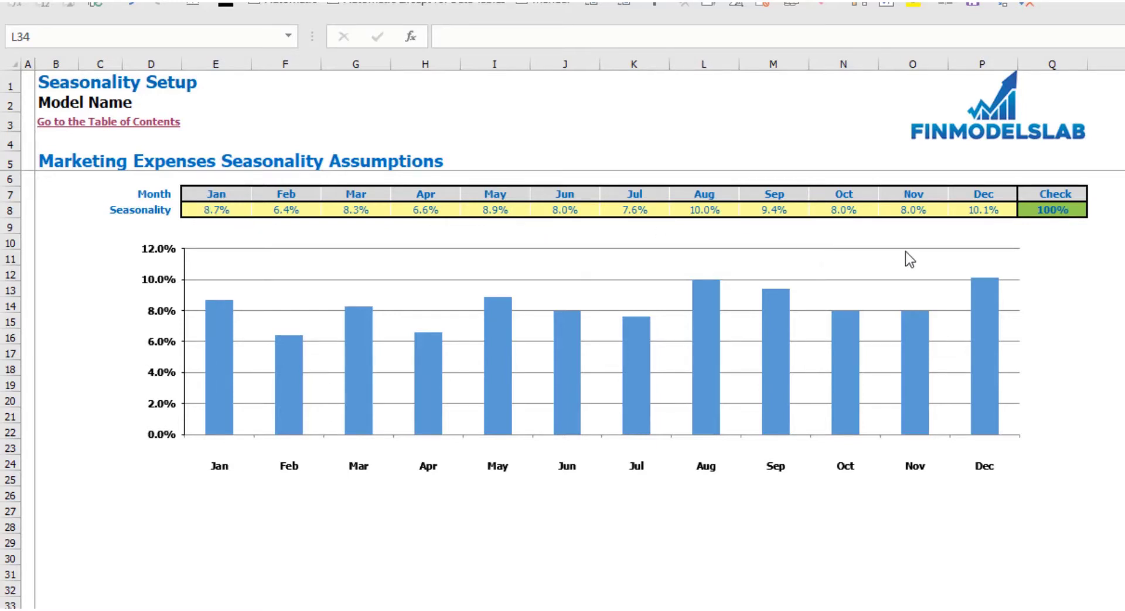
Set the marketing expenses seasonality to 15% for January, 10% for February and 5% for March on the Seasonality Setup sheet.
click(215, 209)
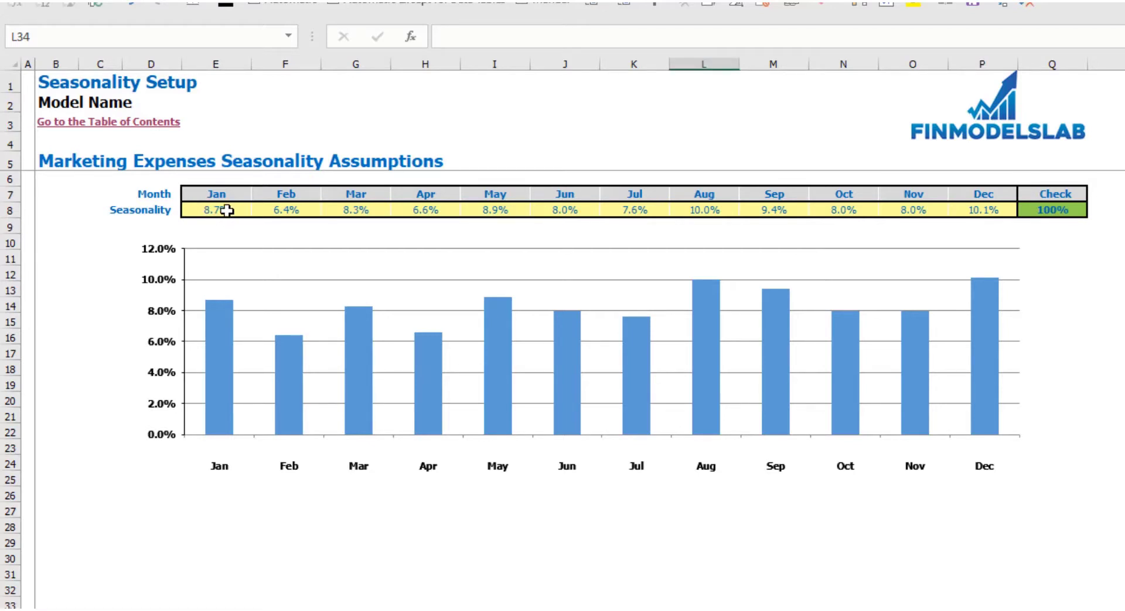
click(226, 210)
text(15)
key(Tab)
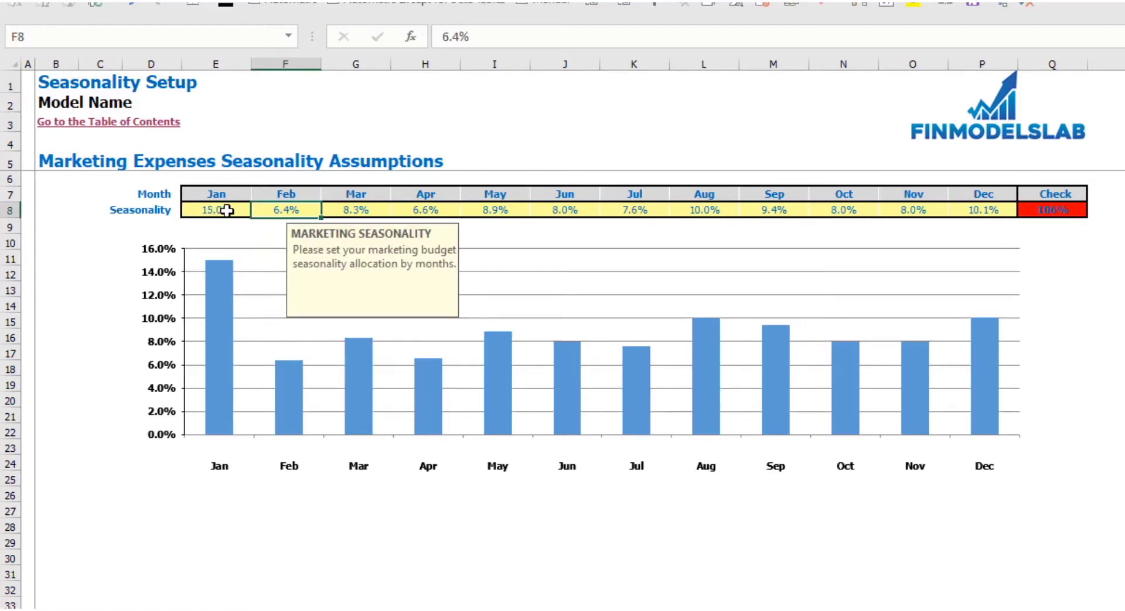
text(10)
key(Tab)
text(5)
key(Tab)
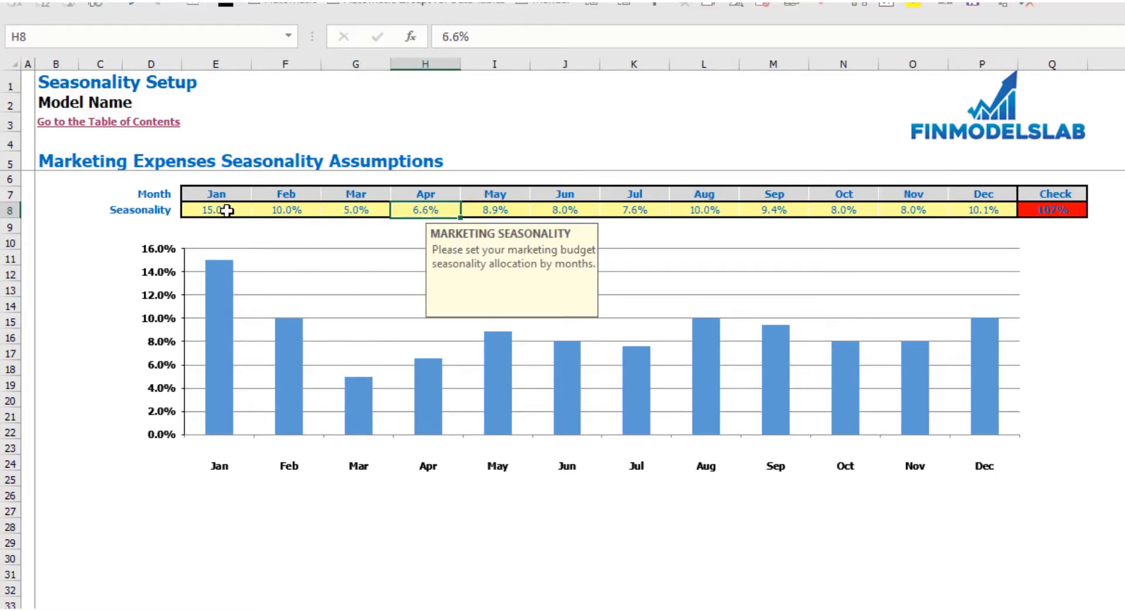
Set the marketing expenses seasonality to 10% for April, 8% for May, 6% for June, 7% for July and 5% for August.
text(10)
key(Tab)
text(8)
key(Tab)
text(8)
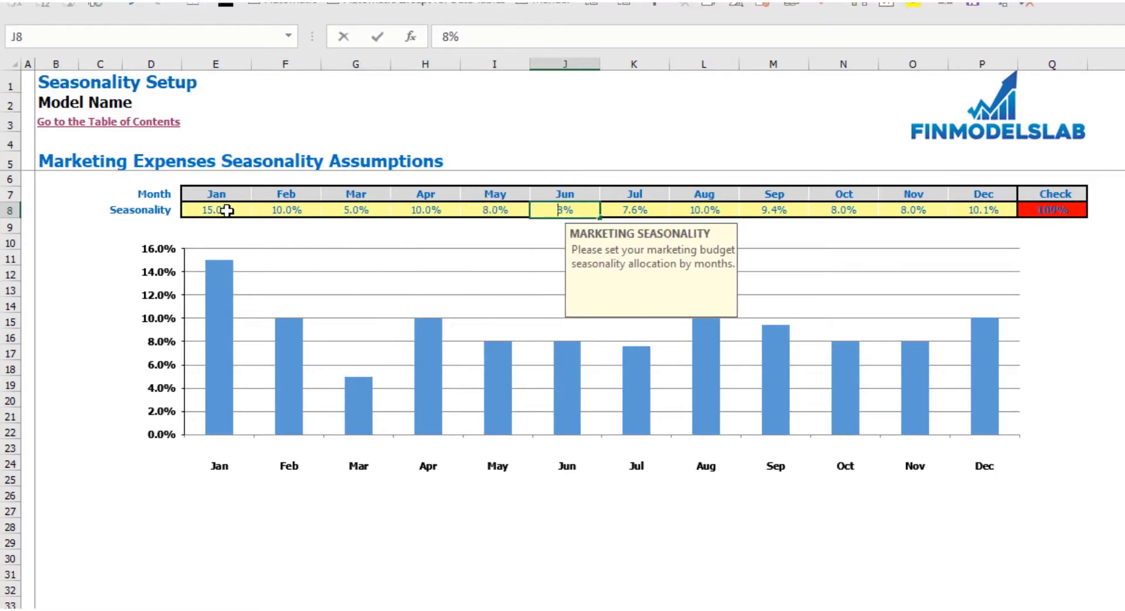
key(Tab)
text(7)
key(Tab)
text(5)
key(Tab)
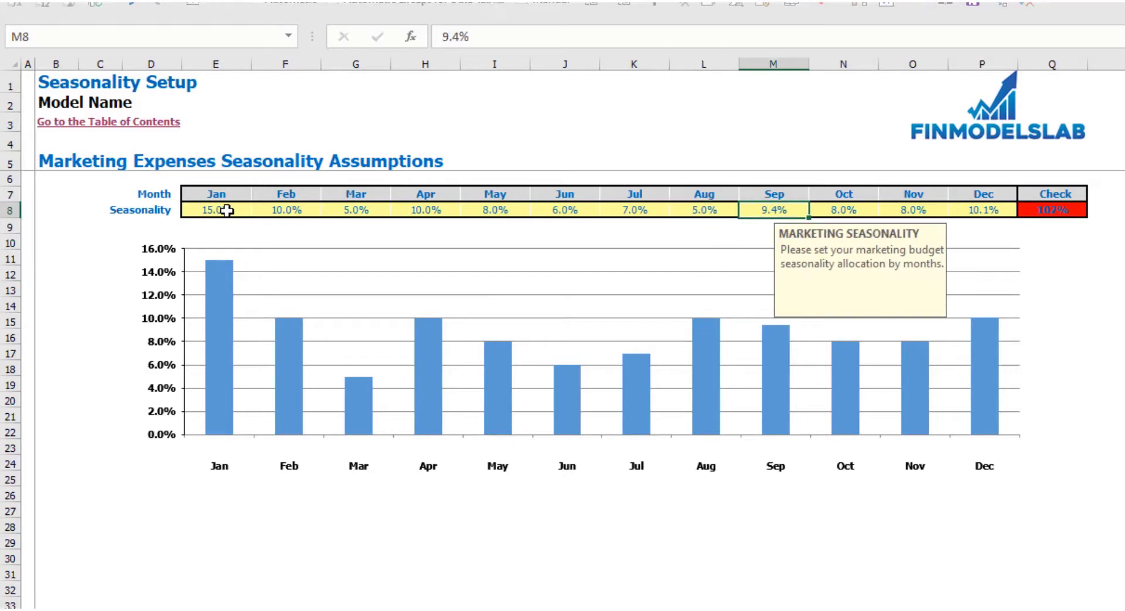
Set the marketing expenses seasonality to 10% for September, 15% for October, 5% for November and 5% for December.
text(10)
key(Tab)
text(15)
key(Tab)
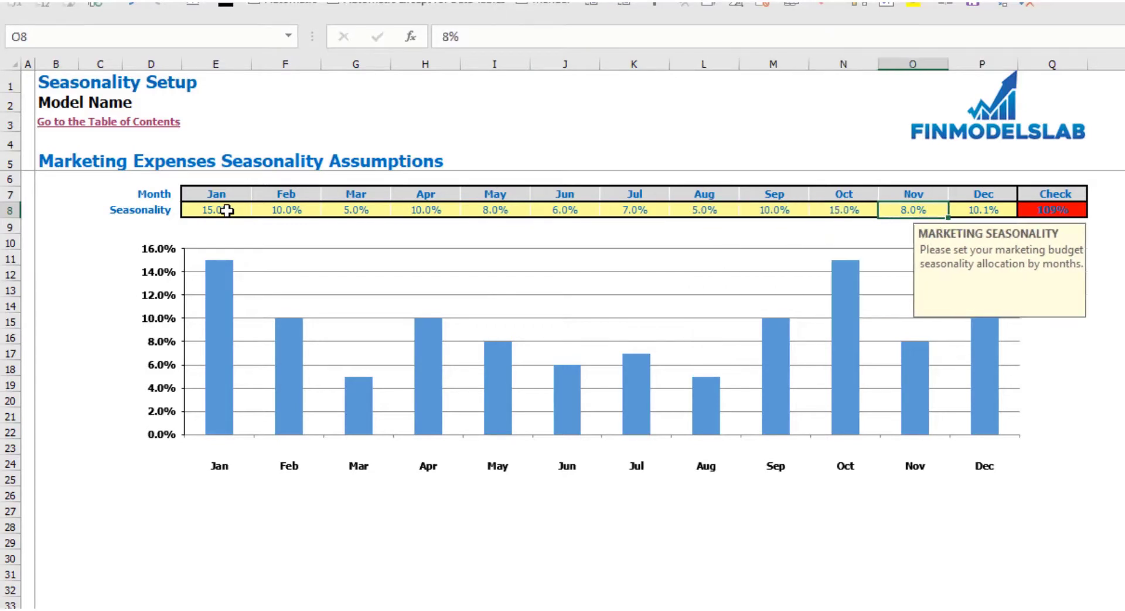
text(5)
key(Tab)
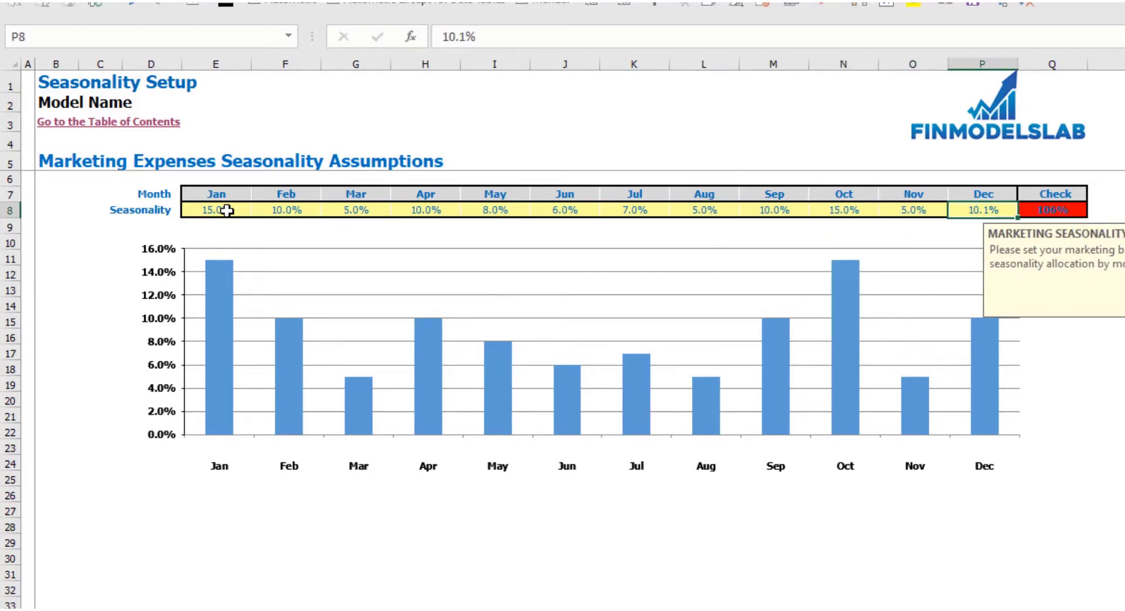
text(5)
key(Return)
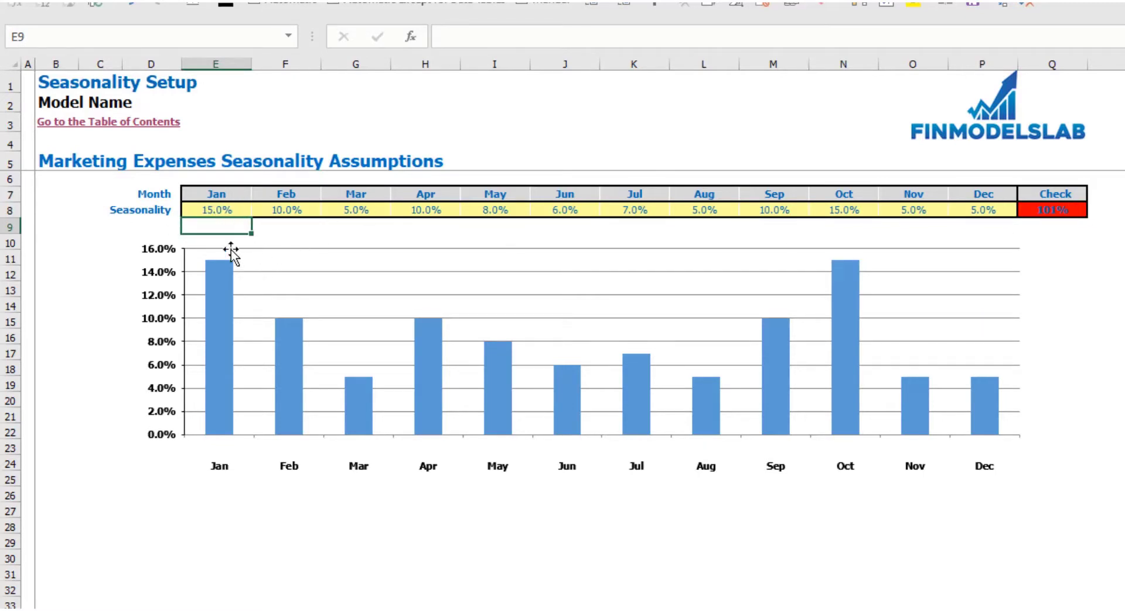
Check the total of the monthly seasonality percentages and set October's marketing seasonality to 14%.
click(1072, 210)
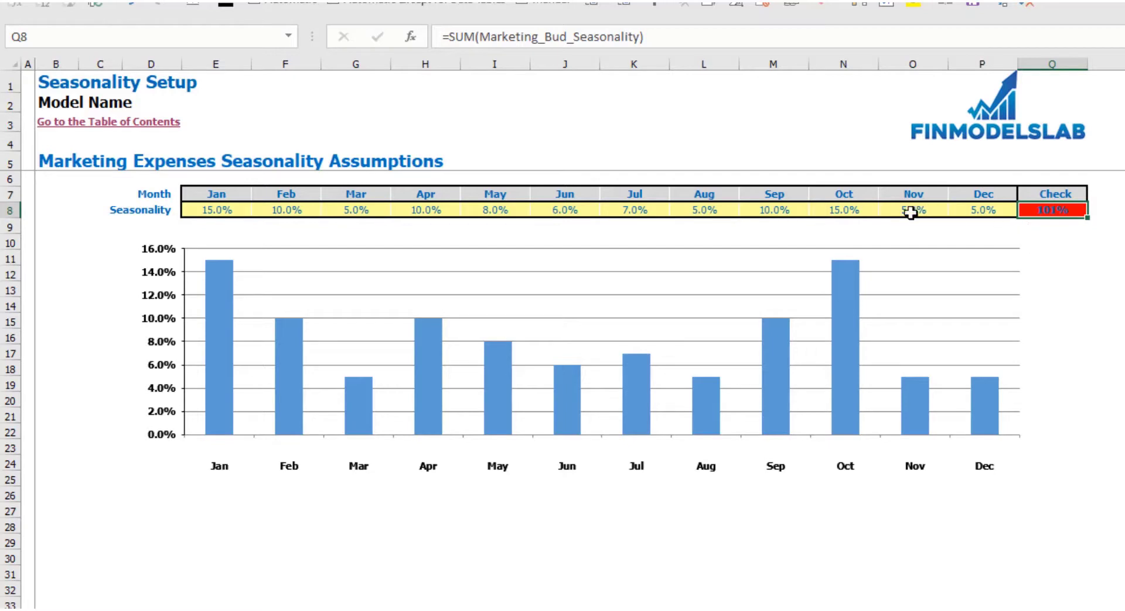
click(860, 213)
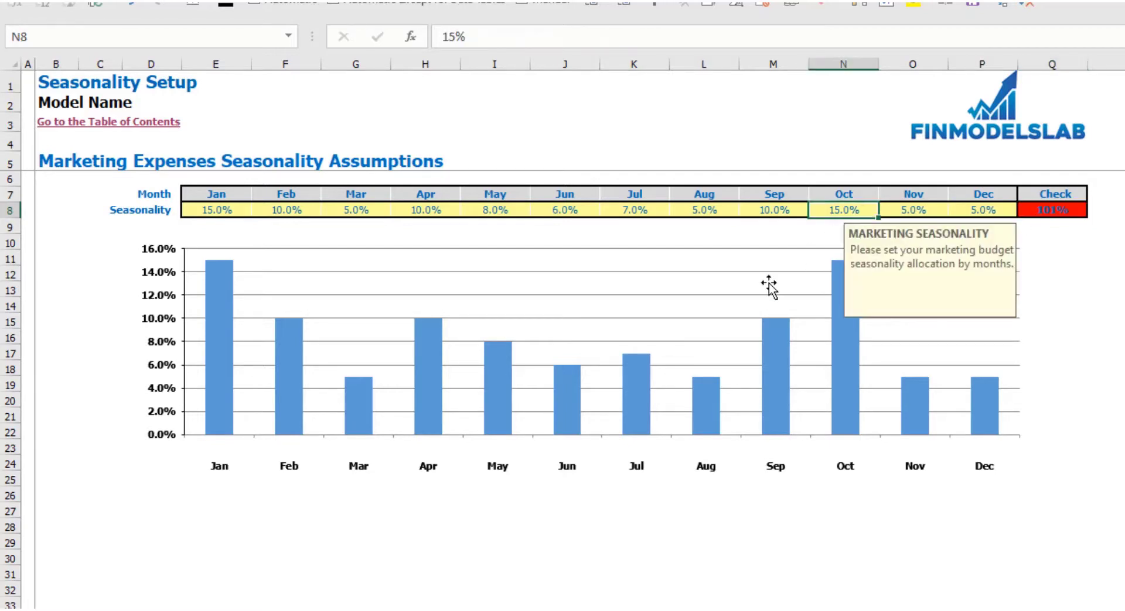
text(14)
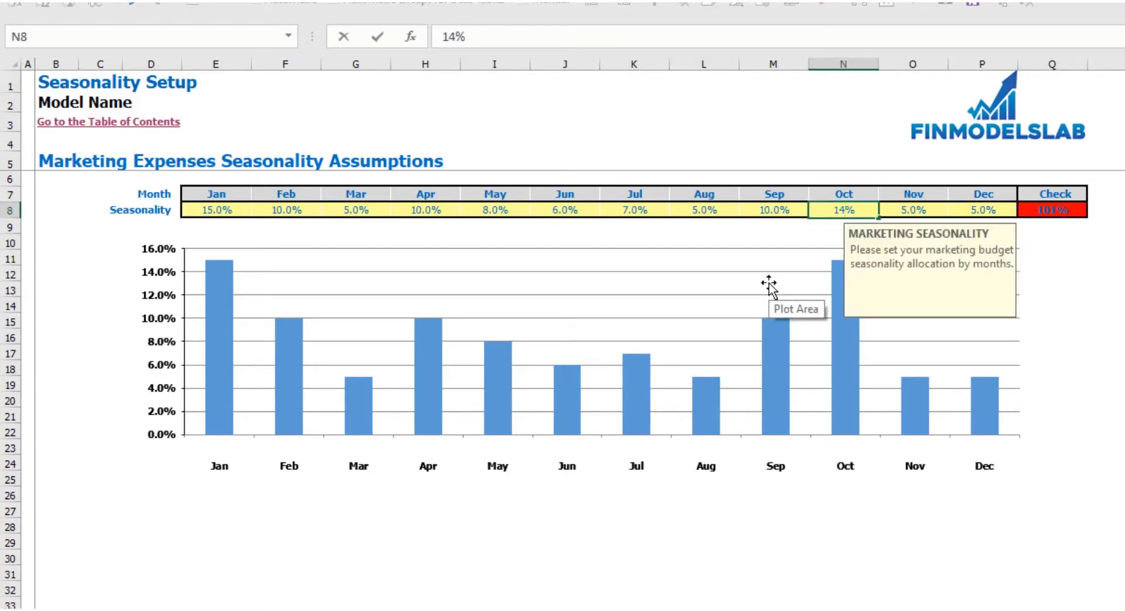
key(Return)
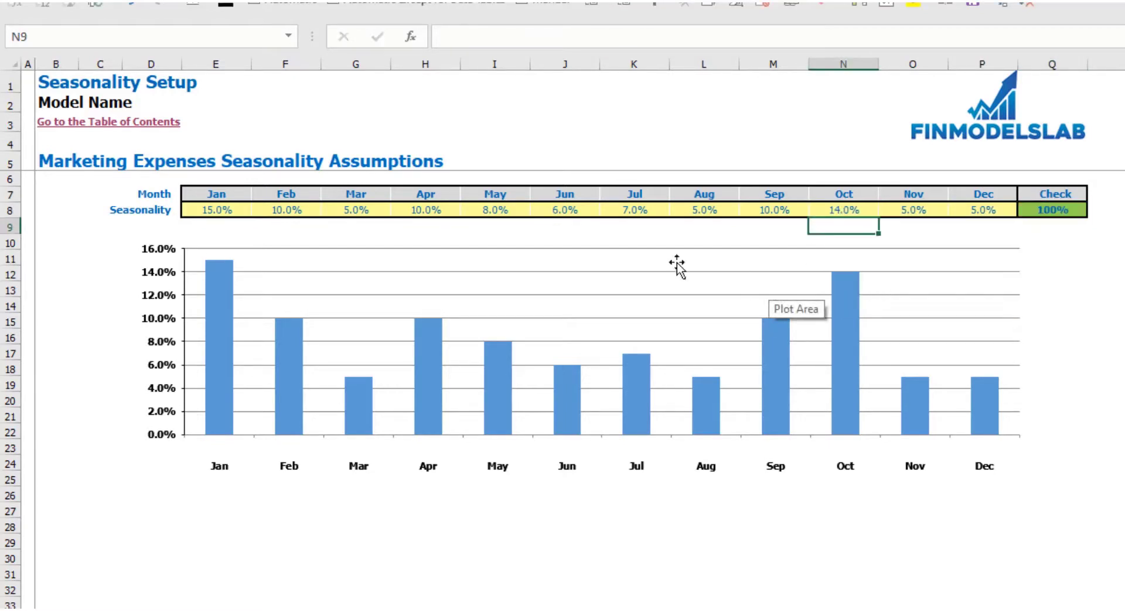
click(1079, 214)
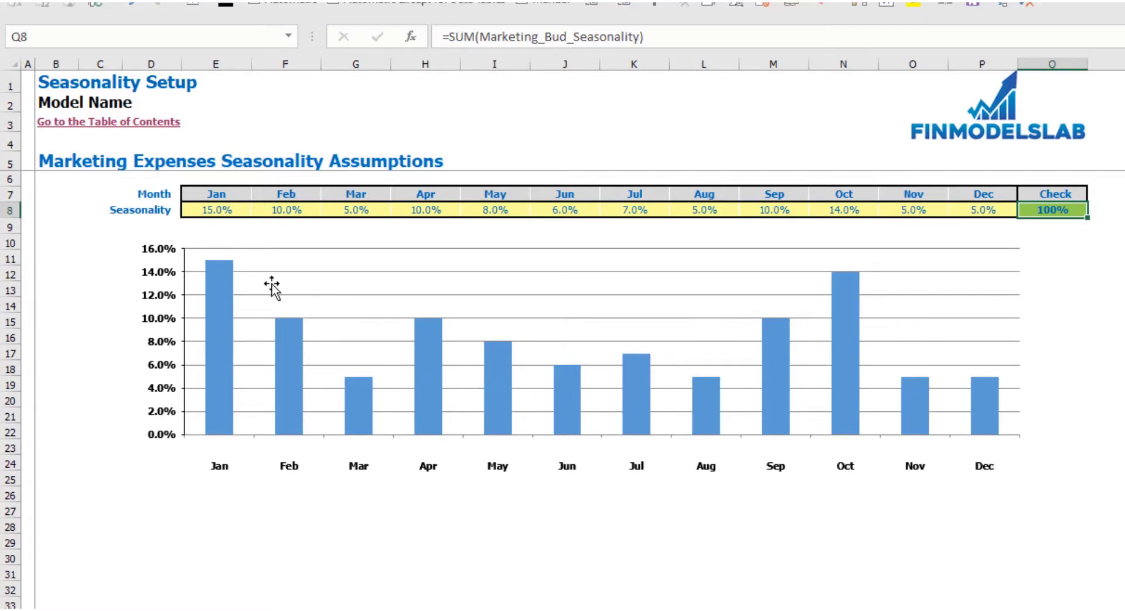
Spread the marketing seasonality evenly by entering =1/12 for January and copying it to February through December.
click(226, 210)
text(=1/12)
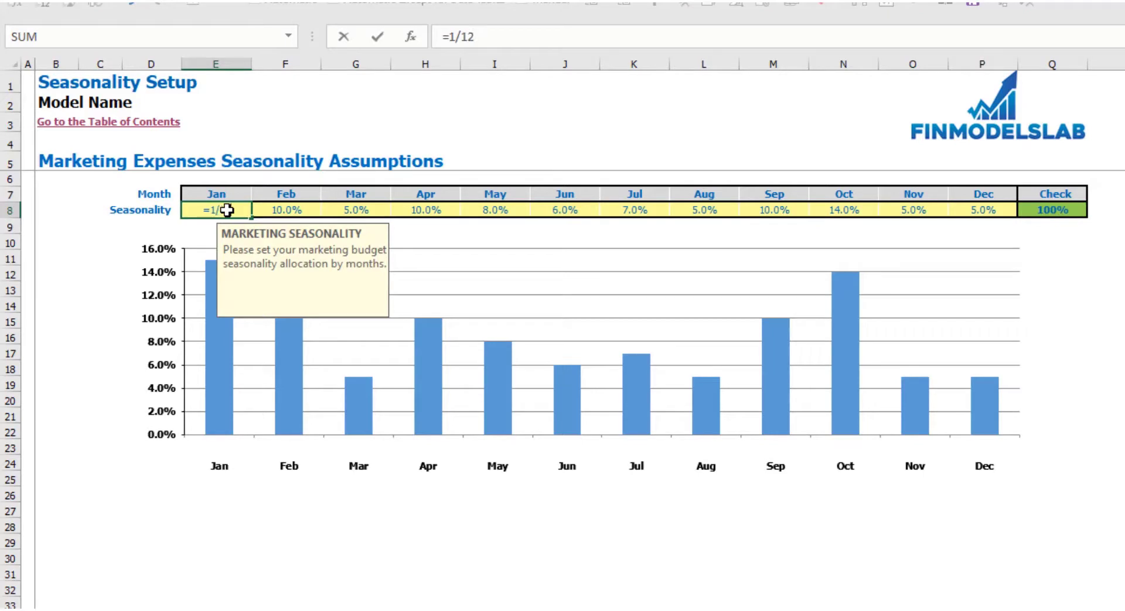
key(ctrl+Return)
key(ctrl+c)
key(Right)
key(ctrl+shift+Right)
key(shift+Left)
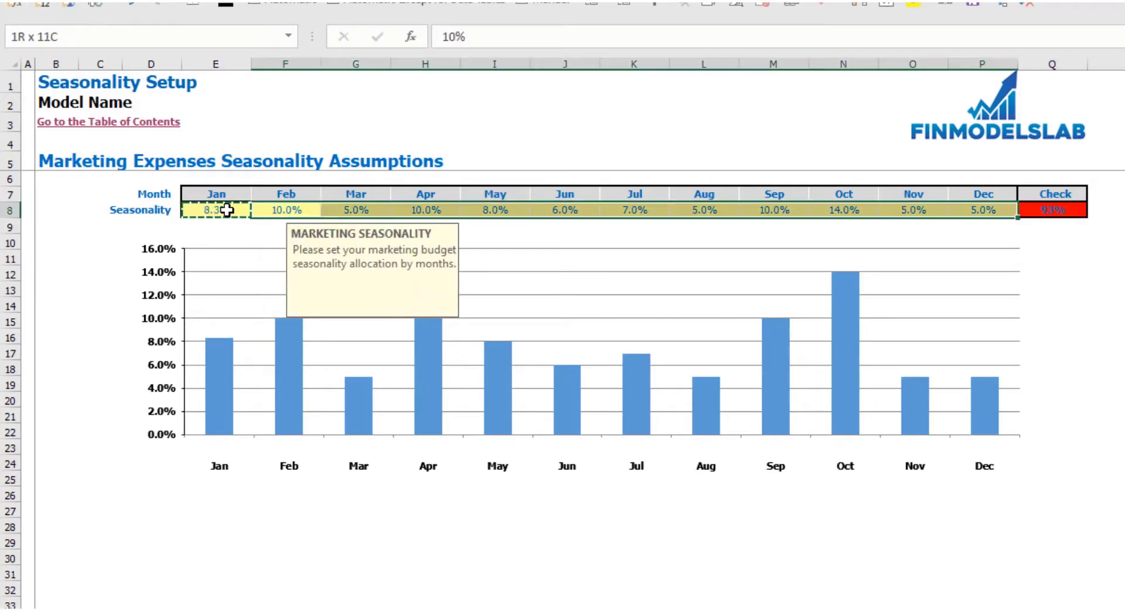
key(ctrl+v)
click(1104, 290)
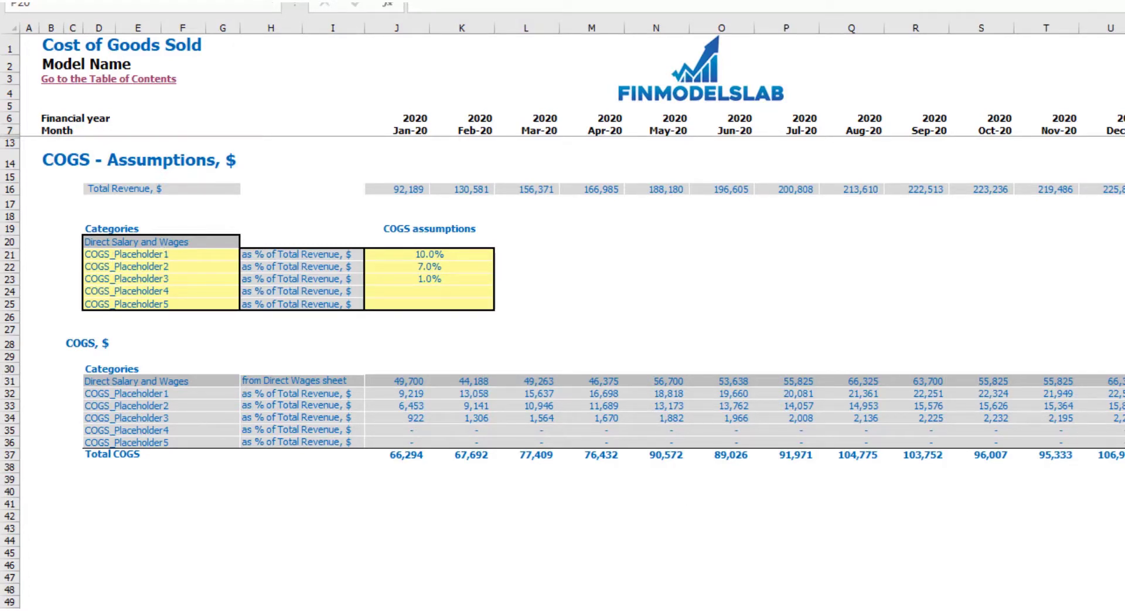
Rename the first COGS placeholder category to Hosting on the Cost of Goods Sold sheet.
click(196, 262)
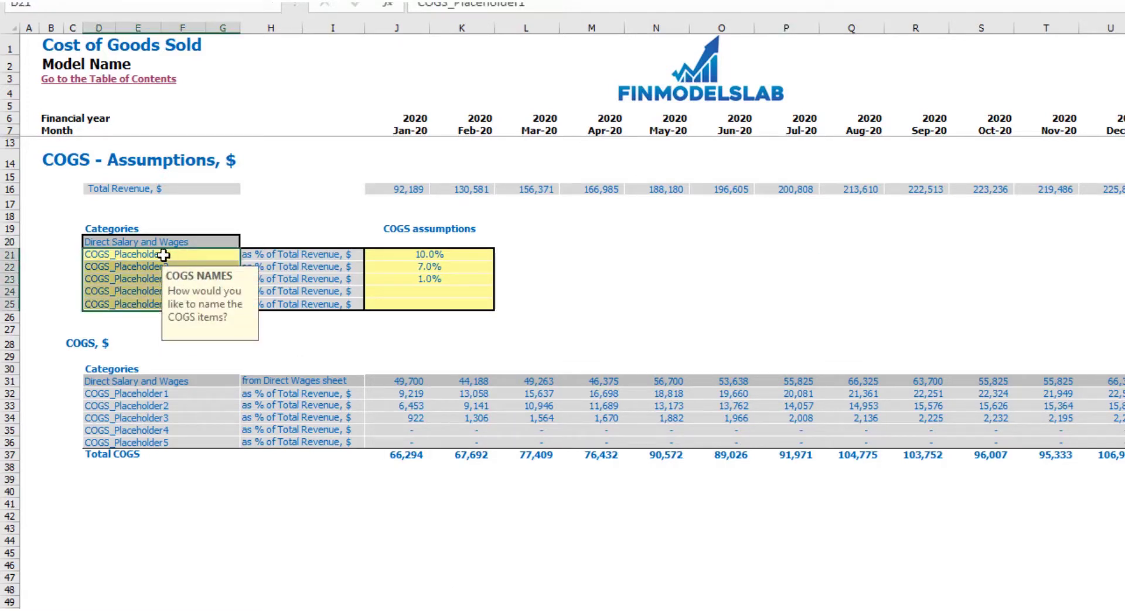
click(163, 255)
text(Ho)
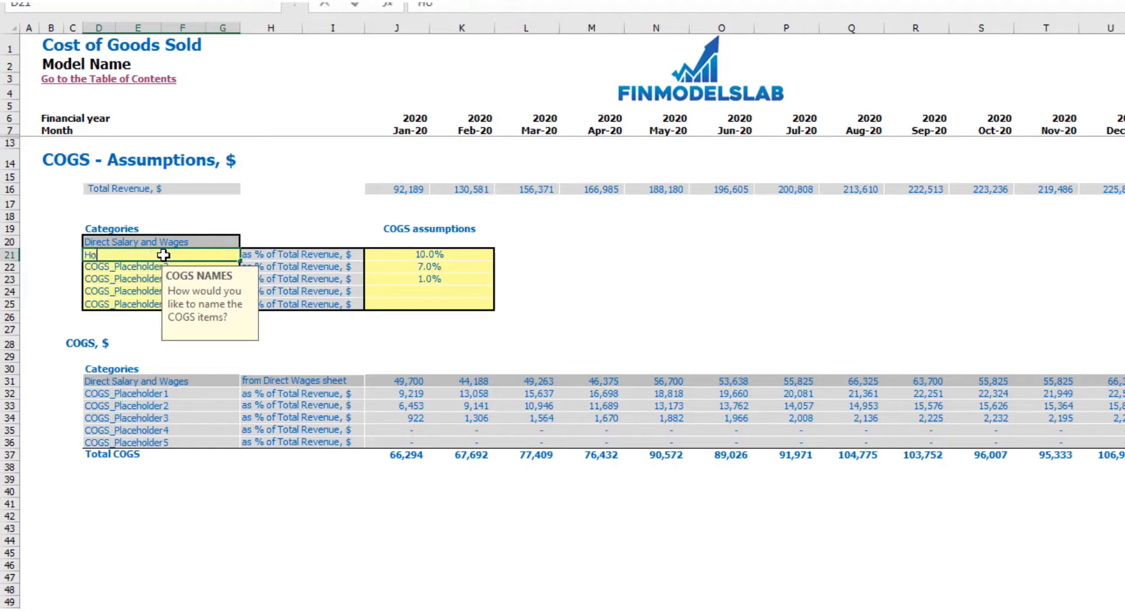
text(sting)
key(Return)
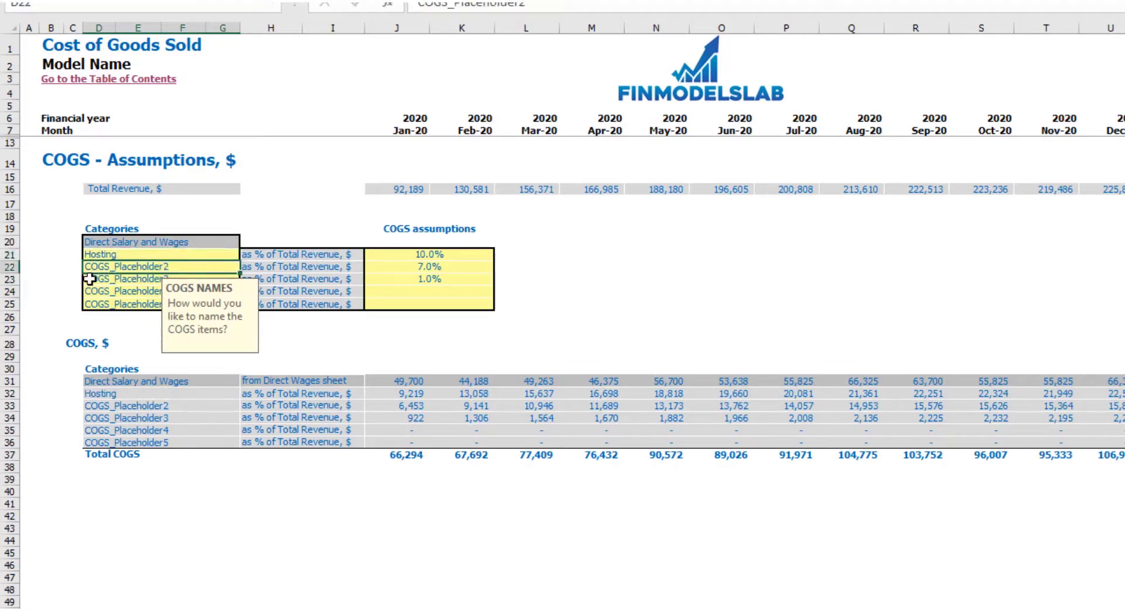
Set the COGS assumption for Hosting to 15% of total revenue.
click(615, 290)
click(455, 258)
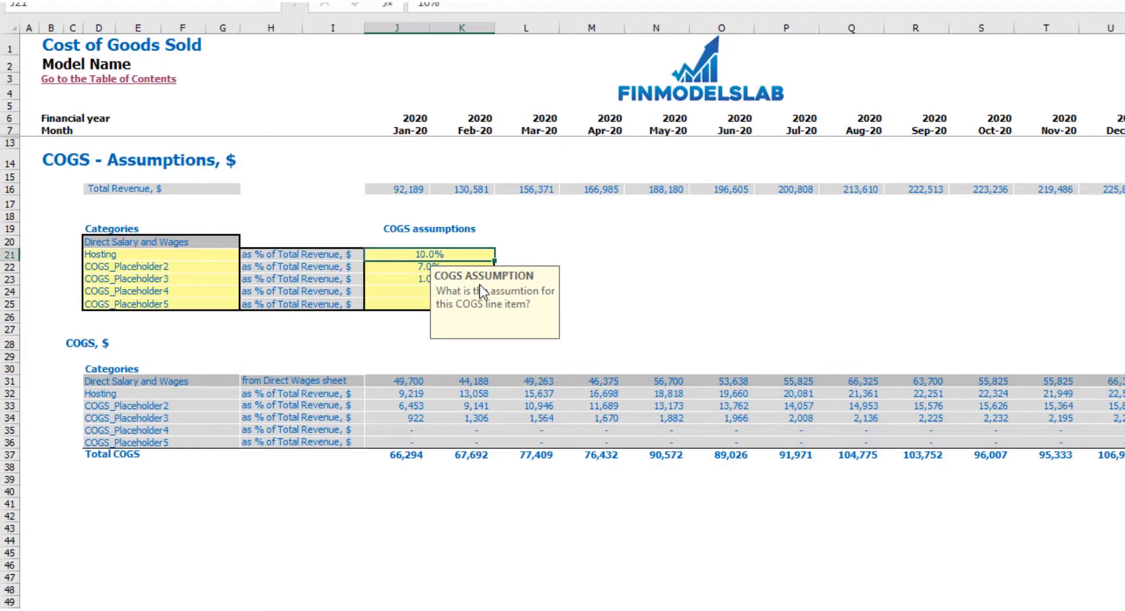
text(15)
key(Return)
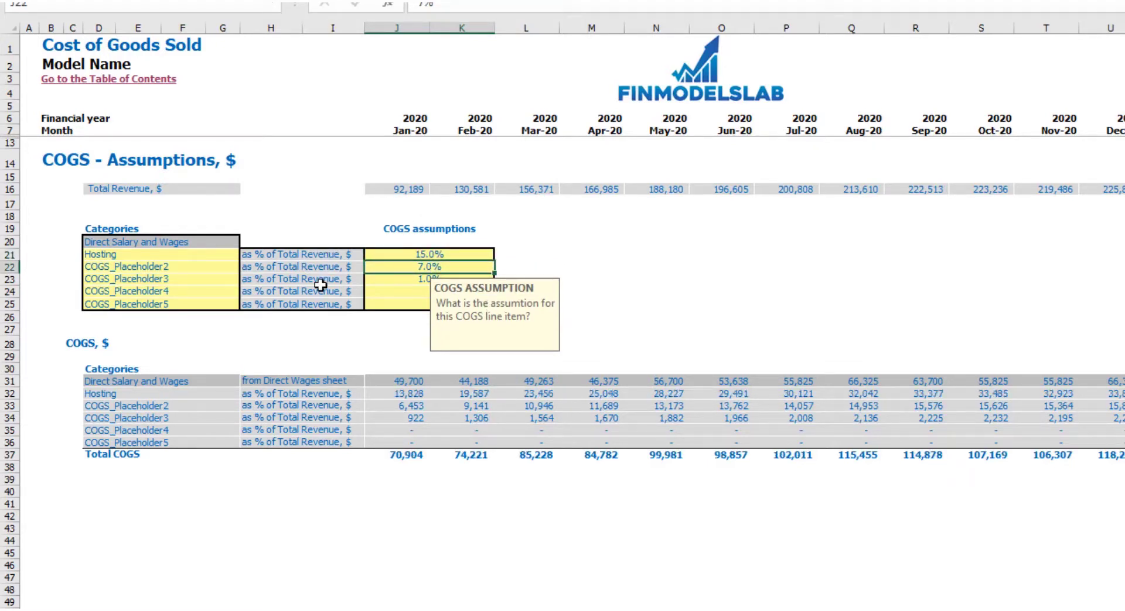
Review the total revenue row and COGS percentages, and expand the Total COGS breakdown on the Income Statement sheet.
click(10, 189)
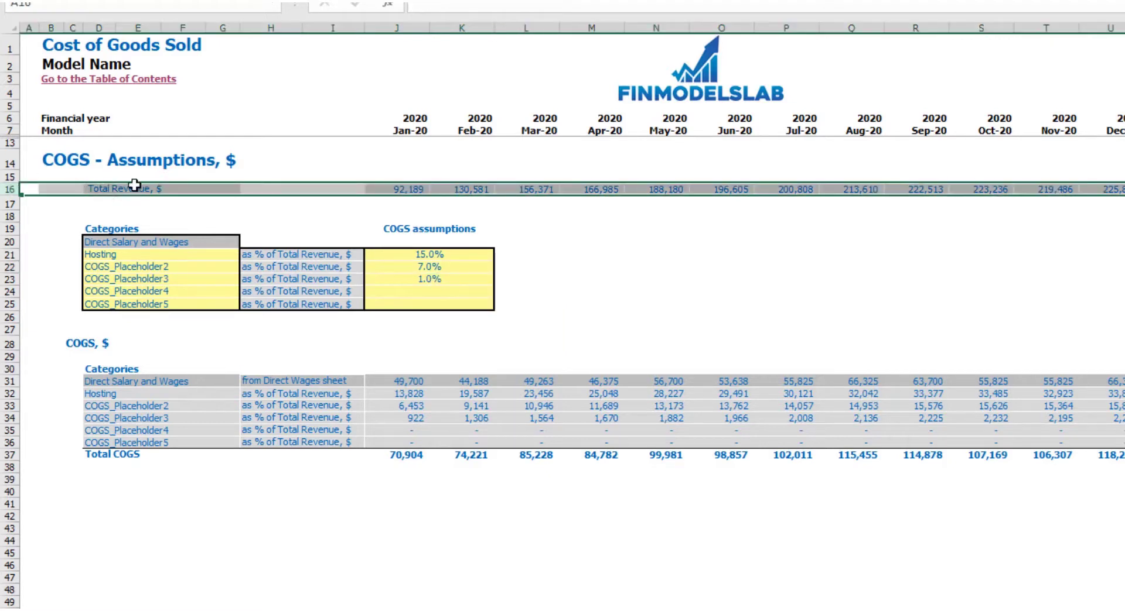
click(421, 218)
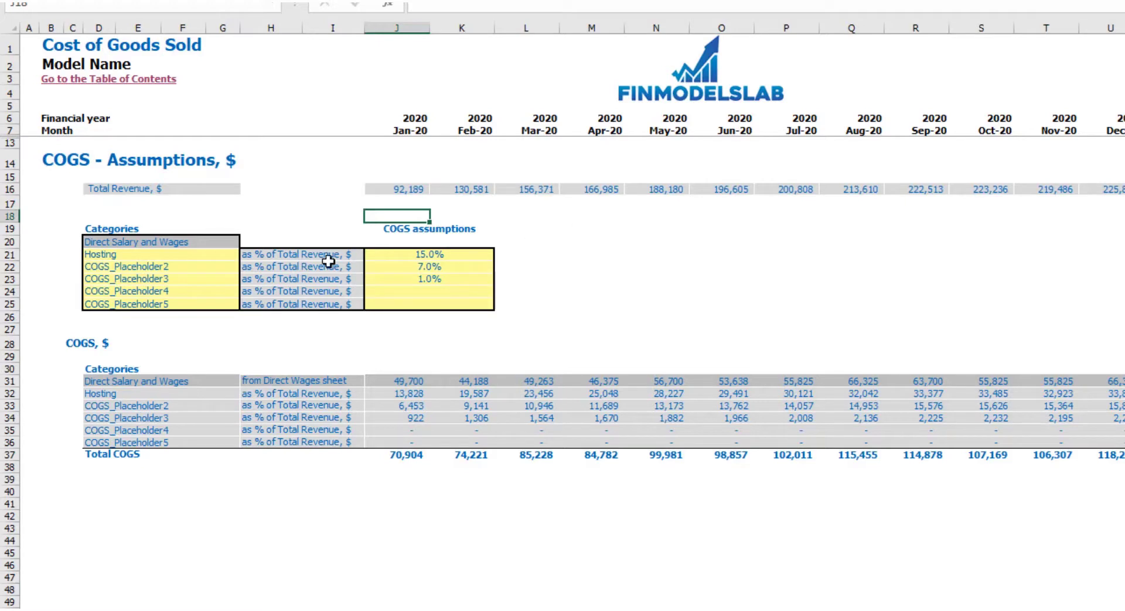
drag(409, 258, 430, 297)
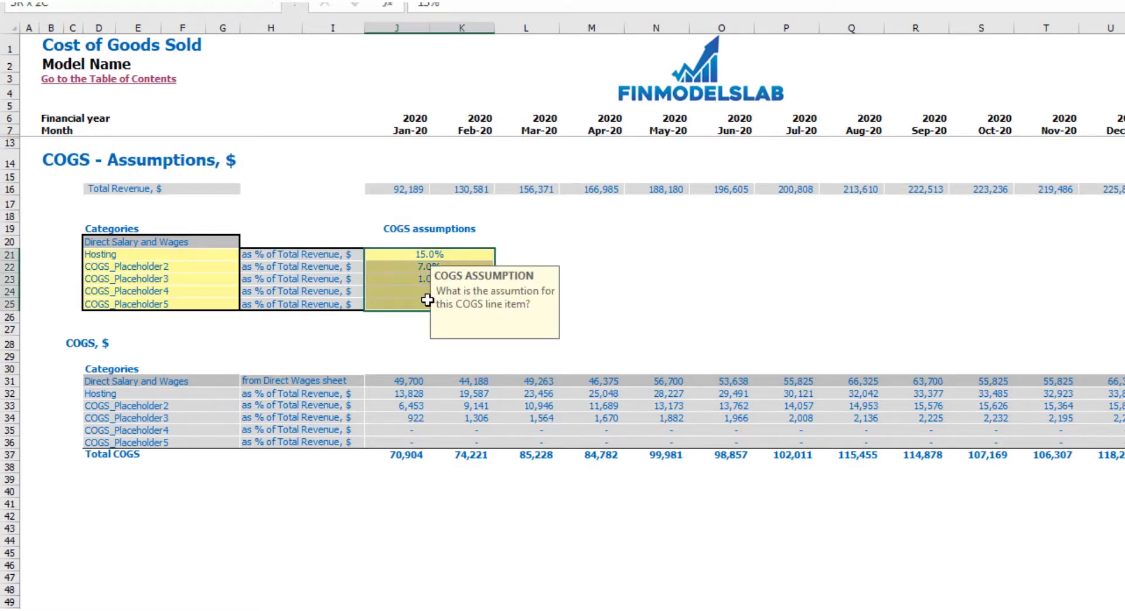
click(555, 221)
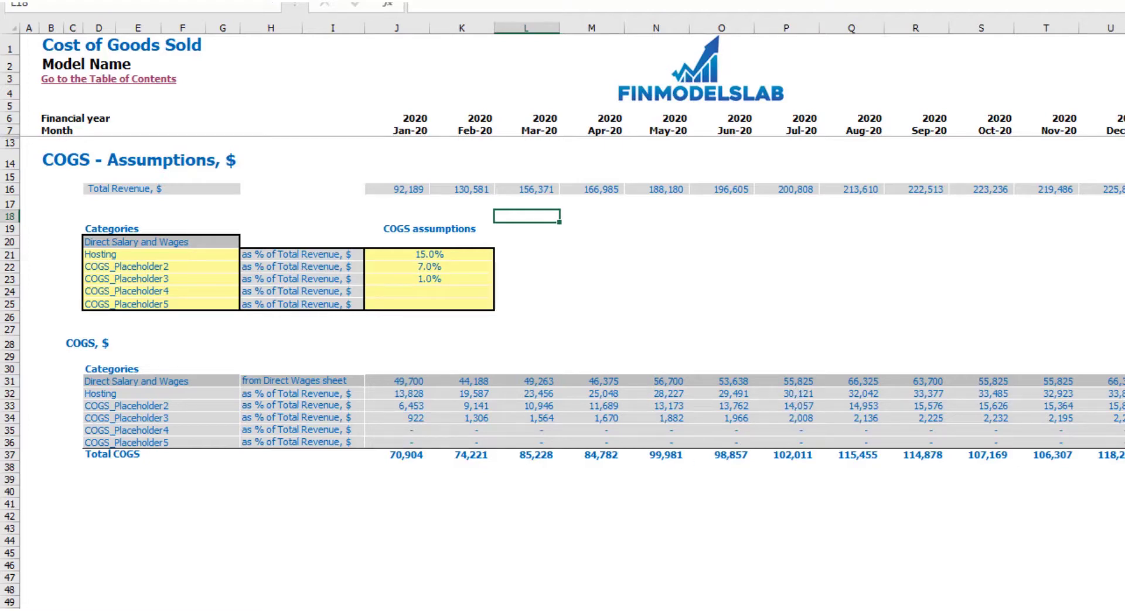
click(317, 610)
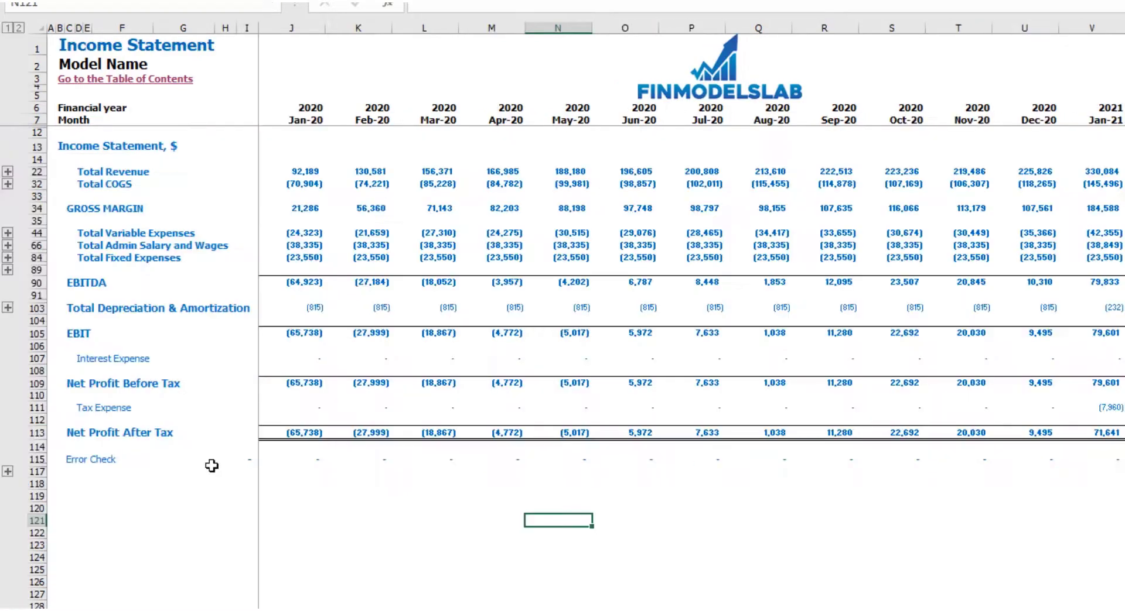
click(8, 184)
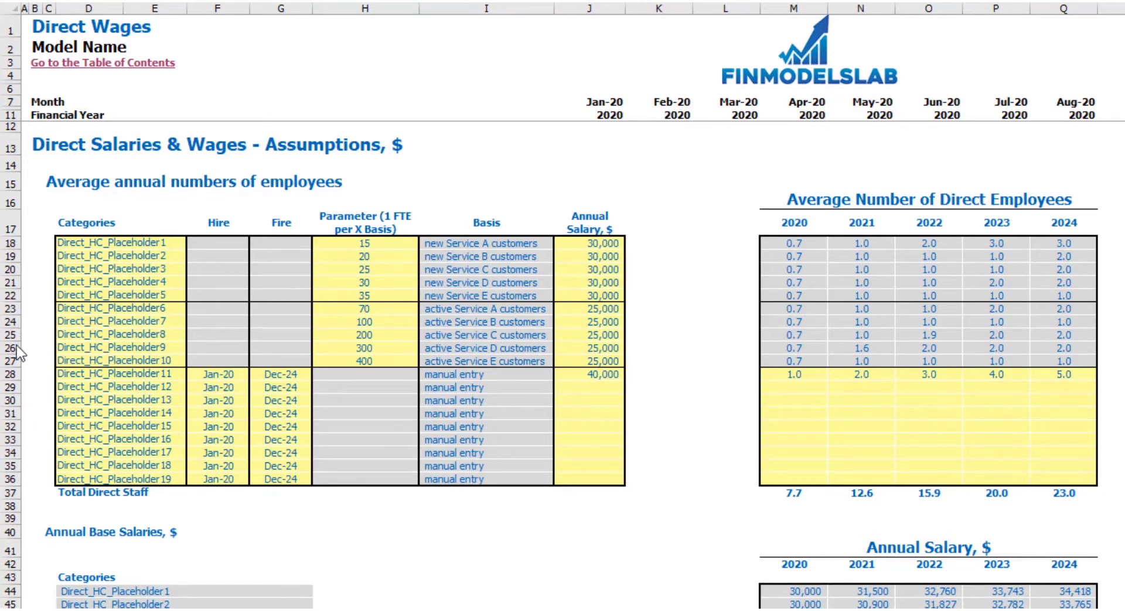
Set Direct_HC_Placeholder1's ratio to 1 FTE per 10 new Service A customers on the Direct Wages sheet, and review its basis.
click(115, 247)
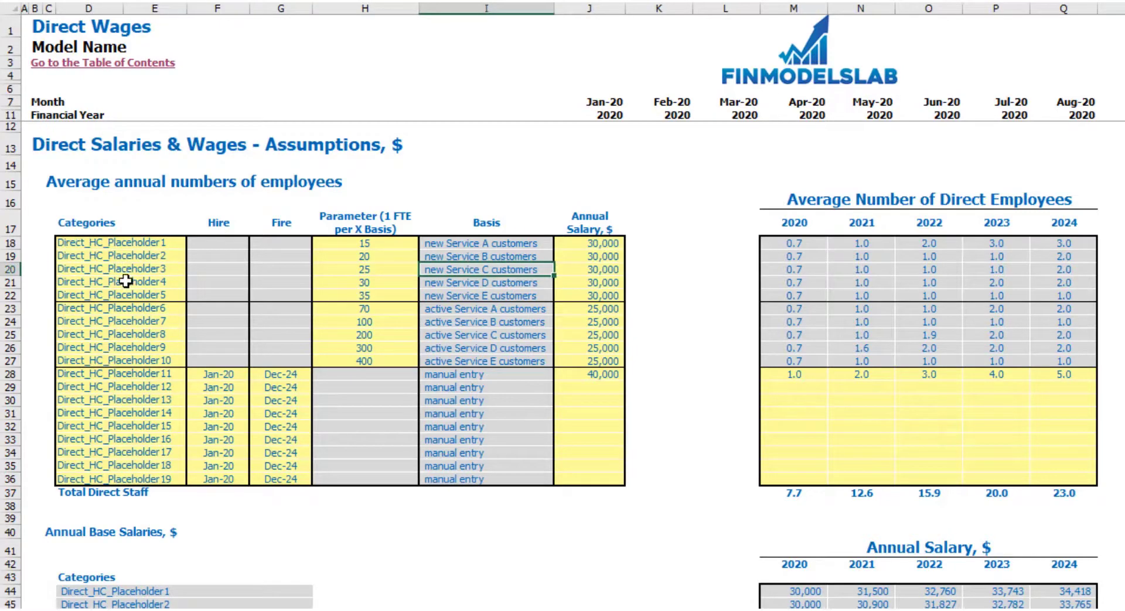
click(362, 244)
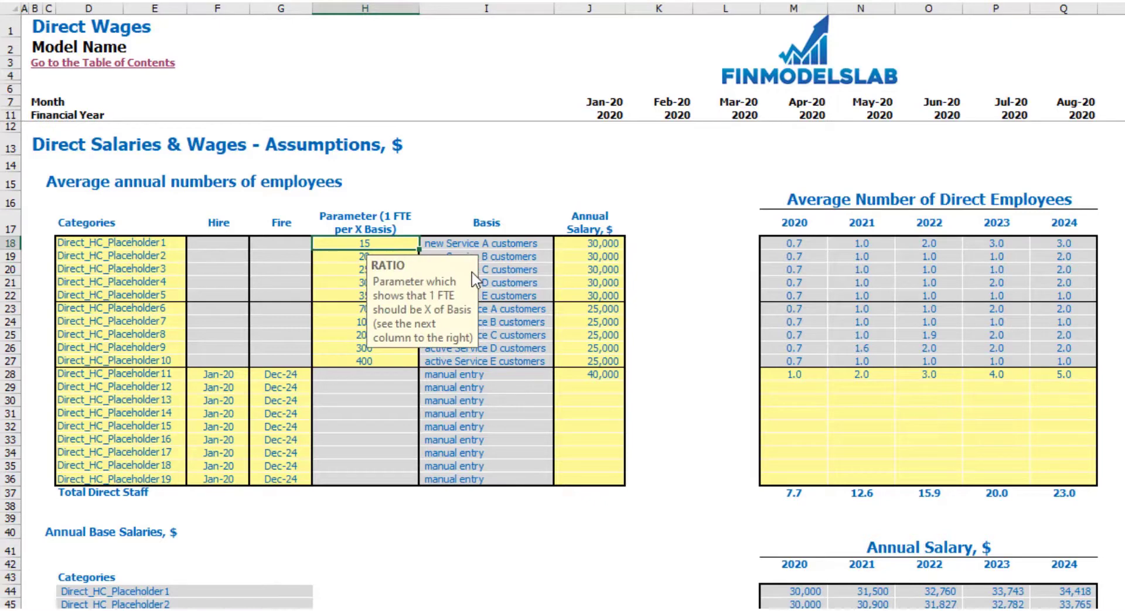
text(10)
key(Return)
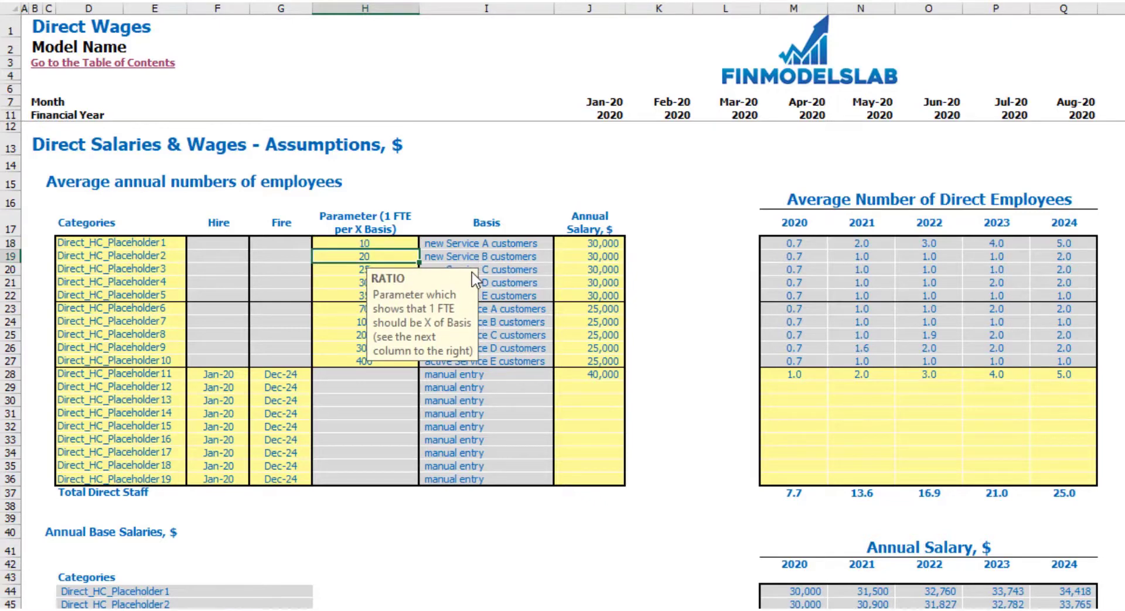
click(502, 241)
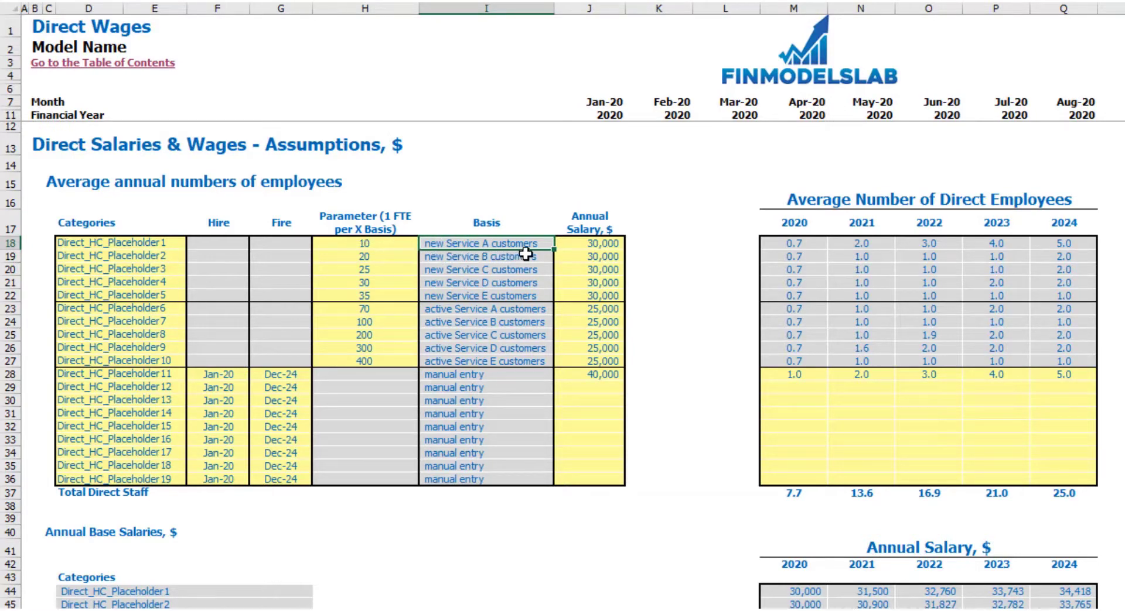
click(400, 245)
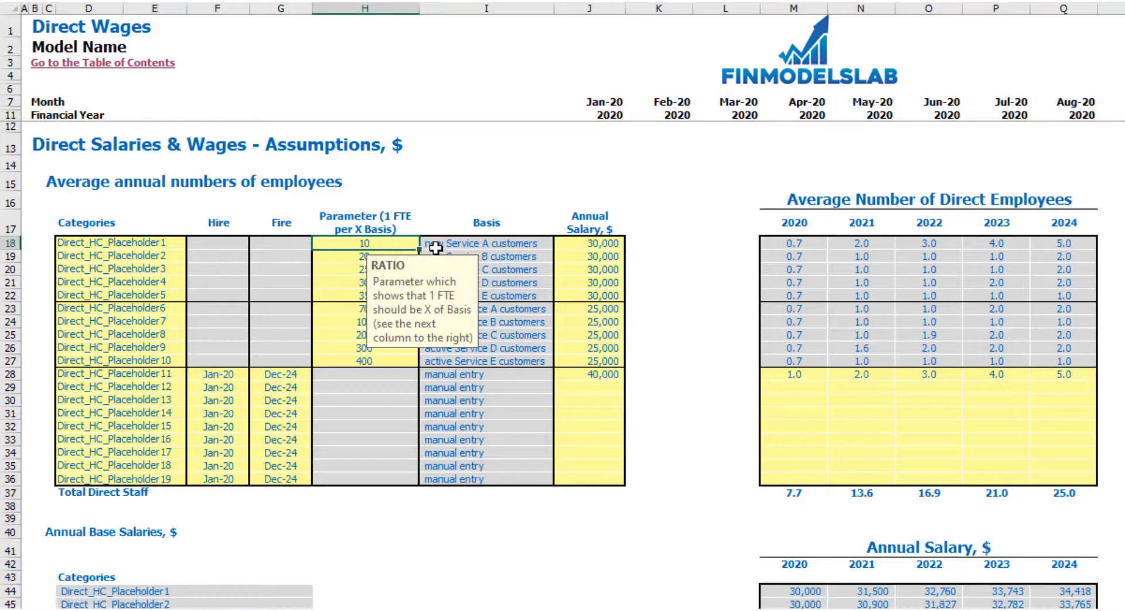
click(540, 250)
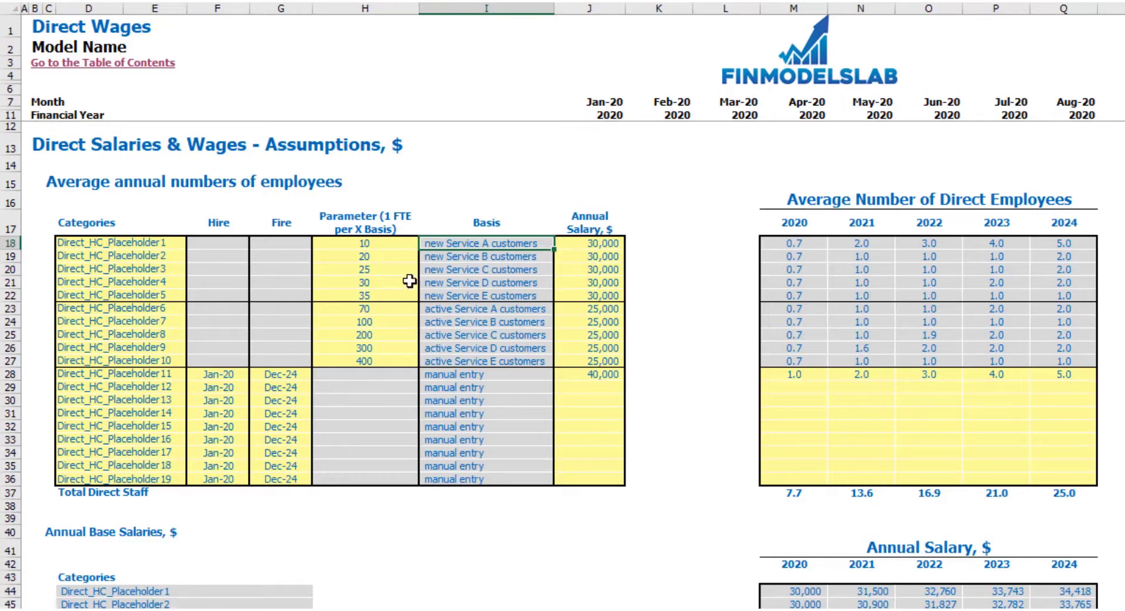
Set the annual salary of Direct_HC_Placeholder1 to 25,000.
click(586, 246)
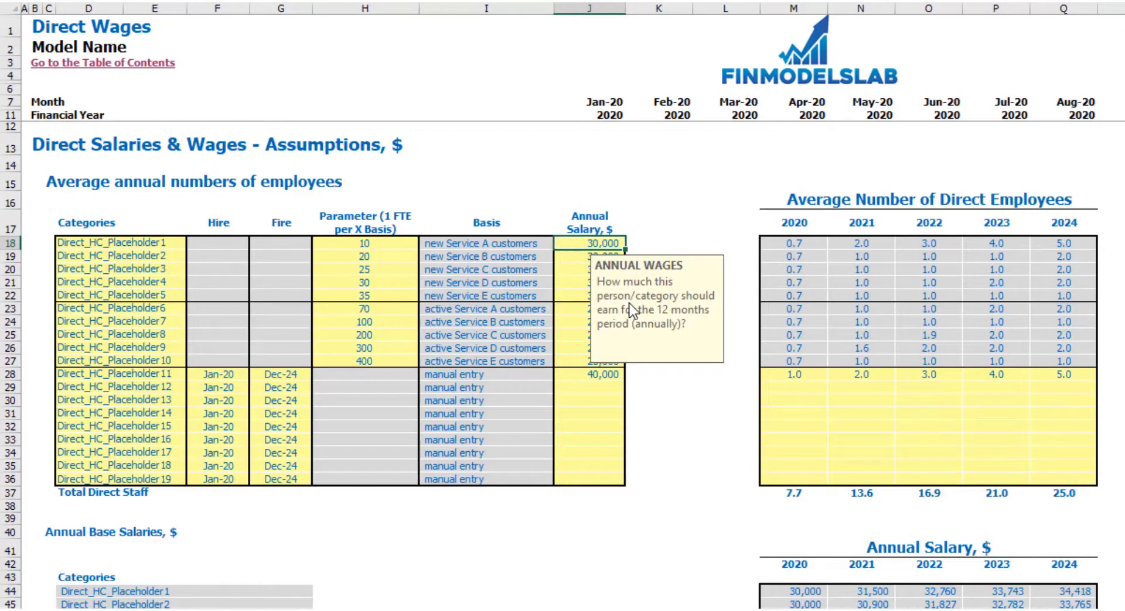
text(25,000)
key(Return)
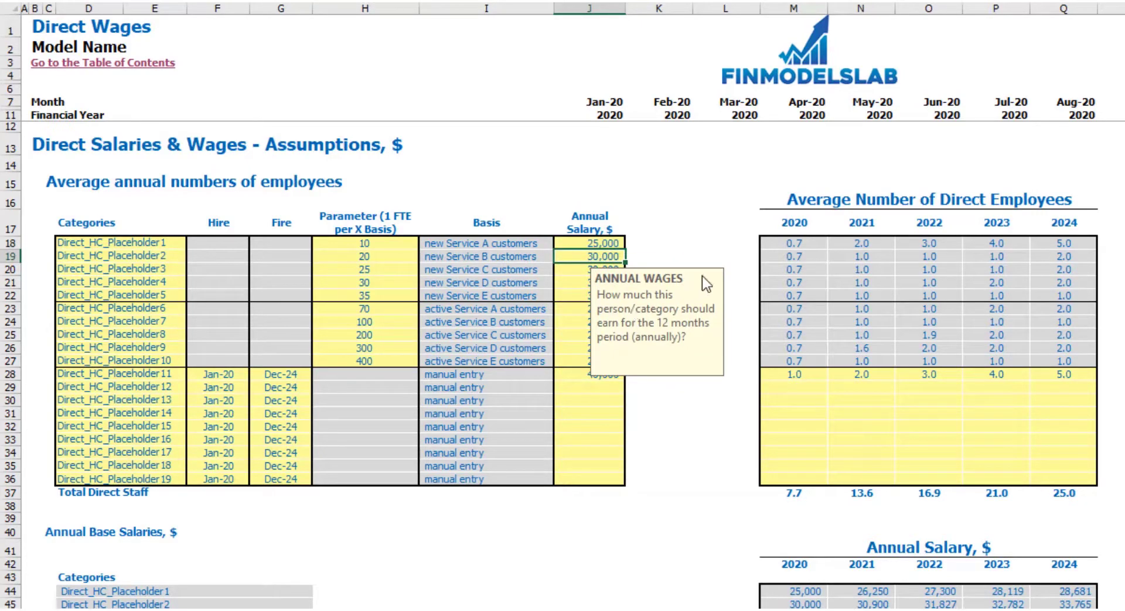
Review Direct_HC_Placeholder1's average number of employees for 2020 to 2024 and its 2021 annual salary raise.
drag(792, 243, 1072, 244)
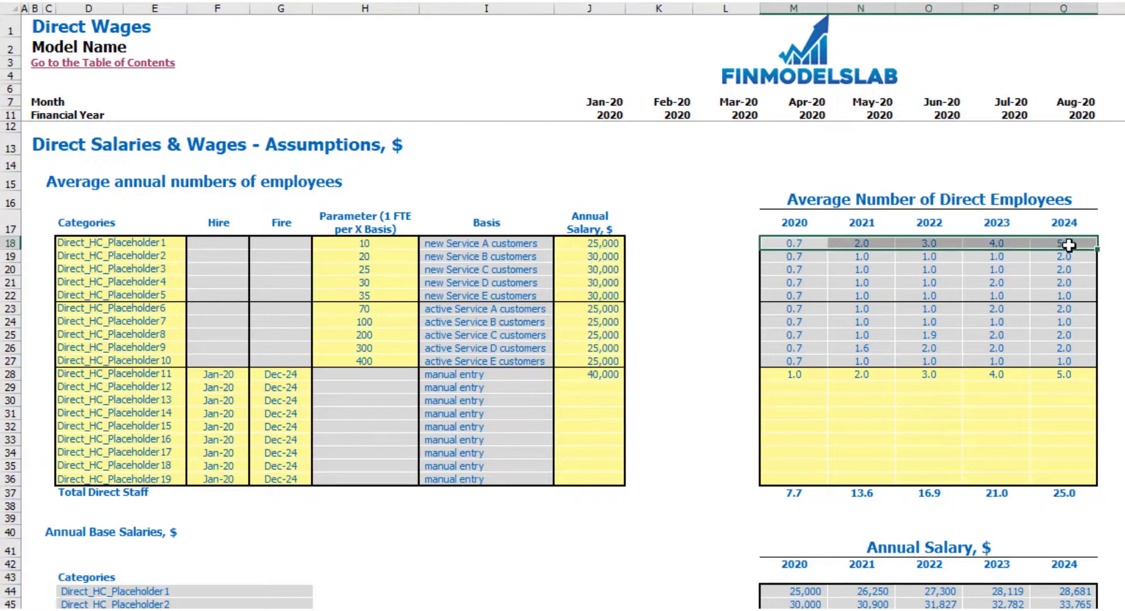
click(680, 196)
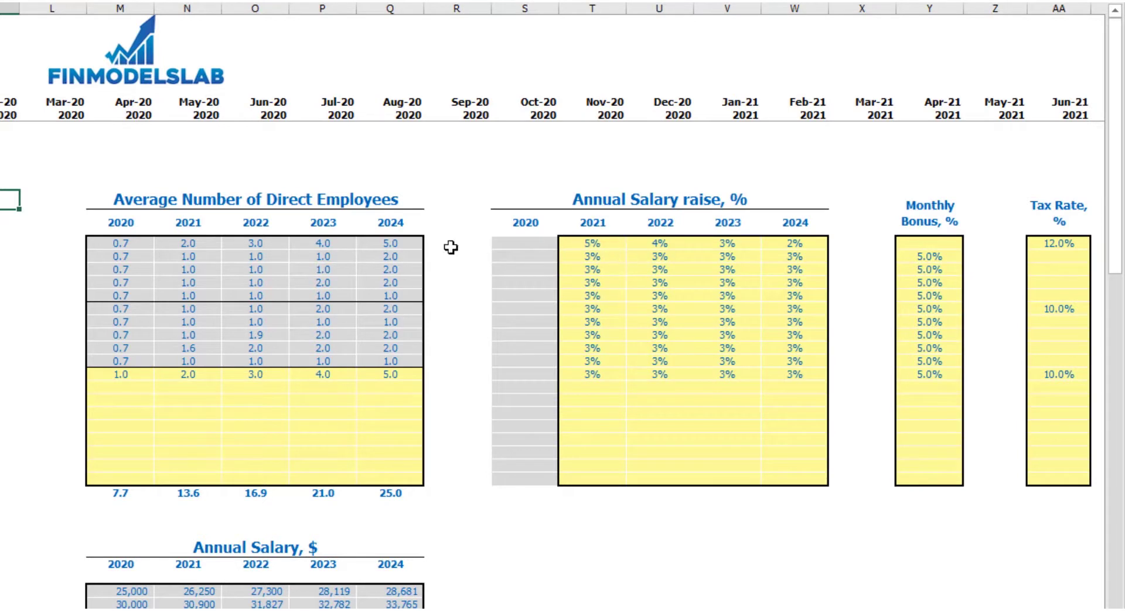
click(606, 246)
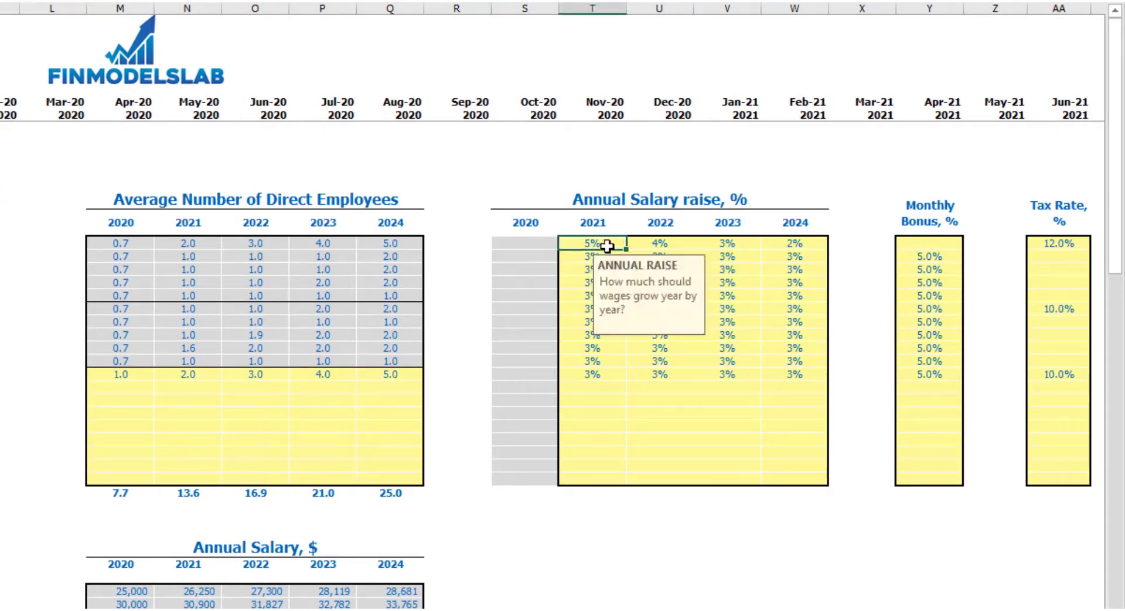
Set Direct_HC_Placeholder1's annual salary raises to 6%, 5%, 4% and 3% for 2021 to 2024.
text(6)
key(Tab)
text(5)
key(Tab)
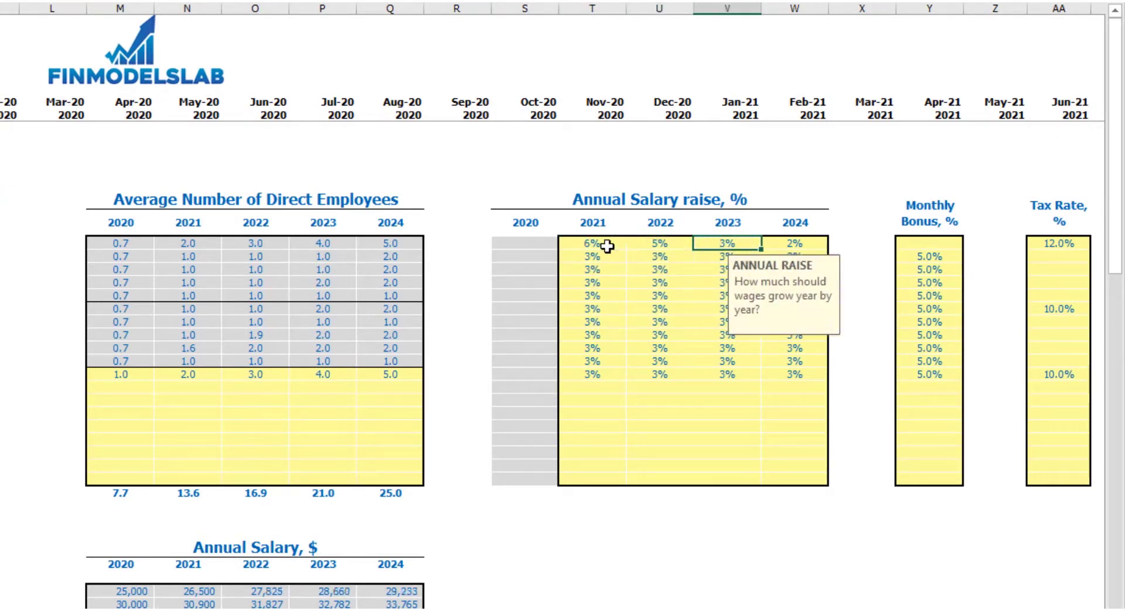
text(4)
key(Tab)
text(3)
click(569, 147)
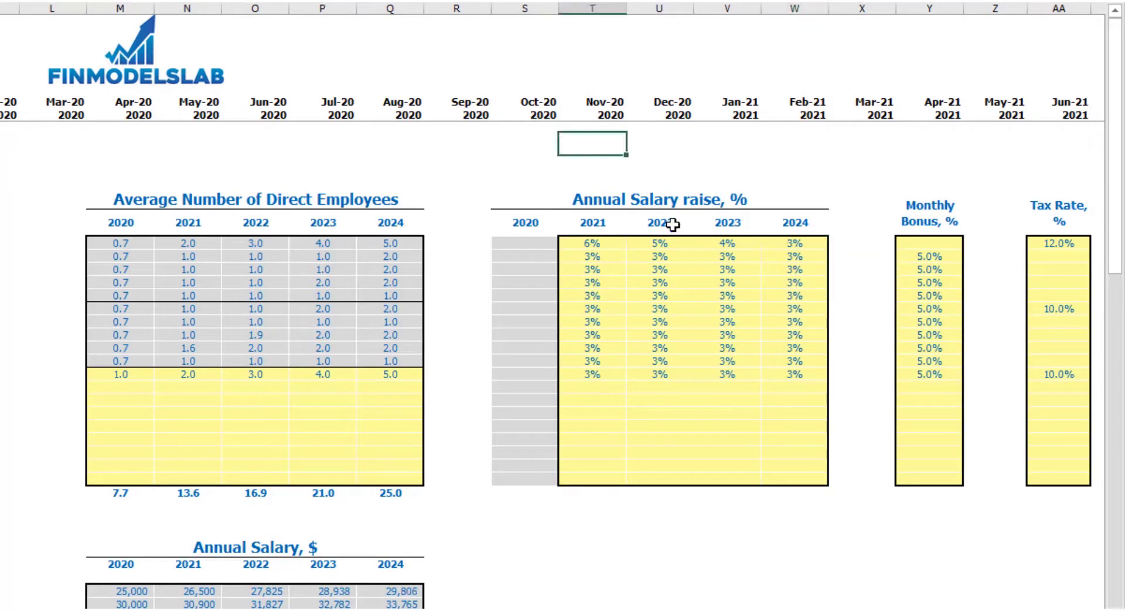
Set Direct_HC_Placeholder1's monthly bonus to 10% and its tax rate to 15%.
click(946, 244)
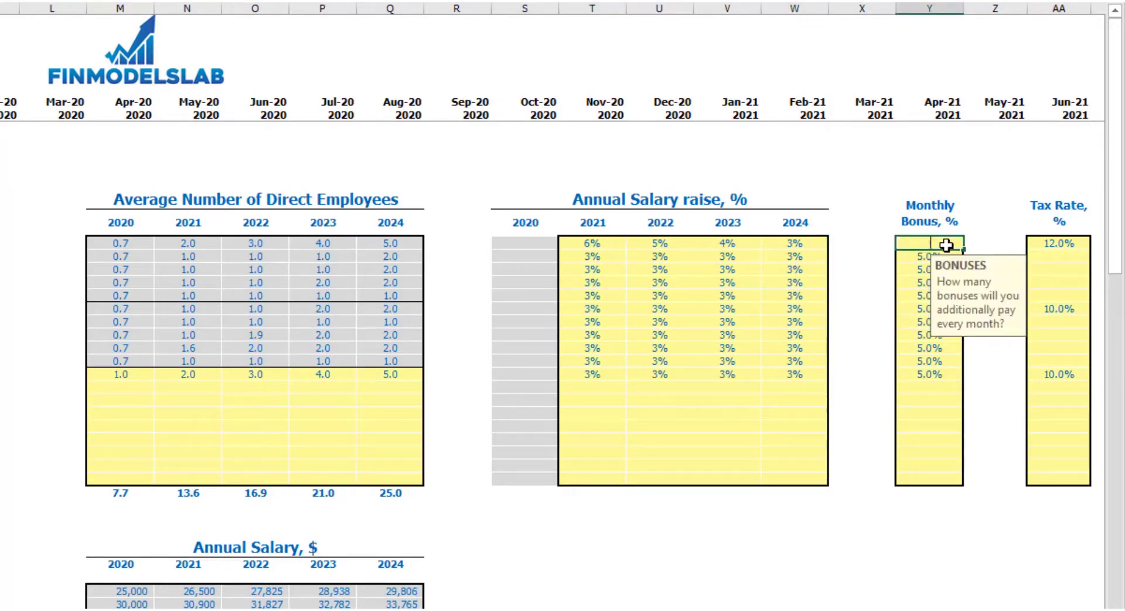
text(10)
key(Return)
click(1074, 241)
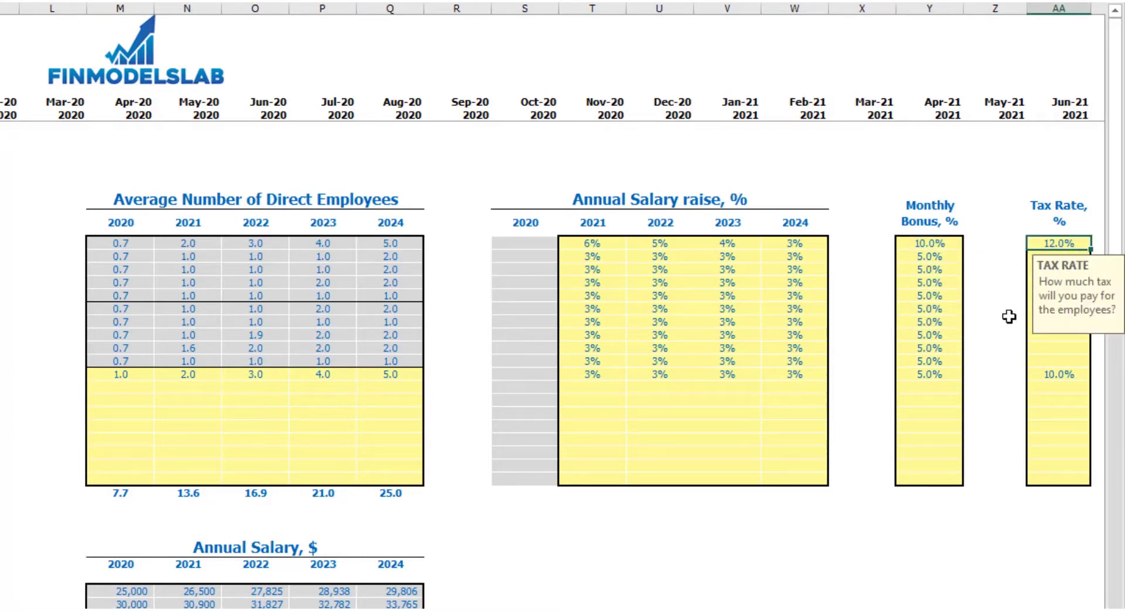
text(15)
key(Return)
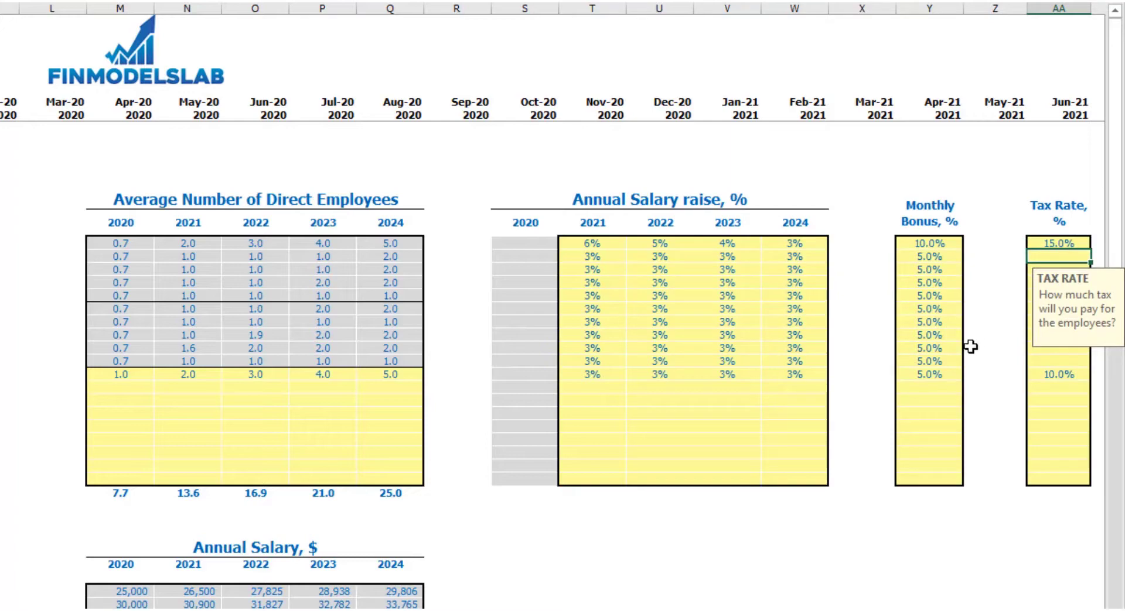
Clear the monthly bonus and tax rate of Direct_HC_Placeholder1.
click(931, 243)
key(Delete)
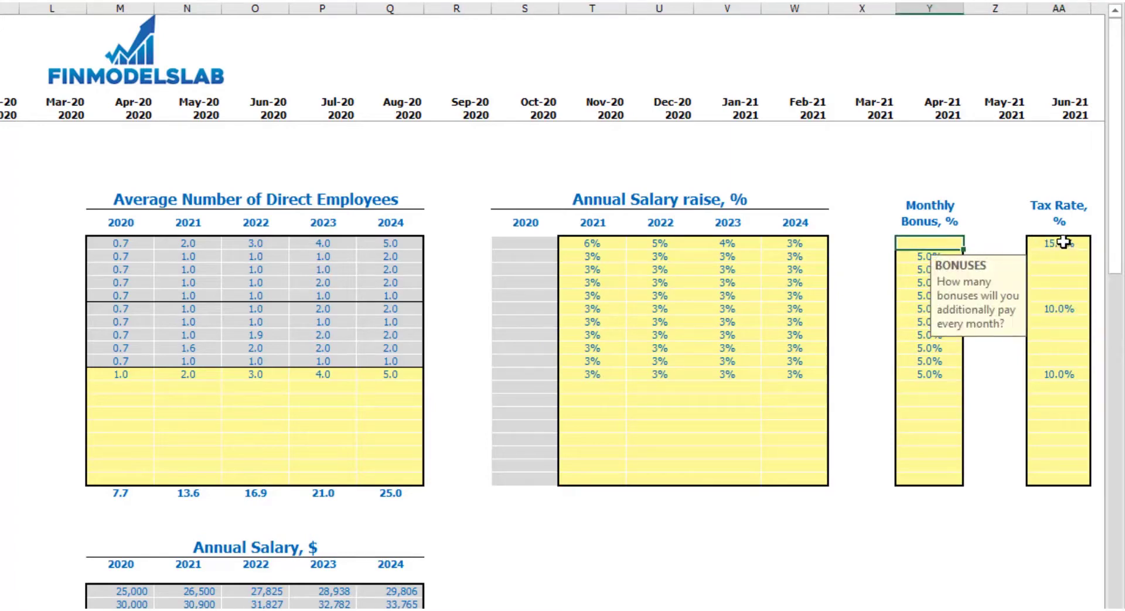
click(1058, 243)
key(Delete)
click(934, 166)
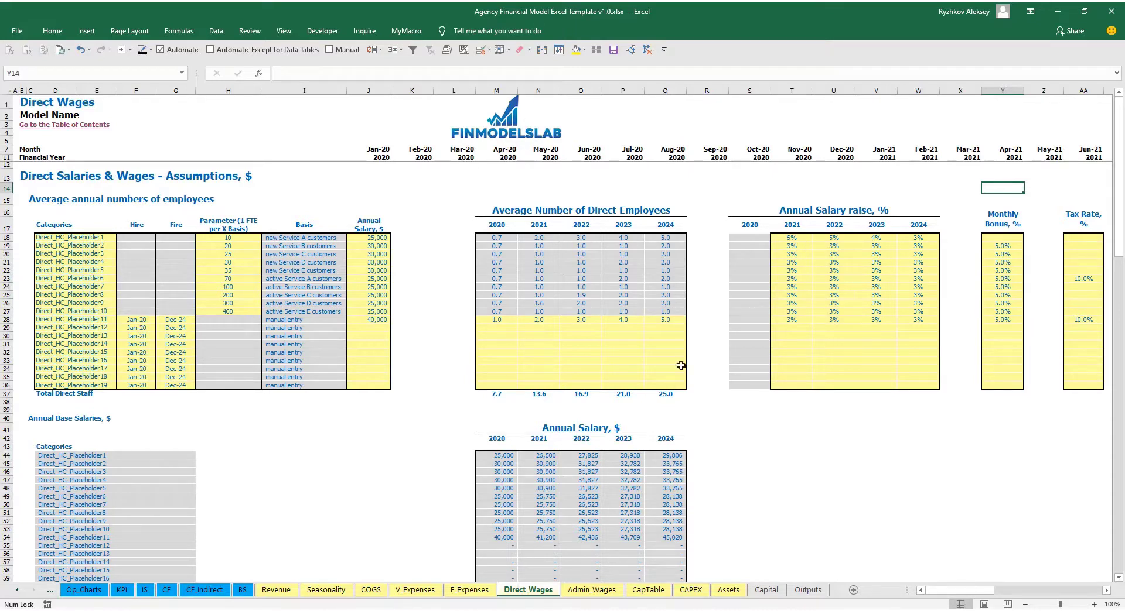
Review the direct staff numbers and the monthly base salaries, bonuses and base taxes calculated on the Direct Wages sheet.
scroll(227, 403, down, 10)
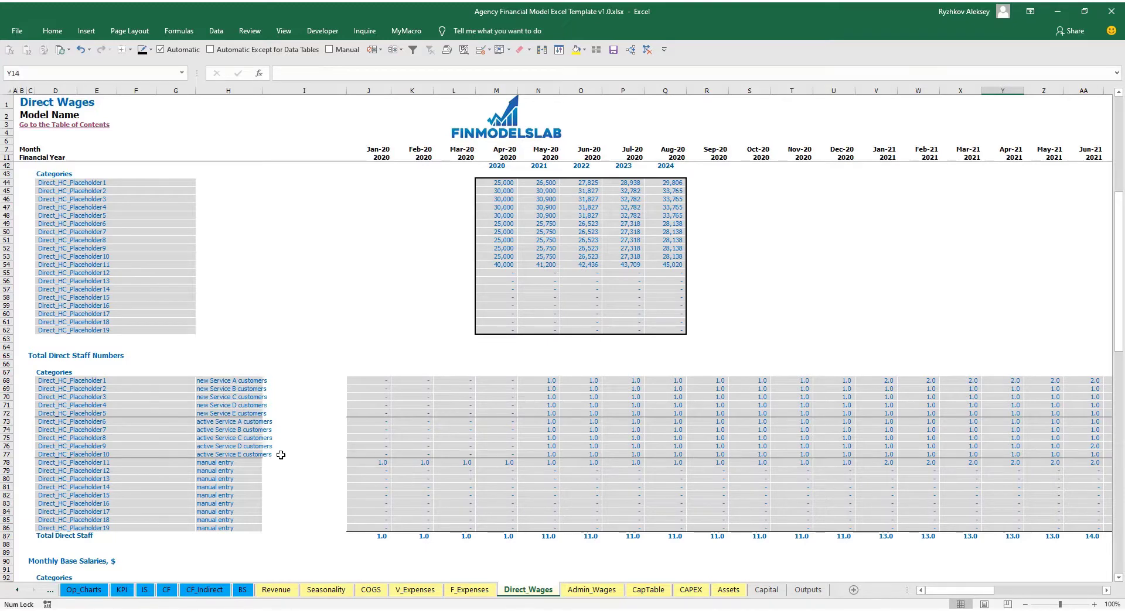
scroll(281, 455, down, 10)
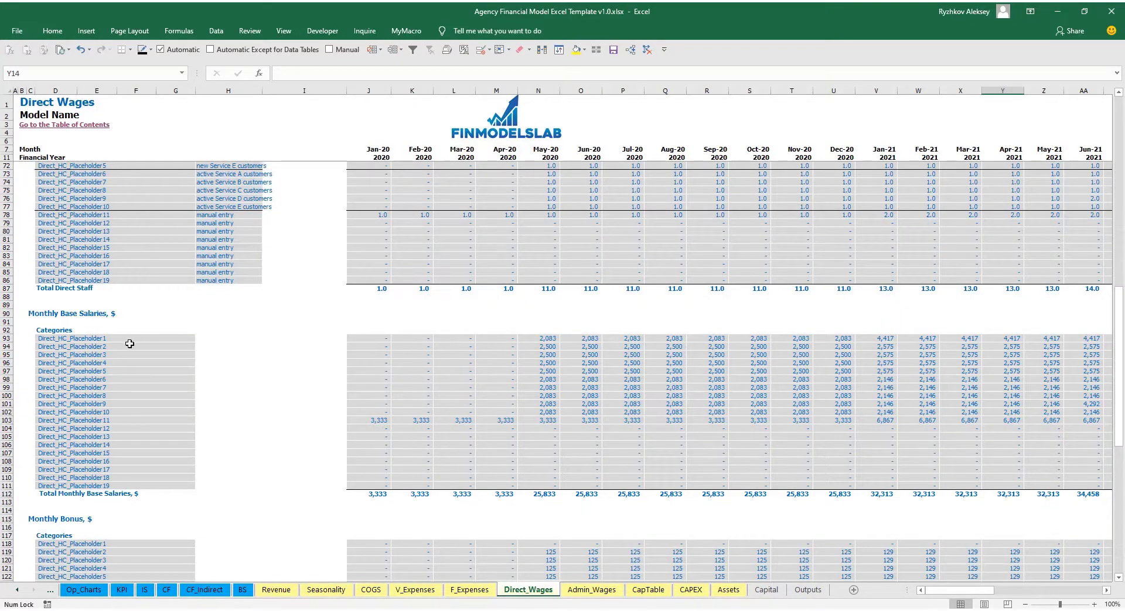
scroll(129, 344, down, 10)
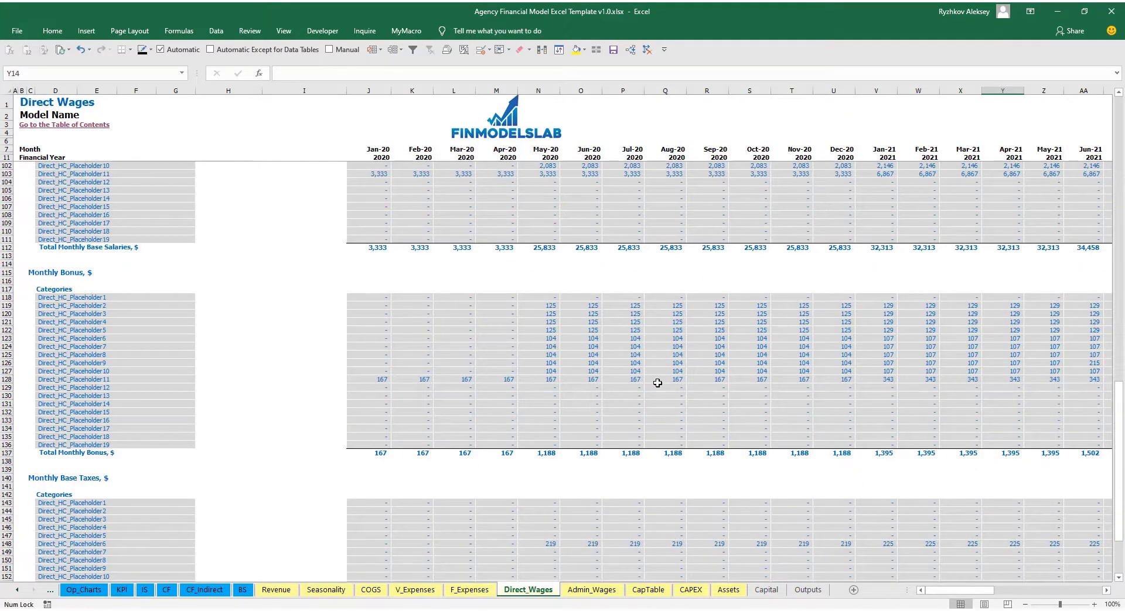
scroll(132, 355, down, 7)
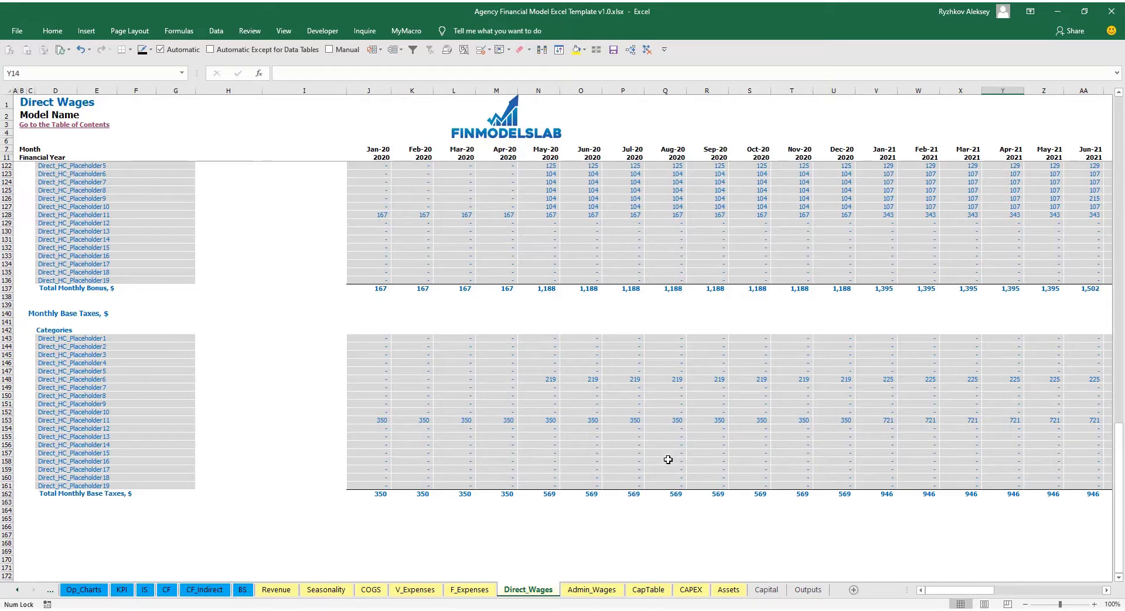
scroll(331, 346, up, 20)
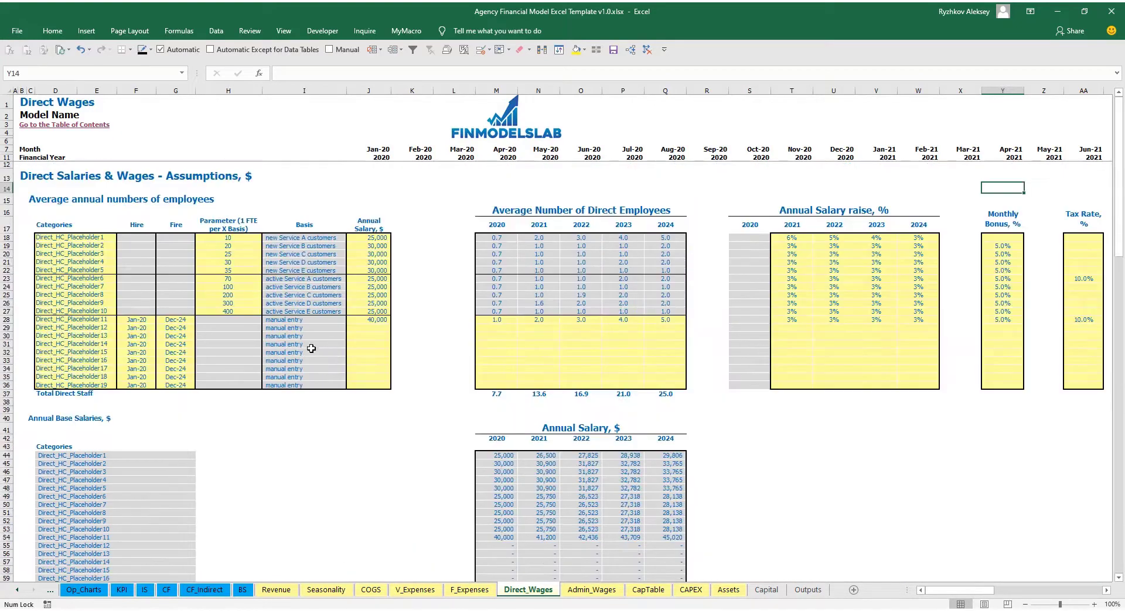
Set Direct_HC_Placeholder6's ratio to 1 FTE per 50 active Service A customers, and review its name and basis.
drag(4, 279, 5, 311)
click(284, 203)
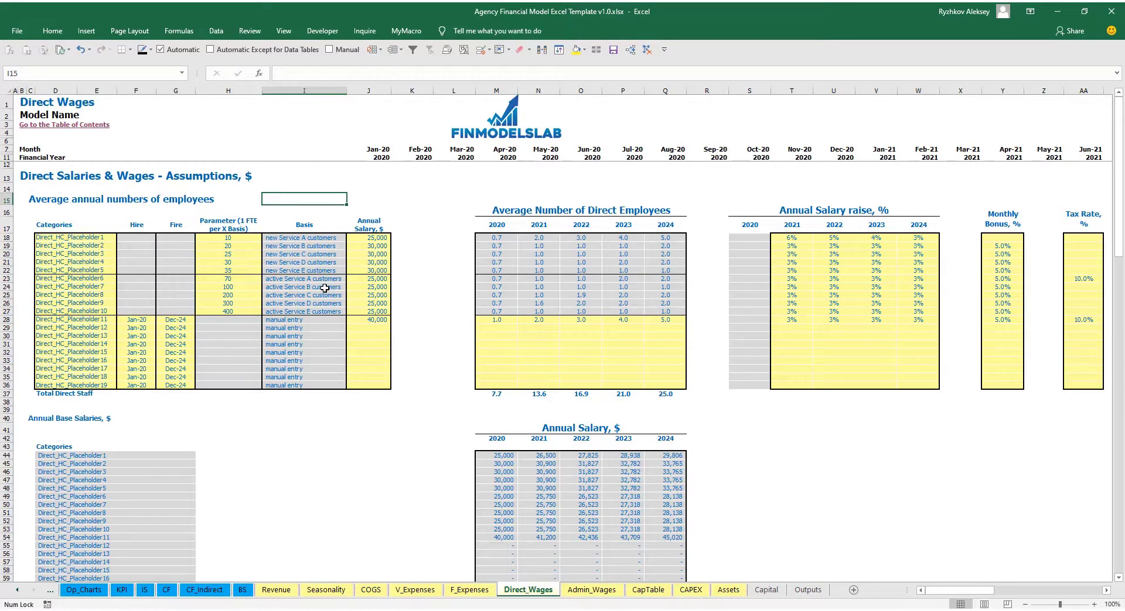
click(224, 279)
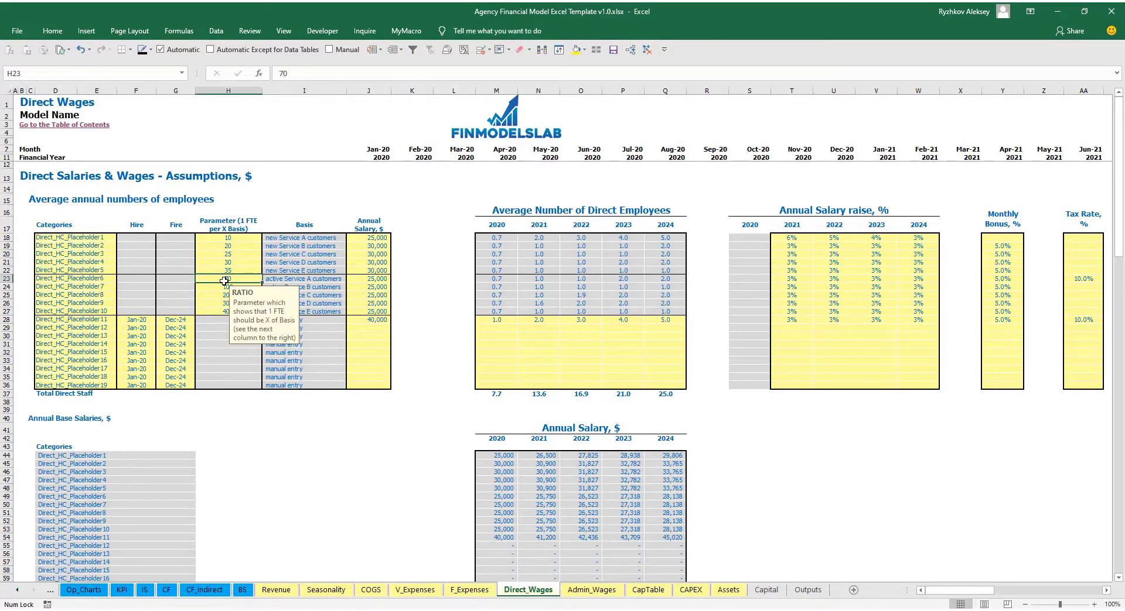
text(50)
click(300, 210)
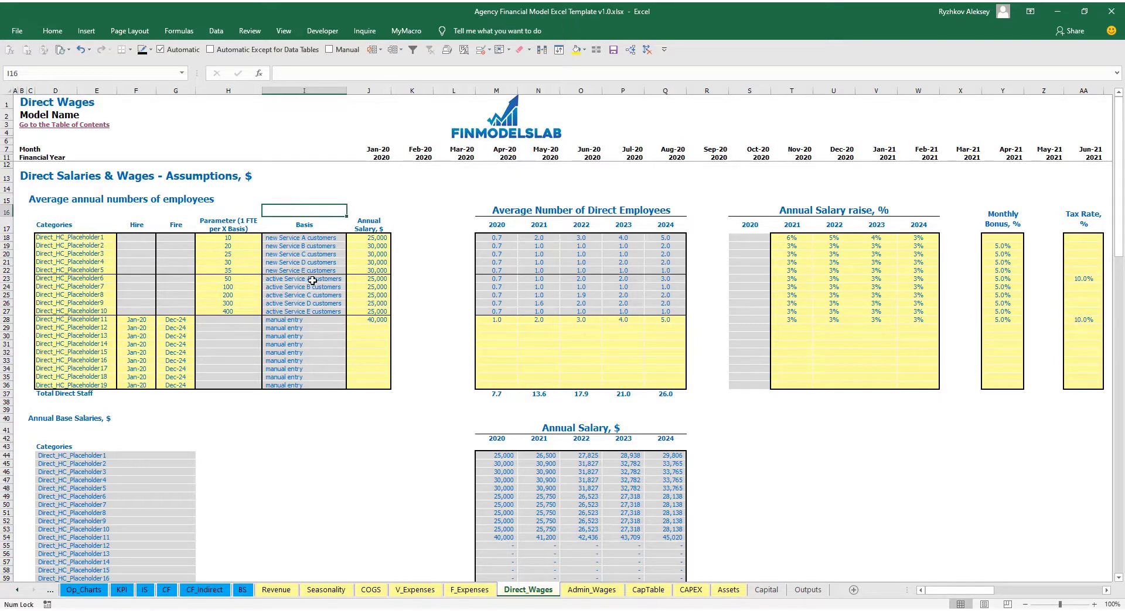
click(241, 280)
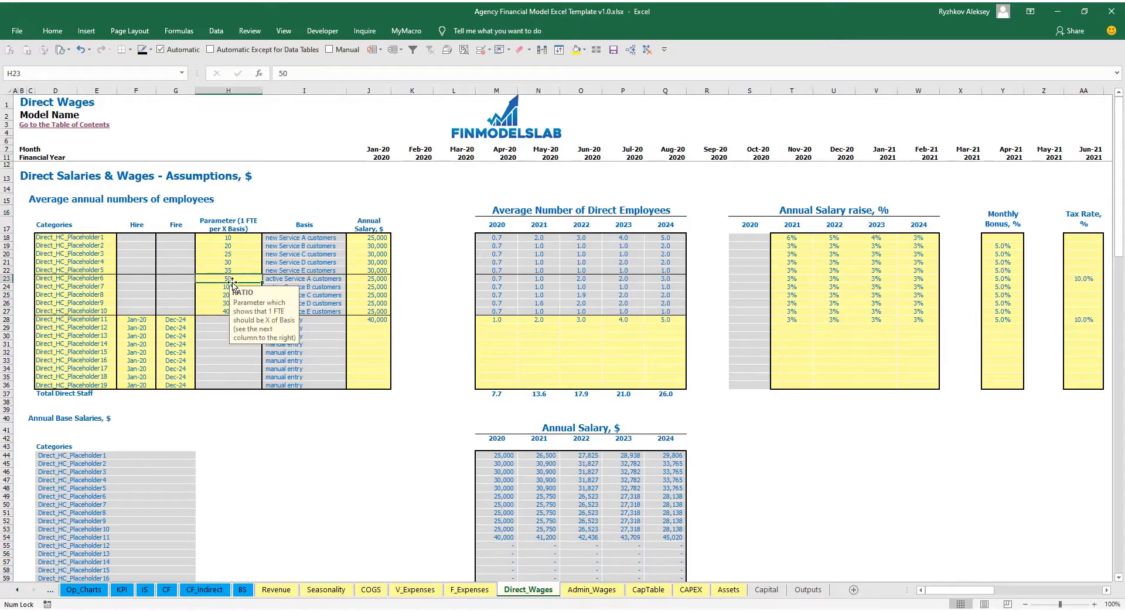
click(75, 280)
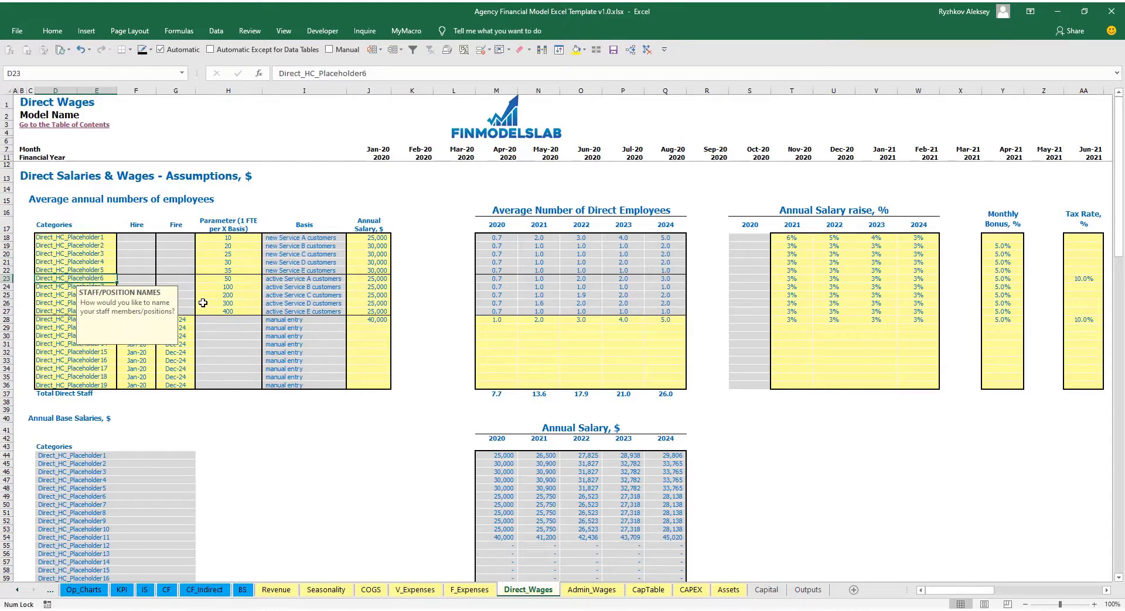
Set Direct_HC_Placeholder11's hire date to Mar-20 and its annual salary to 35,000.
click(412, 221)
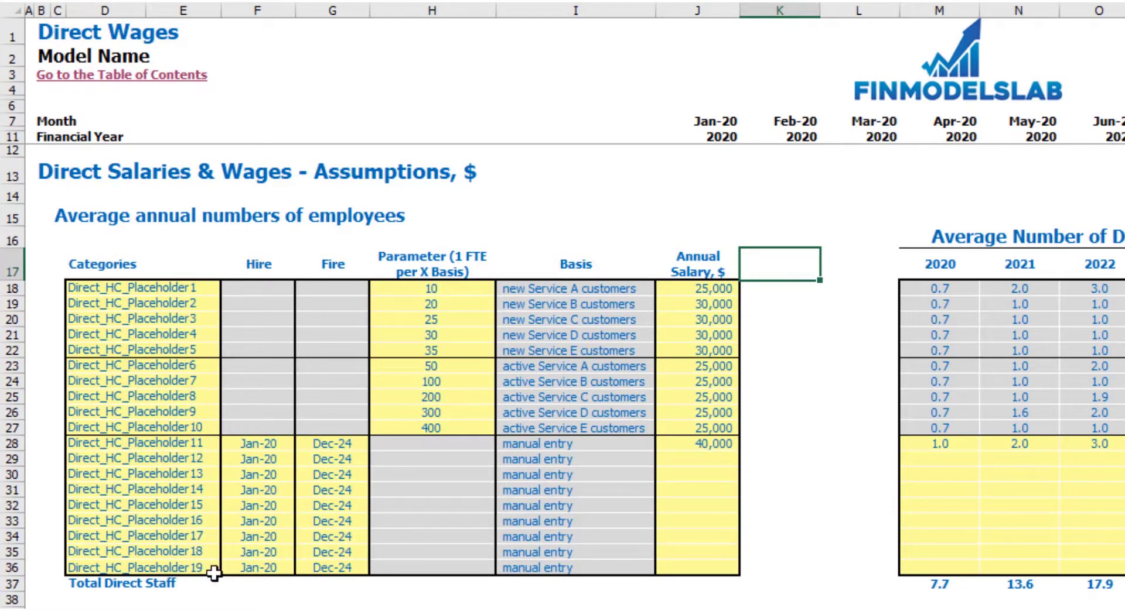
click(280, 448)
click(304, 446)
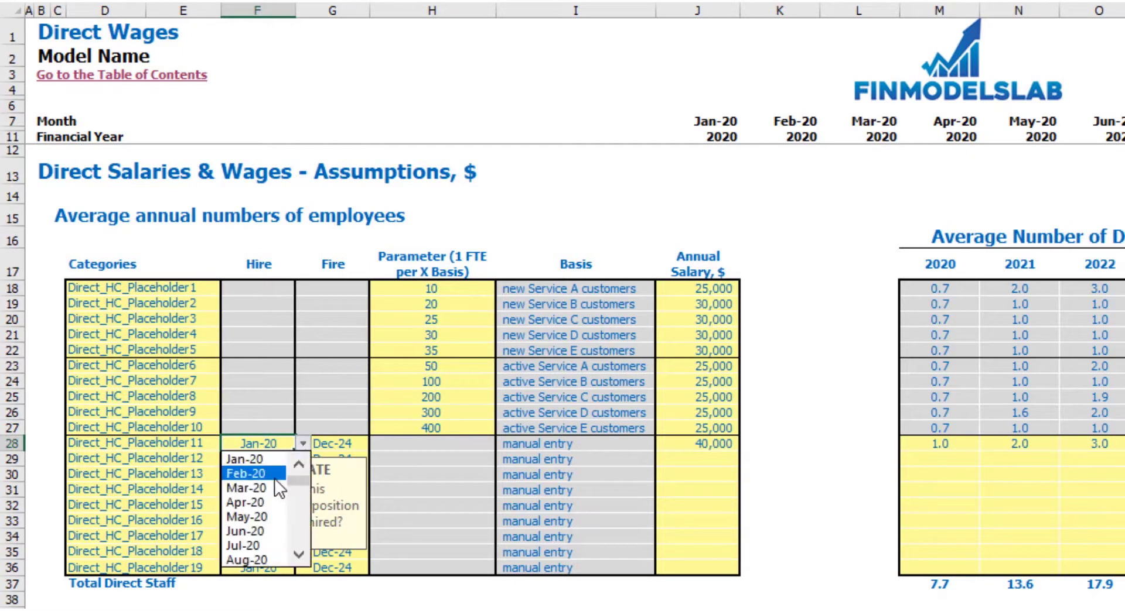
click(273, 486)
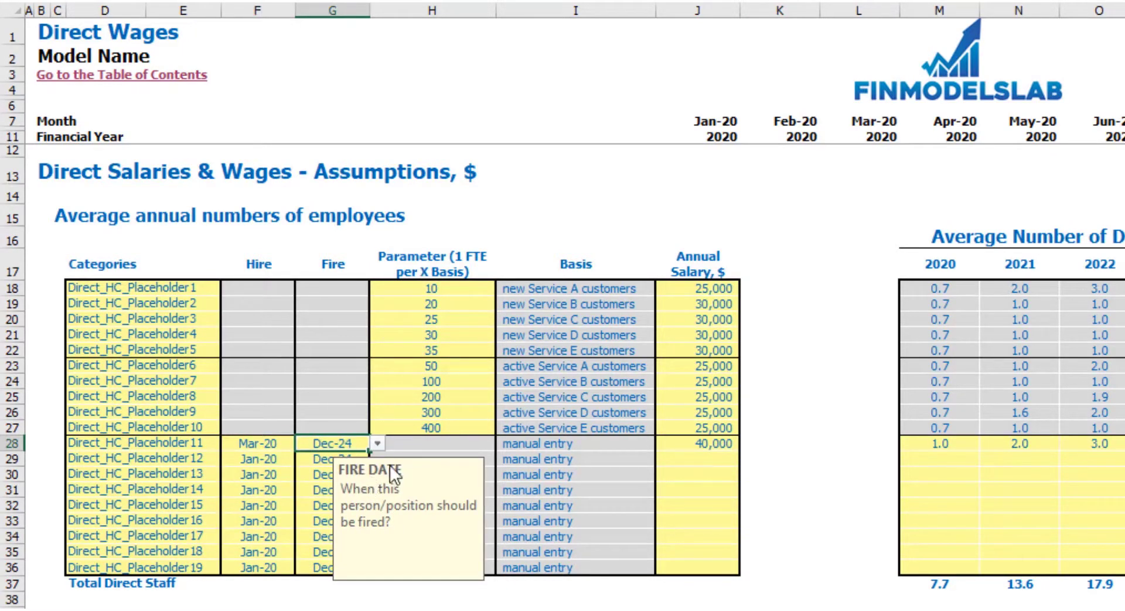
click(717, 449)
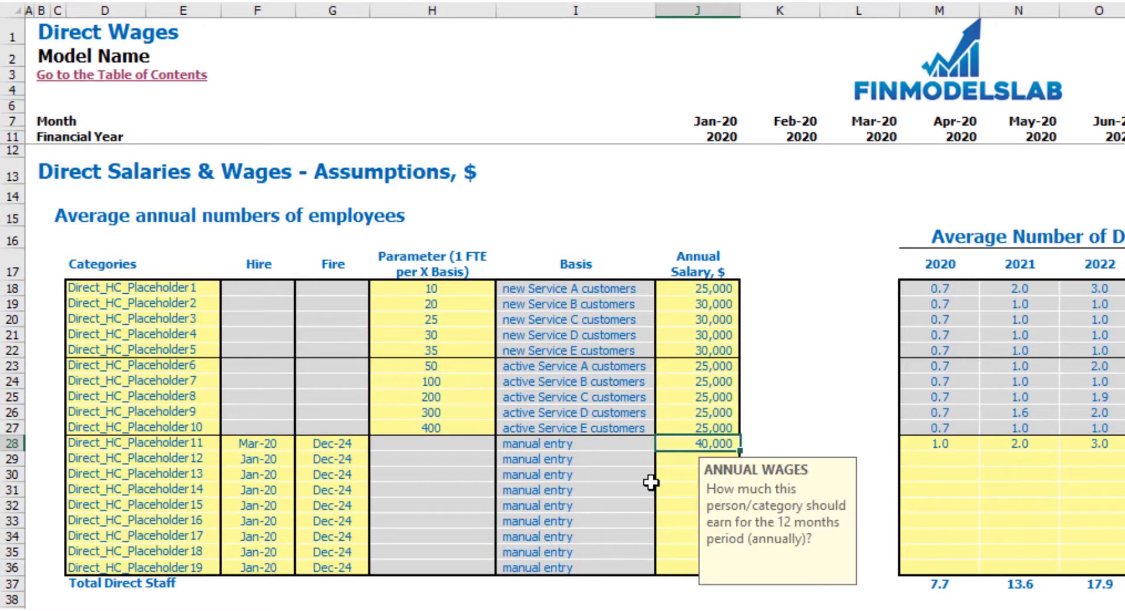
text(35,000)
key(Return)
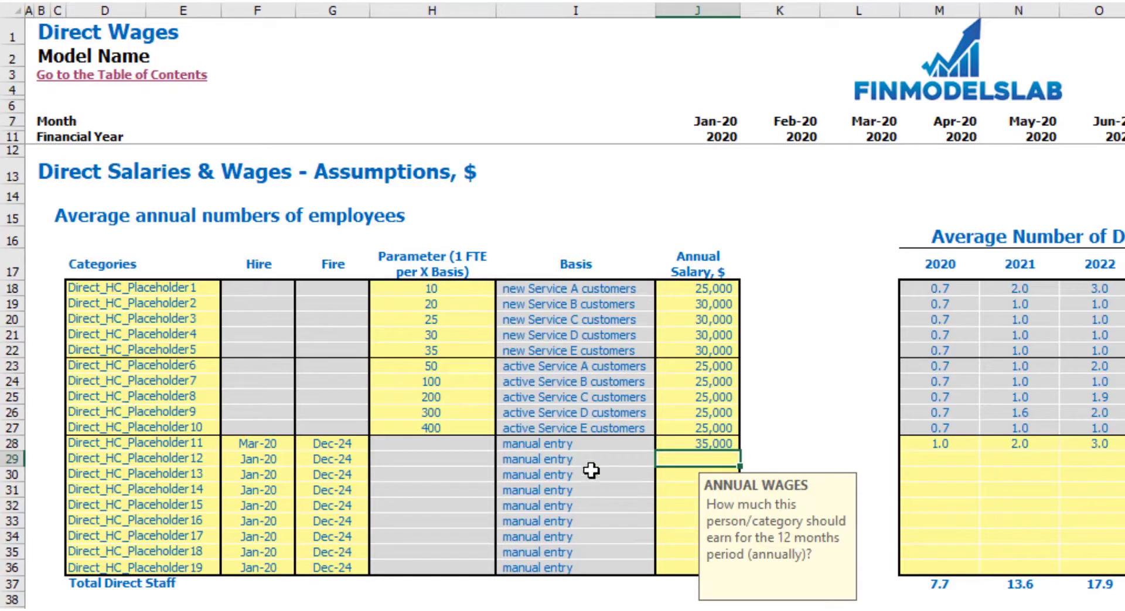
Set the average number of employees for the manually entered Direct_HC_Placeholder11 to 2, 4, 6, 8 and 10 for 2020 to 2024.
drag(549, 446, 555, 566)
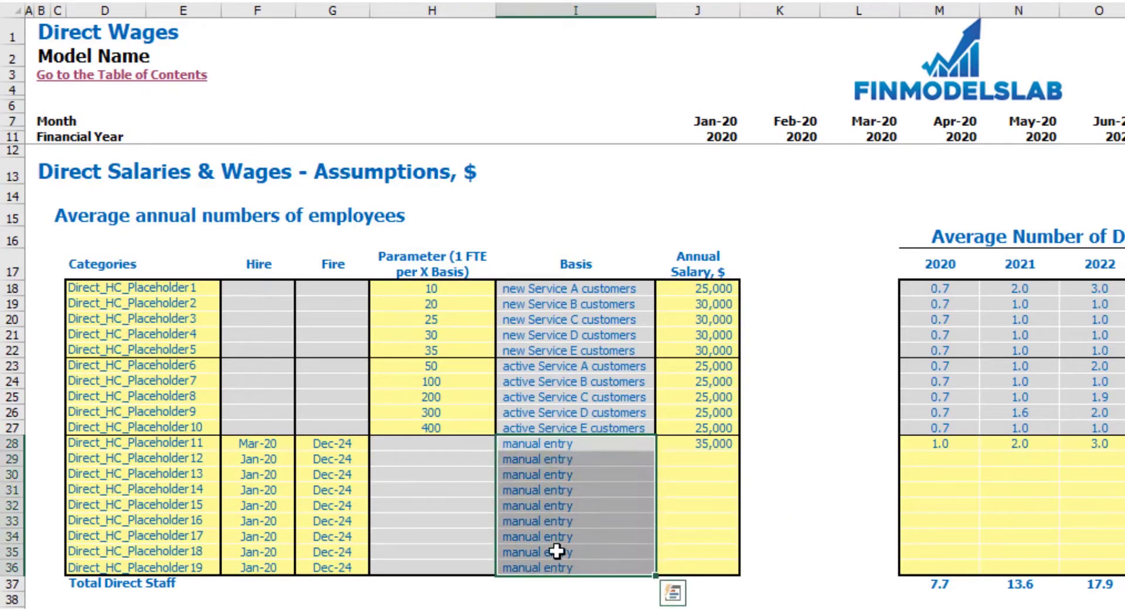
scroll(673, 466, right, 6)
click(372, 446)
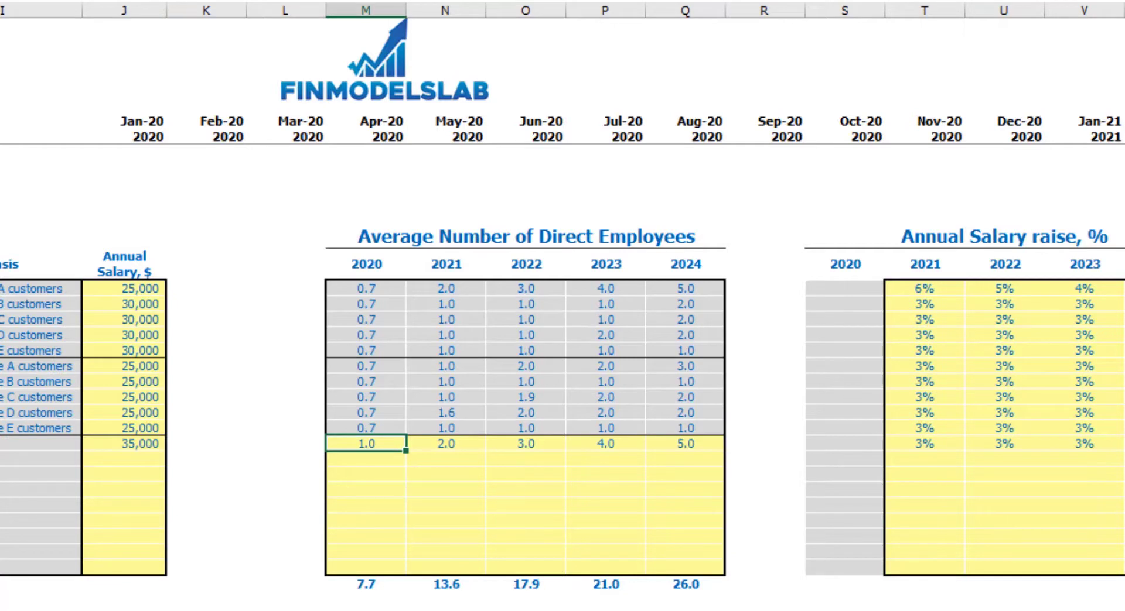
text(2)
key(Tab)
text(4)
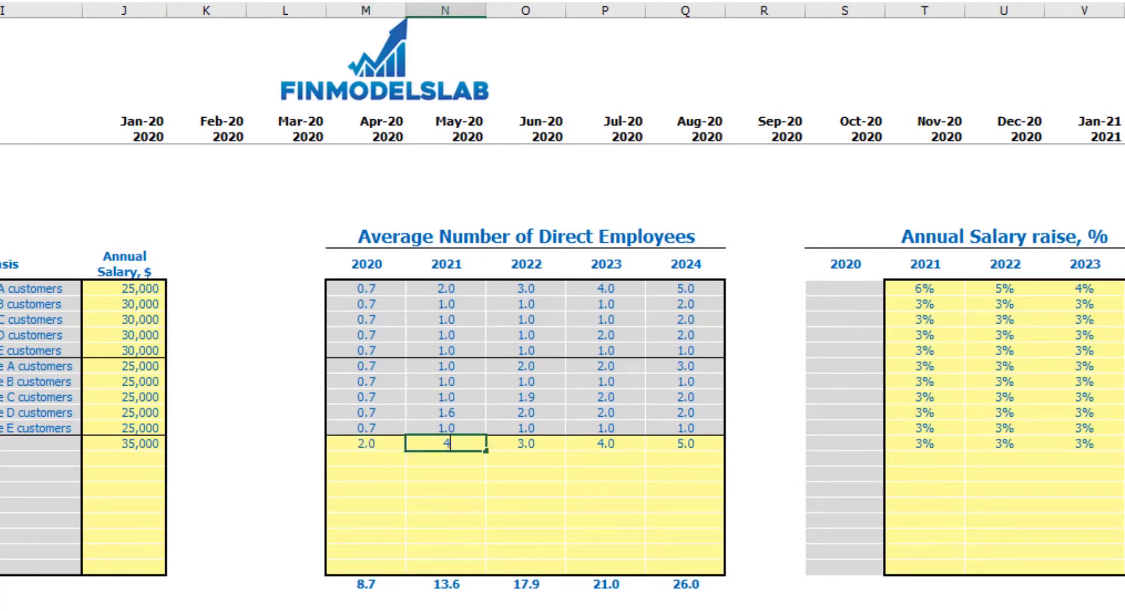
key(Tab)
text(6)
key(Tab)
text(8)
key(Tab)
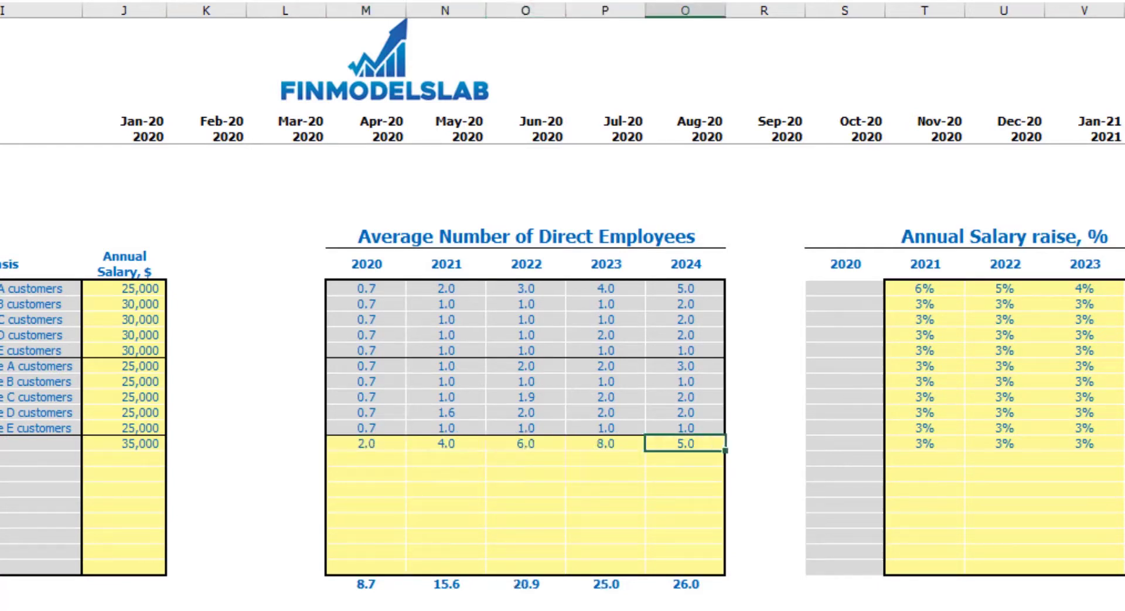
text(10)
key(Return)
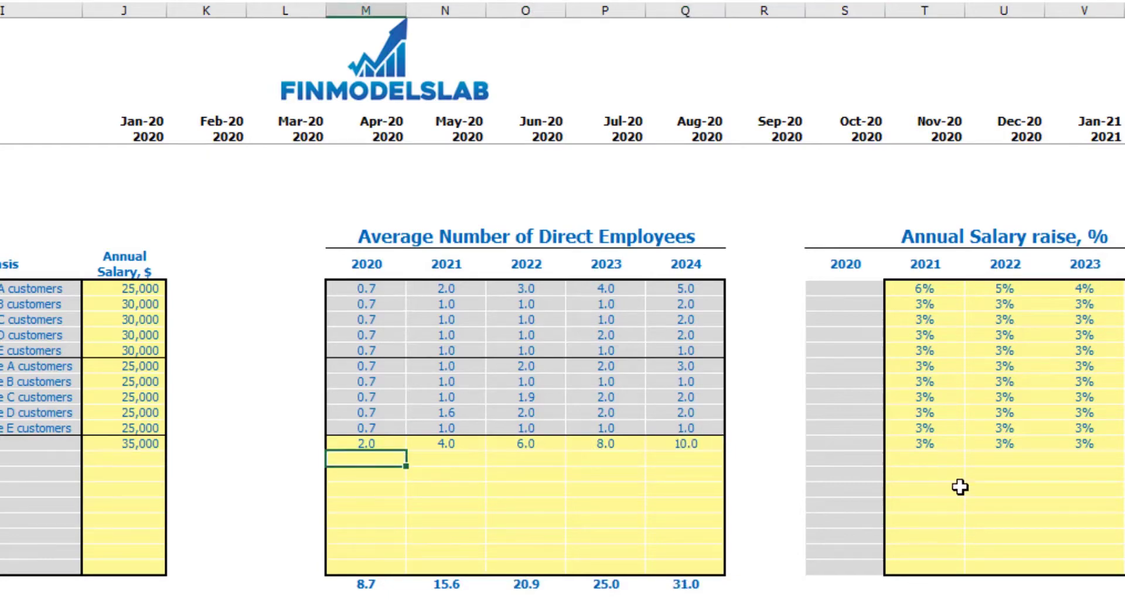
Review the remaining Direct_HC_Placeholder11 assumptions, and check its monthly staff numbers and base salaries.
scroll(794, 435, right, 2)
scroll(793, 435, right, 3)
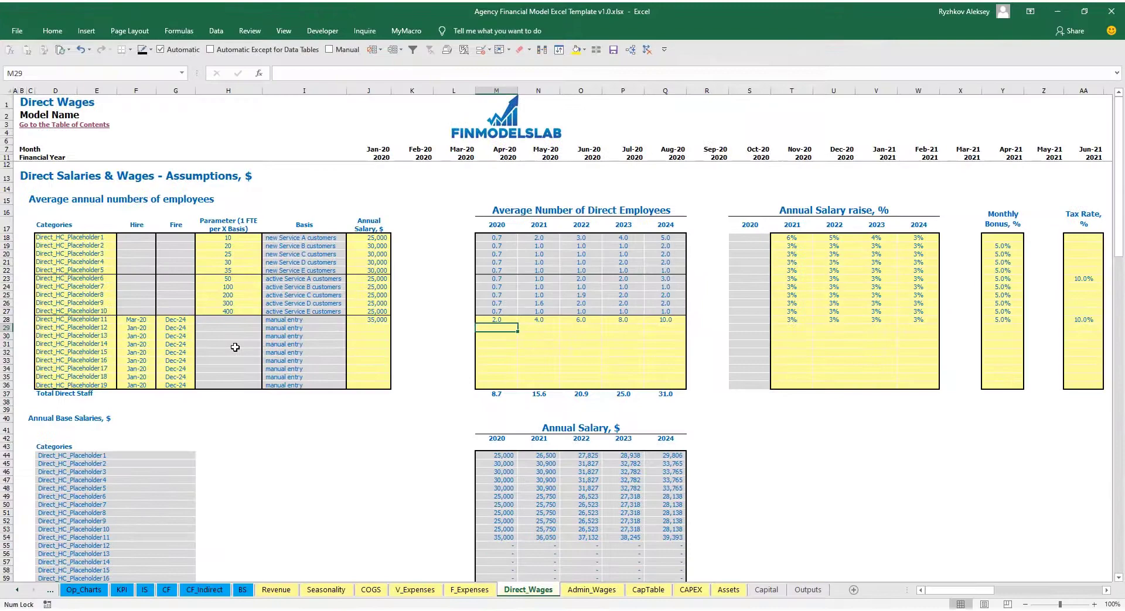
scroll(235, 346, down, 15)
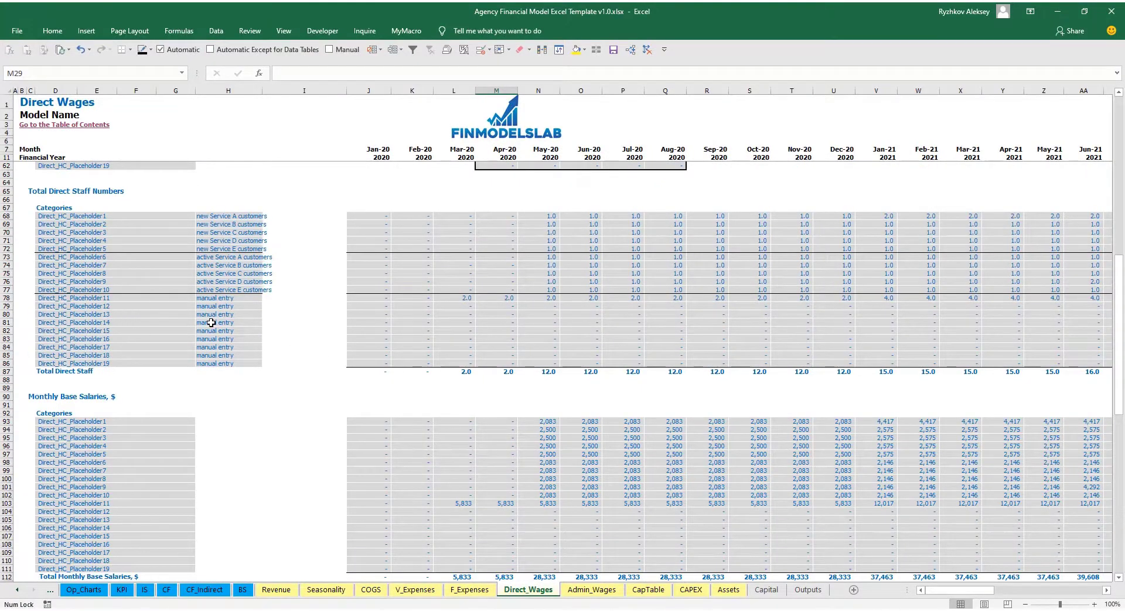
scroll(211, 323, up, 16)
scroll(467, 350, down, 13)
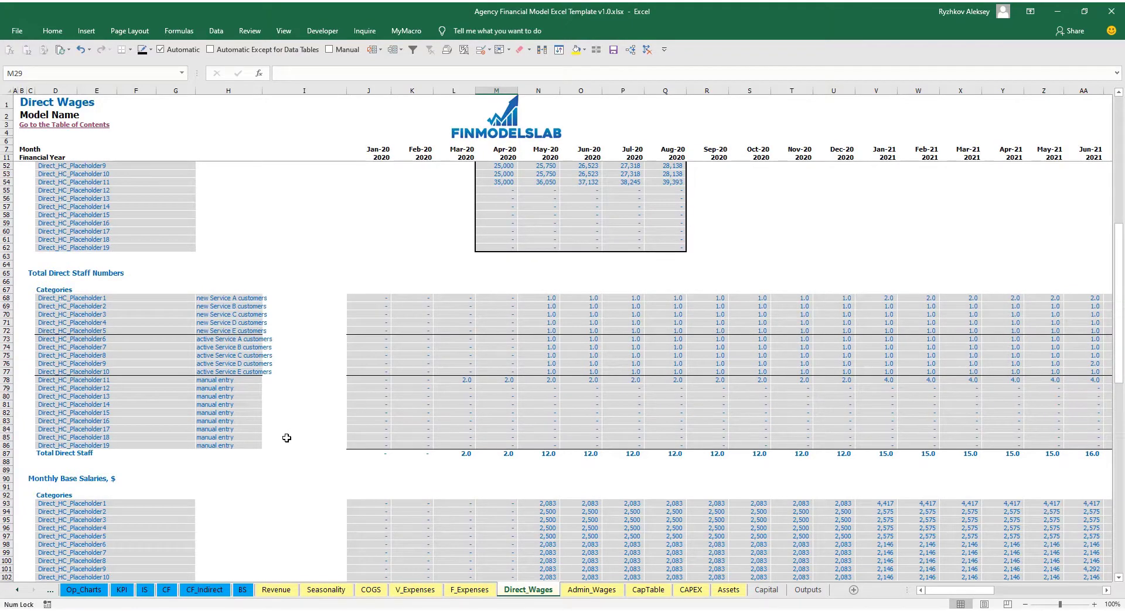
scroll(286, 438, up, 13)
Expand the Total COGS breakdown on the Income Statement sheet and examine the Direct Salary and Wages row.
click(144, 590)
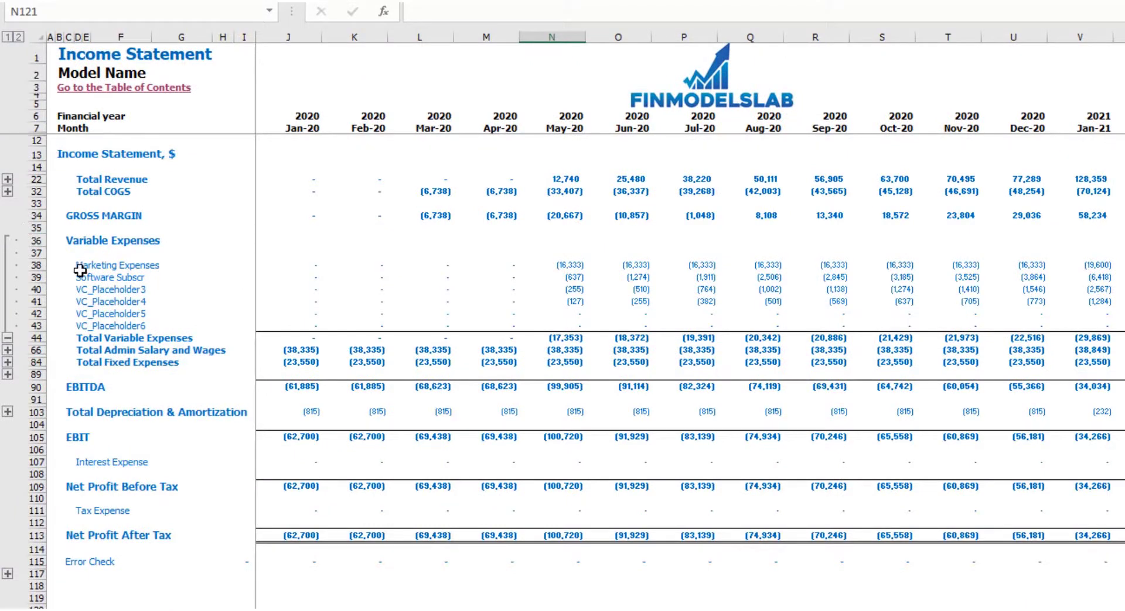
click(7, 193)
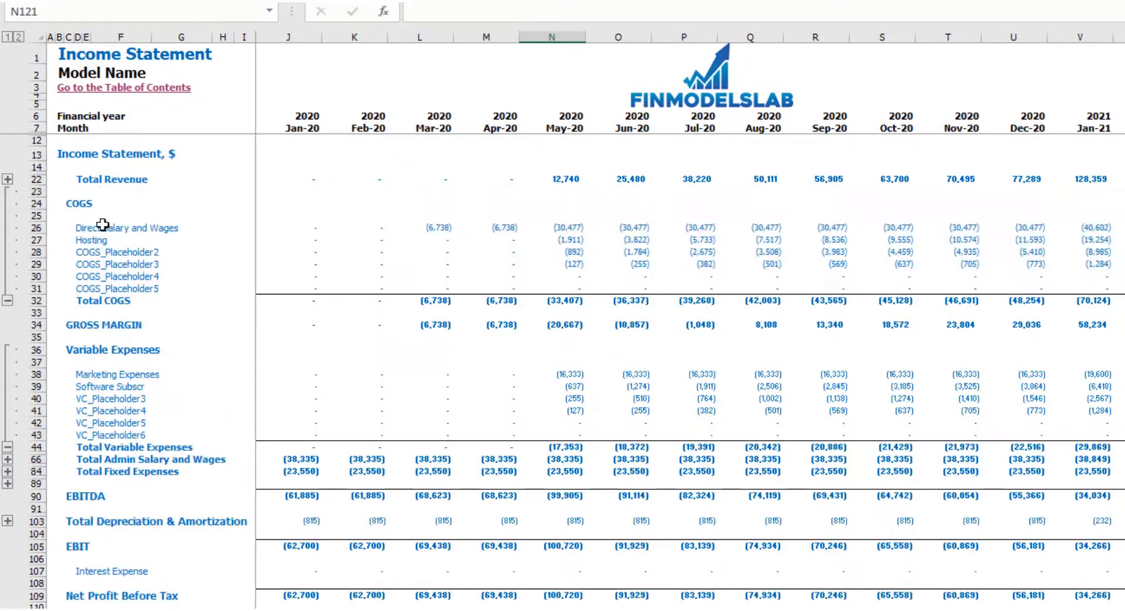
click(36, 228)
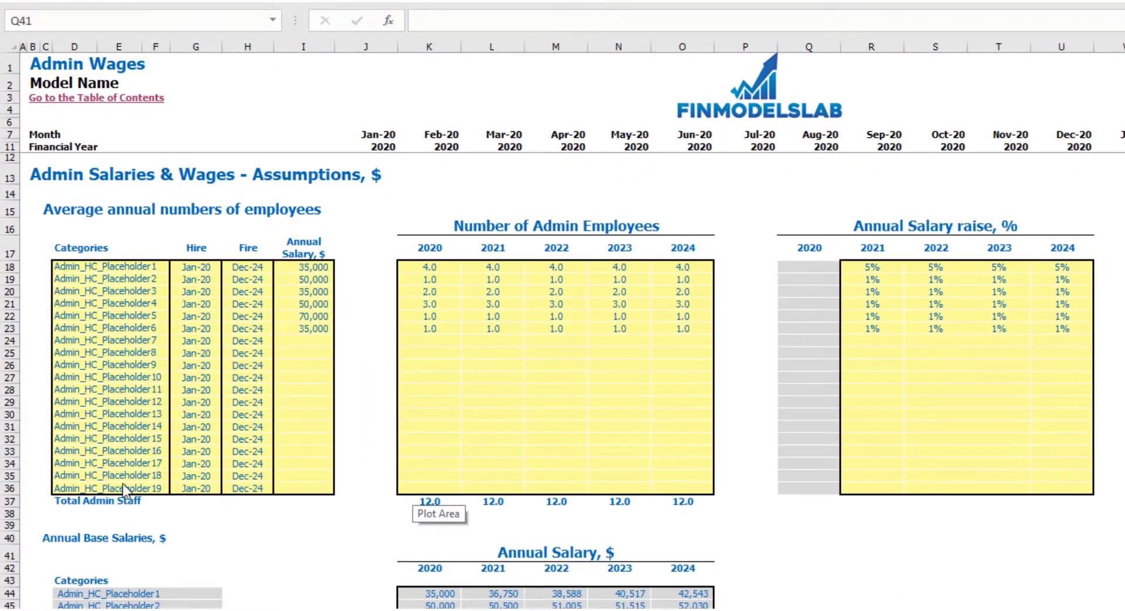
Rename the position Admin_HC_Placeholder1 as "managers" on the Admin Wages sheet.
click(71, 271)
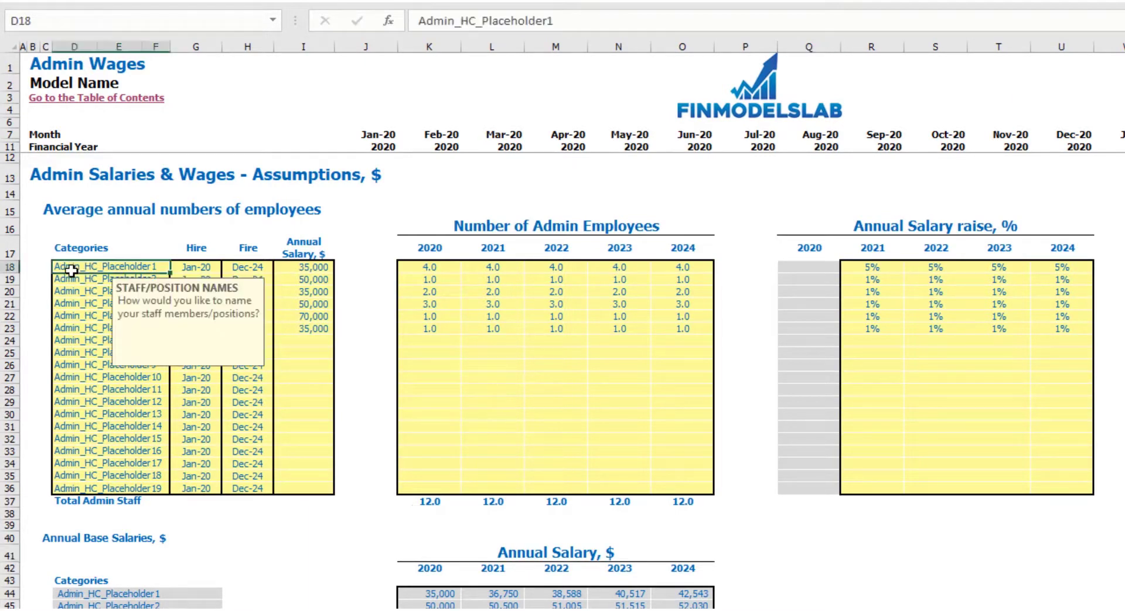
text(managers)
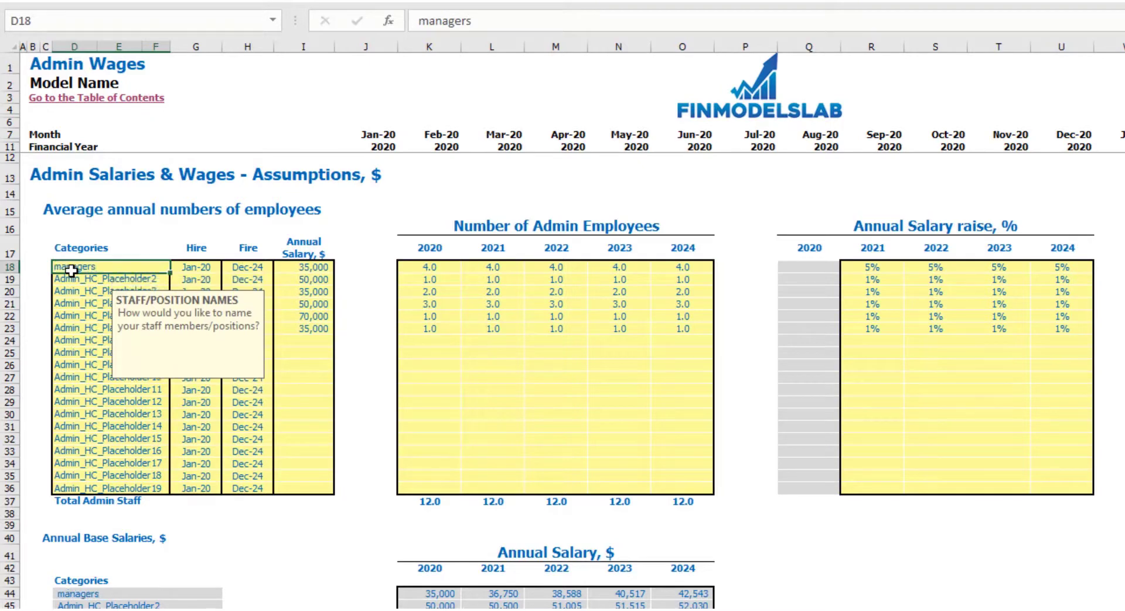
Set the managers position's hire date to Feb-20 and its annual salary to 40,000.
key(Return)
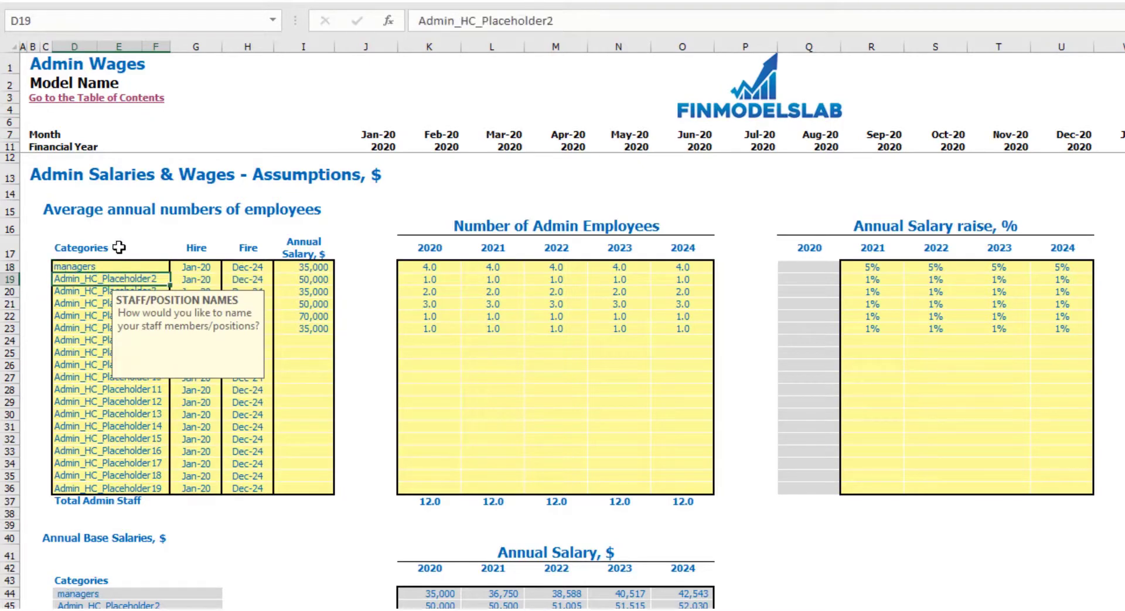
click(211, 263)
click(228, 267)
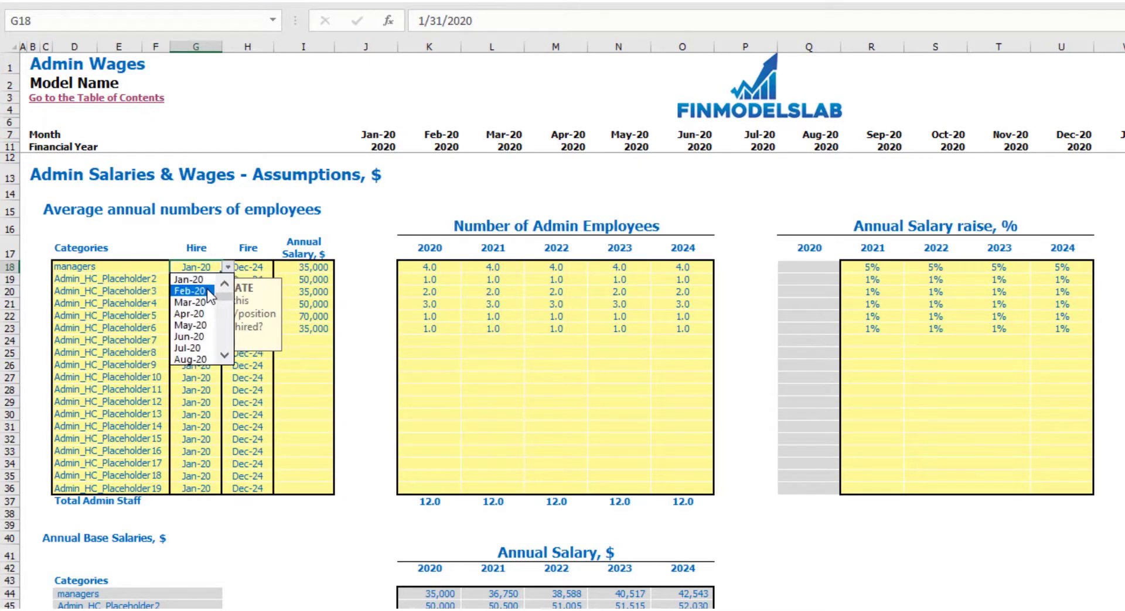
click(209, 291)
click(258, 266)
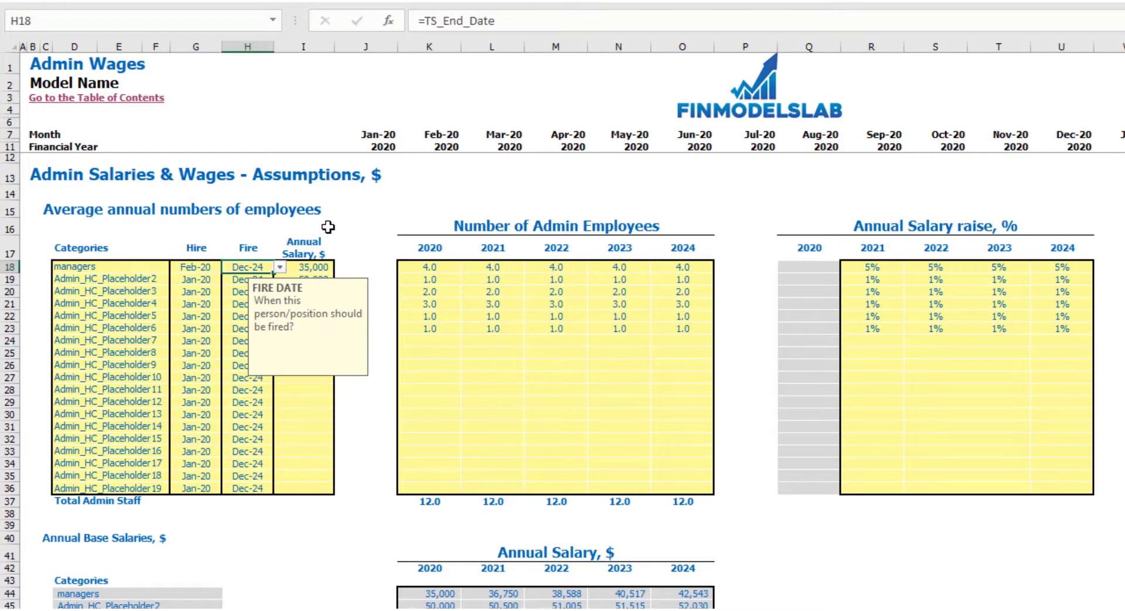
click(355, 222)
click(319, 270)
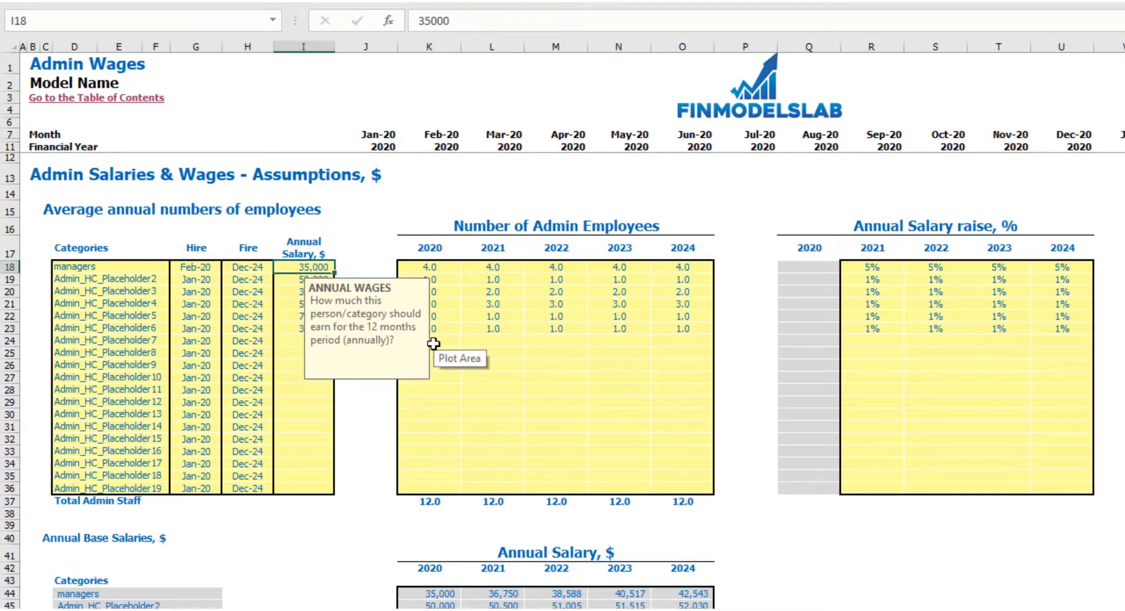
text(40000)
key(Return)
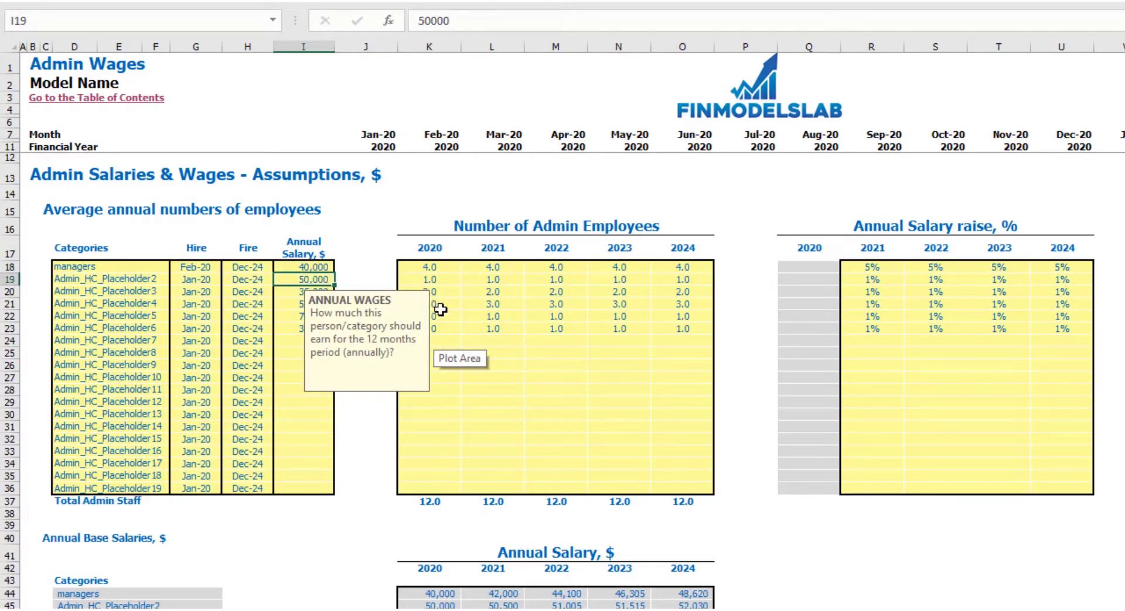
Set the number of admin employees for managers to 1, 2, 3, 4 and 5 for 2020 to 2024.
click(436, 267)
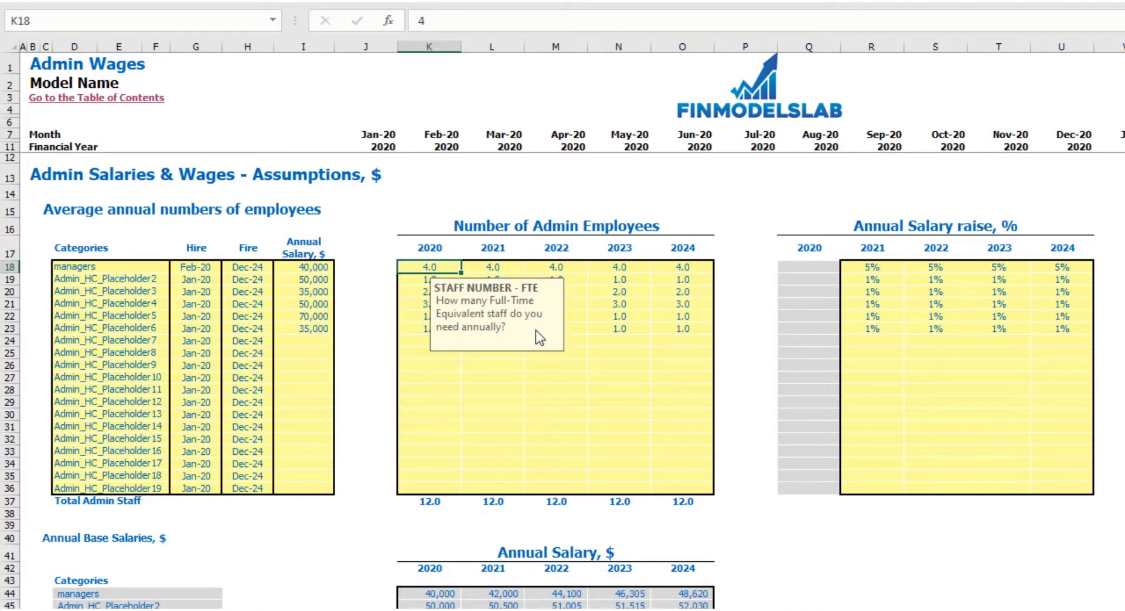
text(1)
key(Tab)
text(2)
key(Tab)
text(3)
key(Tab)
text(4)
key(Tab)
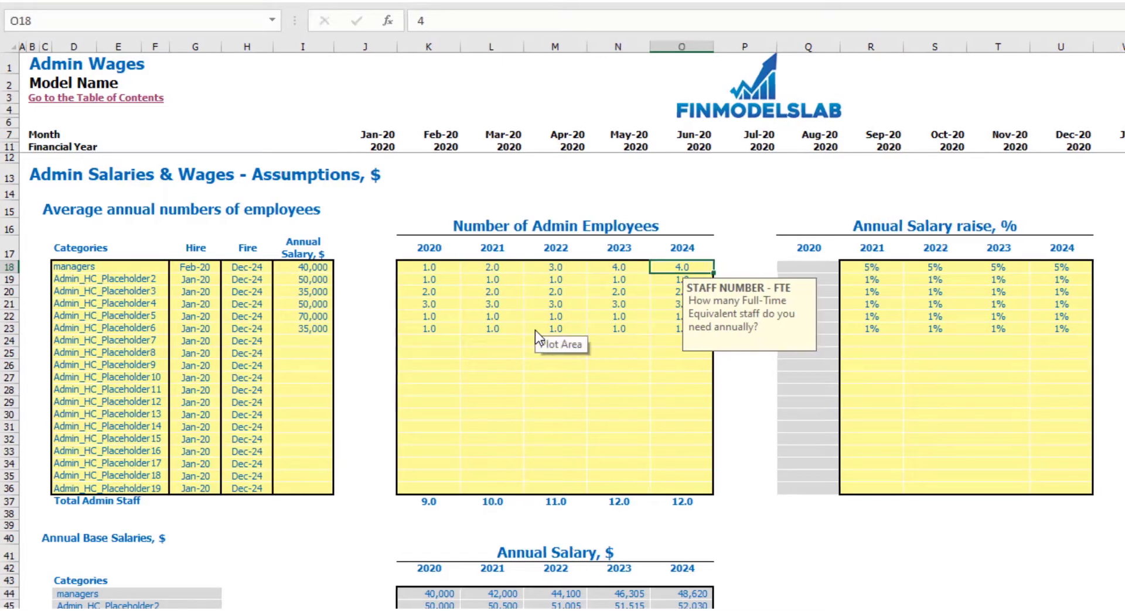
text(5)
key(Tab)
Set the managers' annual salary raise to 3%, 4%, 5% and 6% for 2021 to 2024.
scroll(377, 330, right, 3)
click(436, 208)
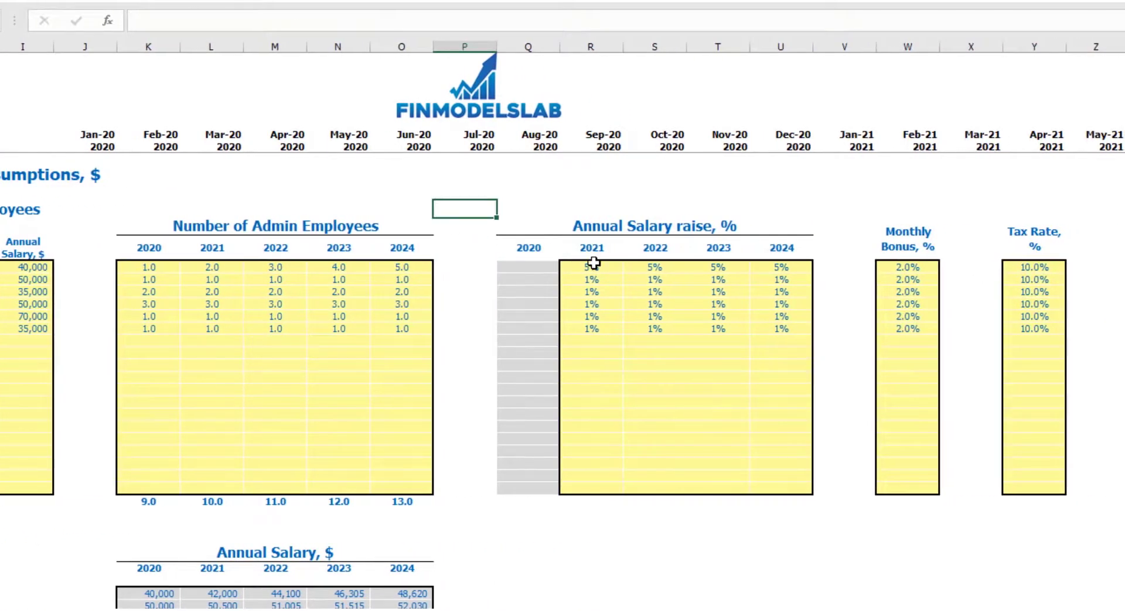
drag(592, 267, 785, 276)
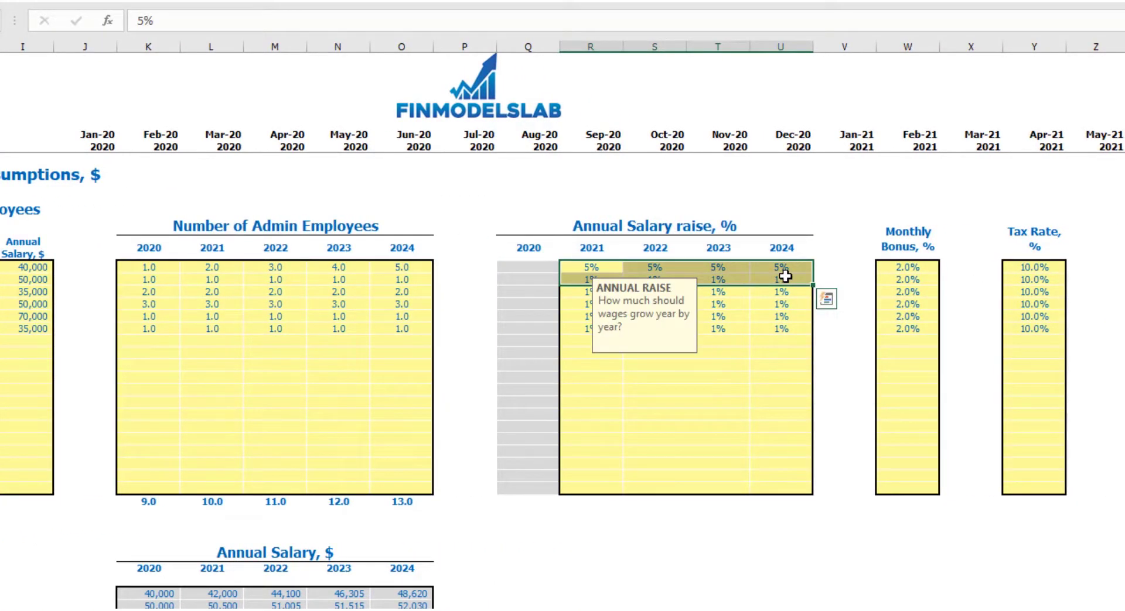
click(588, 265)
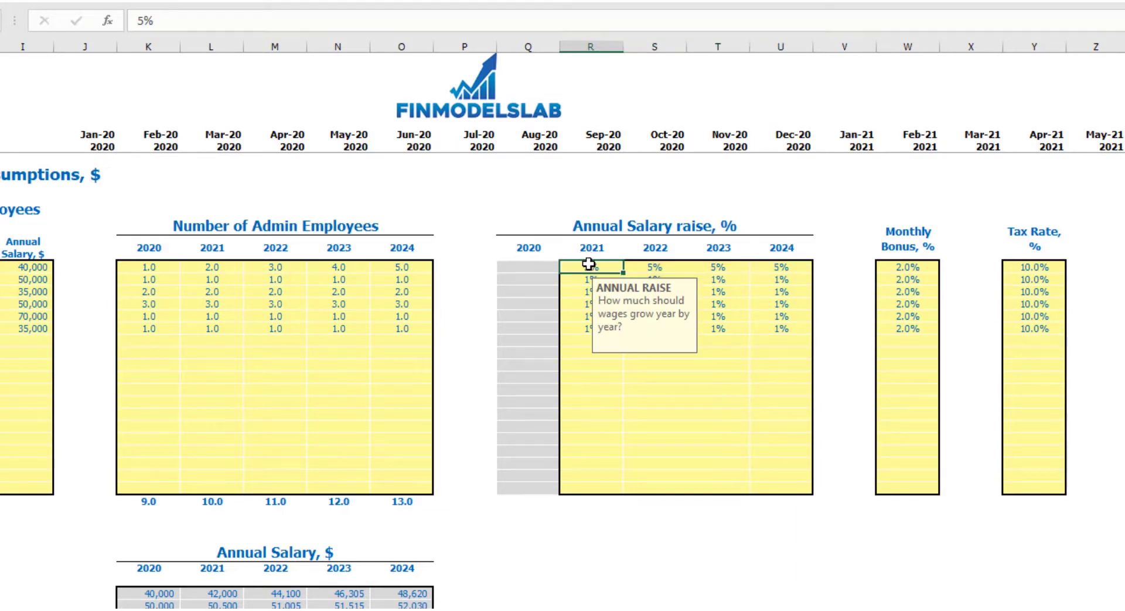
text(3)
key(Tab)
text(4)
key(Tab)
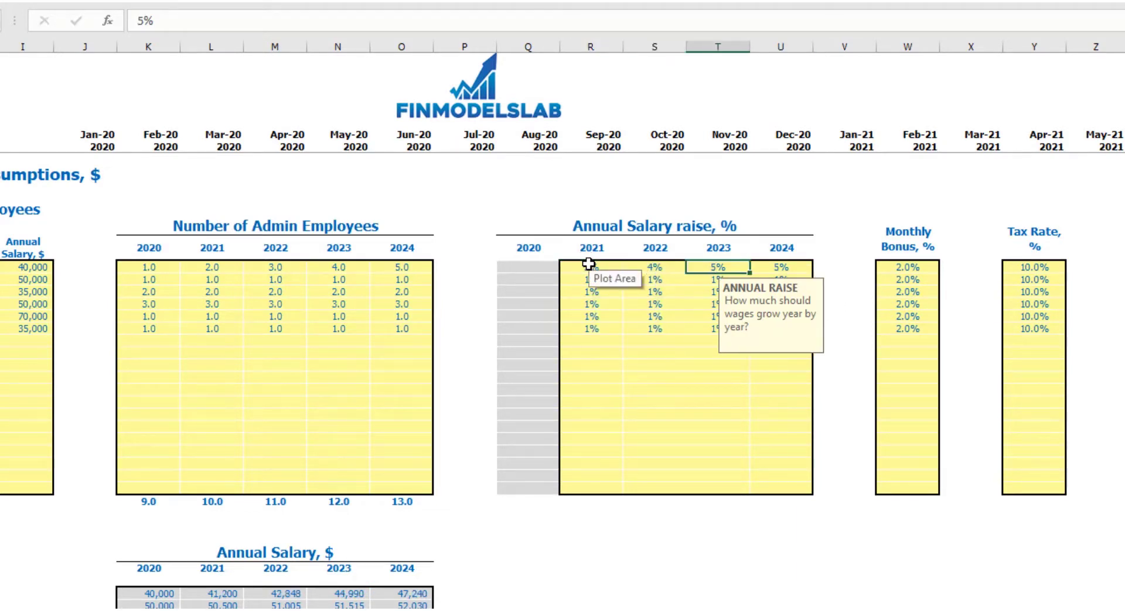
text(5)
key(Tab)
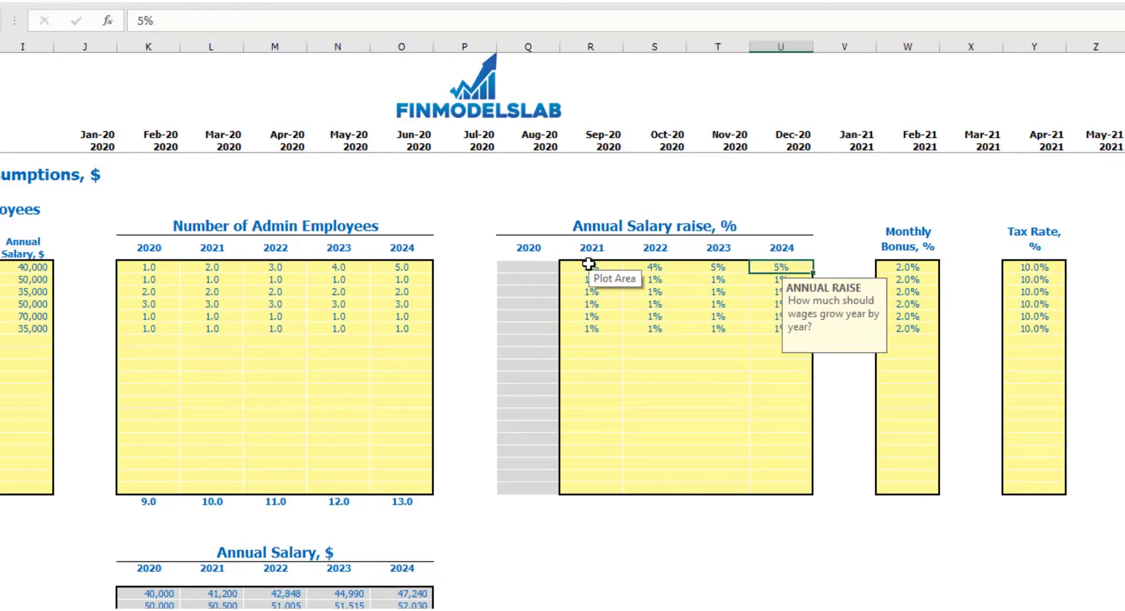
key(Return)
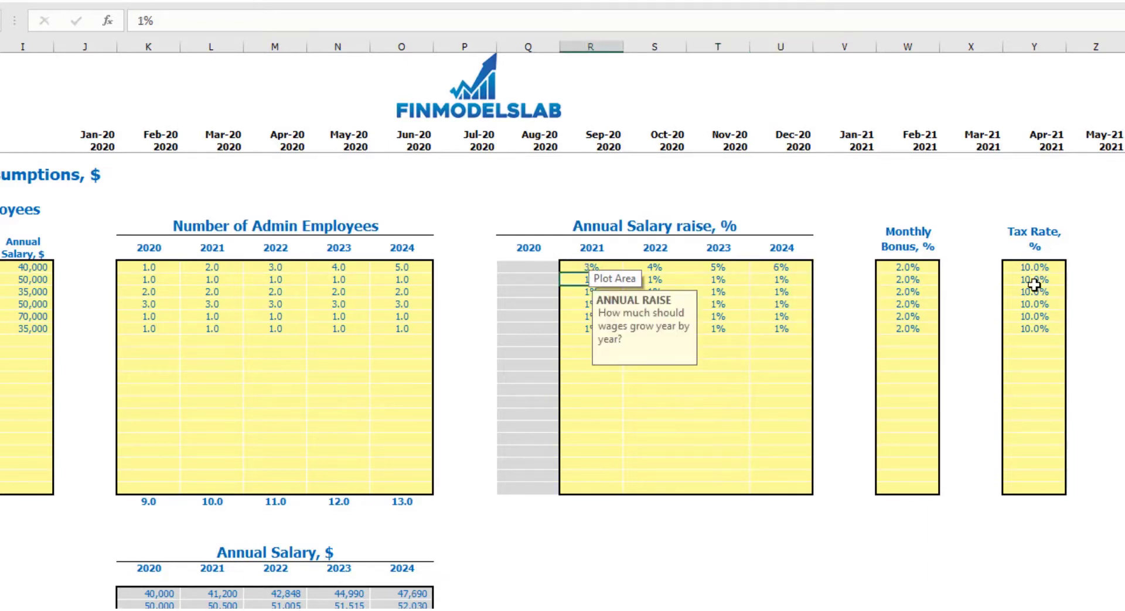
Set the managers' monthly bonus to 5% and their tax rate to 12%.
click(915, 267)
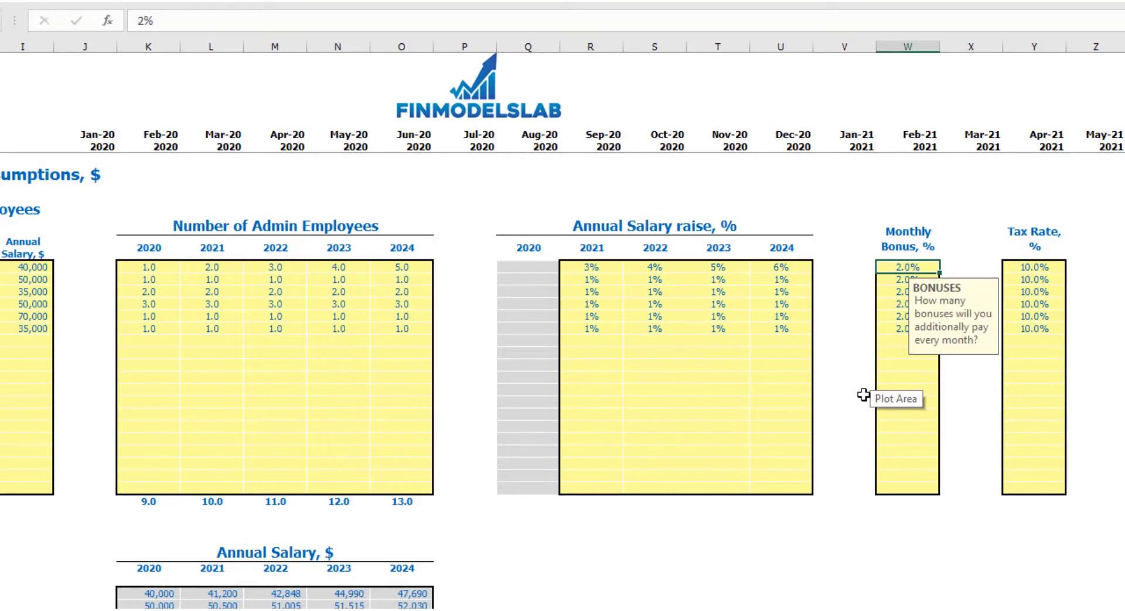
text(5)
click(1050, 269)
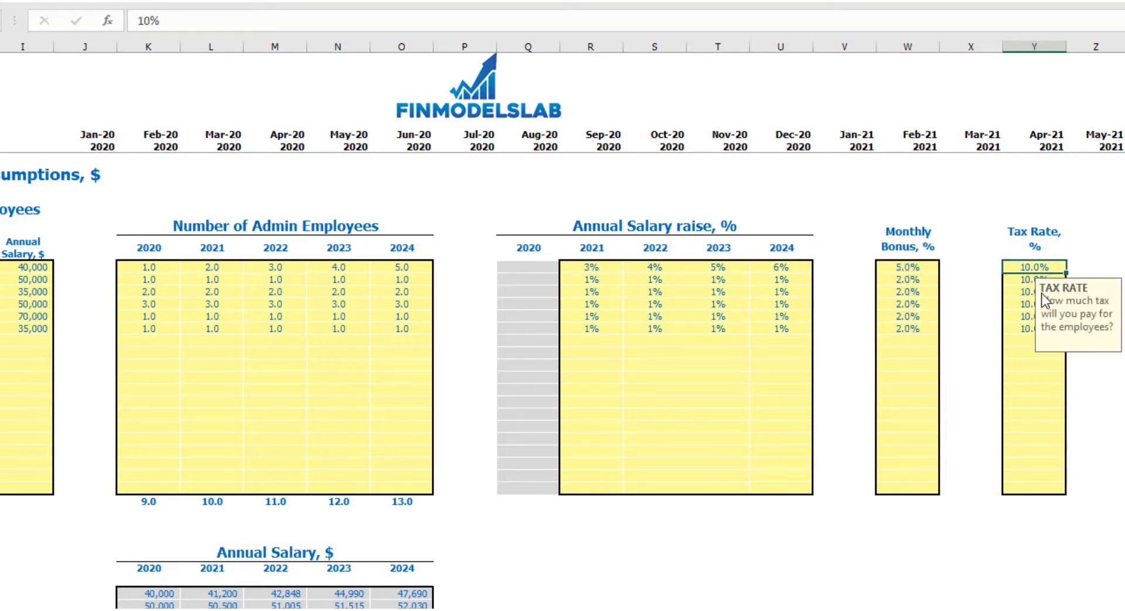
text(12%)
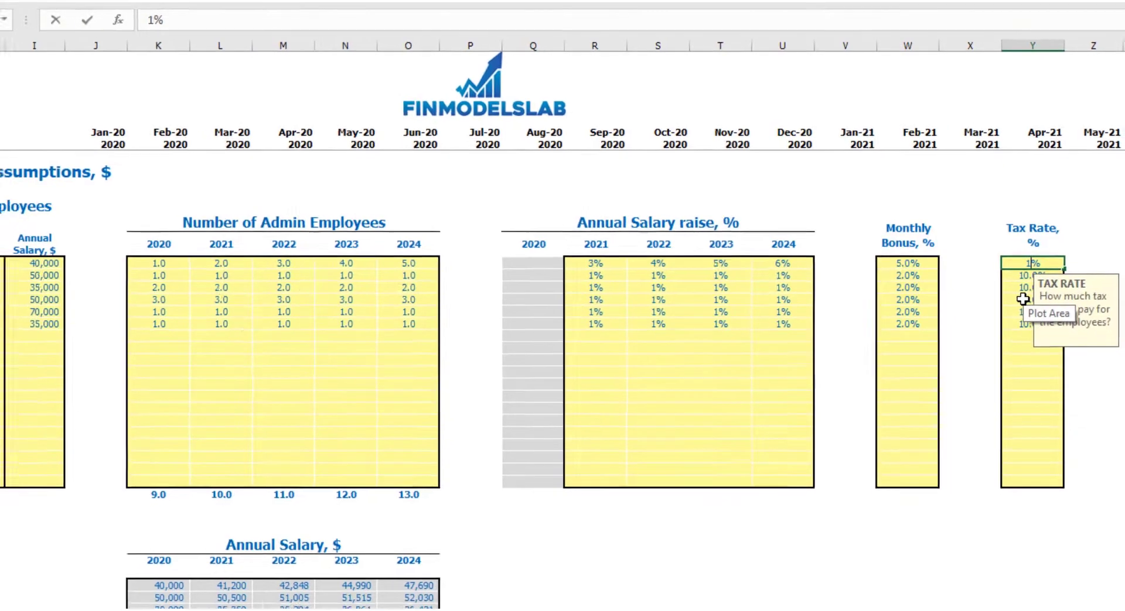
key(Return)
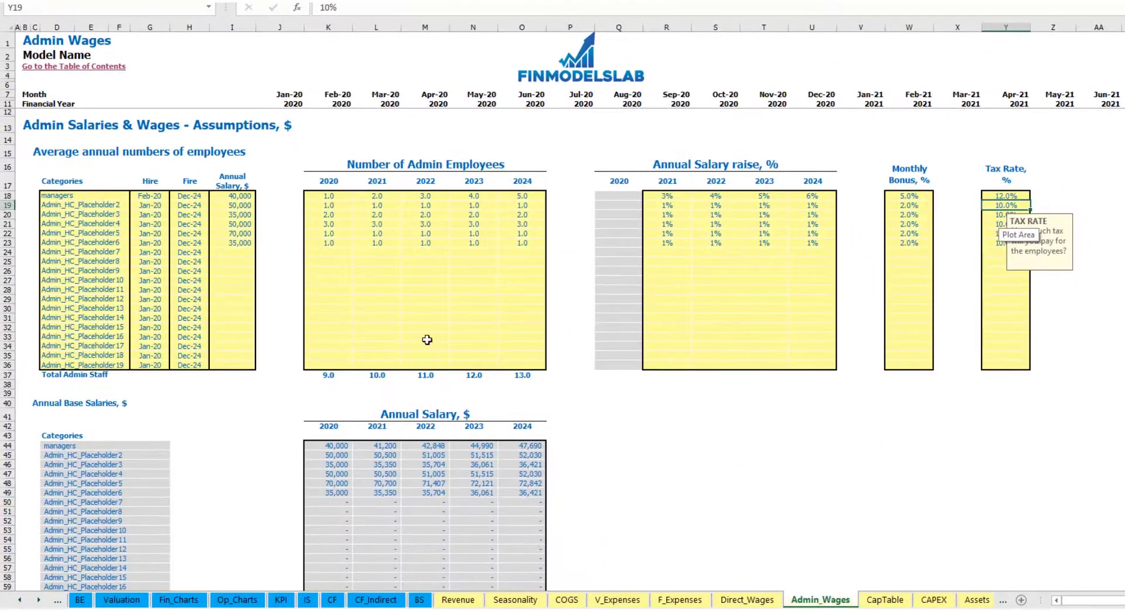
Check the managers' calculated annual salaries against the salary and raise assumptions, and their monthly staff numbers against the hire date.
scroll(331, 368, down, 3)
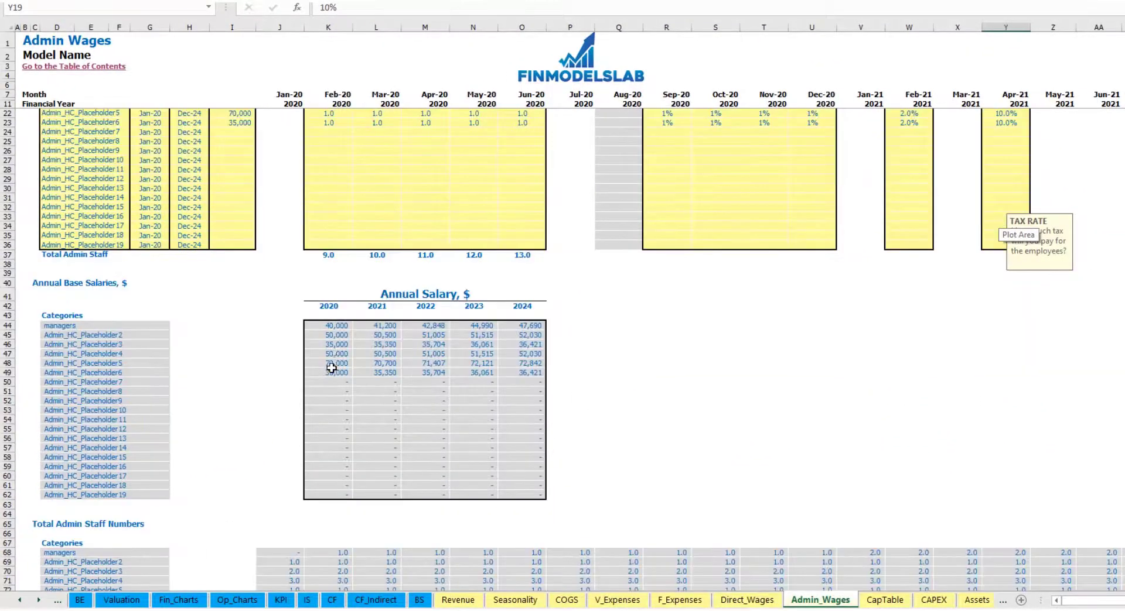
scroll(340, 333, up, 3)
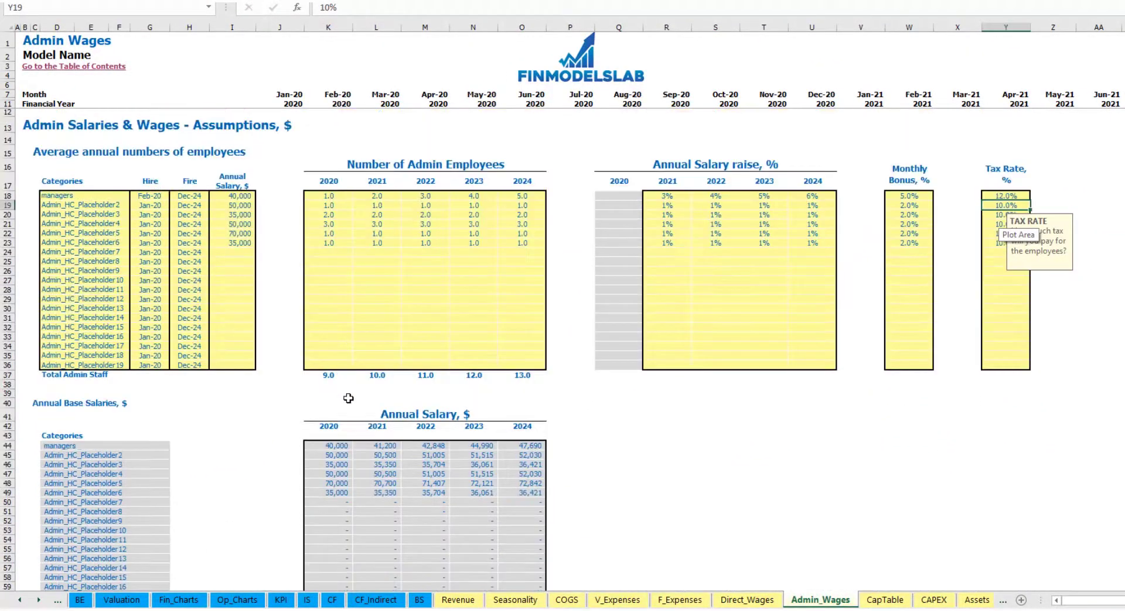
click(240, 200)
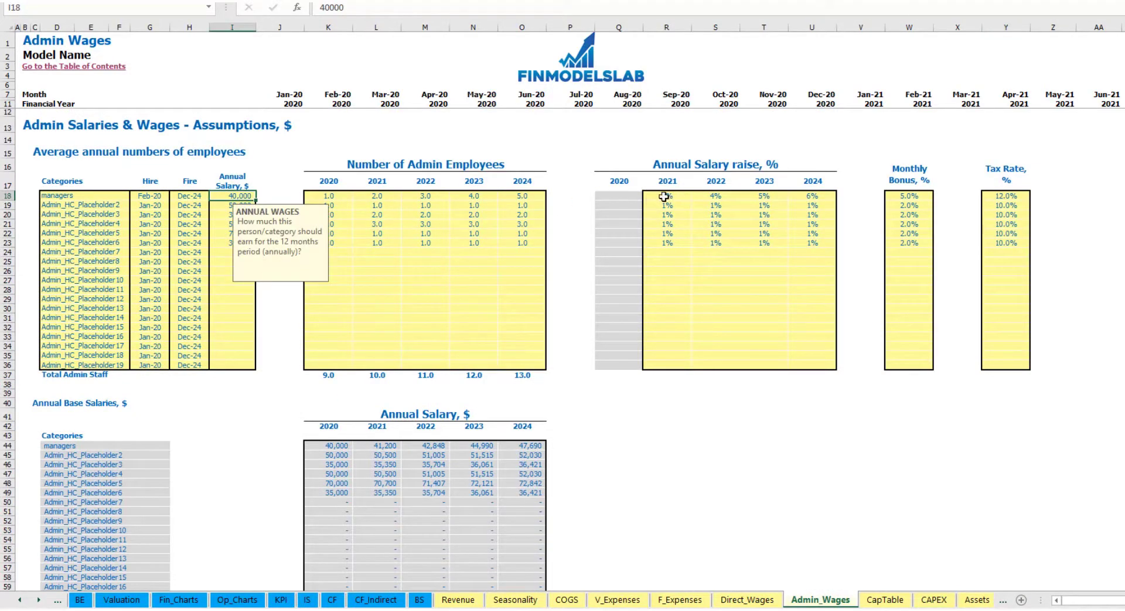
drag(666, 196, 811, 196)
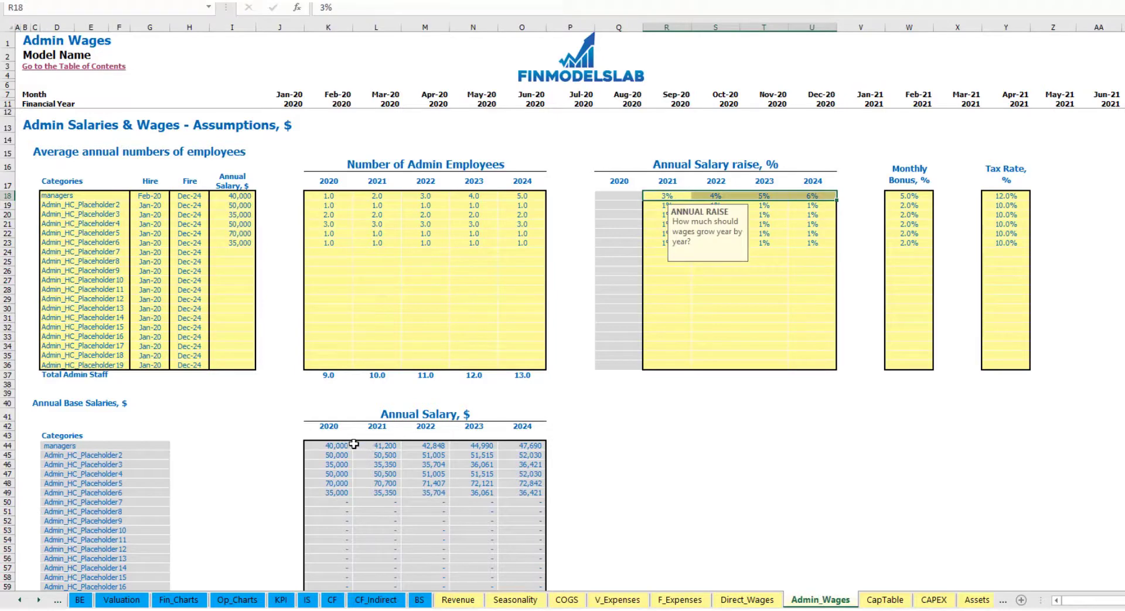
scroll(356, 434, down, 13)
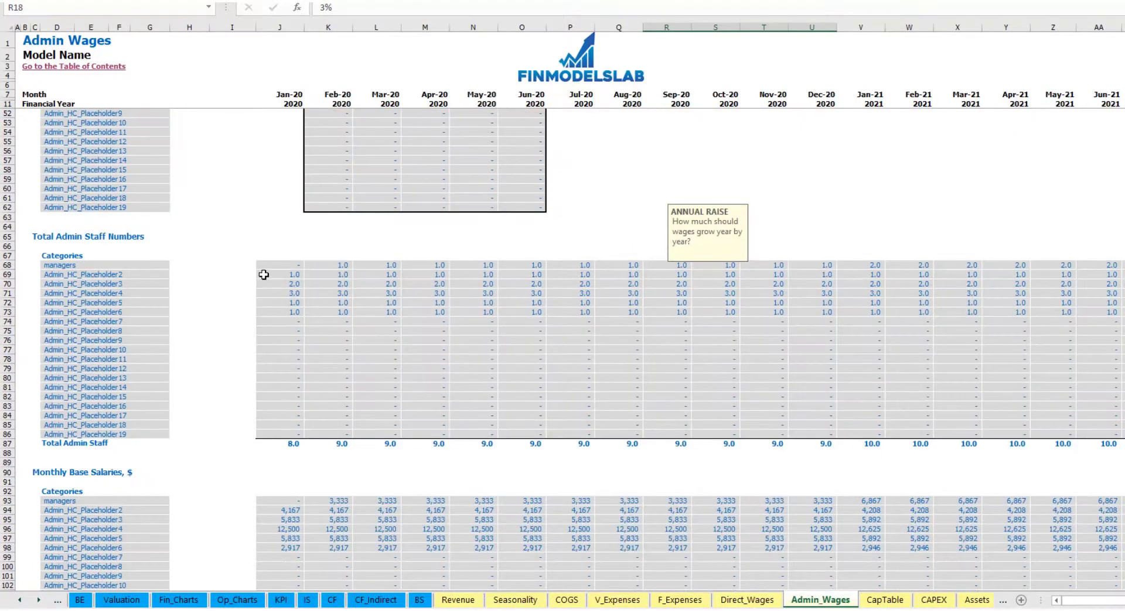
click(322, 263)
scroll(322, 237, up, 10)
scroll(310, 217, up, 3)
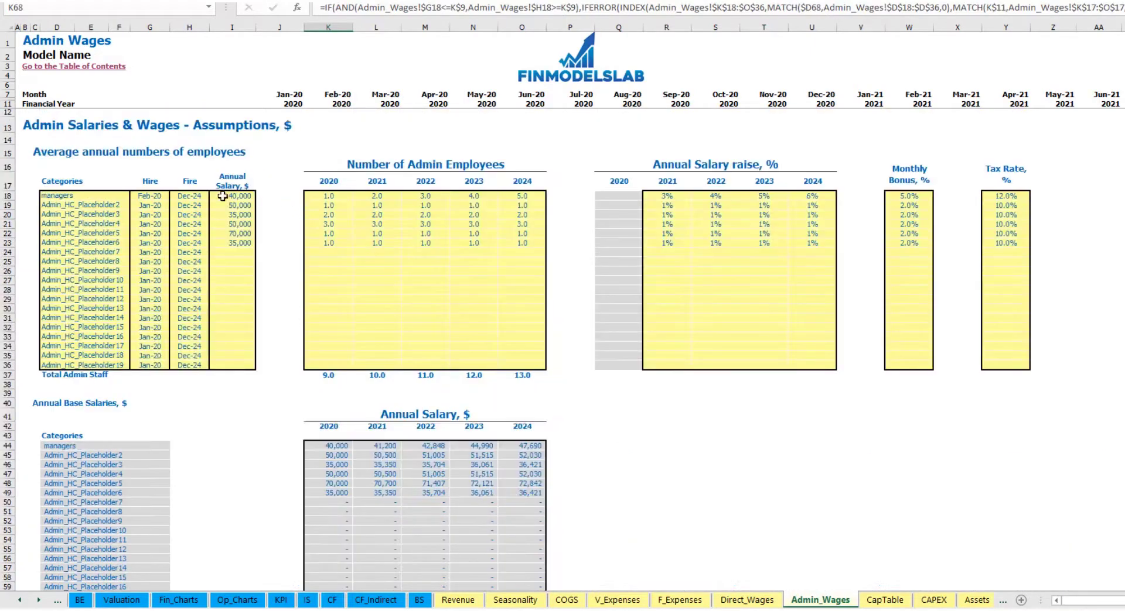
click(154, 195)
Review the monthly base salaries, monthly bonus and monthly base taxes tables on the Admin Wages sheet.
scroll(275, 287, down, 17)
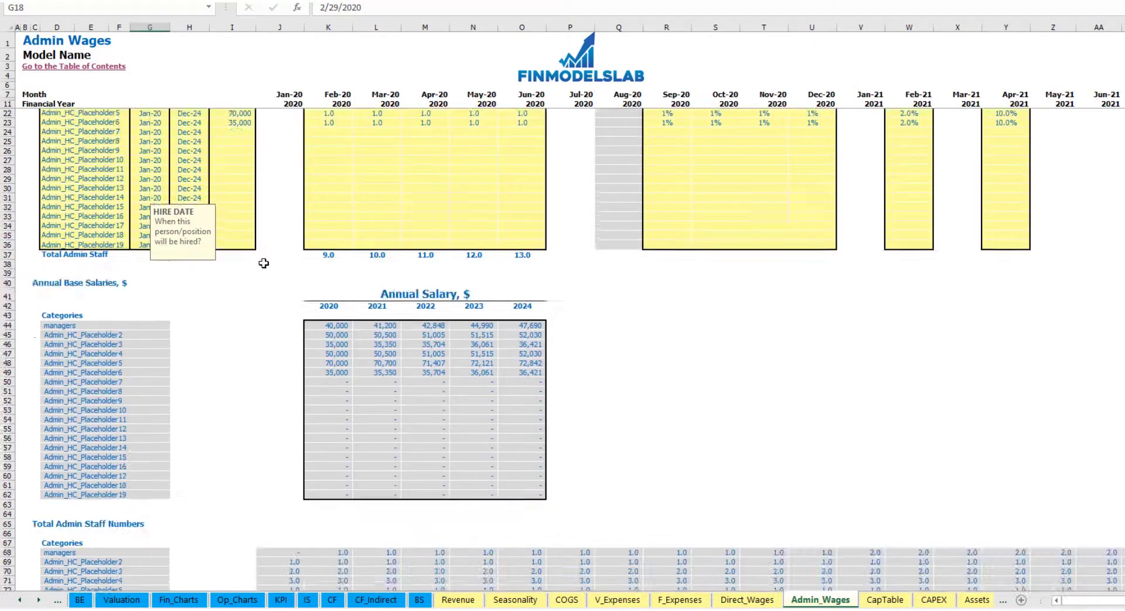
scroll(245, 316, down, 3)
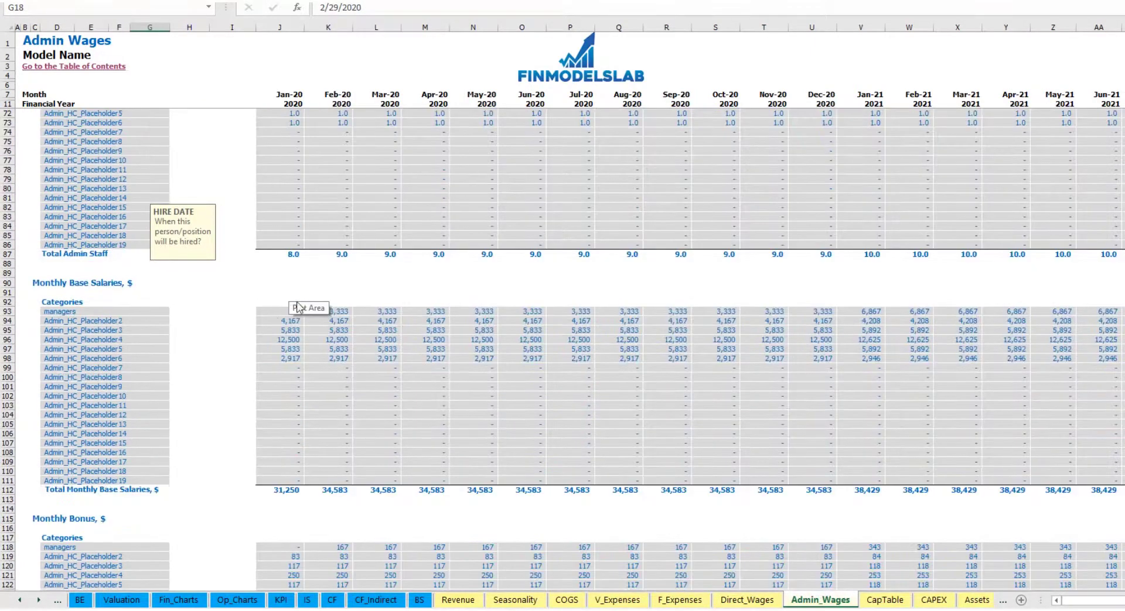
click(316, 283)
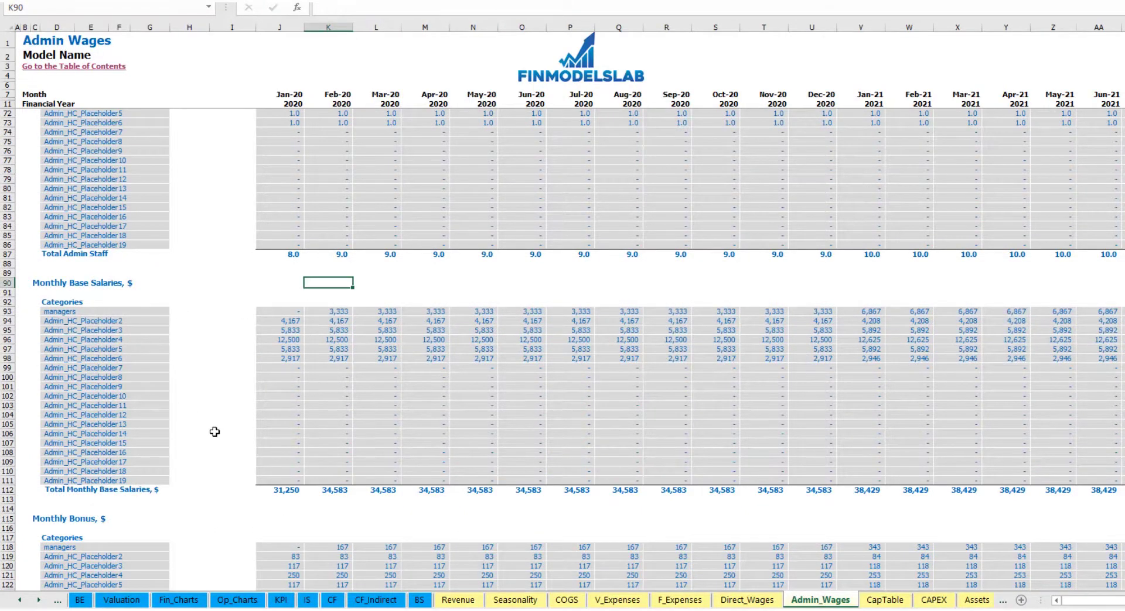
scroll(323, 413, down, 7)
scroll(159, 372, down, 7)
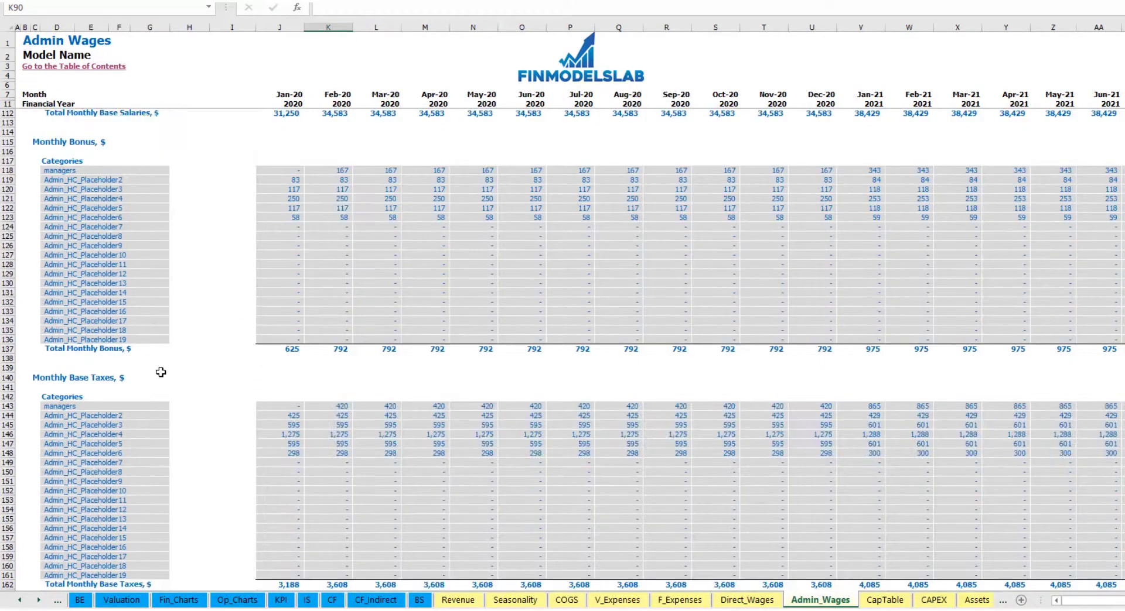
scroll(87, 347, down, 3)
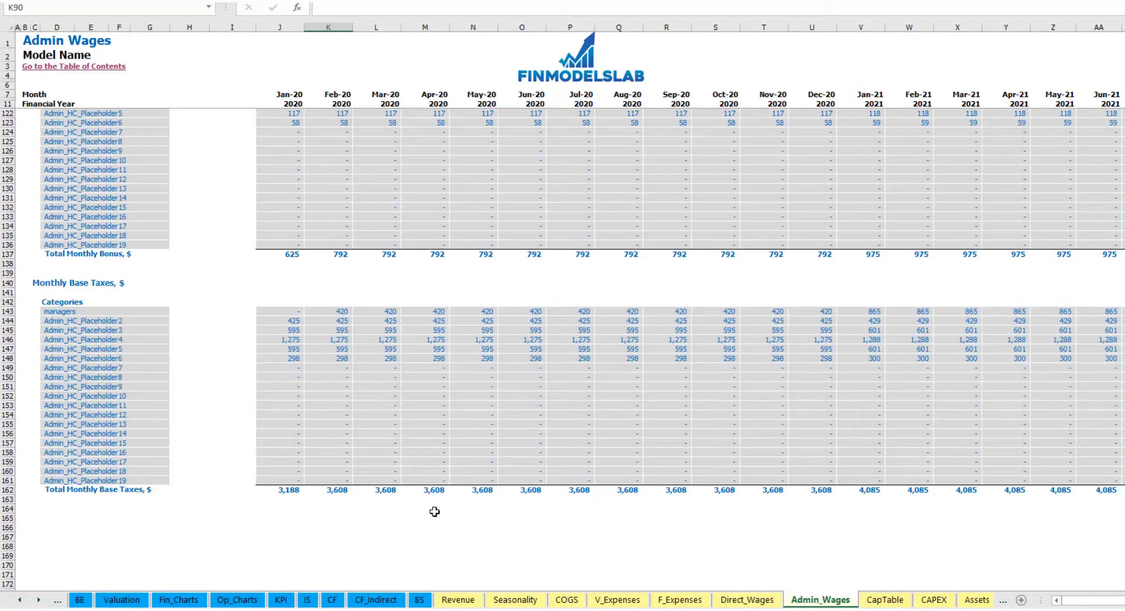
Expand the Total Admin Salary and Wages breakdown on the Income Statement sheet and examine its positions and monthly amounts.
click(307, 600)
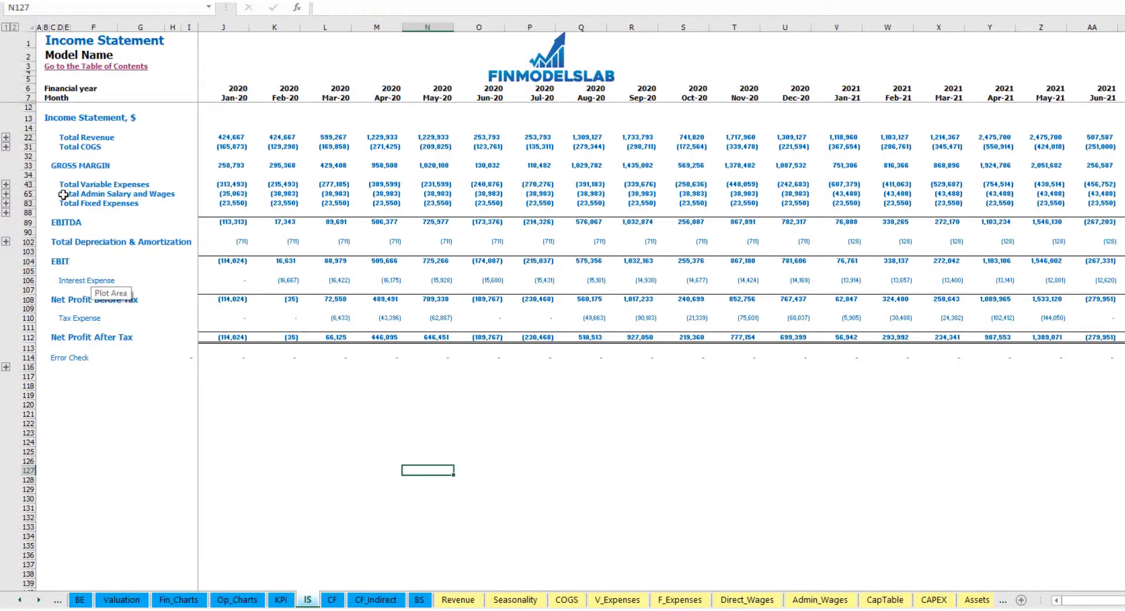
click(6, 193)
drag(61, 213, 59, 380)
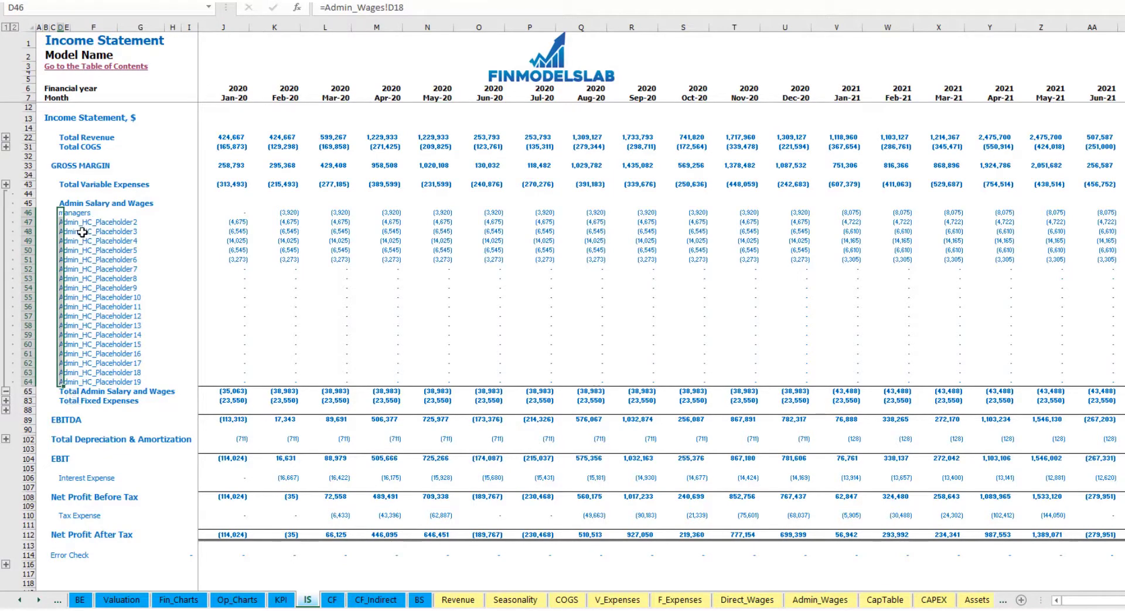
drag(227, 211, 997, 333)
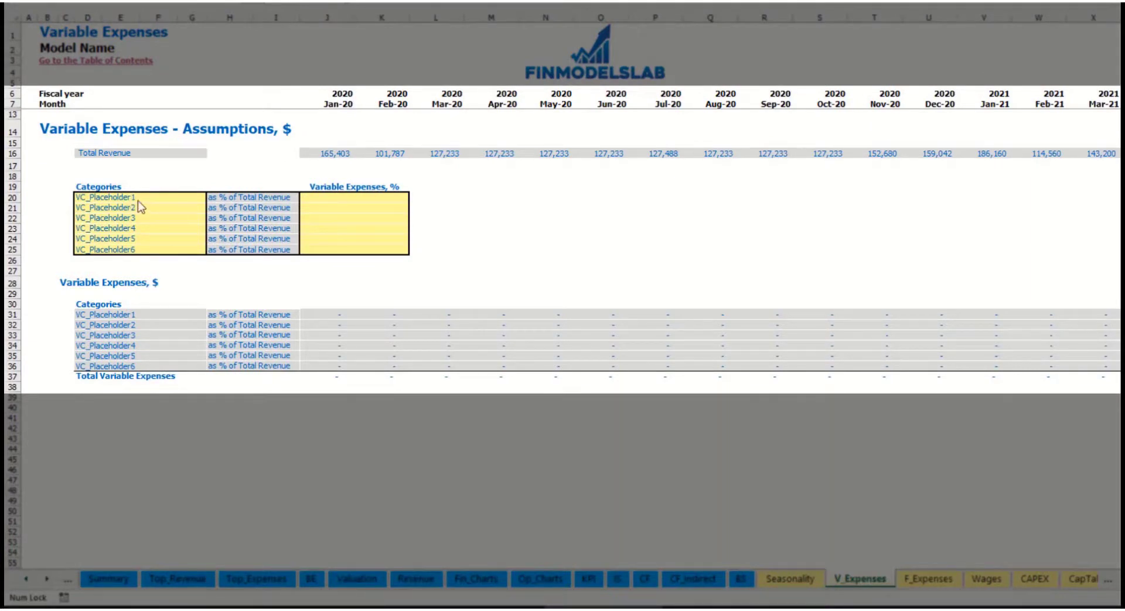
Rename VC_Placeholder1 as "Bank fees" on the Variable Expenses sheet and set it to 2.5% of total revenue.
click(125, 197)
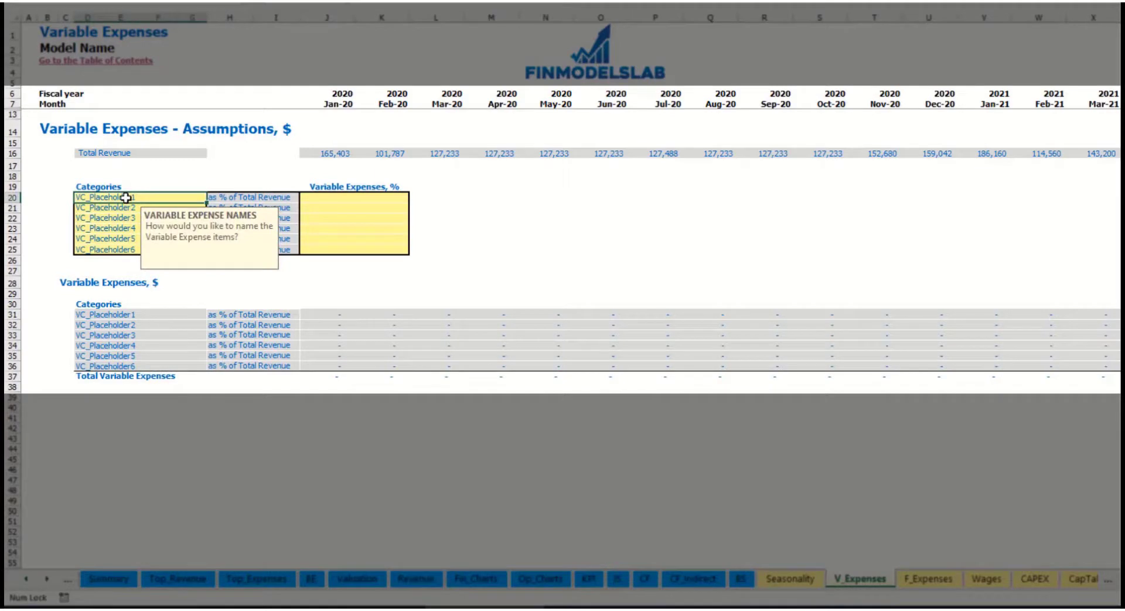
text(Bank fee)
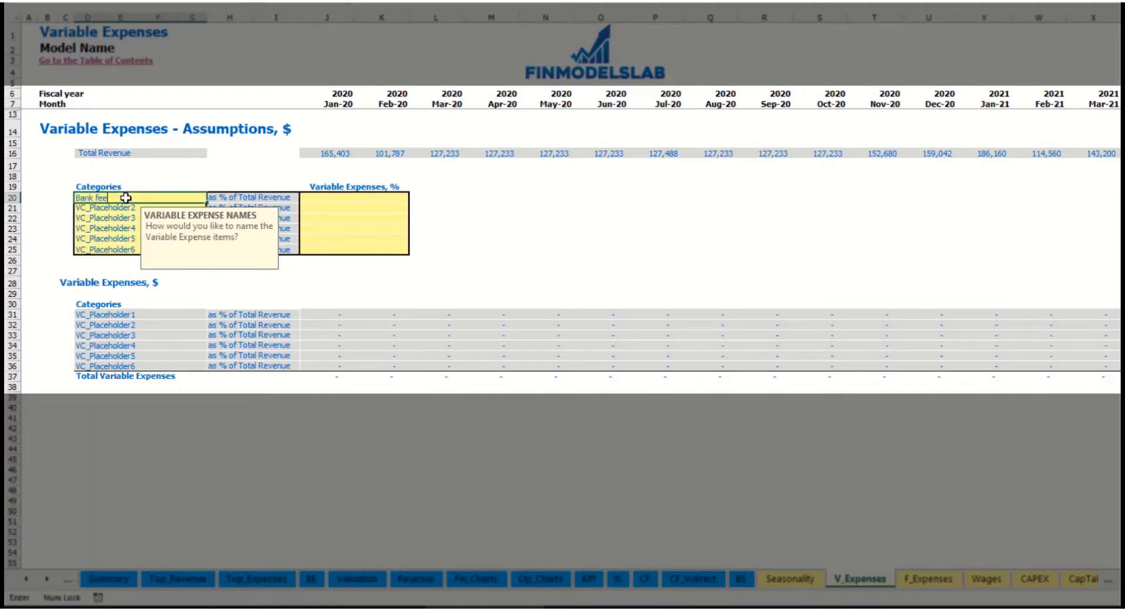
text(s)
click(333, 198)
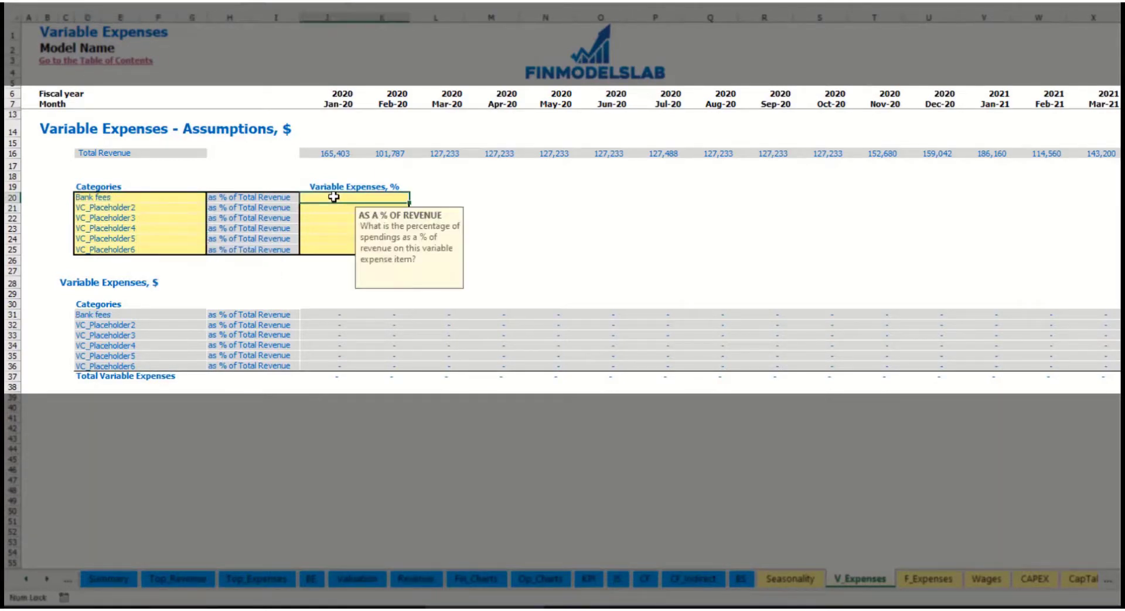
text(2.5)
key(Return)
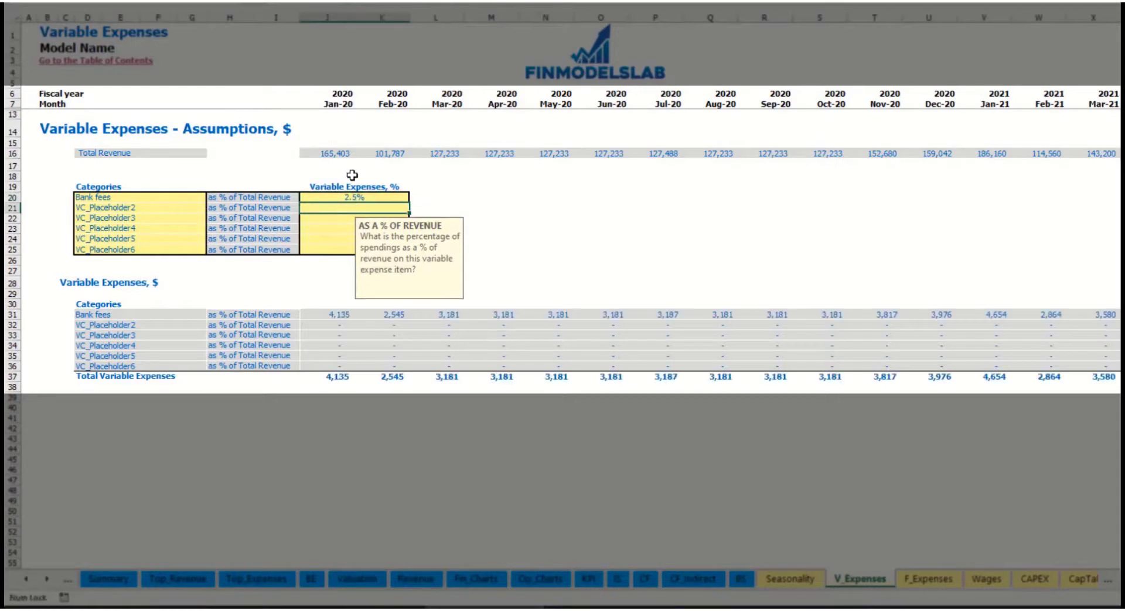
Compare the monthly total revenue with the calculated Bank fees amounts on the Variable Expenses sheet.
drag(327, 153, 869, 153)
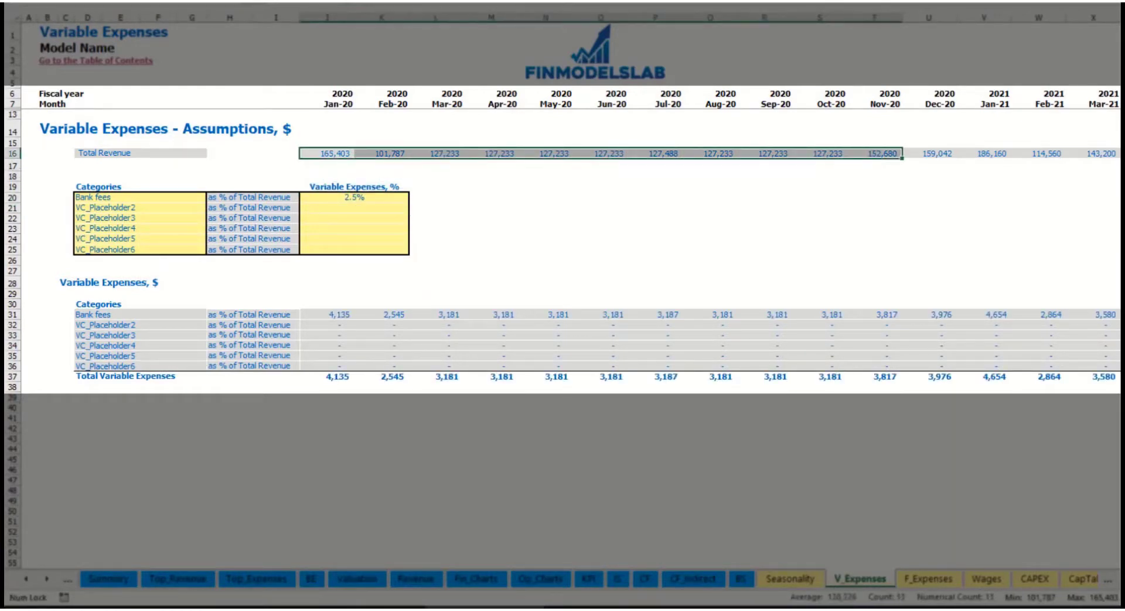
scroll(563, 234, right, 10)
scroll(1113, 539, left, 10)
click(343, 314)
click(437, 315)
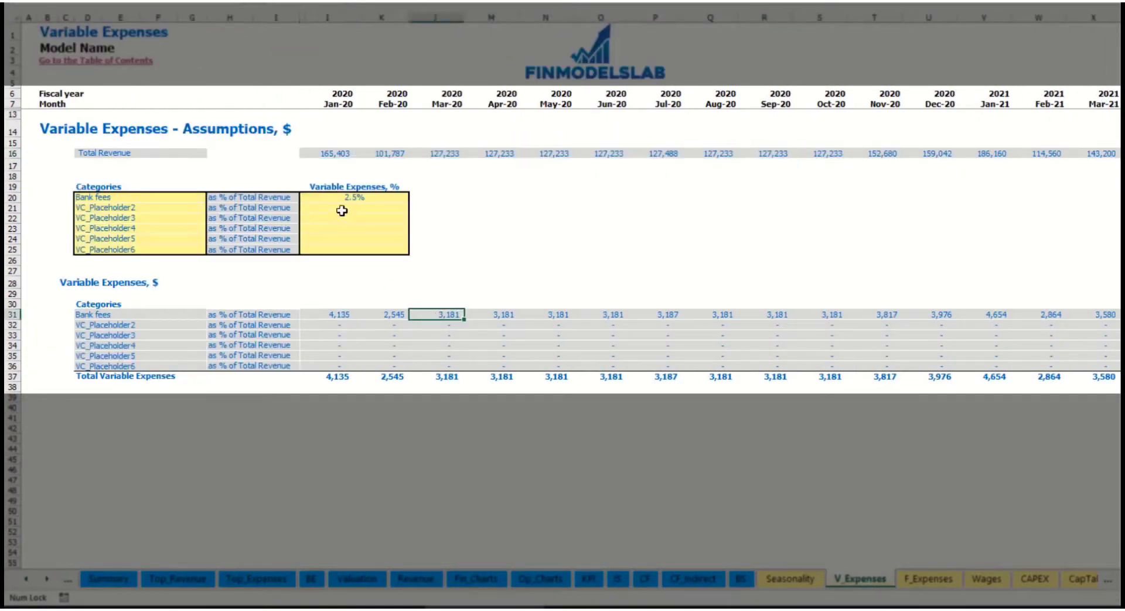
Rename VC_Placeholder2 as "Other Var Exp" and set it to 5% of total revenue.
click(144, 208)
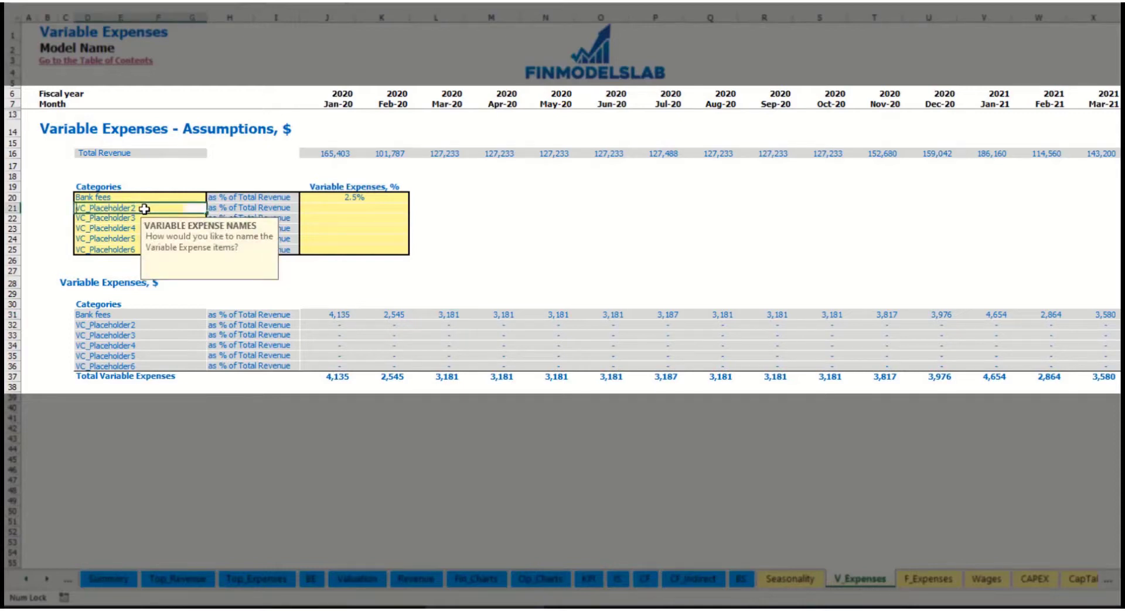
text(Other Var Exp)
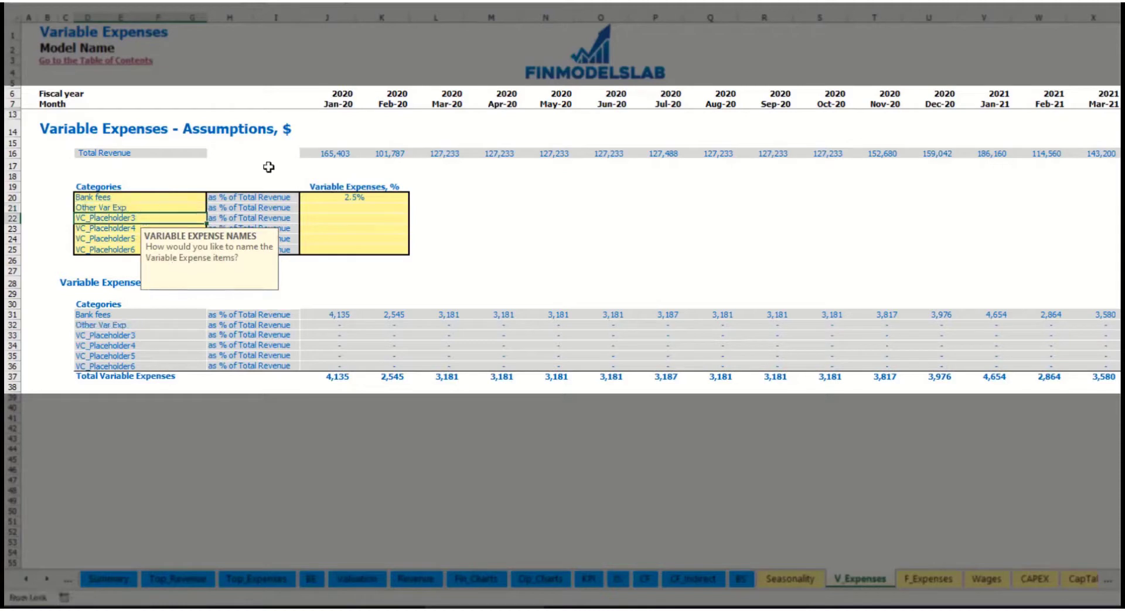
click(343, 206)
text(5)
key(Return)
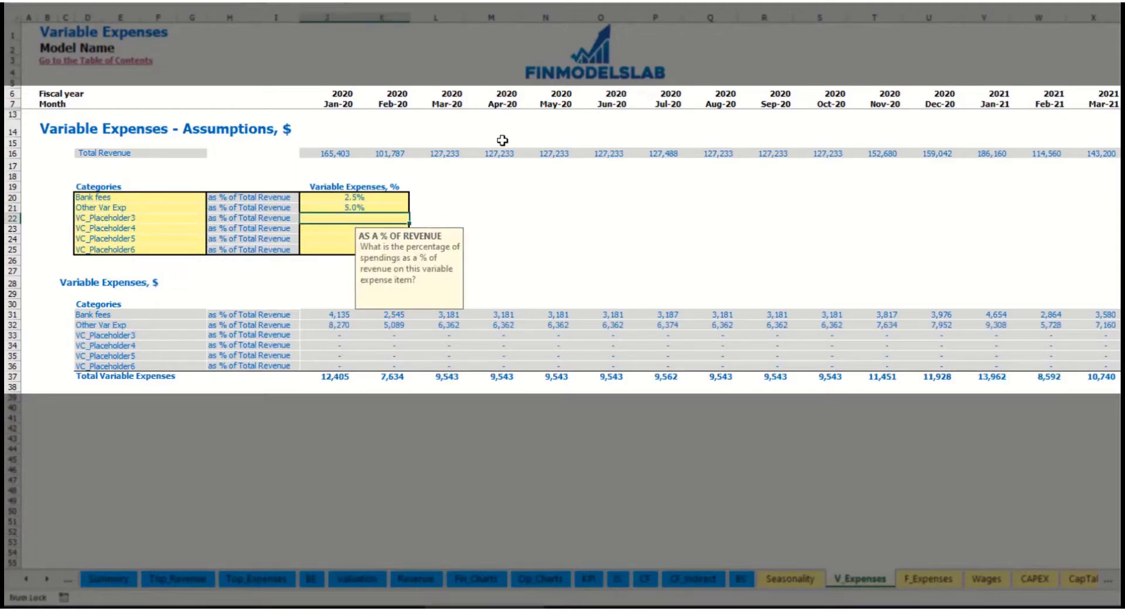
Rename VC_Placeholder3 as "Direct Labor" and set it to 15% of total revenue.
click(181, 219)
text(D)
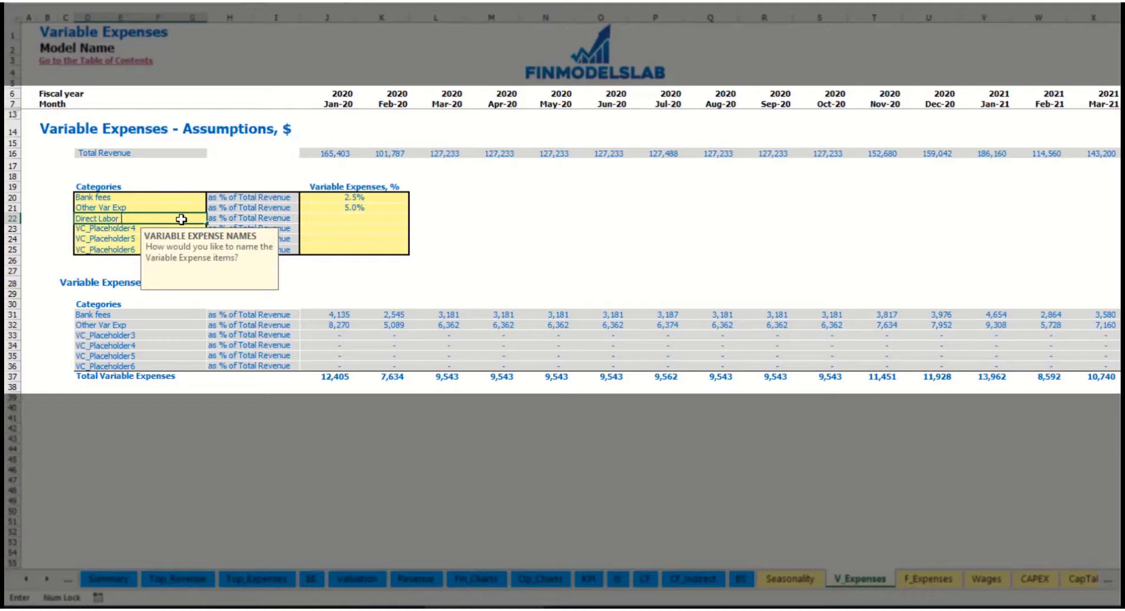
text(irect Labor)
click(332, 220)
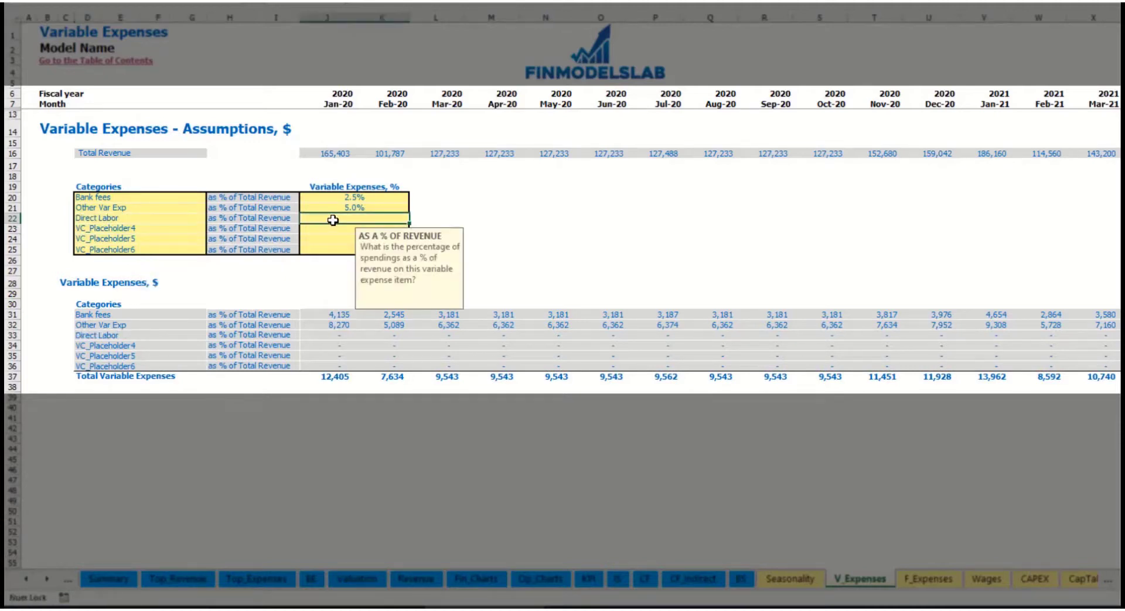
text(15)
key(Return)
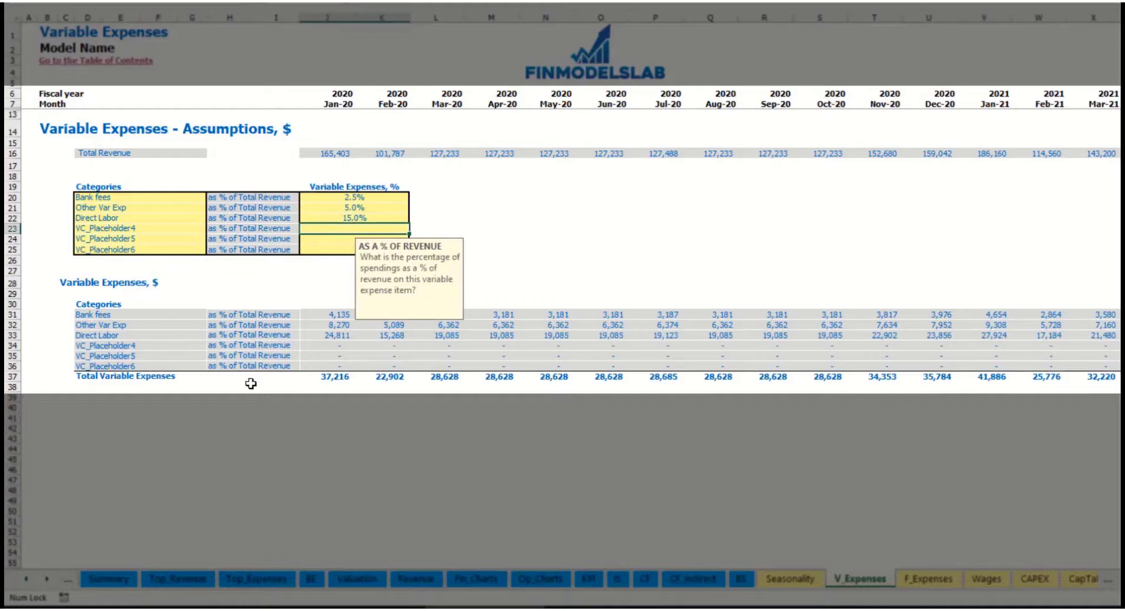
click(330, 314)
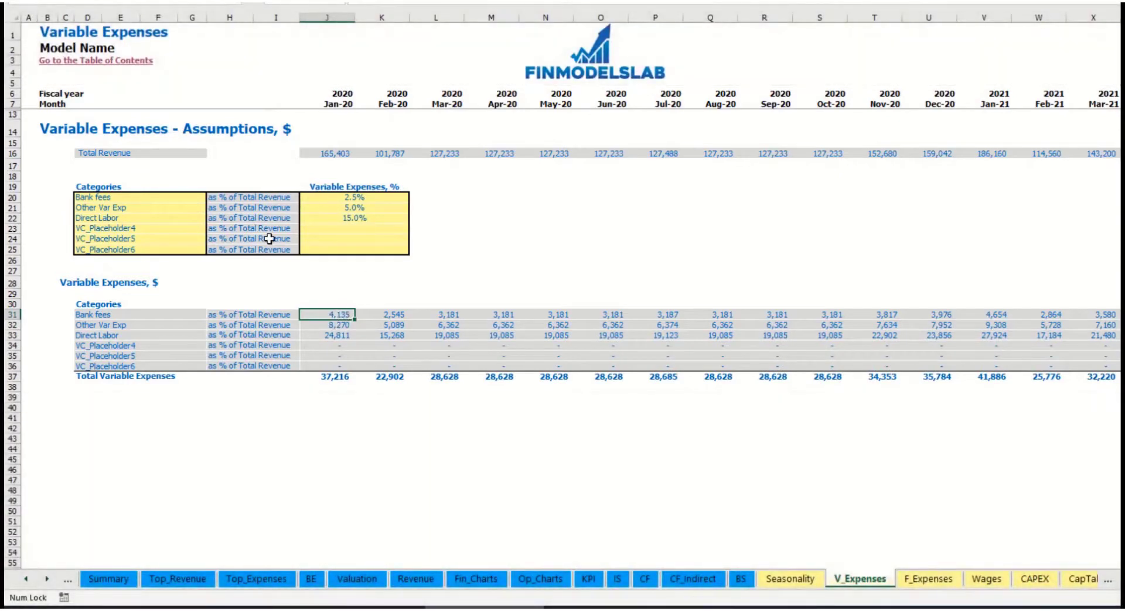
Expand the Total Variable Expenses breakdown on the Income Statement sheet and examine its categories and monthly amounts.
click(618, 579)
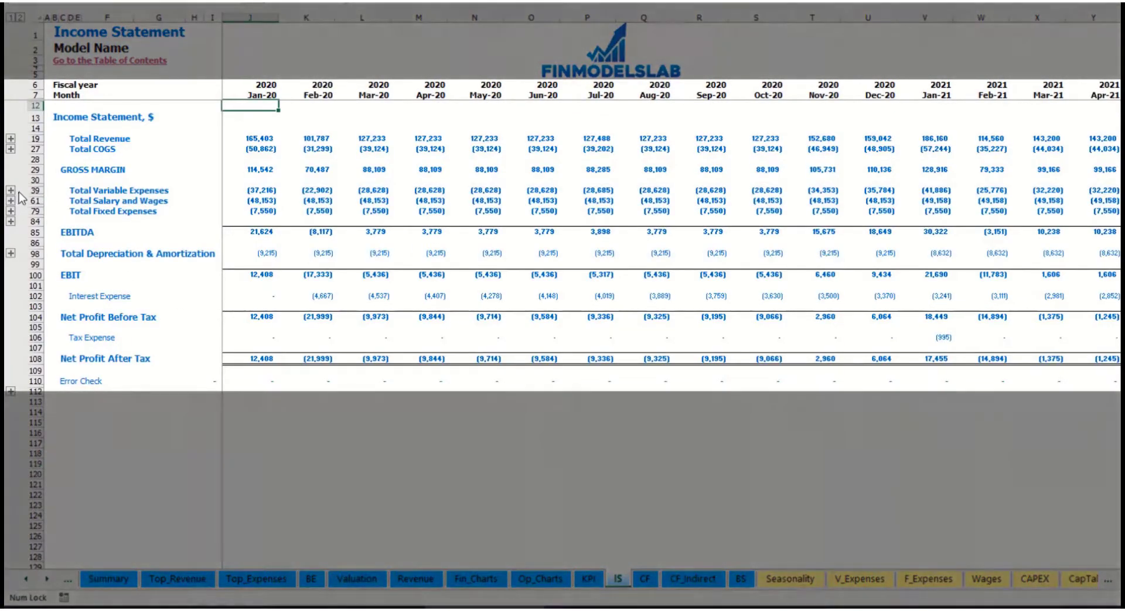
click(34, 191)
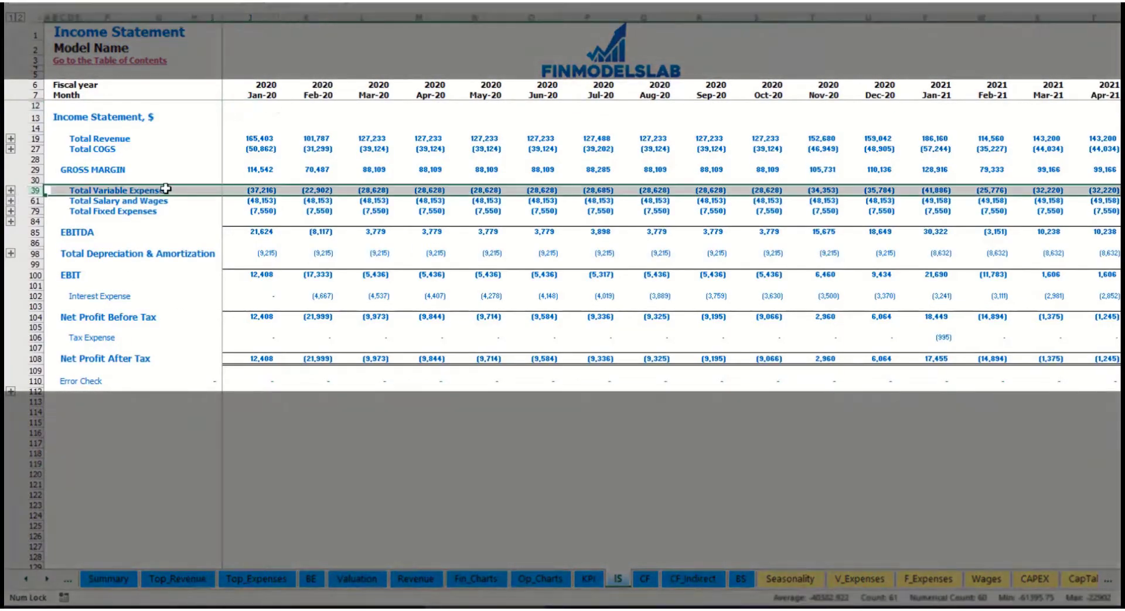
click(10, 192)
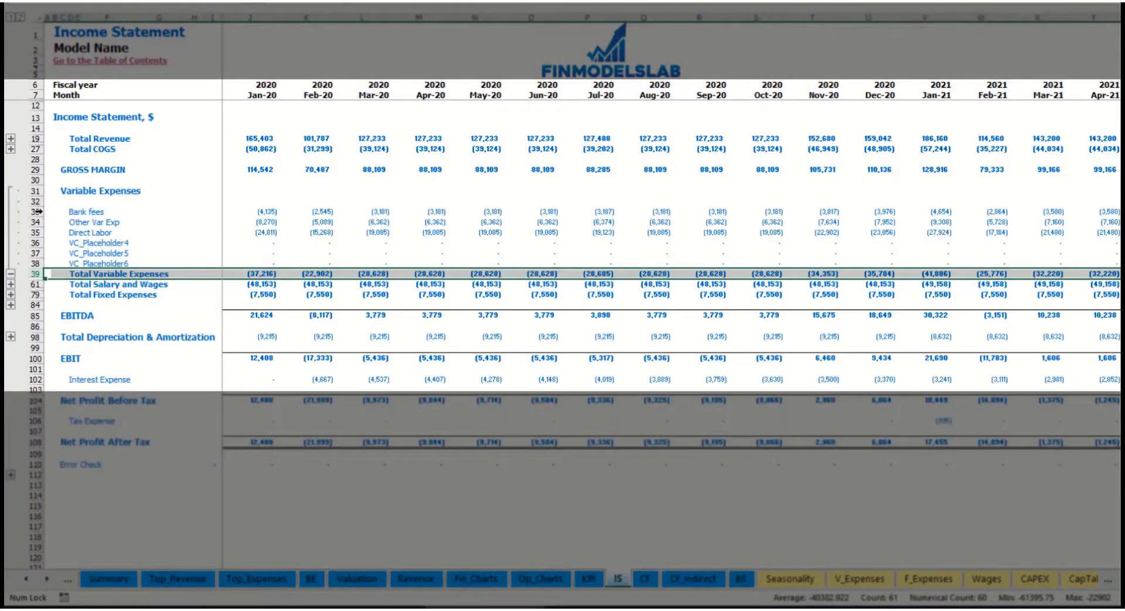
drag(39, 212, 47, 254)
click(276, 210)
click(401, 210)
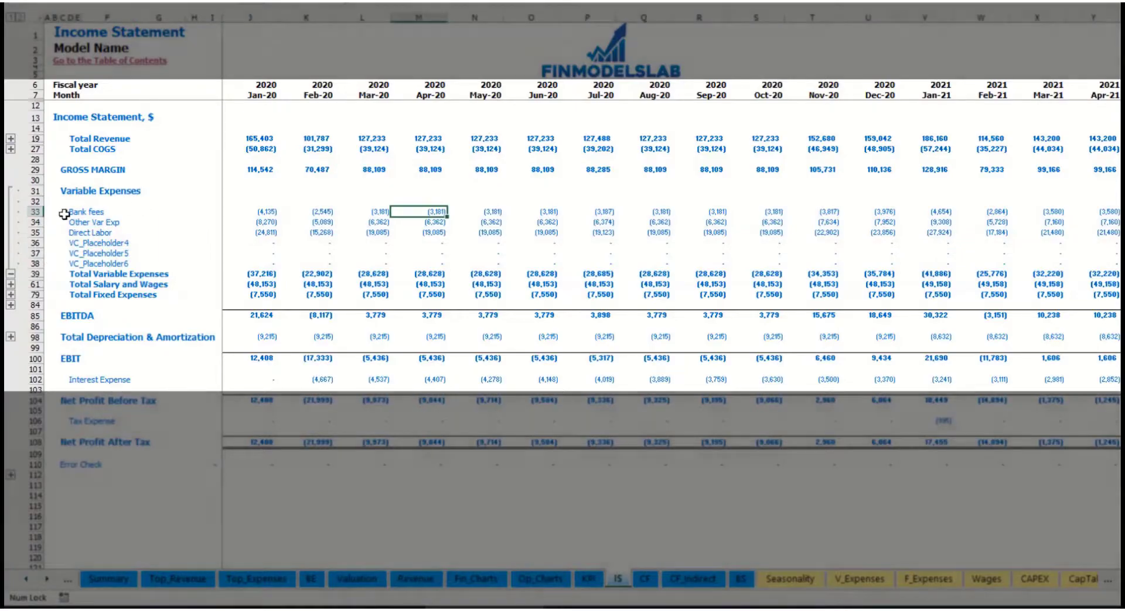
drag(65, 215, 73, 263)
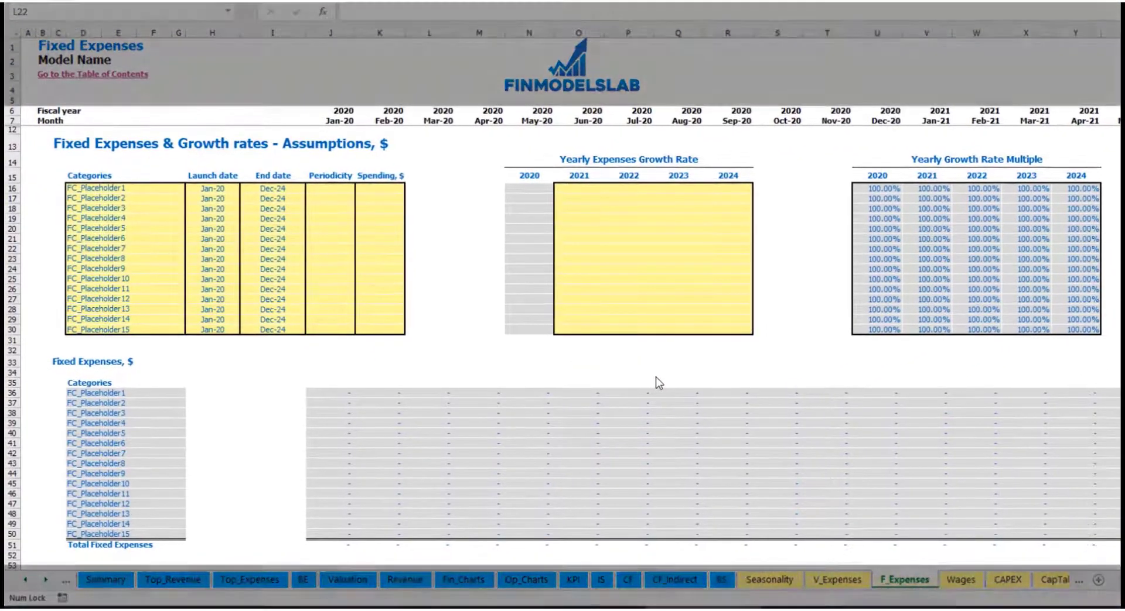
Rename FC_Placeholder1 as "Utilities" on the Fixed Expenses sheet and set its launch date to Mar-20.
click(127, 188)
text(Ut)
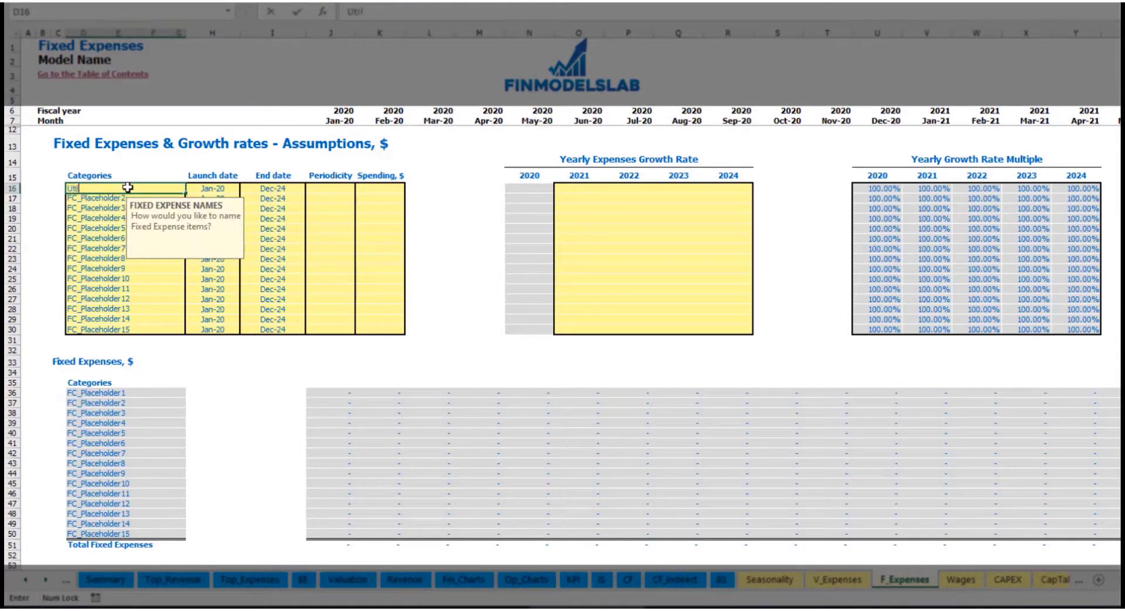
text(ilities)
key(Return)
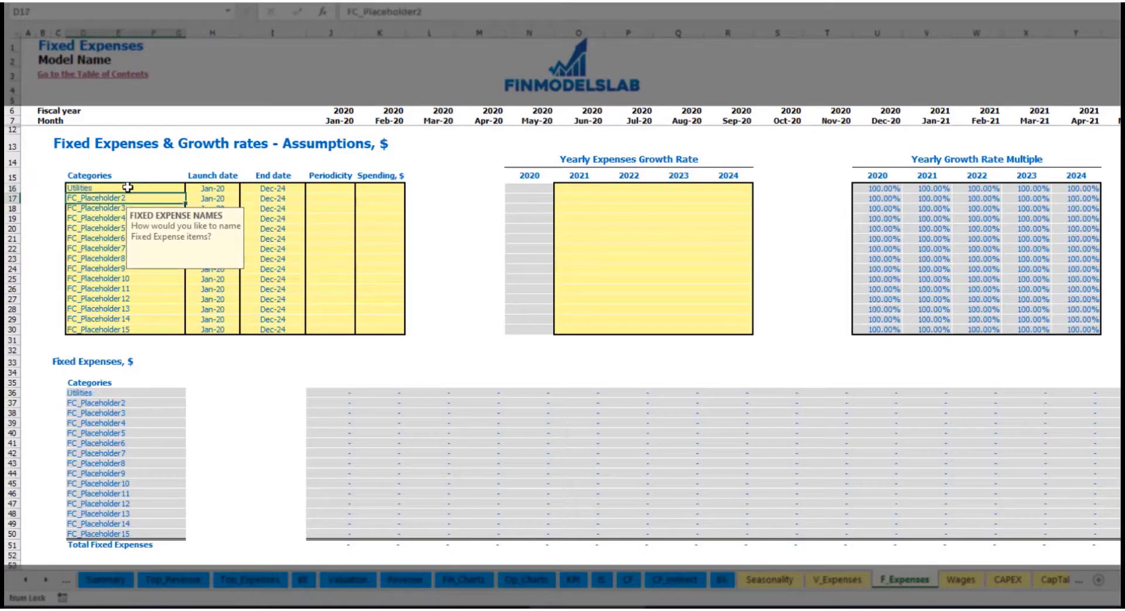
click(219, 189)
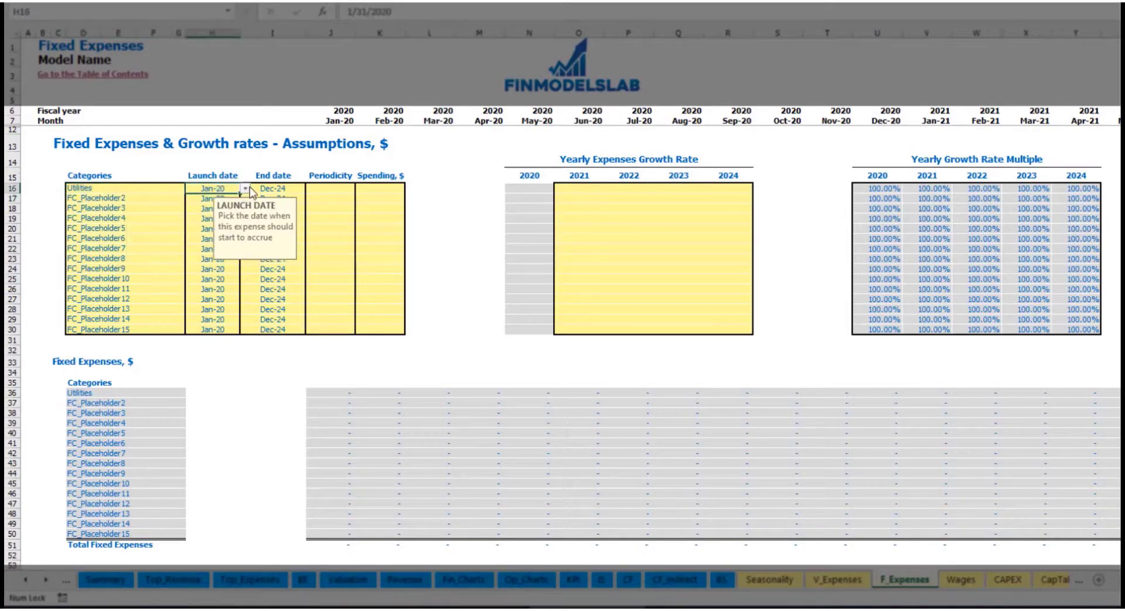
click(245, 189)
click(206, 219)
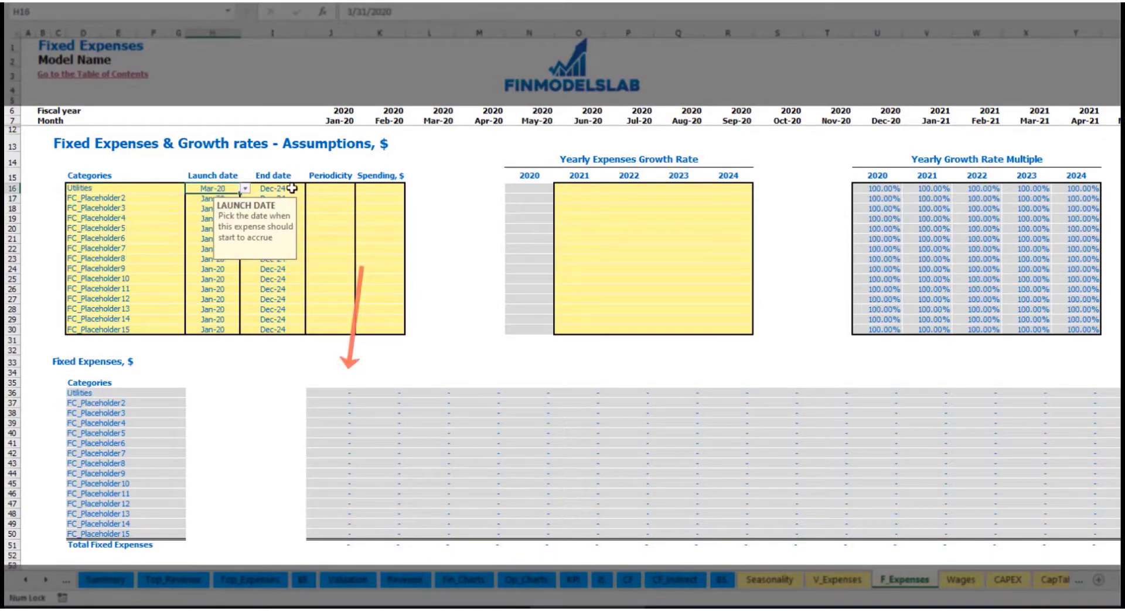
Check the Utilities end date against the full range of months in the Fixed Expenses timeline.
click(285, 188)
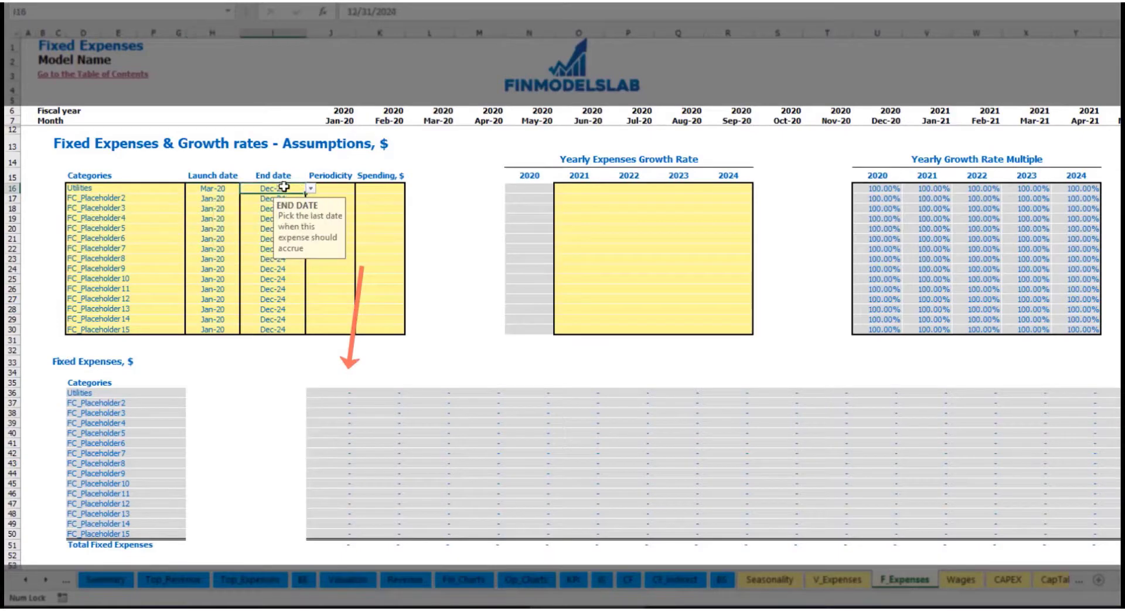
click(338, 121)
key(ctrl+Right)
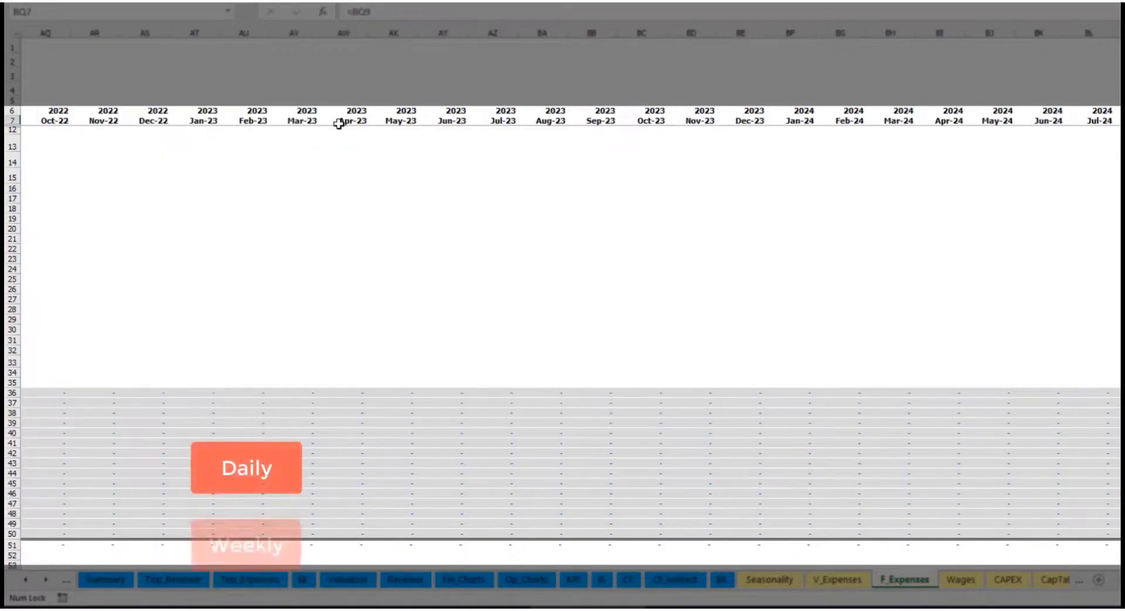
key(ctrl+Left)
key(Left)
key(Left)
key(Left)
key(Left)
key(Left)
key(Left)
key(Left)
key(Left)
key(Left)
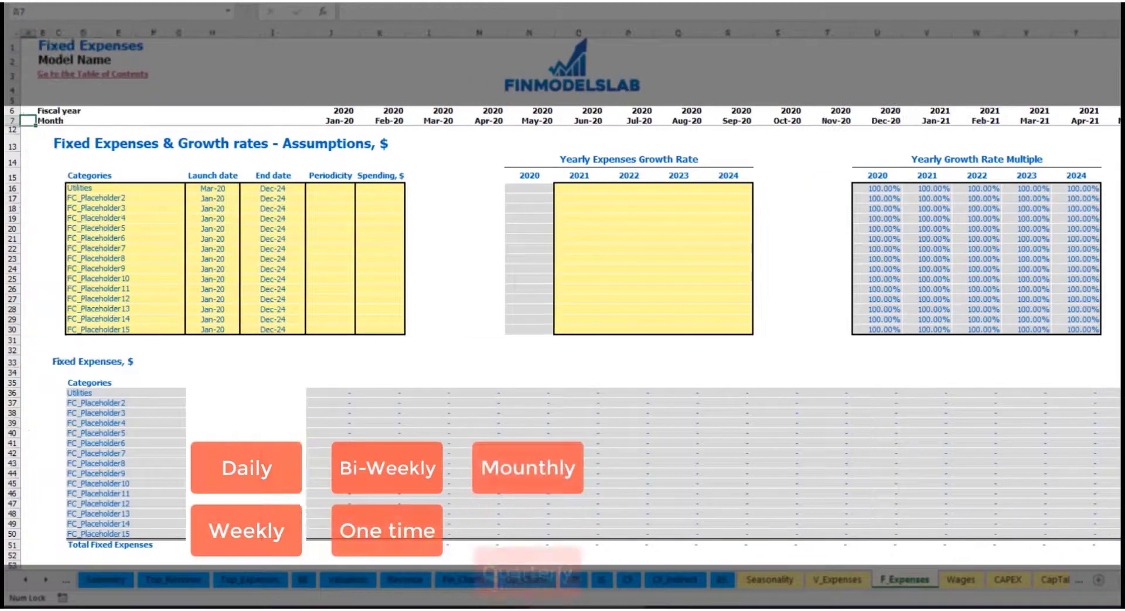
Set the Utilities expense to Daily periodicity with spending of $50.
click(323, 190)
click(360, 188)
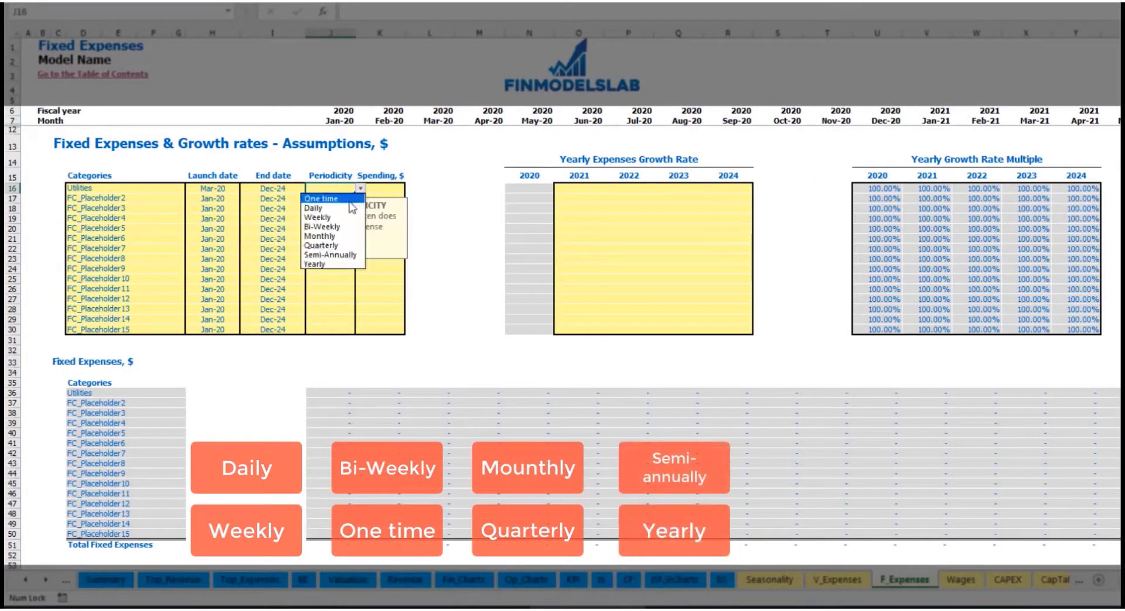
click(344, 209)
key(Right)
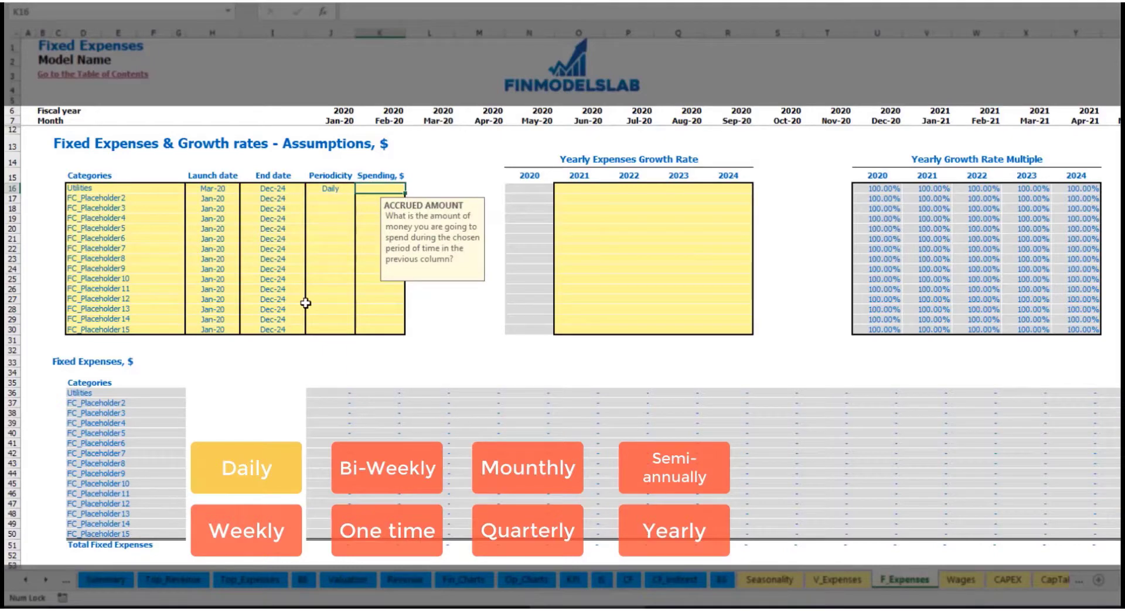
text(50)
key(Return)
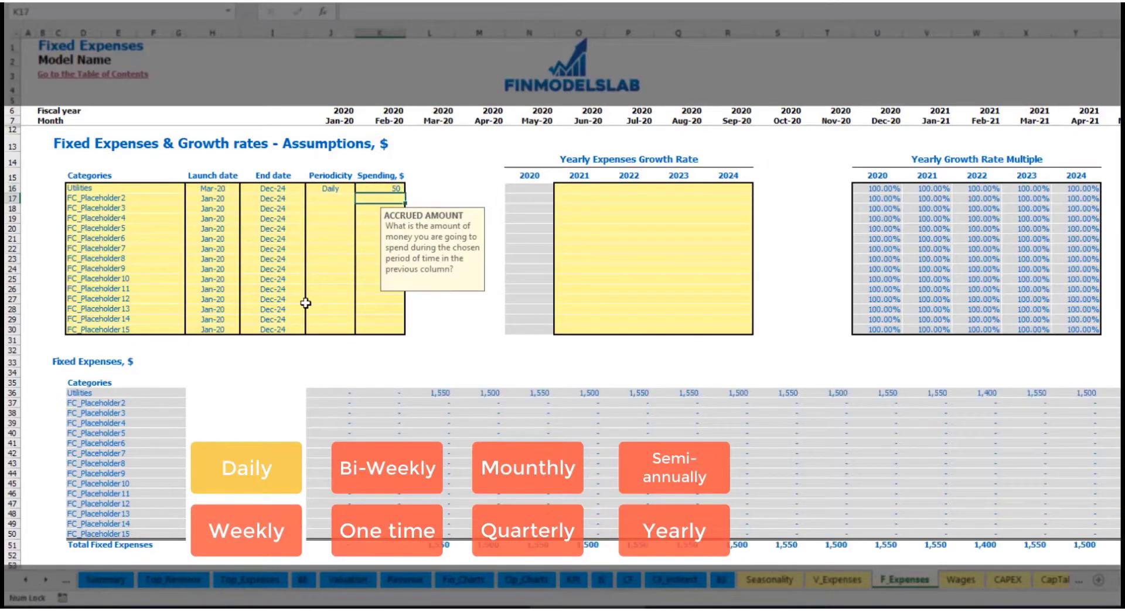
Compare the calculated Utilities amounts for March, April and May 2020 in the monthly Fixed Expenses table.
click(437, 395)
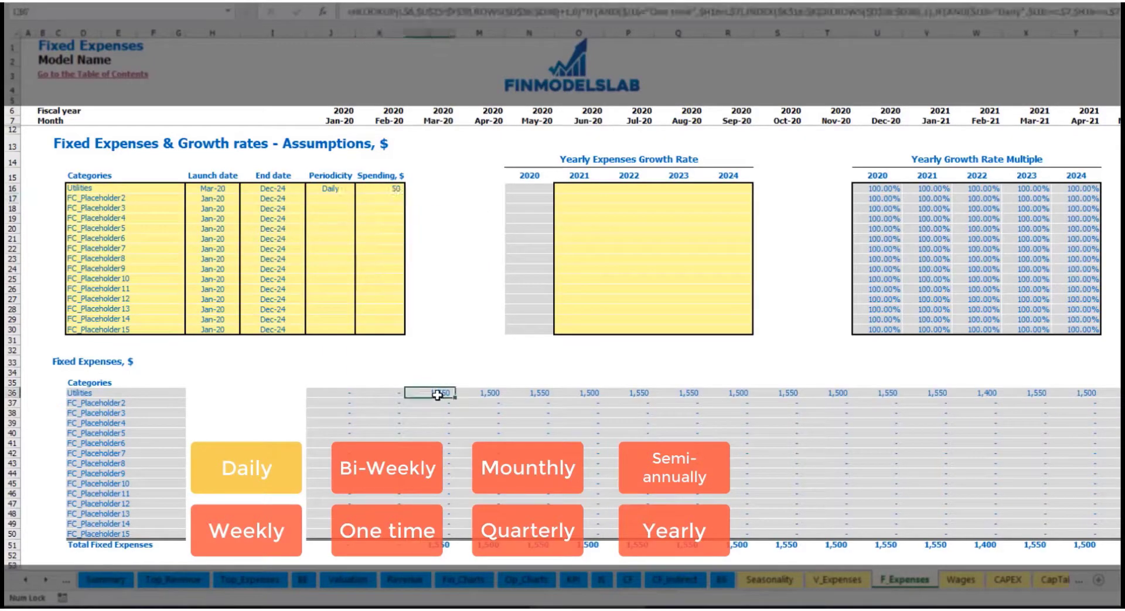
click(487, 399)
click(545, 398)
click(437, 384)
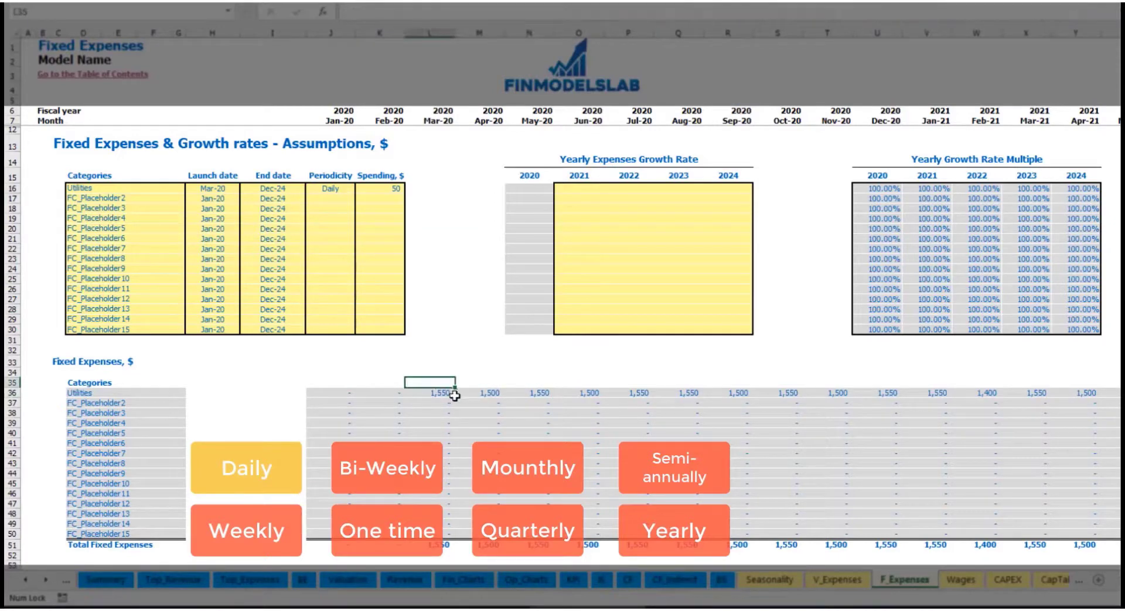
click(448, 395)
click(469, 395)
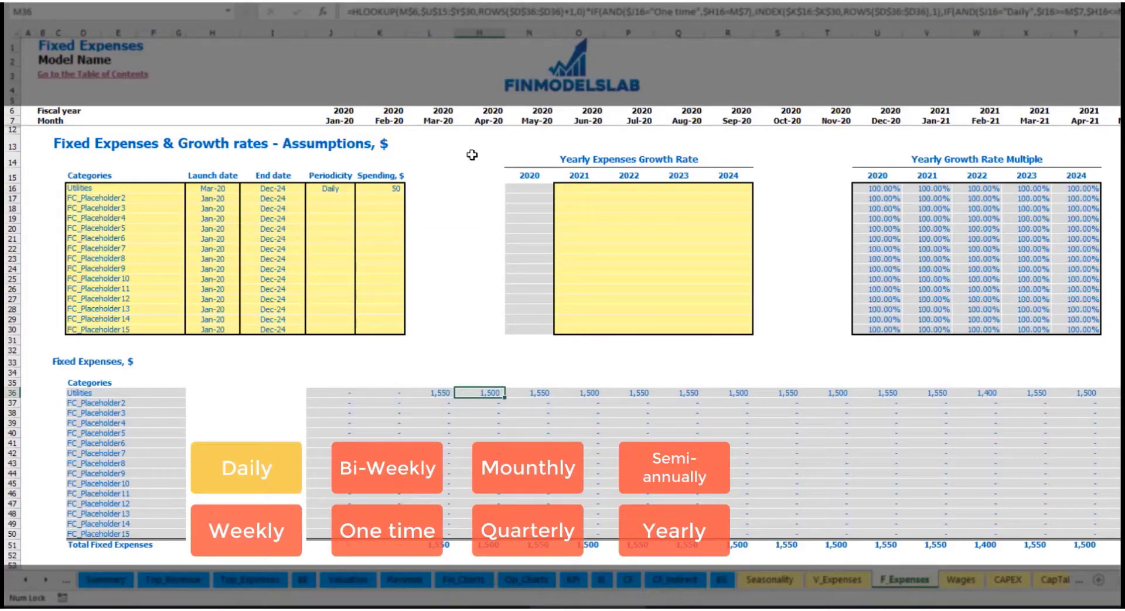
click(432, 119)
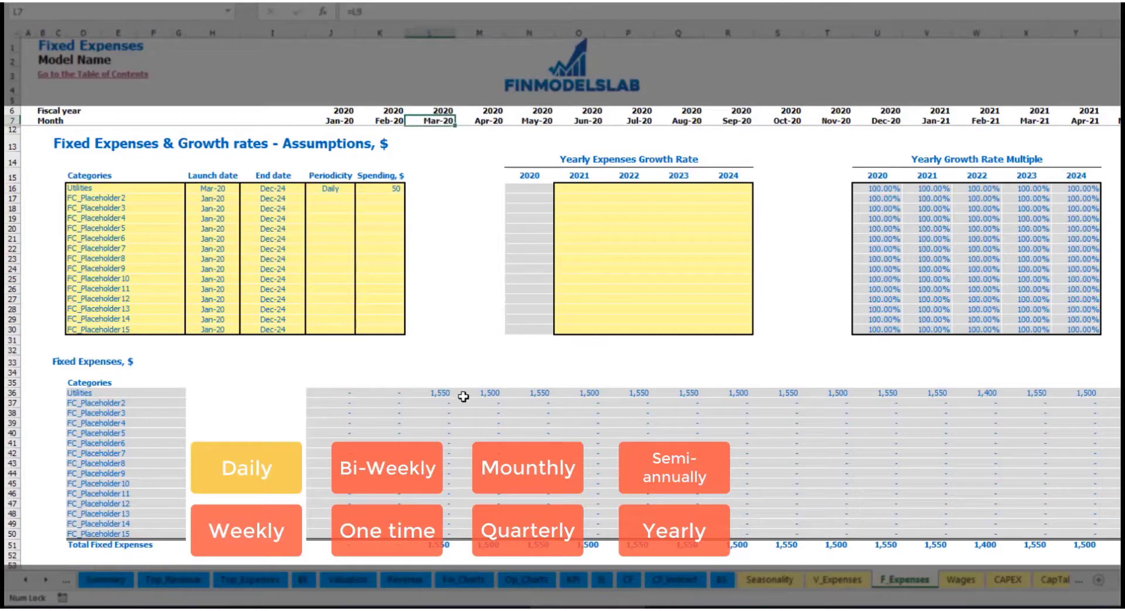
click(443, 394)
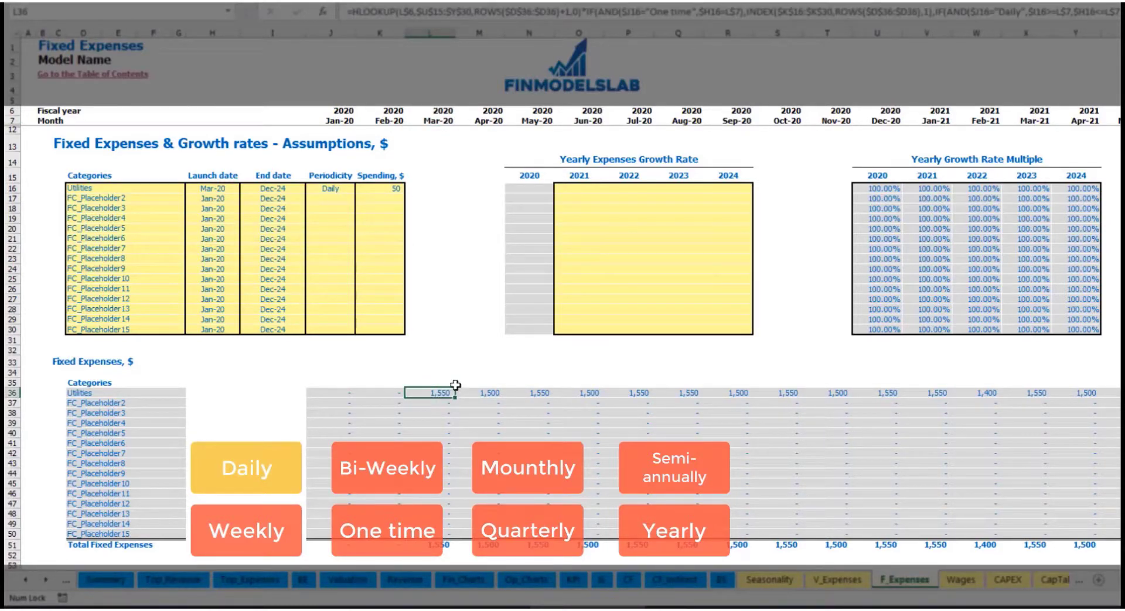
click(492, 394)
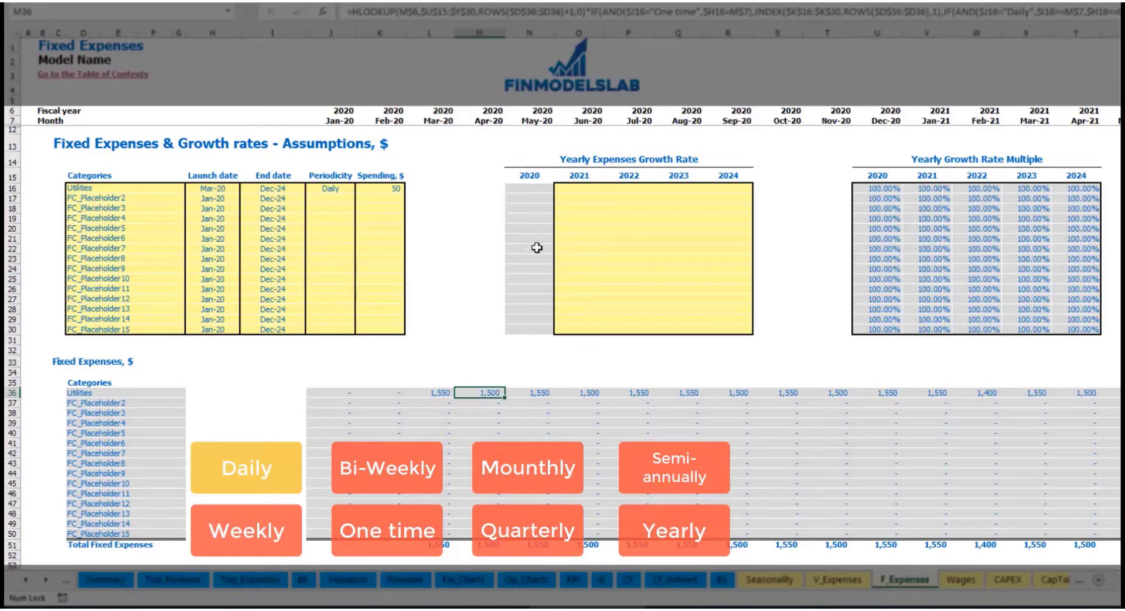
Set the Utilities yearly expenses growth rate to 5% for 2021 and copy it to 2022 through 2024.
click(586, 191)
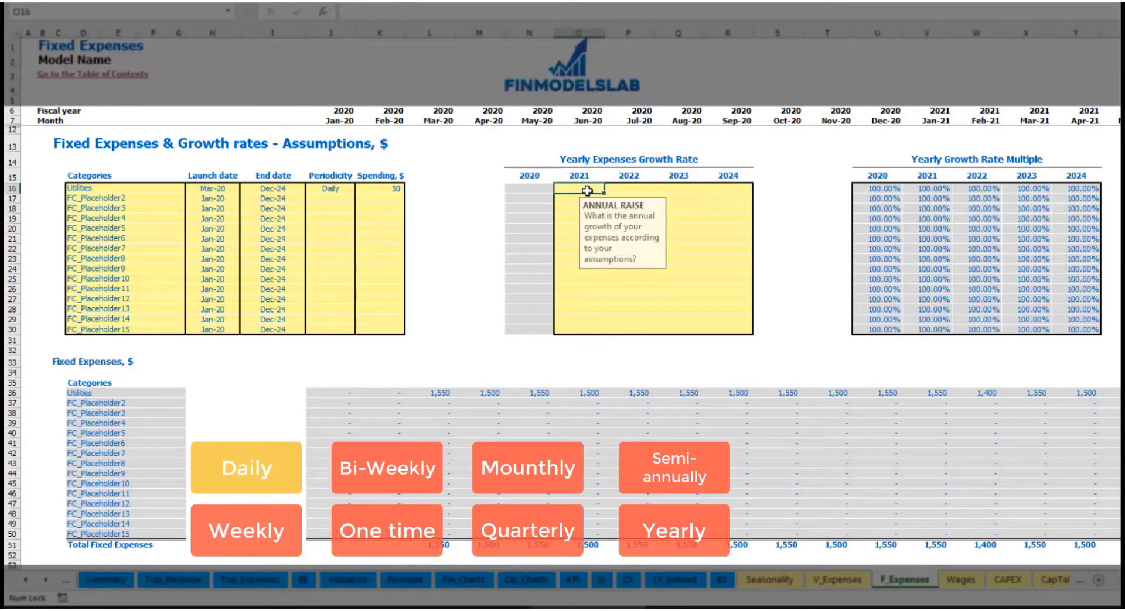
text(5%)
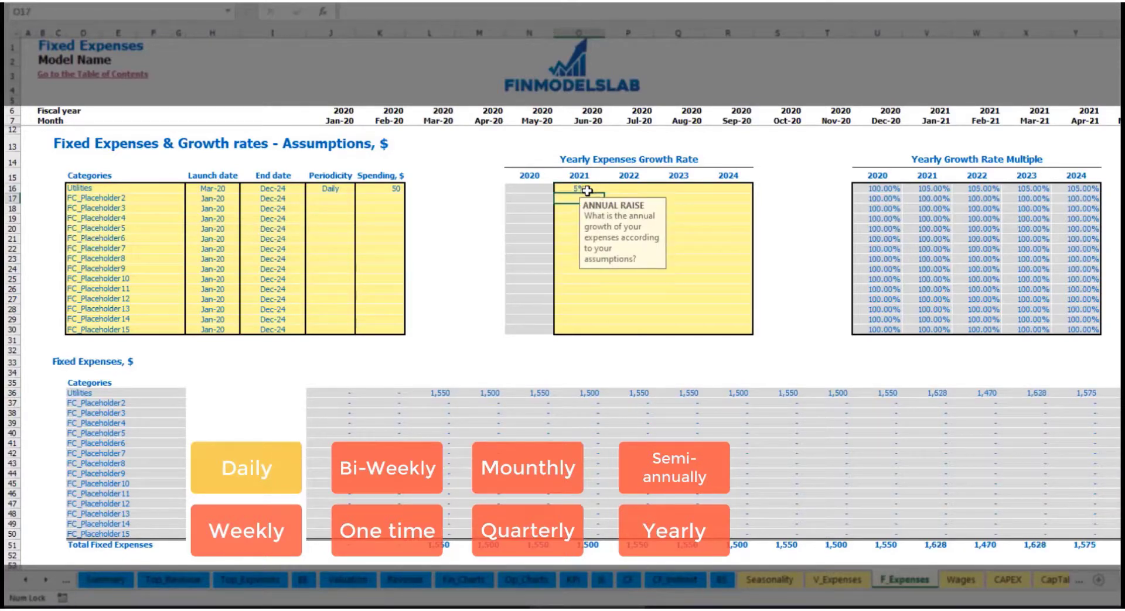
key(ctrl+Return)
key(ctrl+c)
key(Right)
key(shift+Right)
key(shift+Right)
key(ctrl+v)
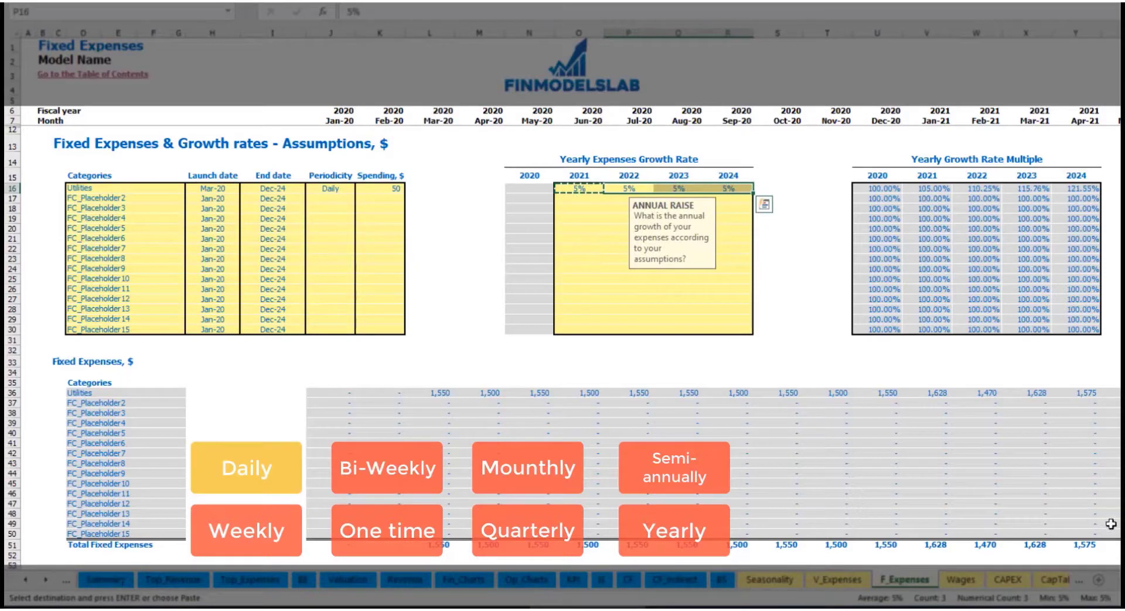
drag(580, 189, 726, 188)
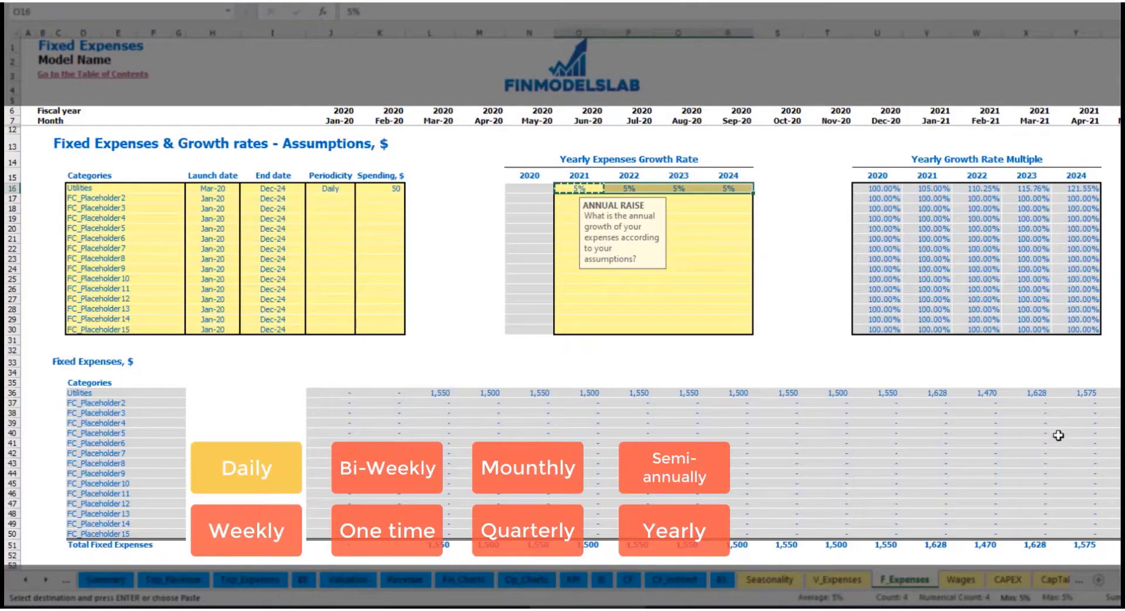
drag(1116, 580, 1040, 566)
Rename the second fixed expense category, FC_Placeholder2, as Advertising.
click(136, 197)
text(Advertising)
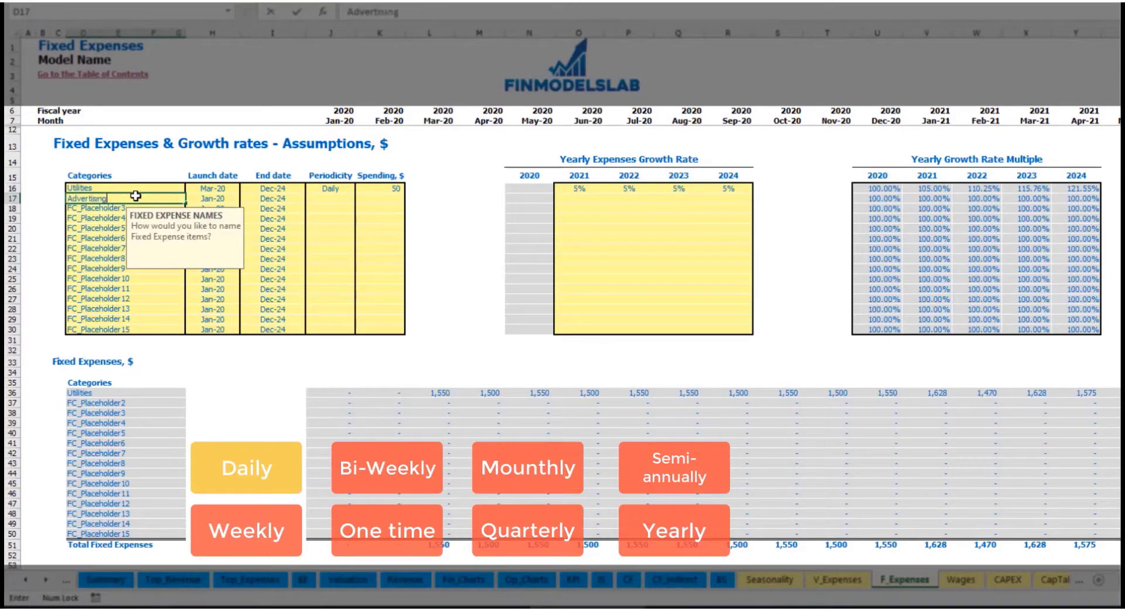
key(Return)
Set the Advertising expense's launch date to Mar-20 and its end date to Aug-24.
click(212, 201)
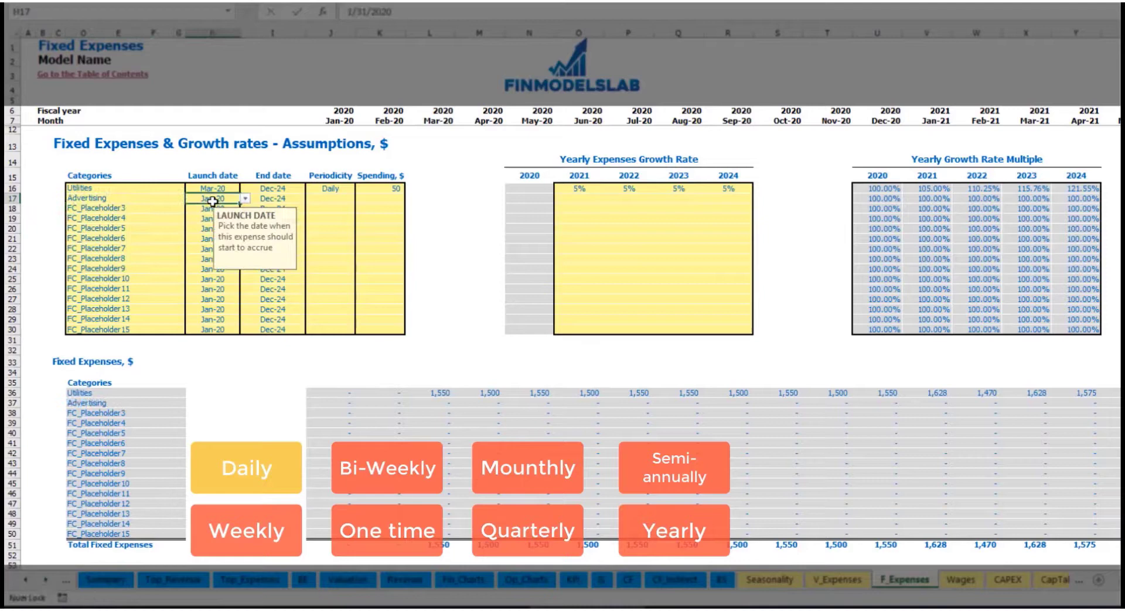
click(246, 200)
click(211, 227)
click(283, 199)
click(310, 199)
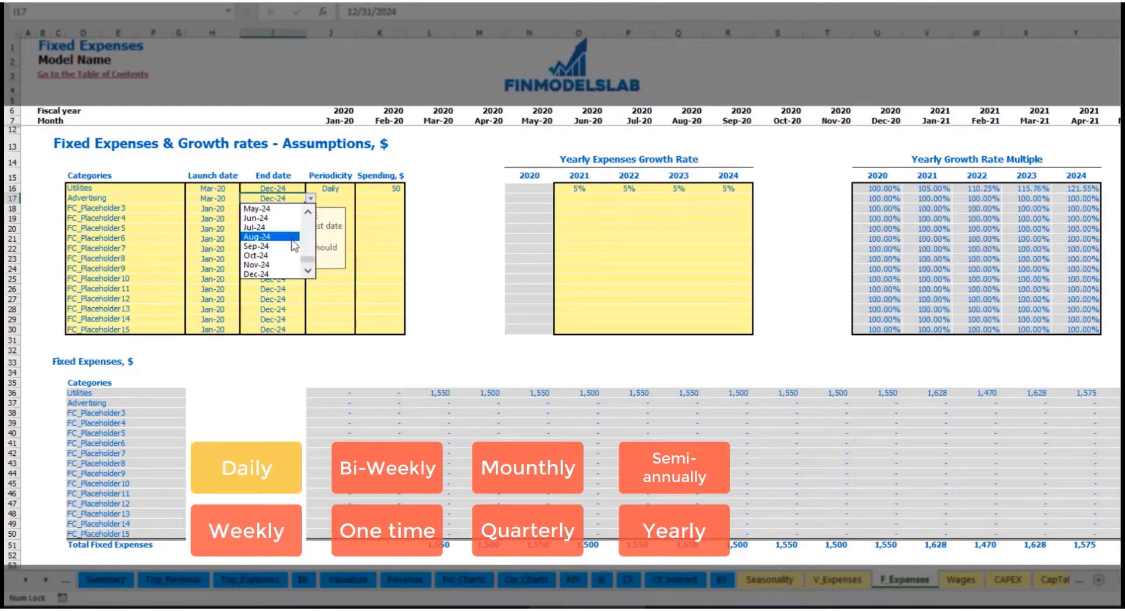
click(275, 237)
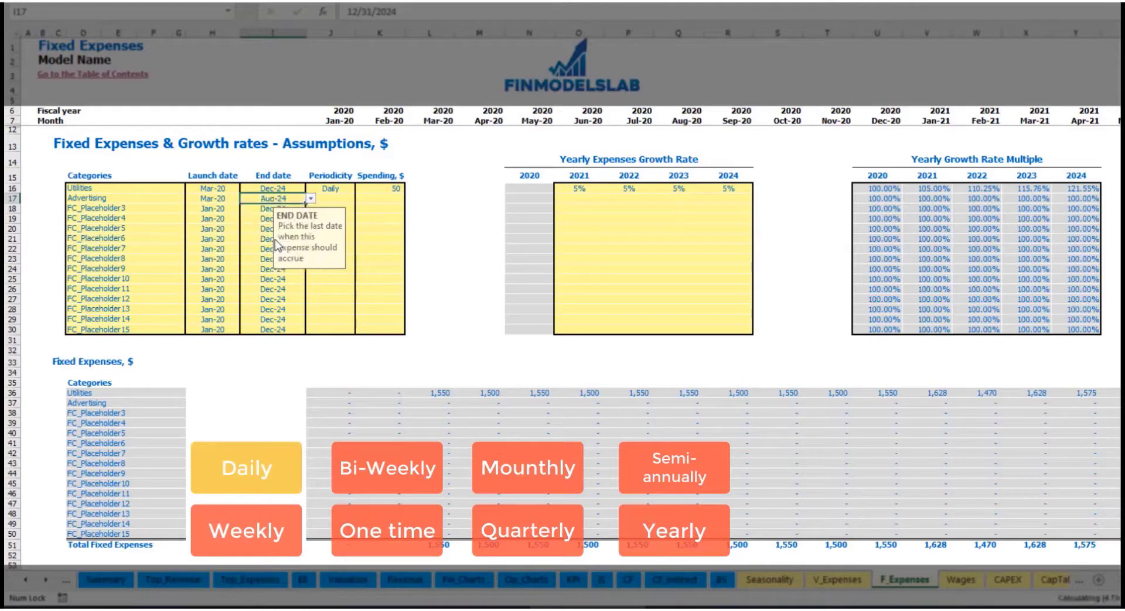
Set the Advertising expense to Weekly periodicity with spending of $100.
click(329, 197)
click(360, 198)
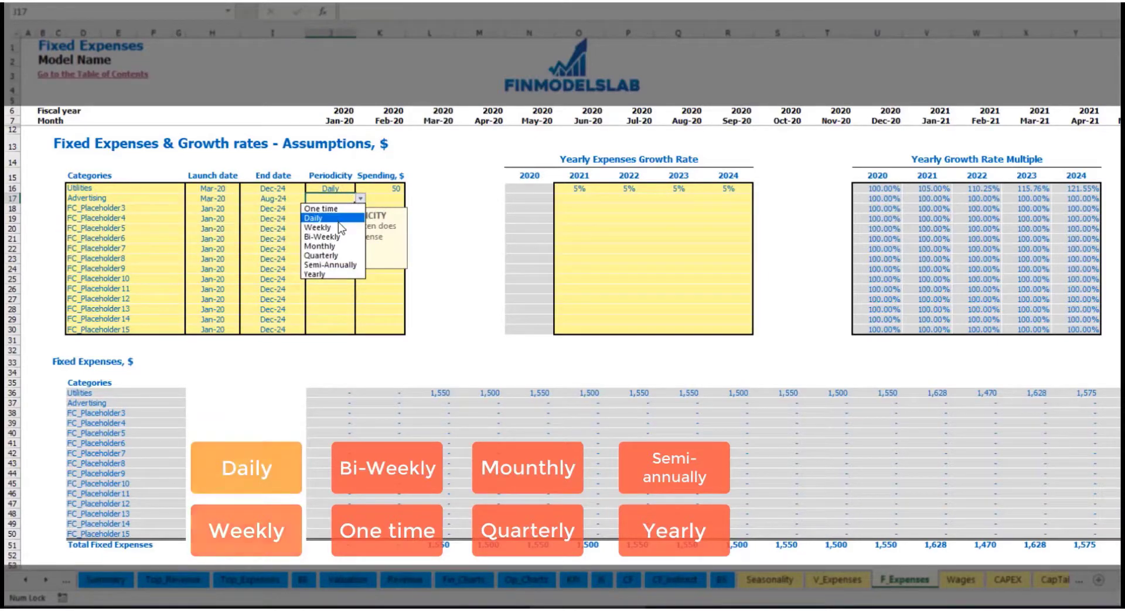
click(328, 228)
click(377, 201)
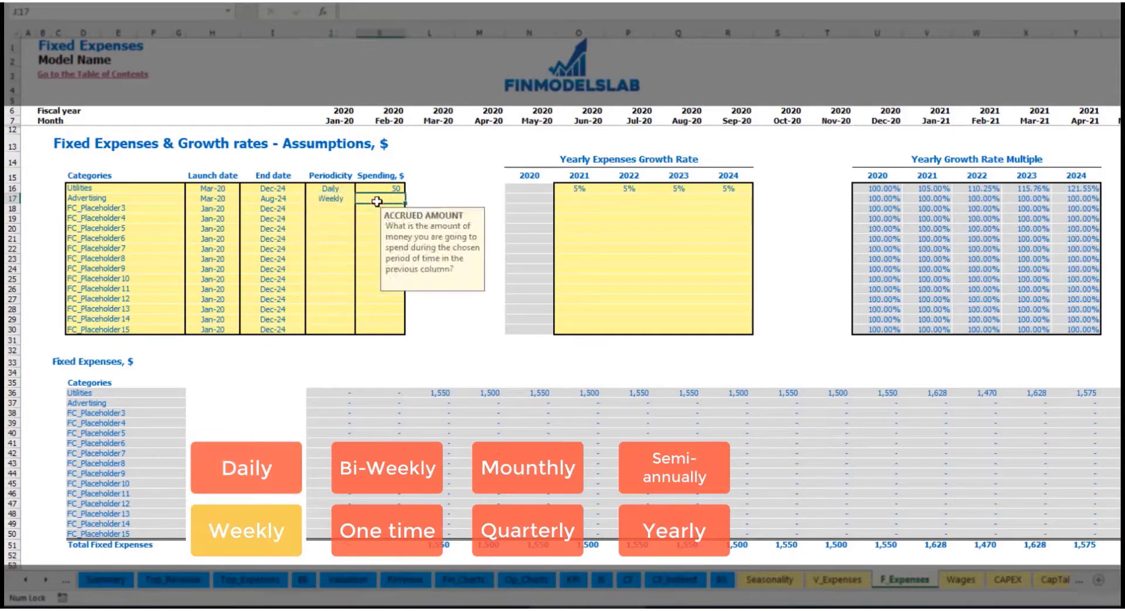
text(100)
key(Return)
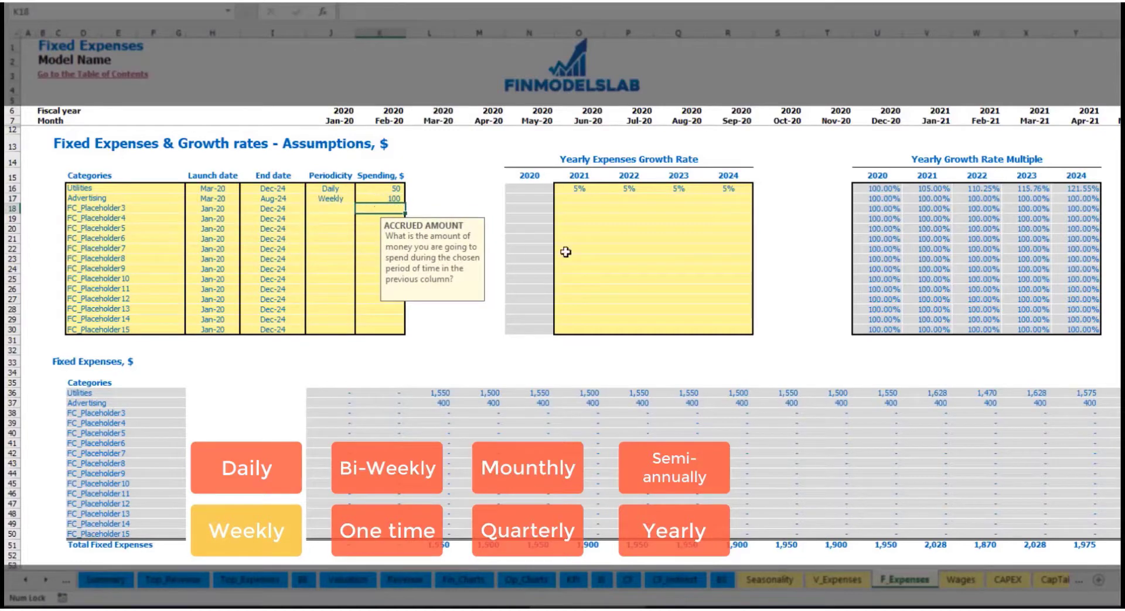
Check the monthly Advertising amounts in the Fixed Expenses table from March 2020 through to August 2024.
click(446, 405)
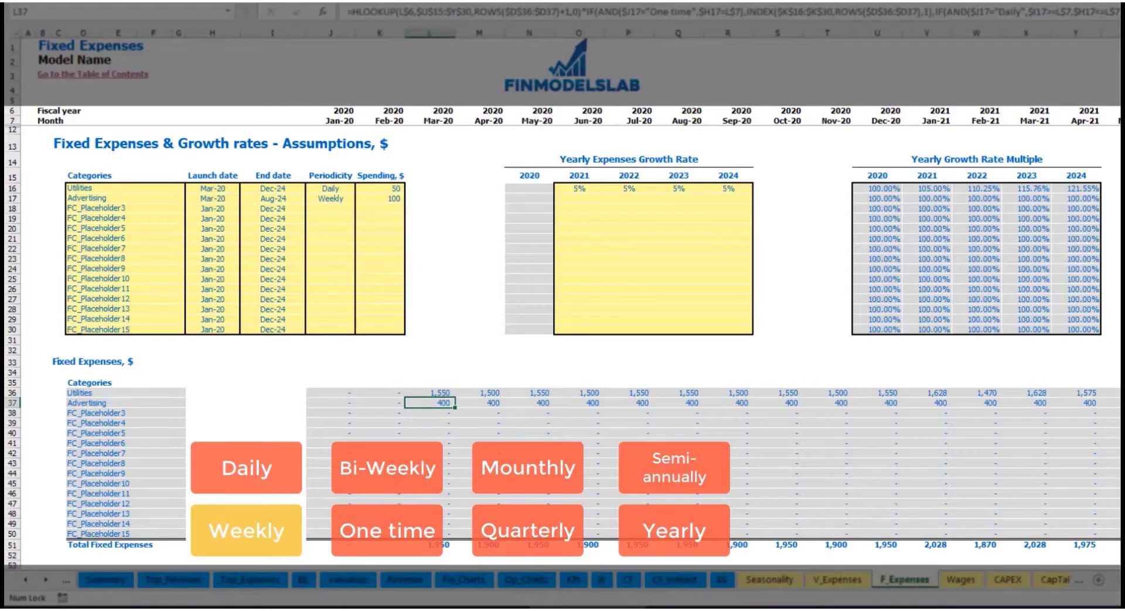
drag(1114, 581, 1124, 581)
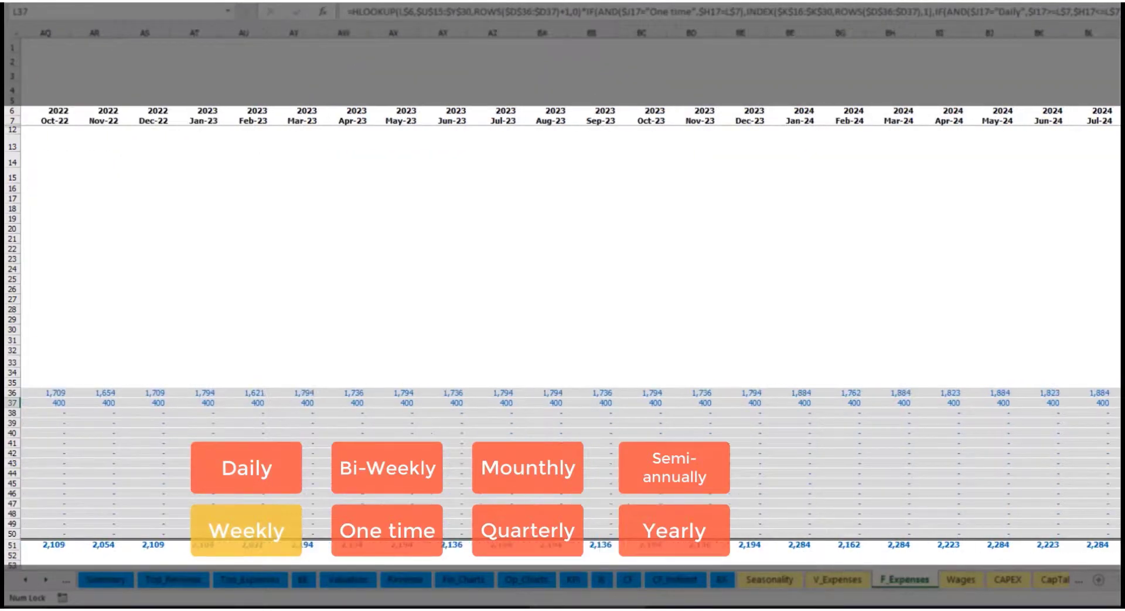
click(1117, 34)
click(1116, 403)
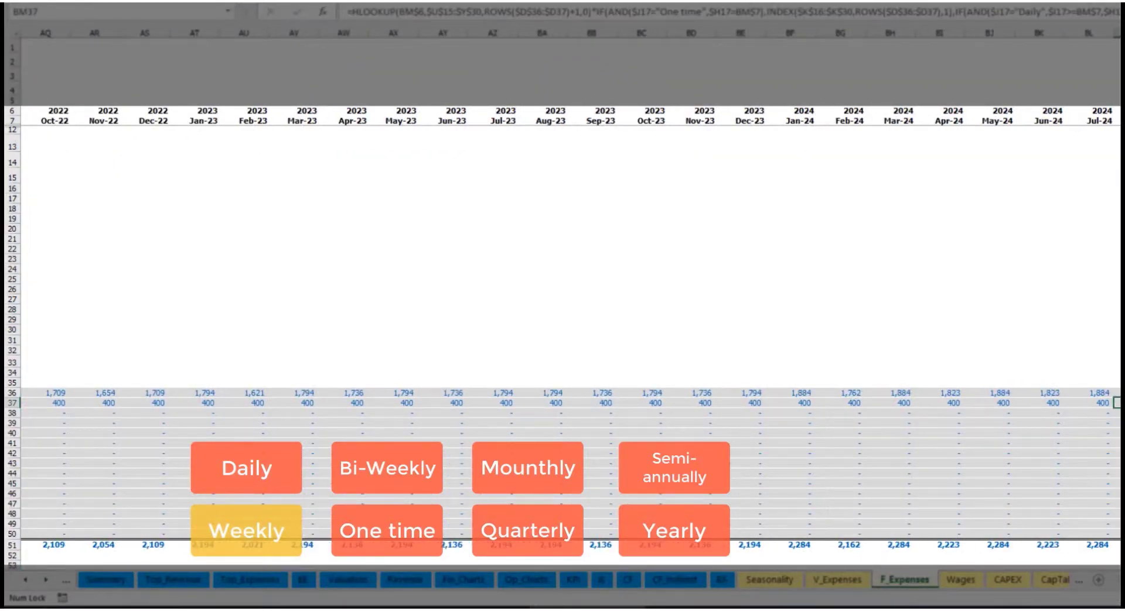
drag(1120, 581, 906, 605)
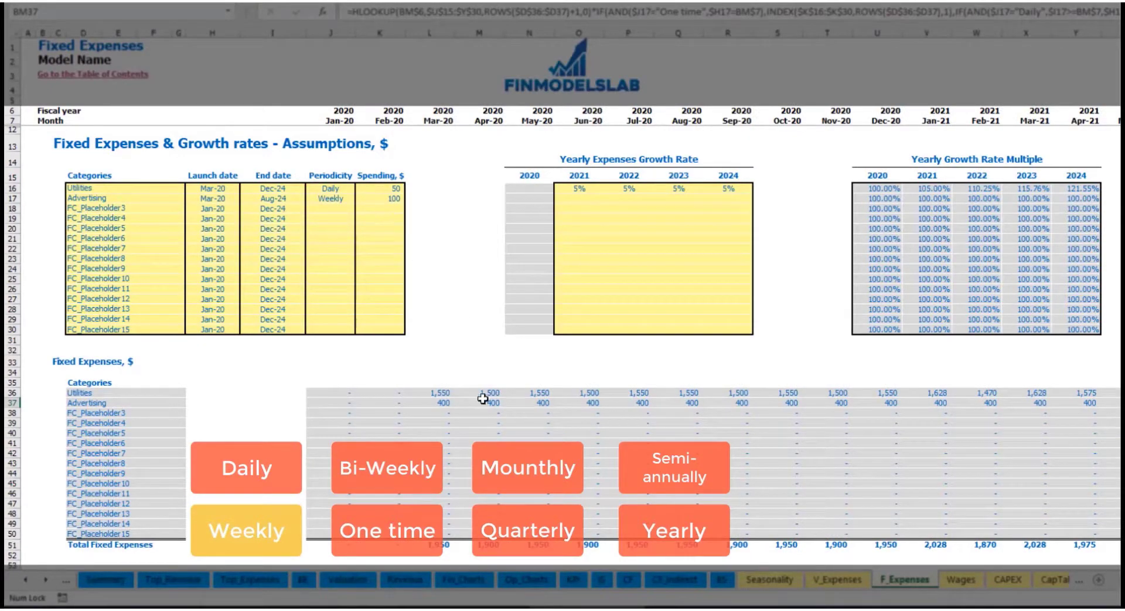
Change the Advertising expense to Bi-Weekly periodicity with spending of $500.
click(337, 198)
click(359, 199)
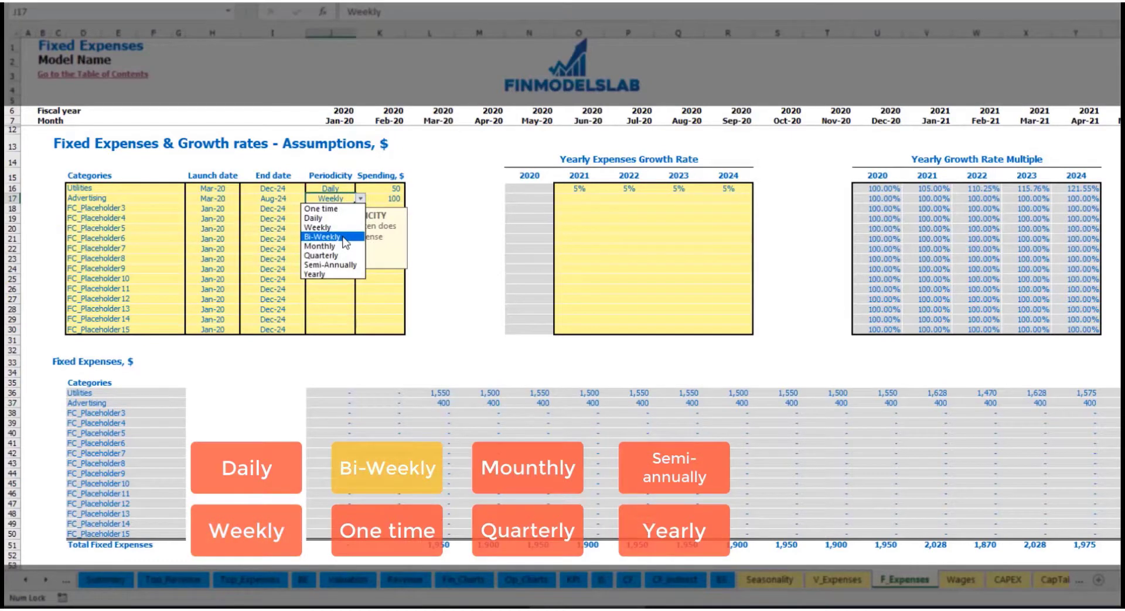
click(323, 236)
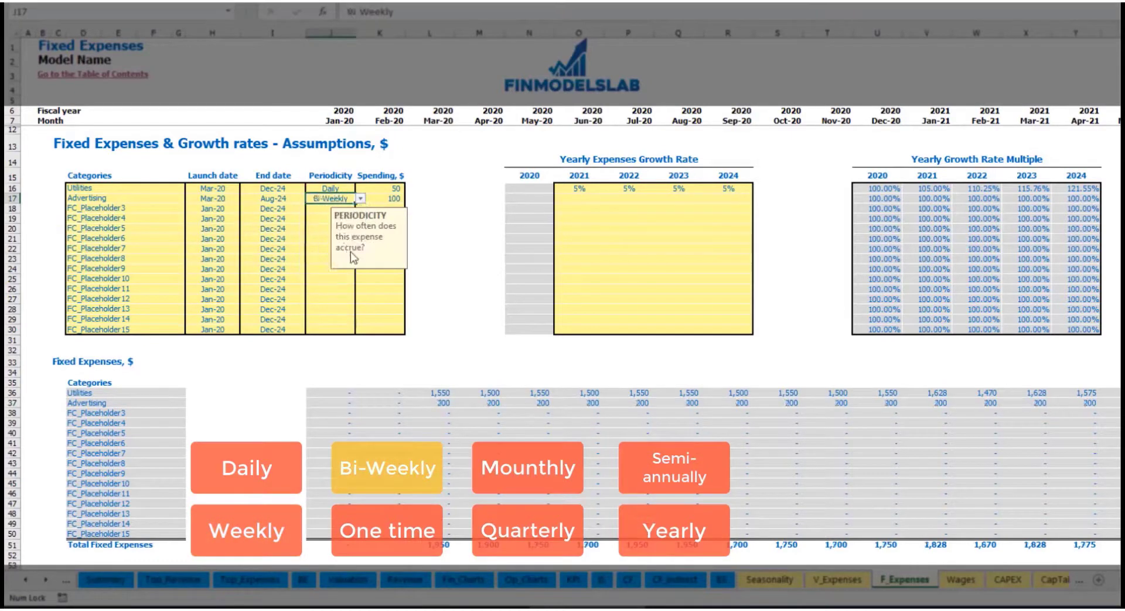
click(378, 199)
text(50)
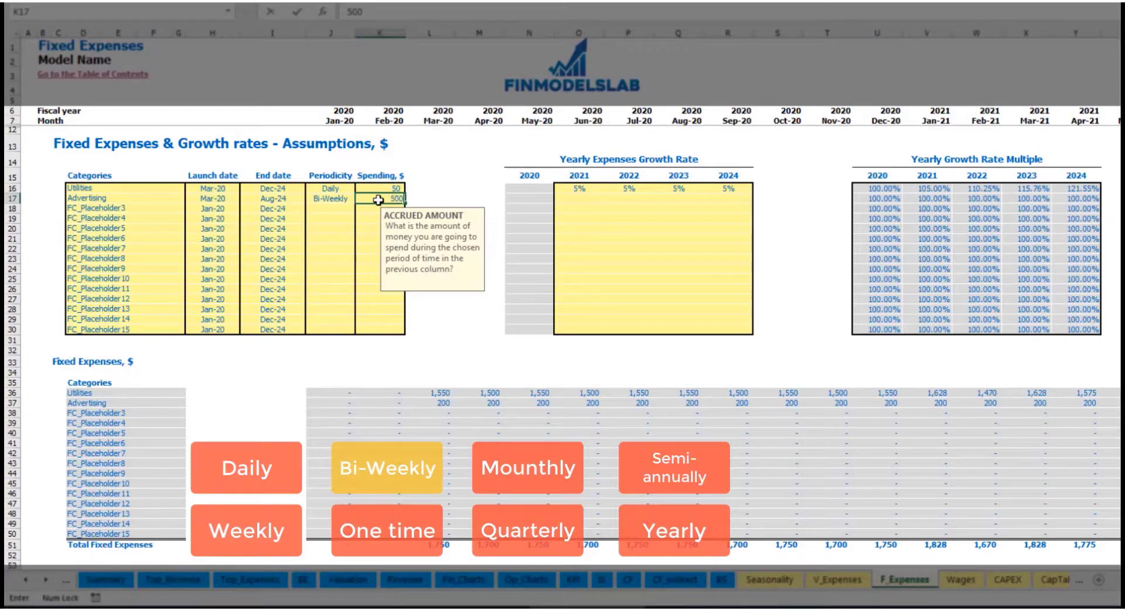
text(0)
key(Return)
Change the Advertising expense's launch date to Jul-20.
click(222, 190)
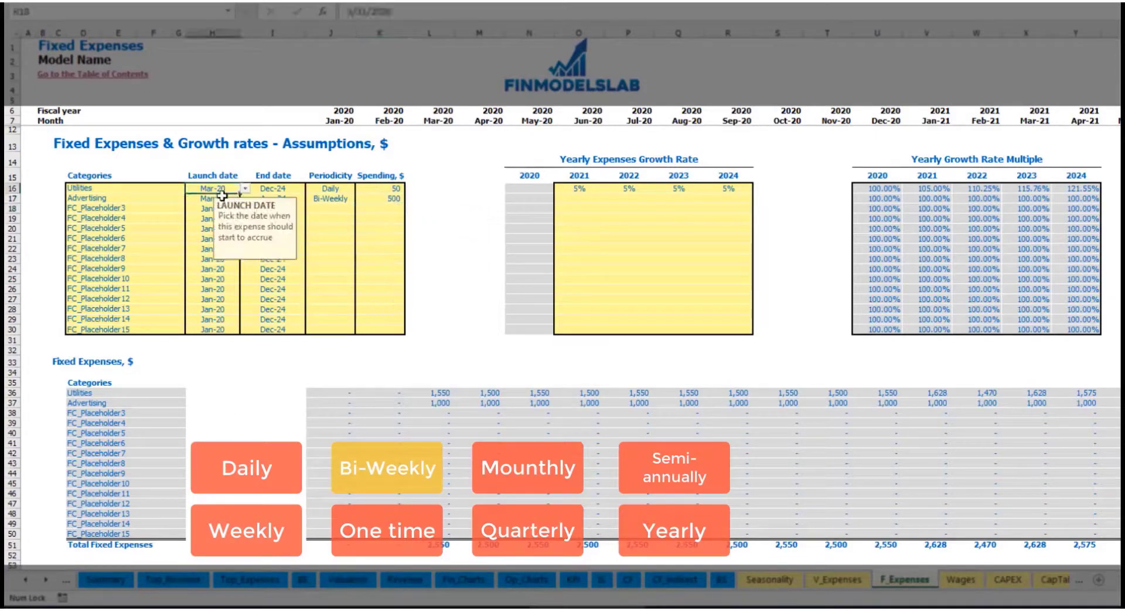
click(222, 199)
click(244, 199)
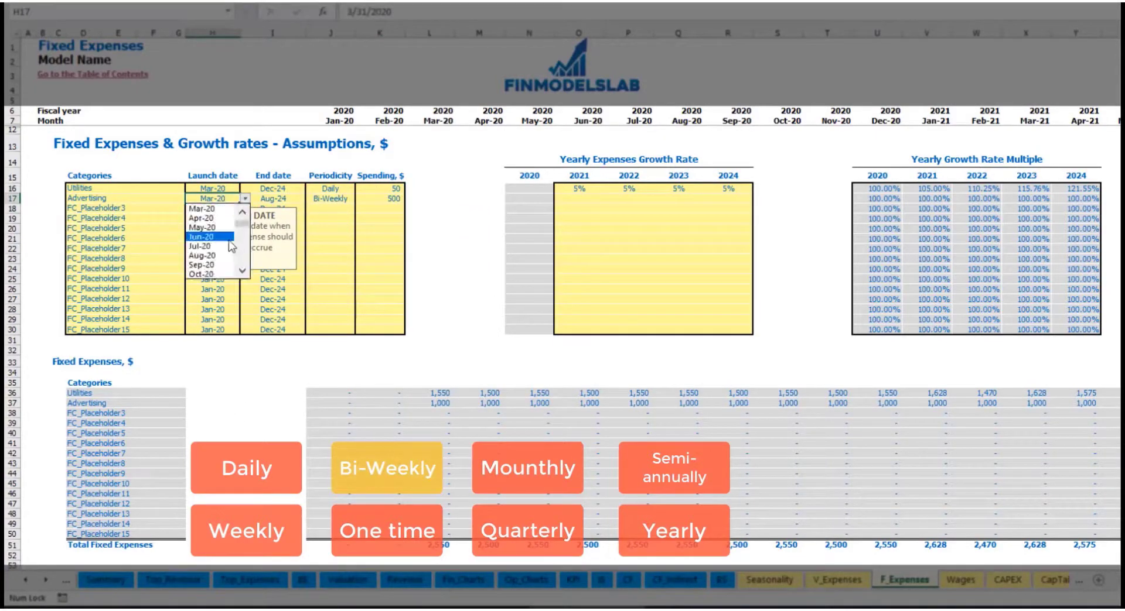
click(230, 246)
Examine the monthly Advertising amounts in the Fixed Expenses table starting from July 2020.
click(638, 405)
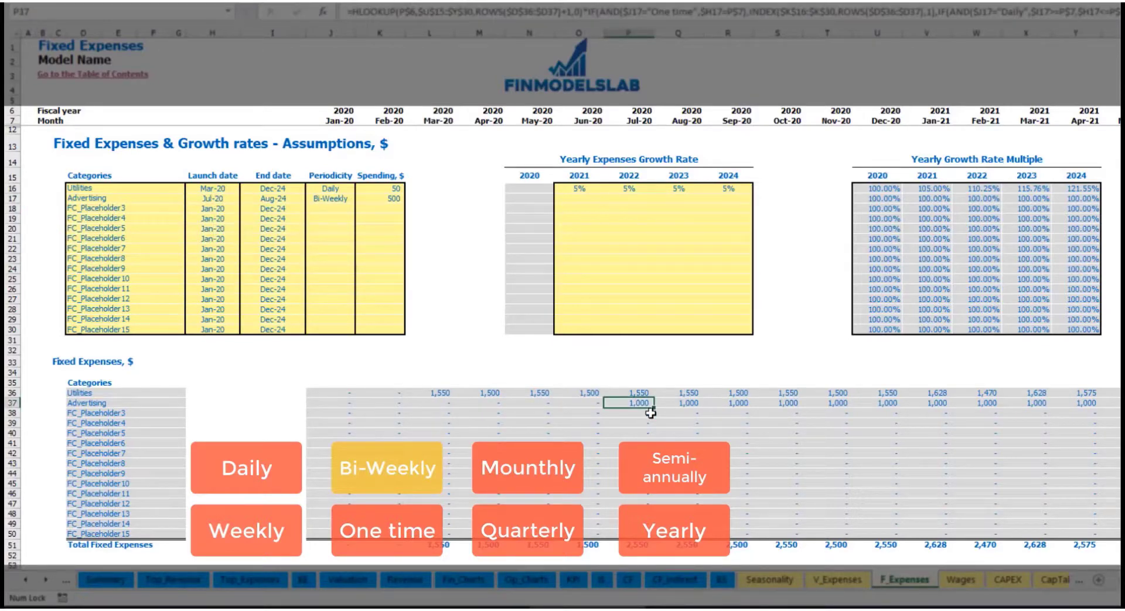
key(Right)
key(Right)
key(Right)
key(Right)
key(Right)
key(Right)
key(Right)
key(Right)
key(Right)
key(Right)
key(Right)
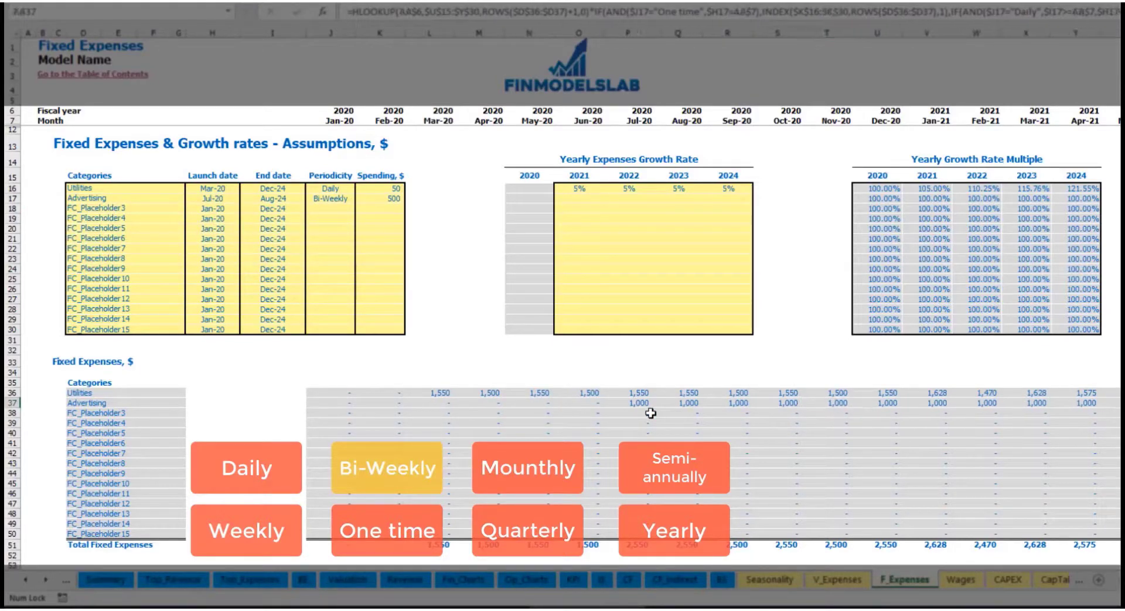
key(ctrl+Left)
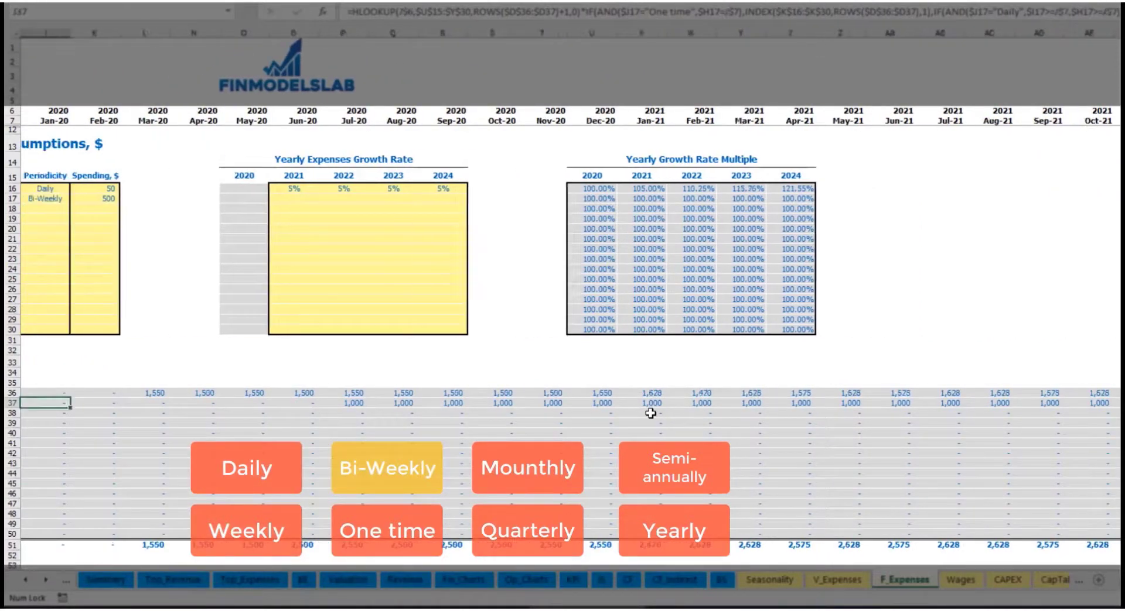
key(ctrl+Left)
click(614, 404)
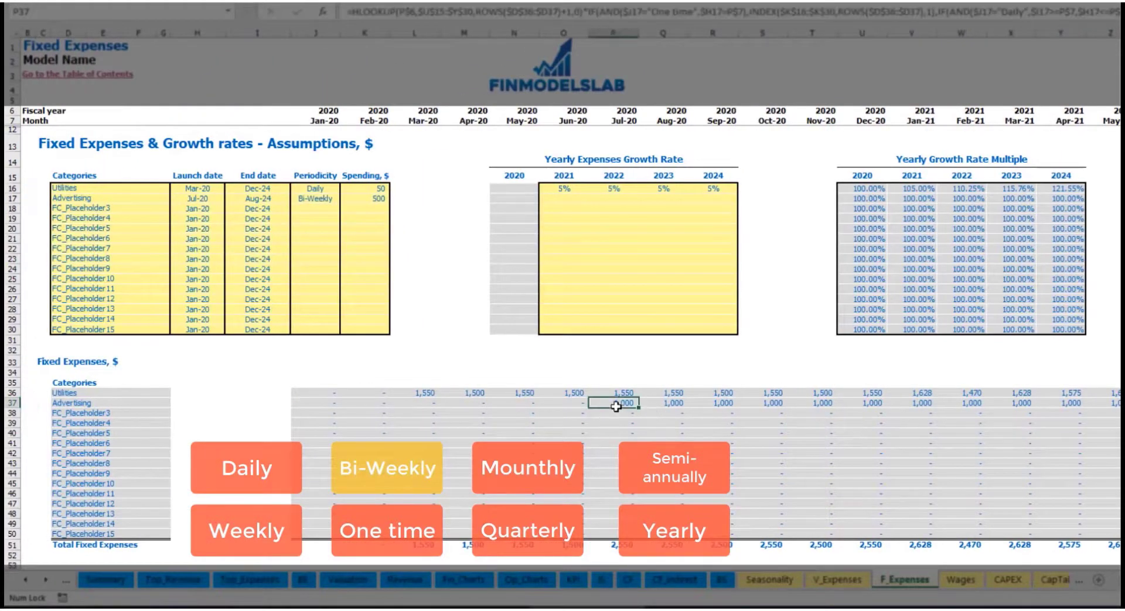
Set the Advertising yearly expenses growth rate to 3% for 2021 and copy it to 2022 through 2024.
click(562, 200)
text(3%)
key(Return)
key(Up)
key(ctrl+c)
key(Right)
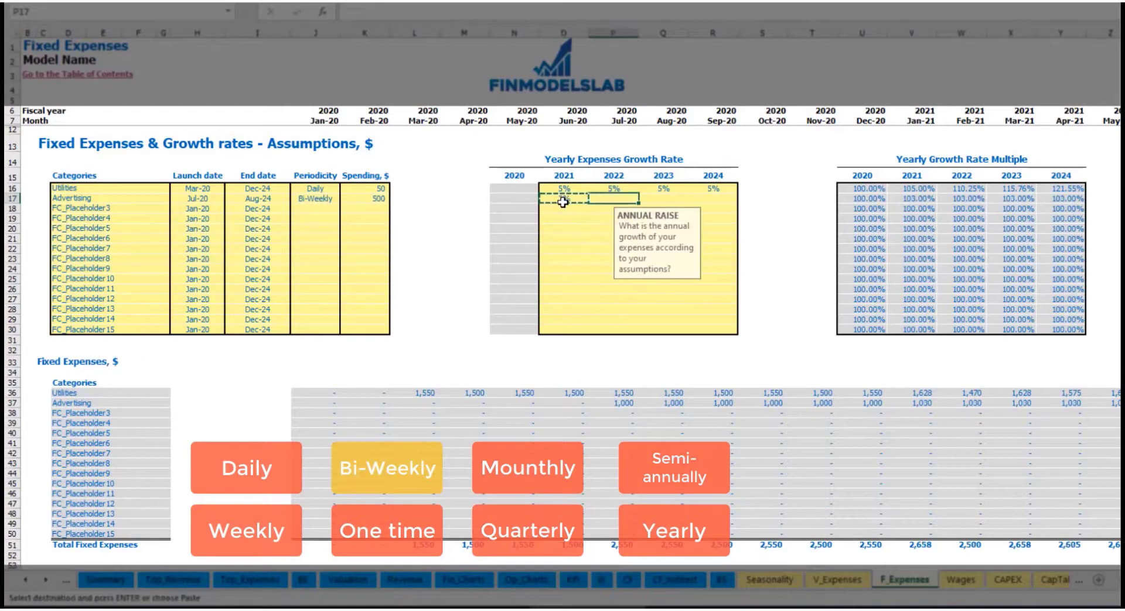
key(shift+Right)
key(shift+Right)
key(ctrl+v)
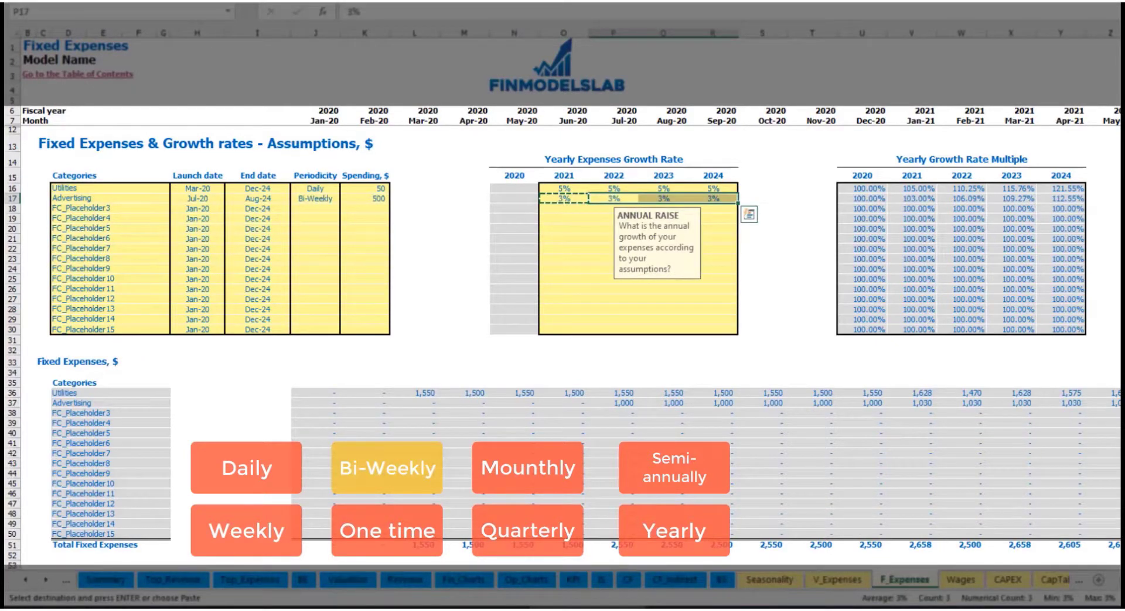
Review how the growth rate affects the monthly Advertising amounts from January 2021 up to the expense's end date.
click(1123, 414)
click(1077, 403)
click(961, 403)
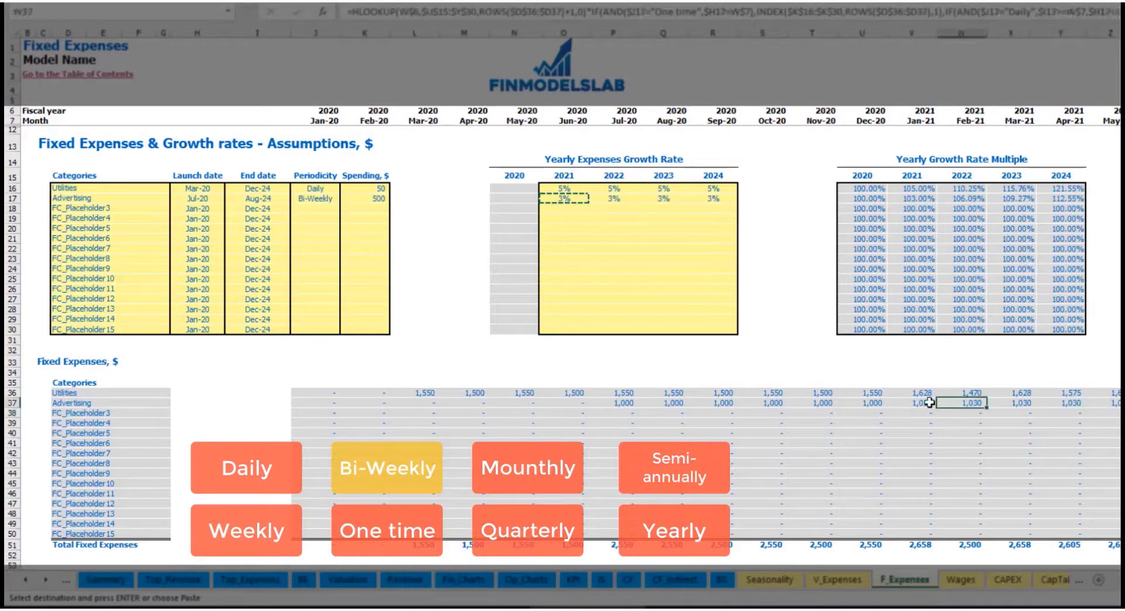
click(912, 403)
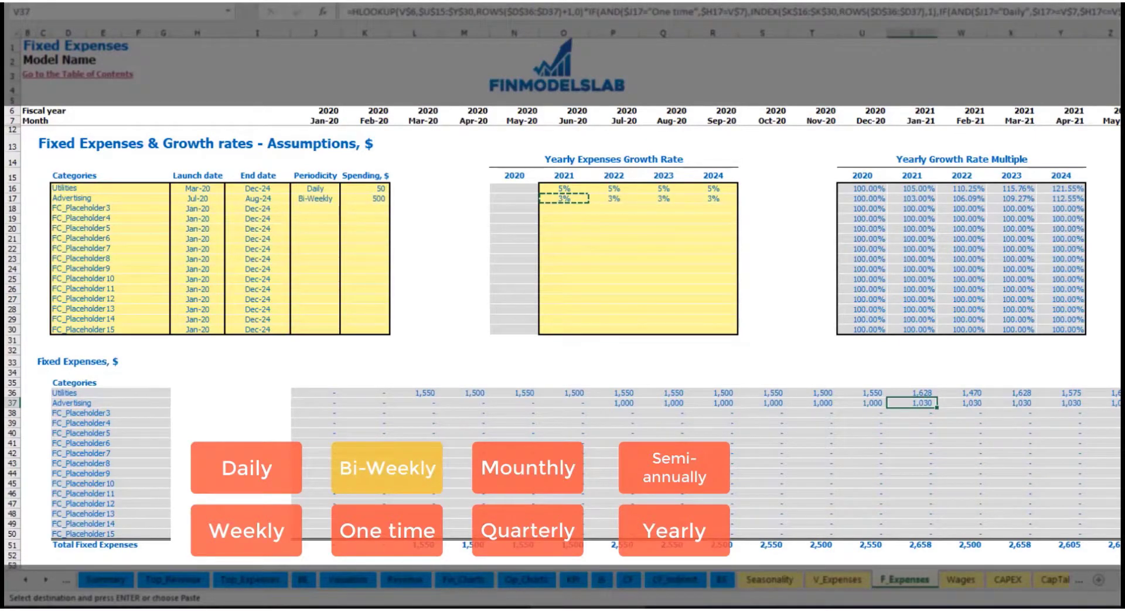
scroll(961, 403, right, 10)
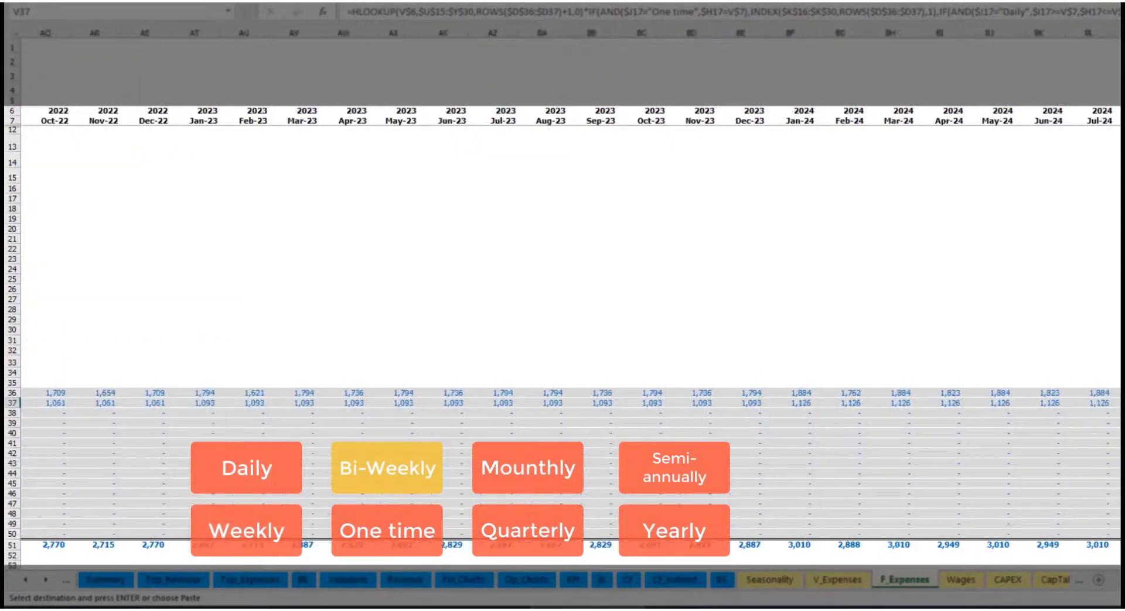
click(1116, 33)
scroll(1096, 345, left, 10)
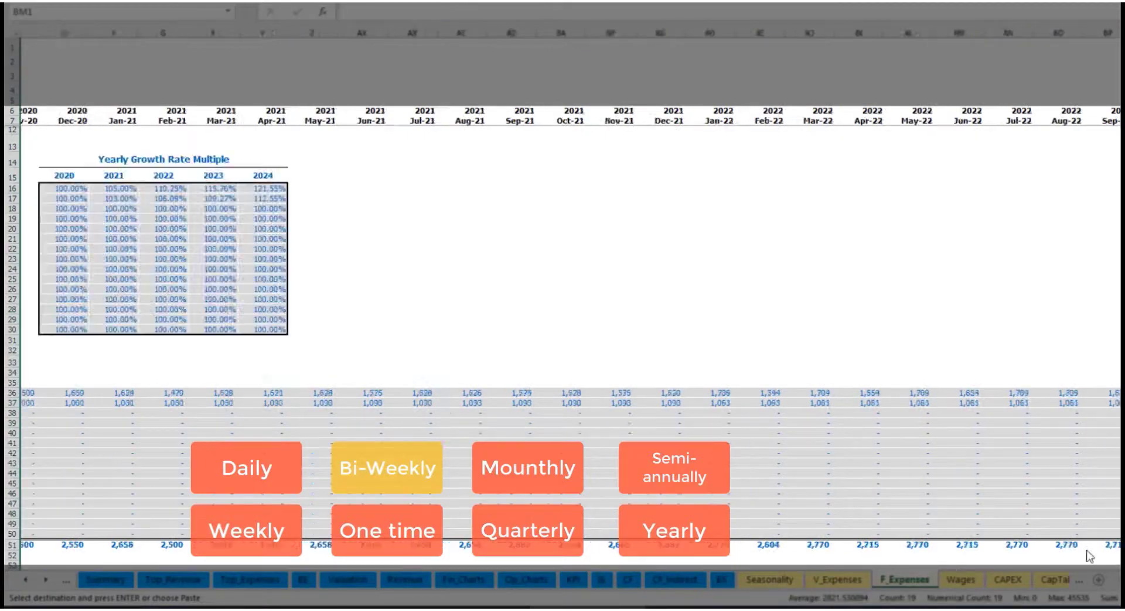
click(274, 199)
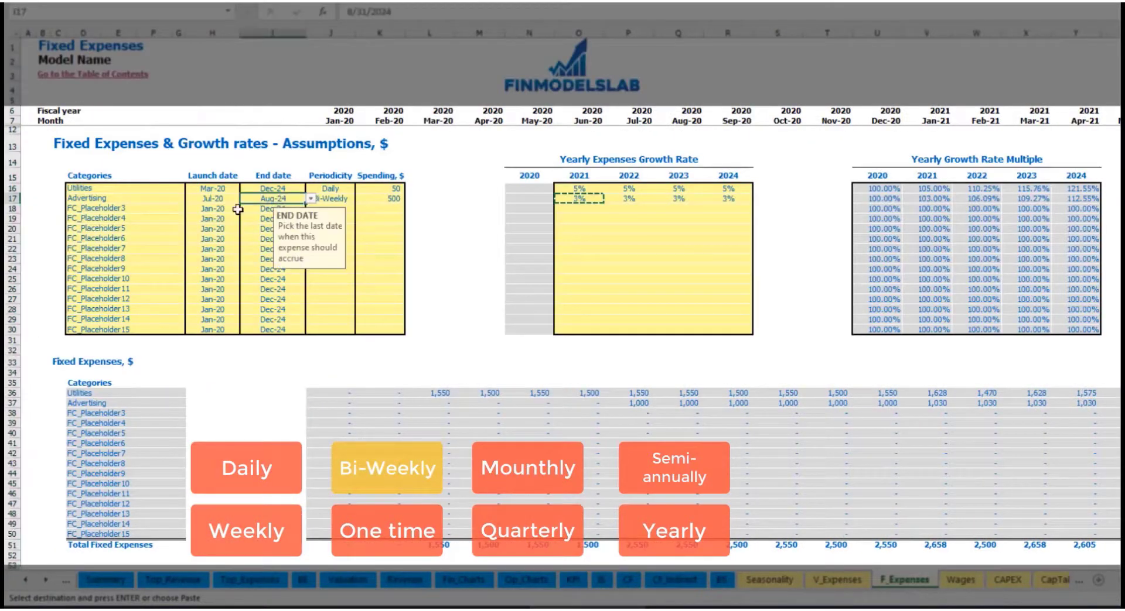
Rename the third fixed expense category, FC_Placeholder3, as Office Setup.
click(102, 207)
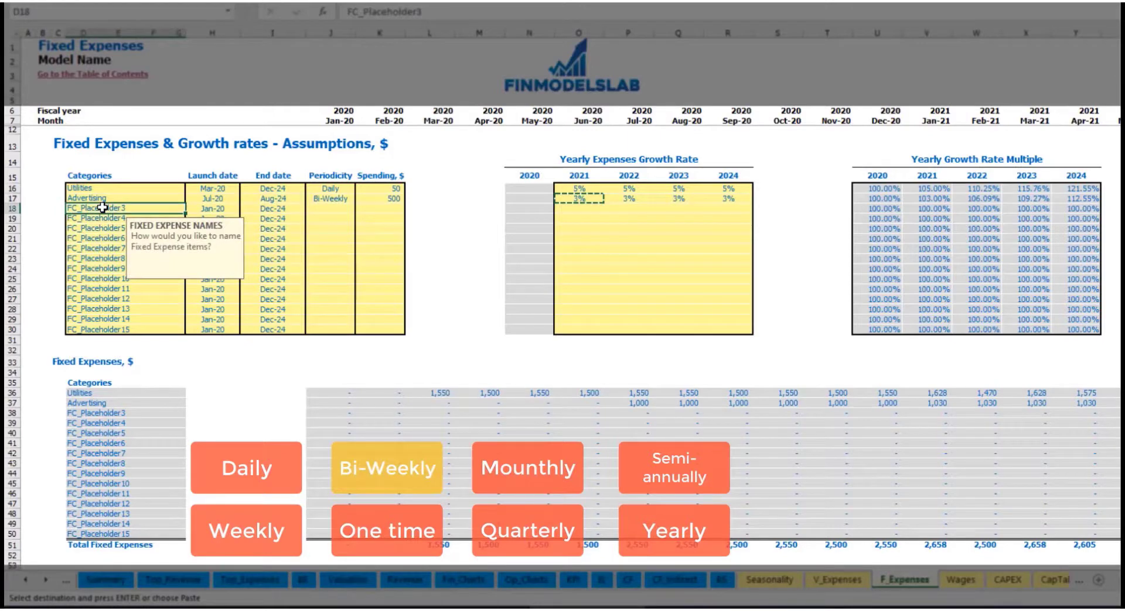
text(Setup)
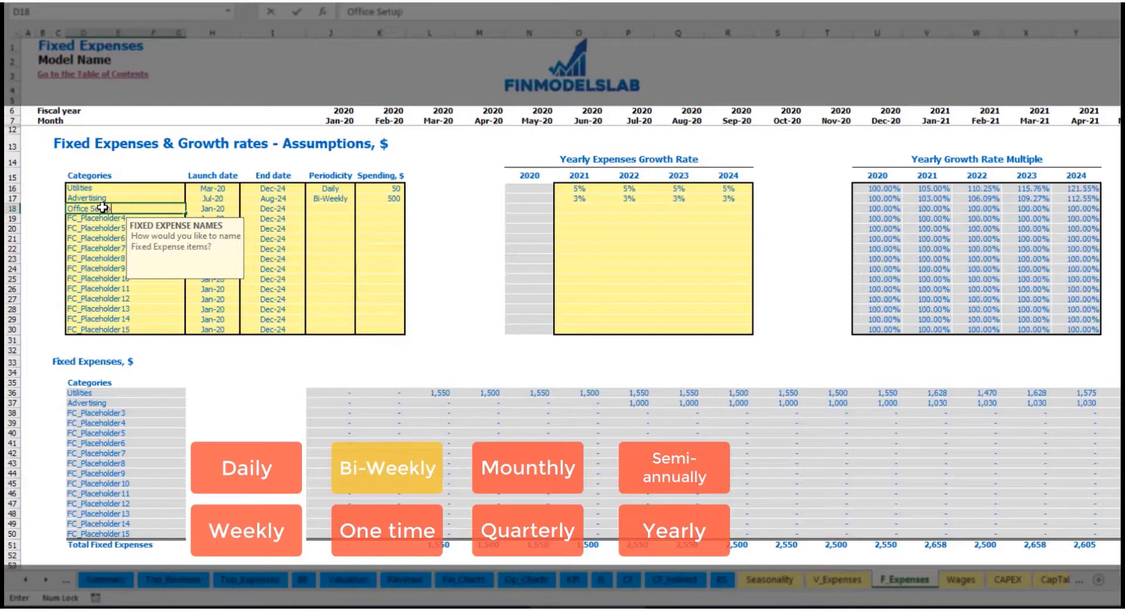
key(Return)
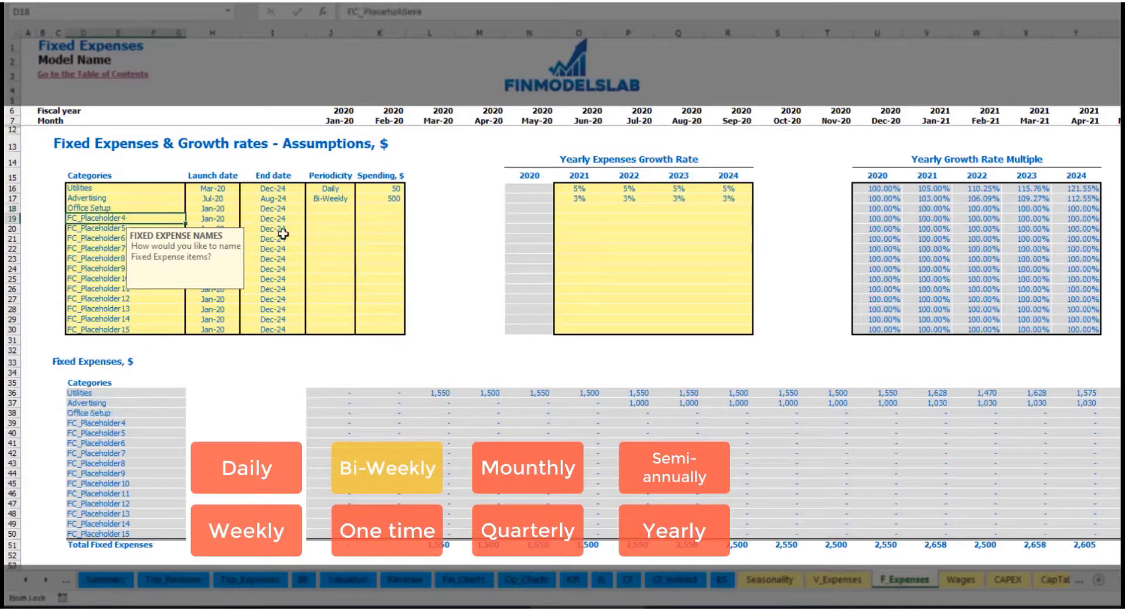
Set the Office Setup expense to One time periodicity with launch date Feb-20 and spending of $5,000.
click(333, 211)
click(361, 208)
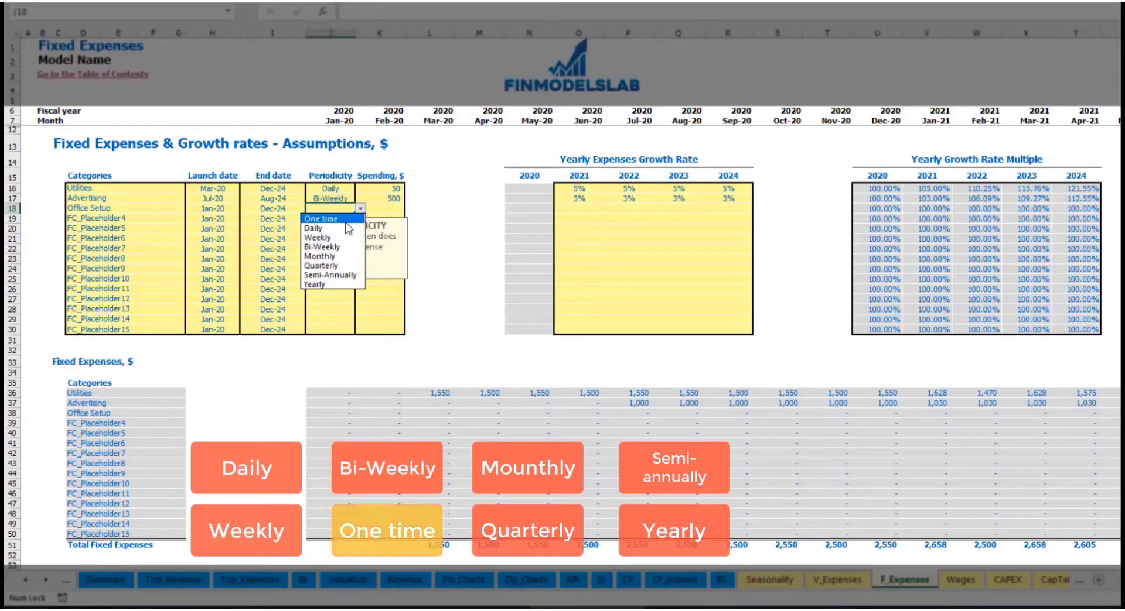
click(324, 217)
click(230, 208)
click(245, 208)
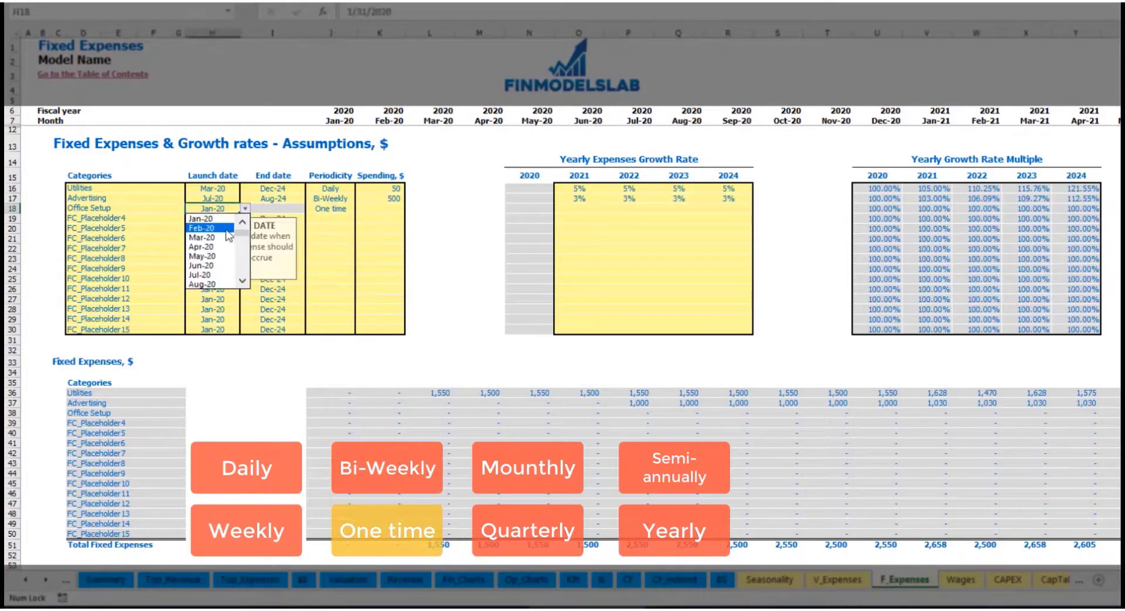
click(208, 219)
click(371, 208)
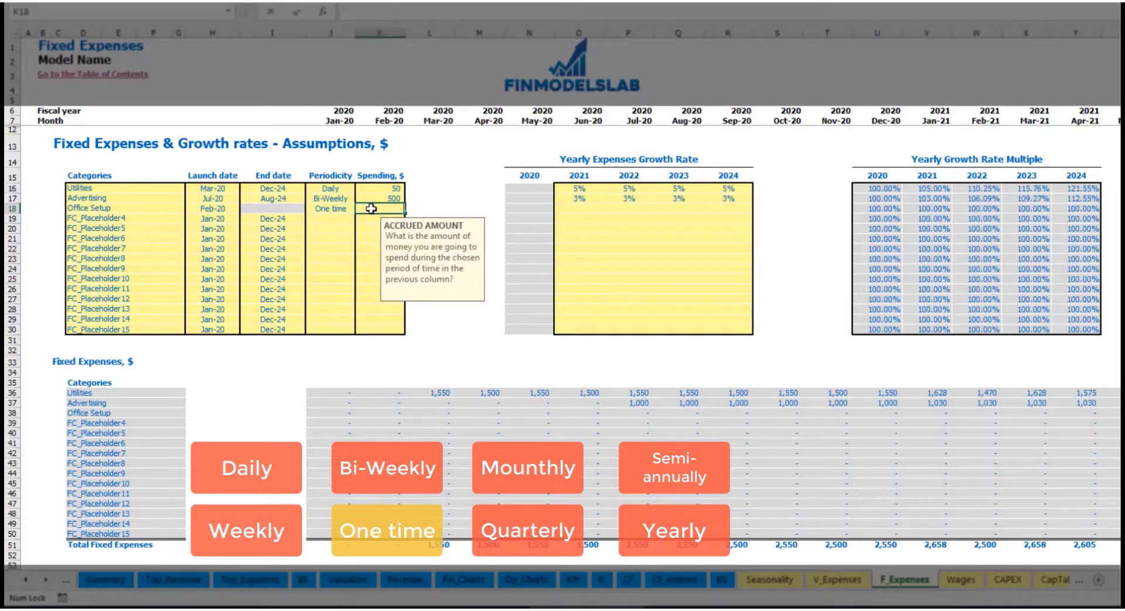
text(5000)
key(Return)
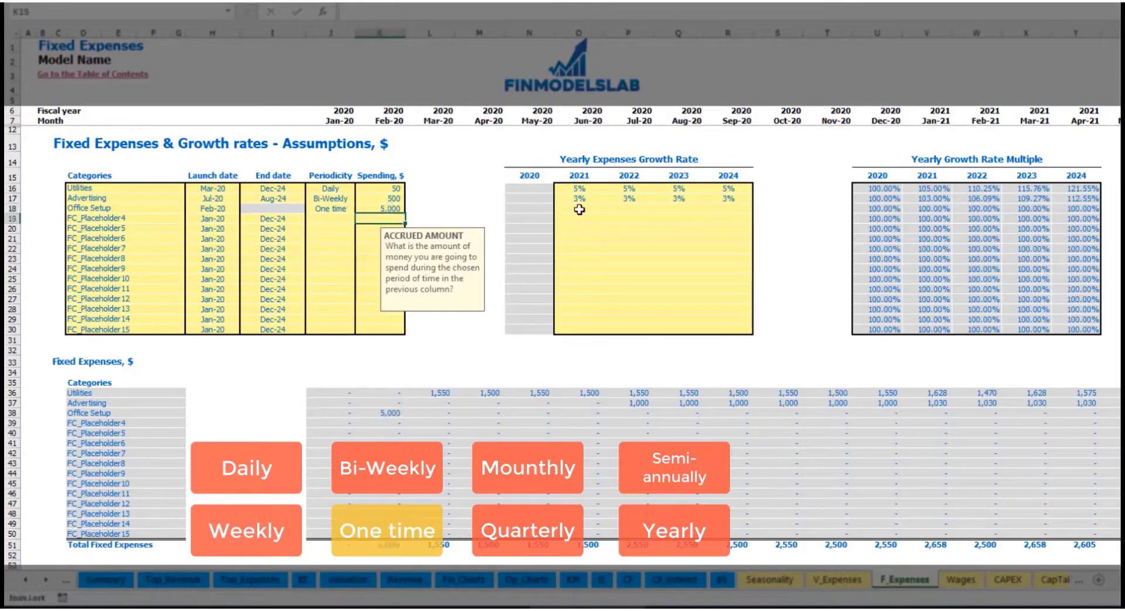
Check Office Setup's growth rate cells and February 2020 amount, and rename the fourth fixed expense category, FC_Placeholder4, as Insurance.
drag(577, 210, 717, 215)
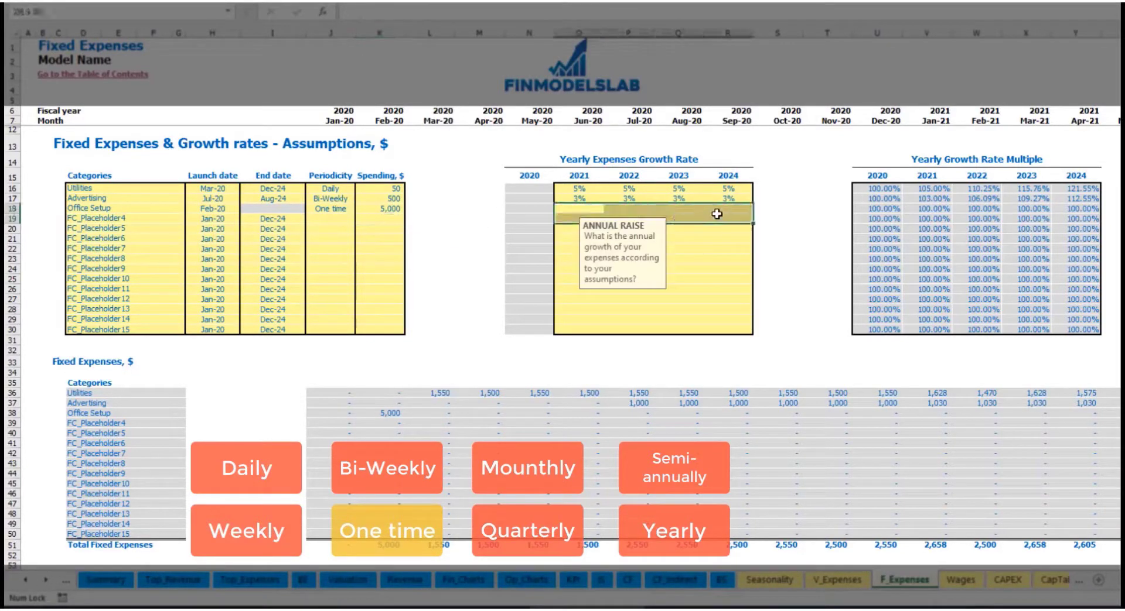
click(390, 413)
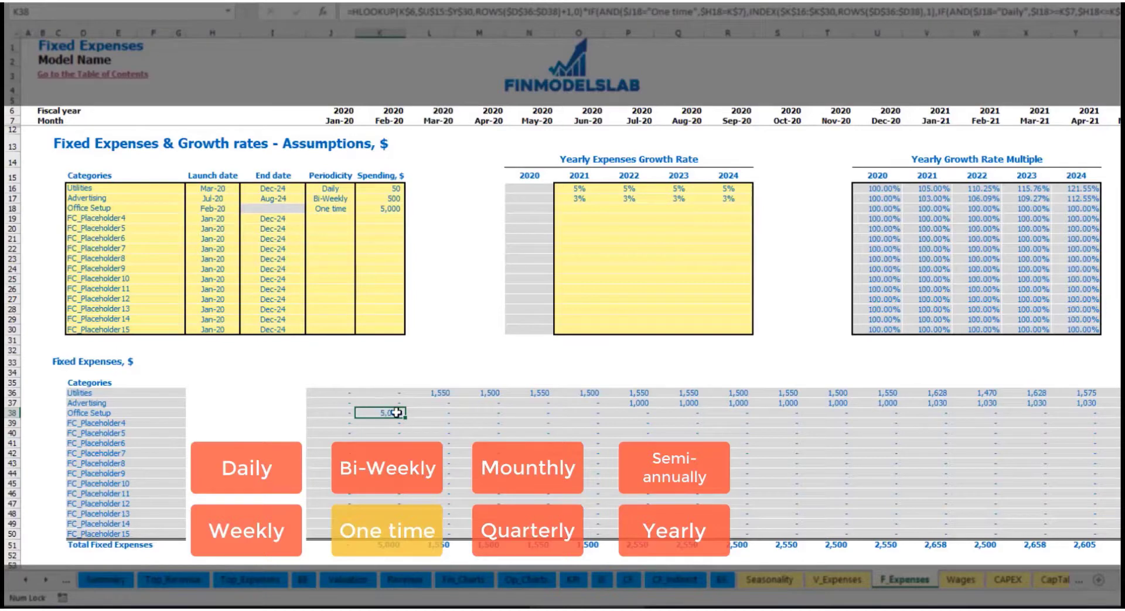
click(158, 223)
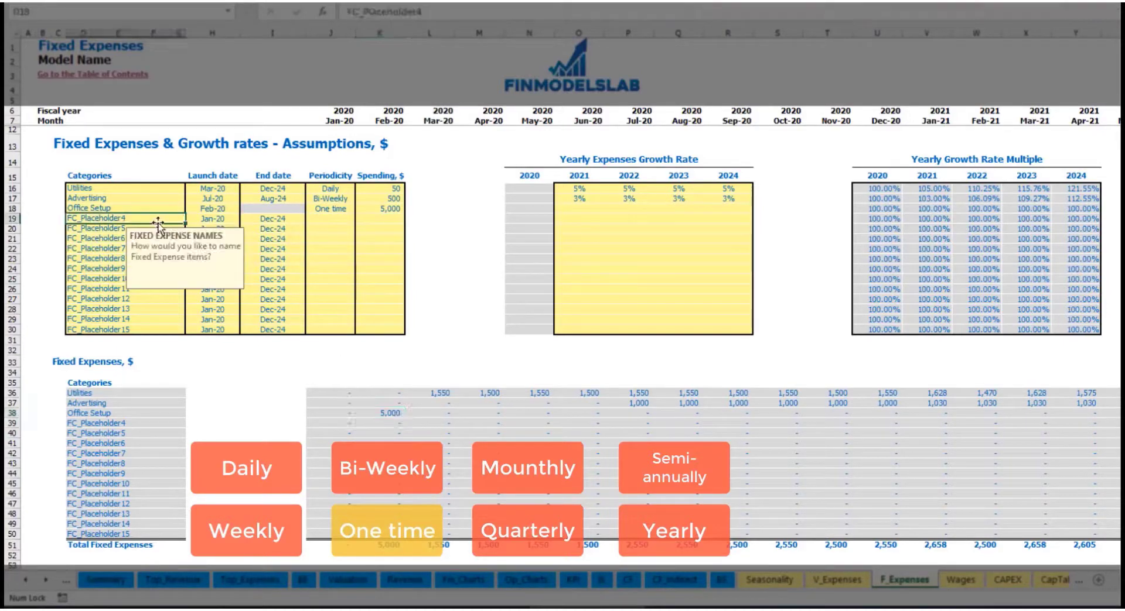
text(Insu)
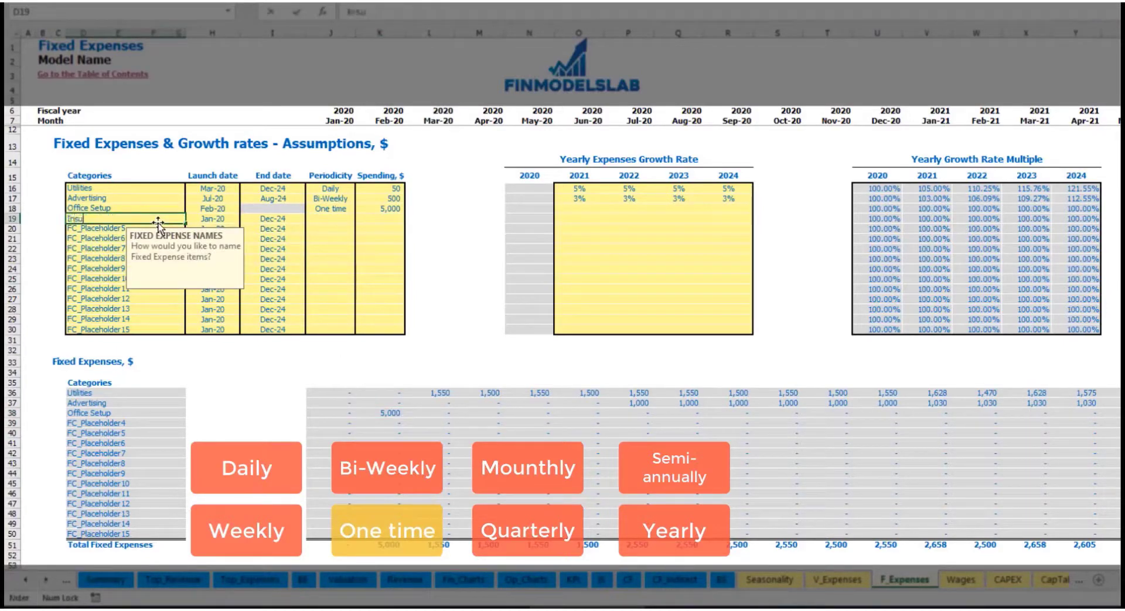
text(rance)
key(Return)
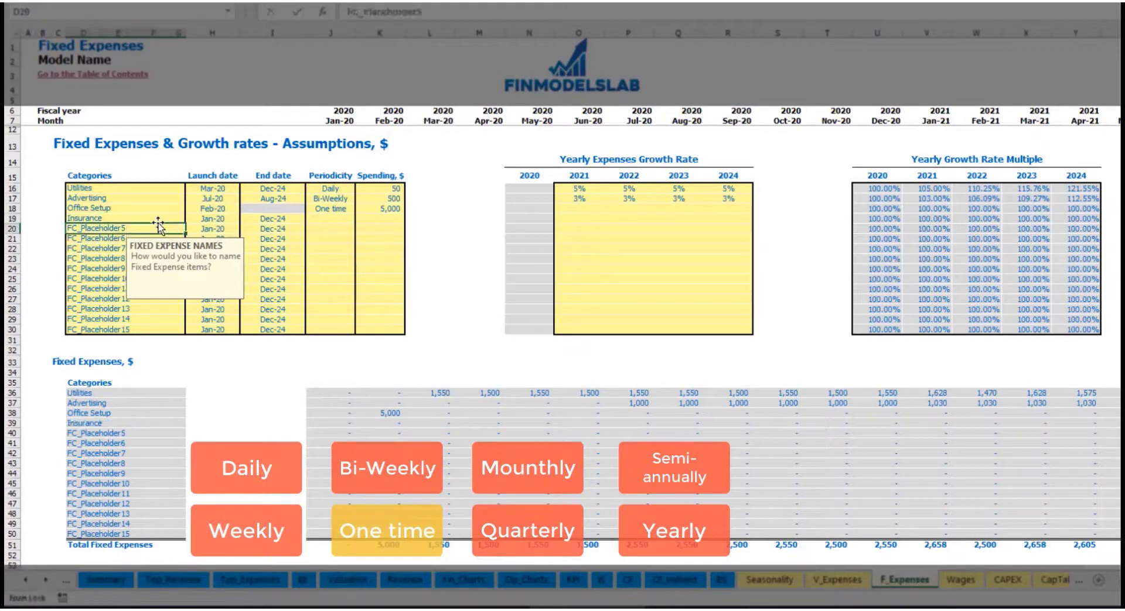
Set the Insurance expense to Monthly periodicity with spending of $1,000, keeping the launch date Jan-20 and end date Dec-24.
click(213, 219)
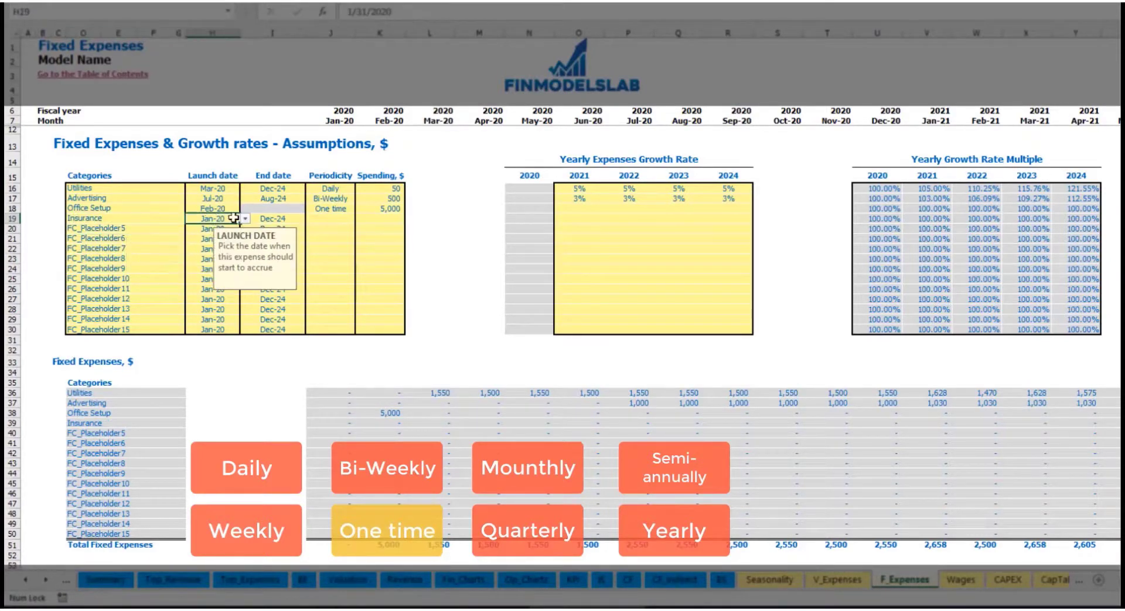
click(286, 220)
click(340, 221)
click(359, 219)
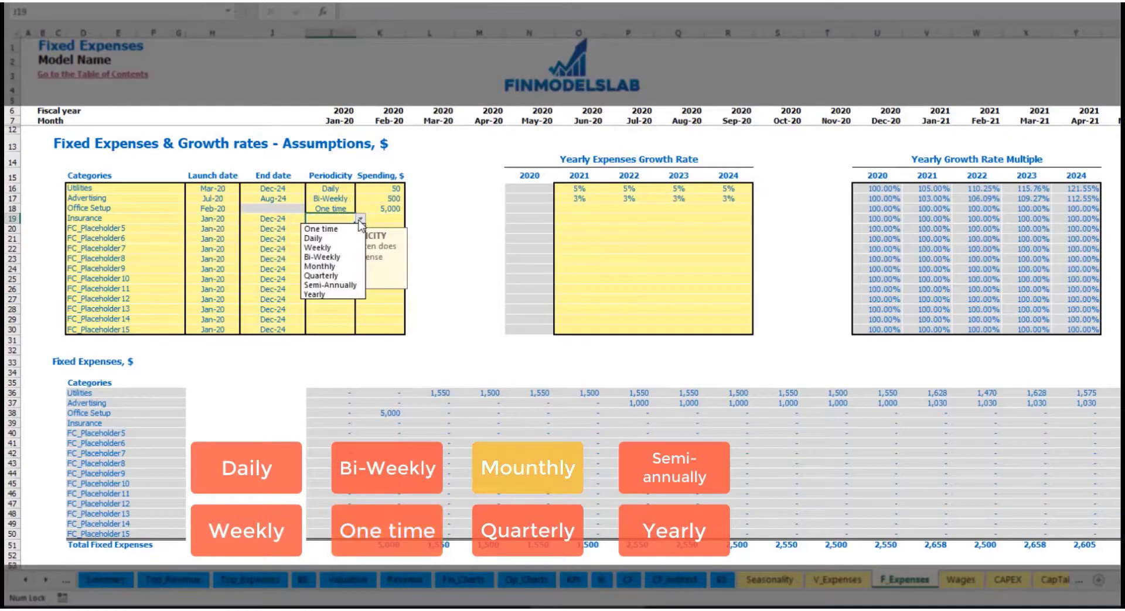
click(320, 267)
click(386, 219)
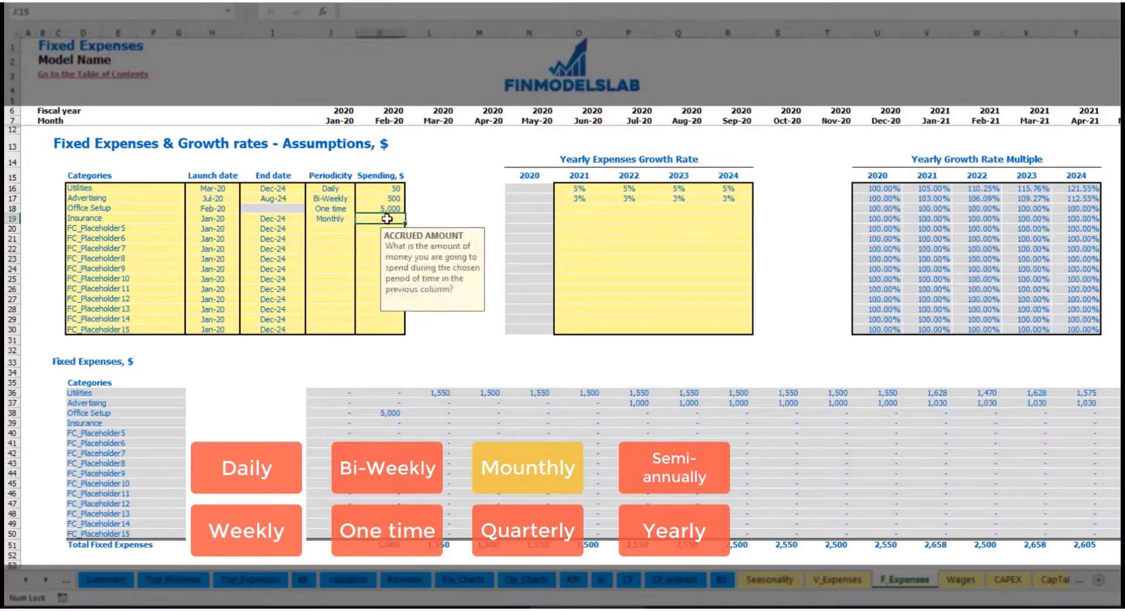
text(10)
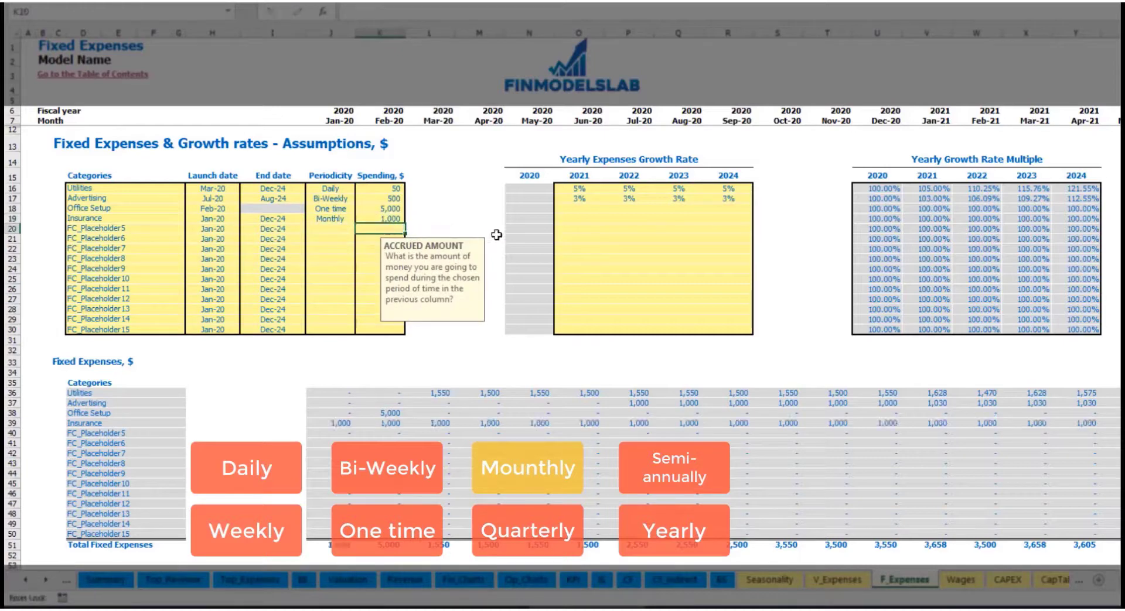
Set the Insurance yearly expenses growth rates to 5% for 2021, 3% for 2022, 2% for 2023 and 1% for 2024.
click(578, 220)
click(580, 221)
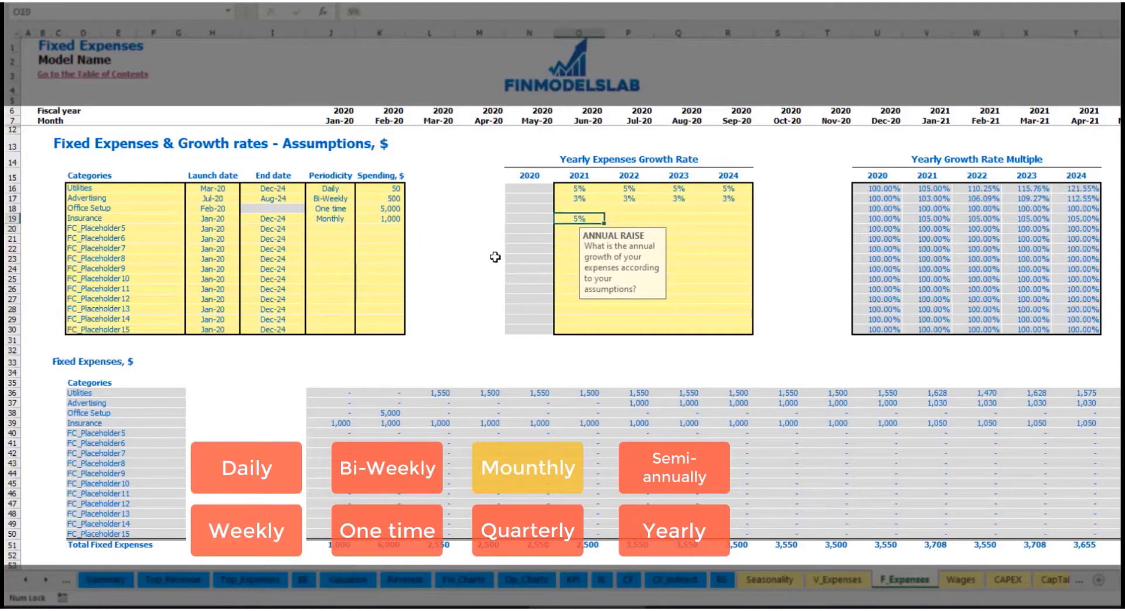
key(Right)
text(3)
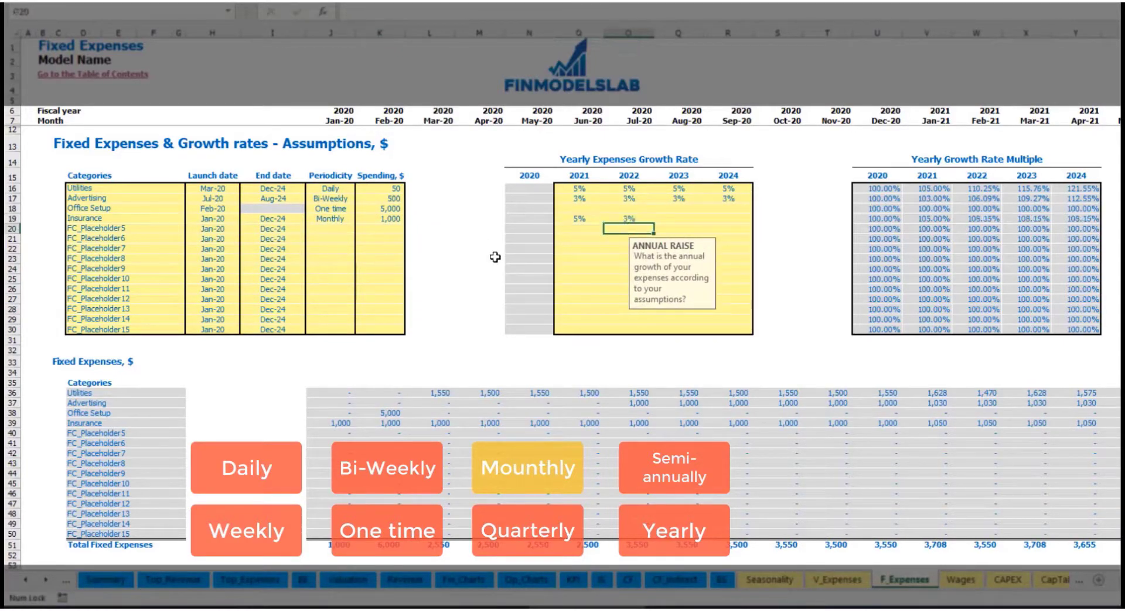
key(Right)
text(2)
key(Return)
key(Up)
text(3)
key(Right)
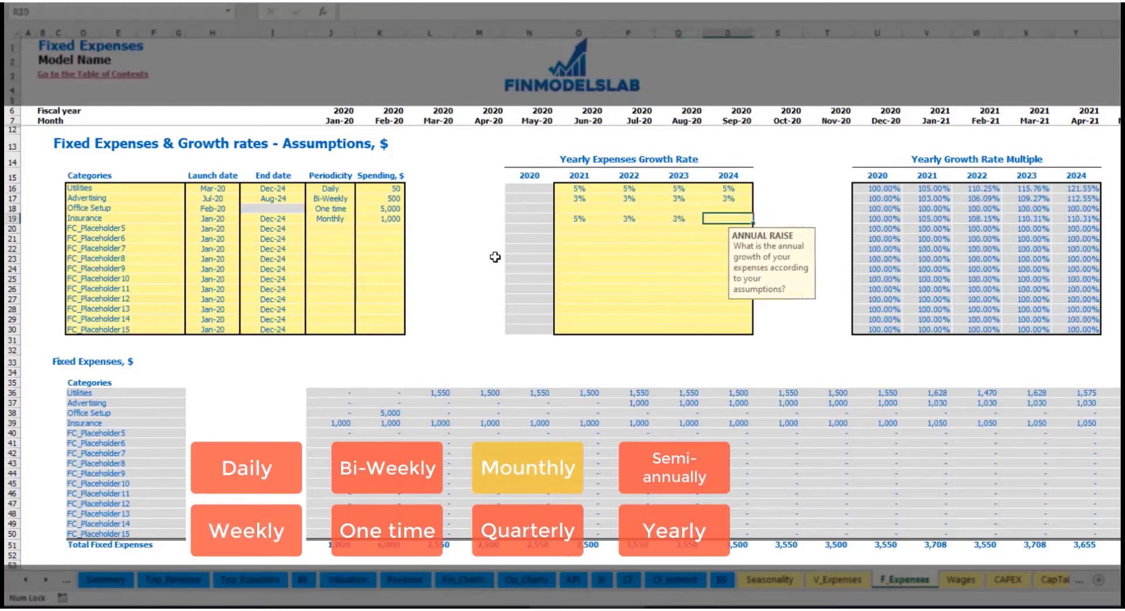
text(1)
key(Return)
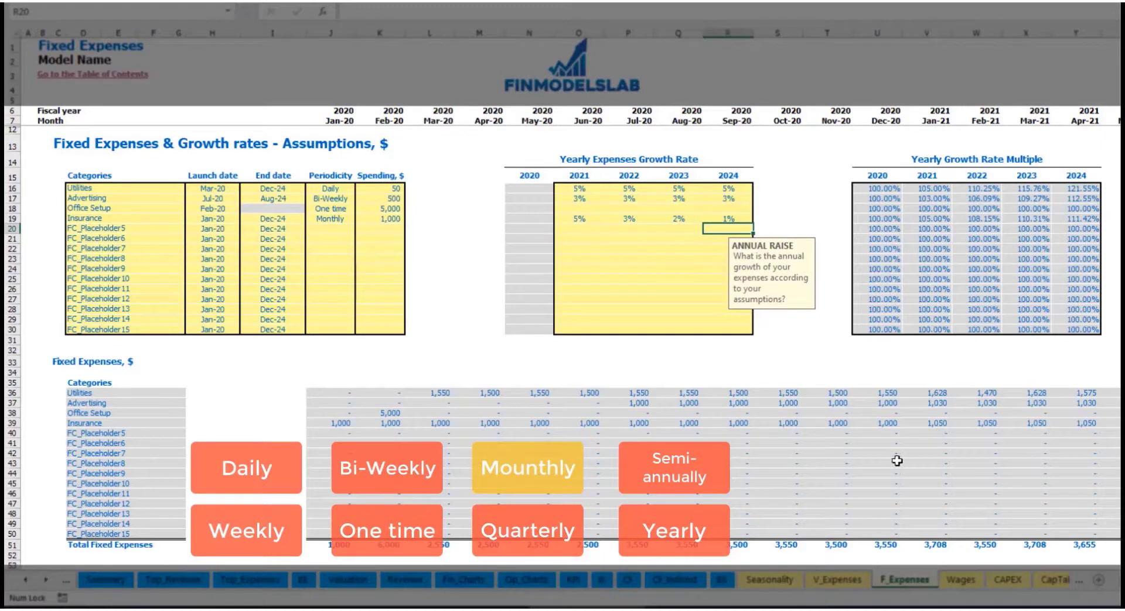
Review the calculated monthly Insurance amounts through 2020 and from January 2021 to the start of 2022.
drag(339, 426, 910, 424)
click(910, 426)
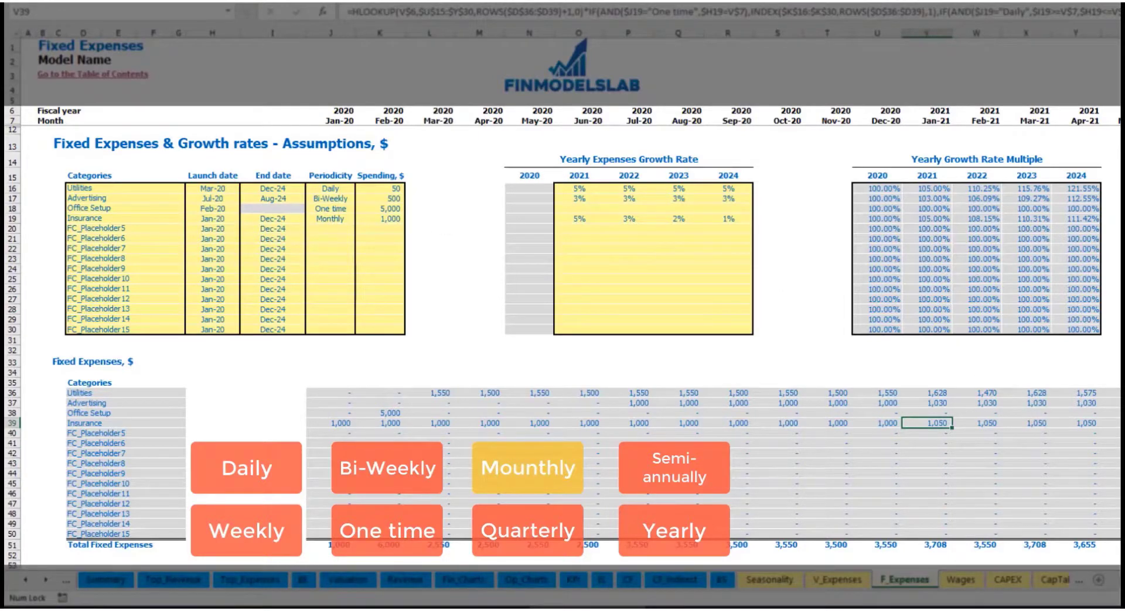
scroll(562, 287, right, 3)
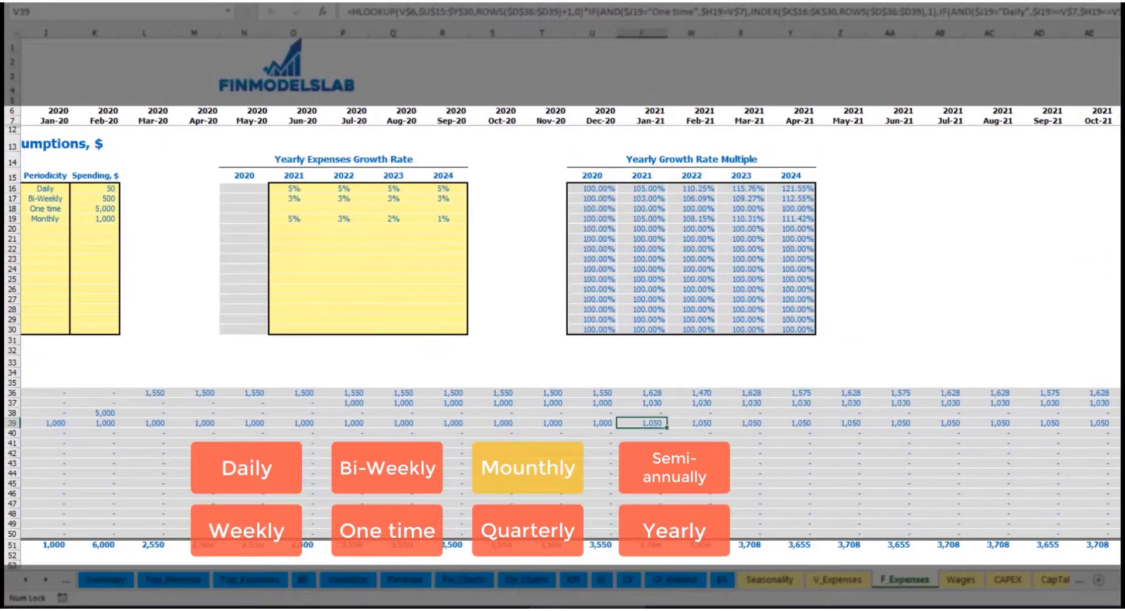
click(1122, 33)
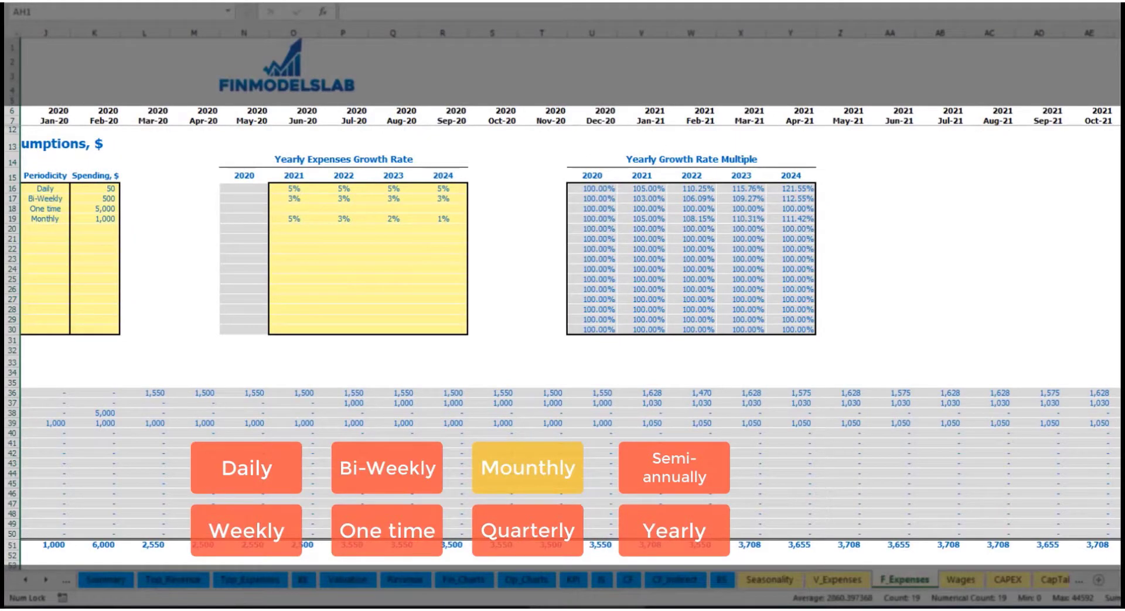
click(1122, 424)
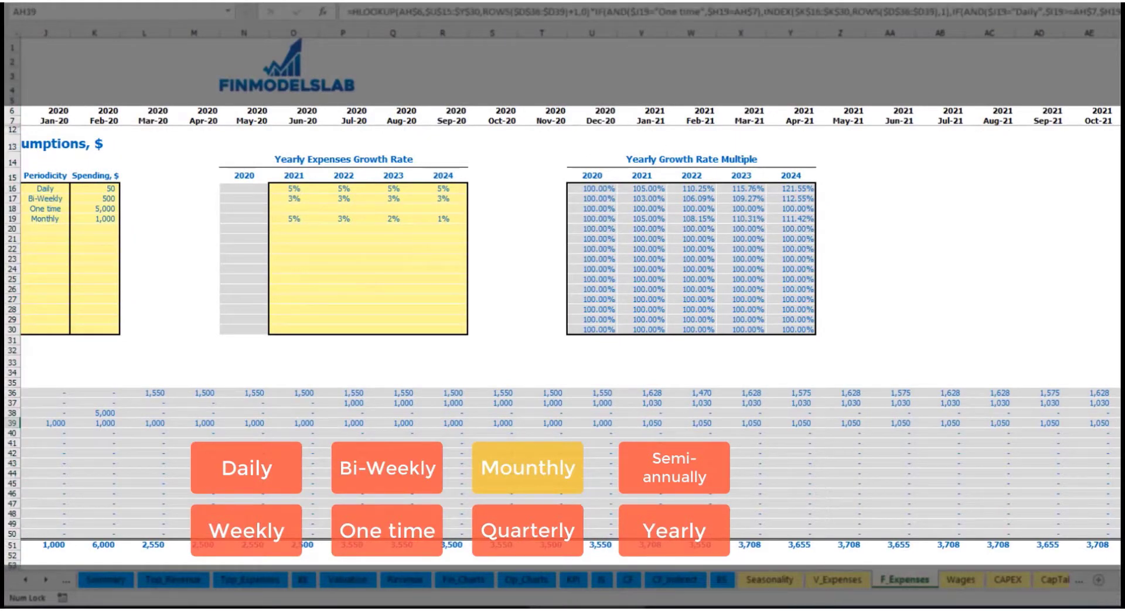
scroll(560, 378, left, 5)
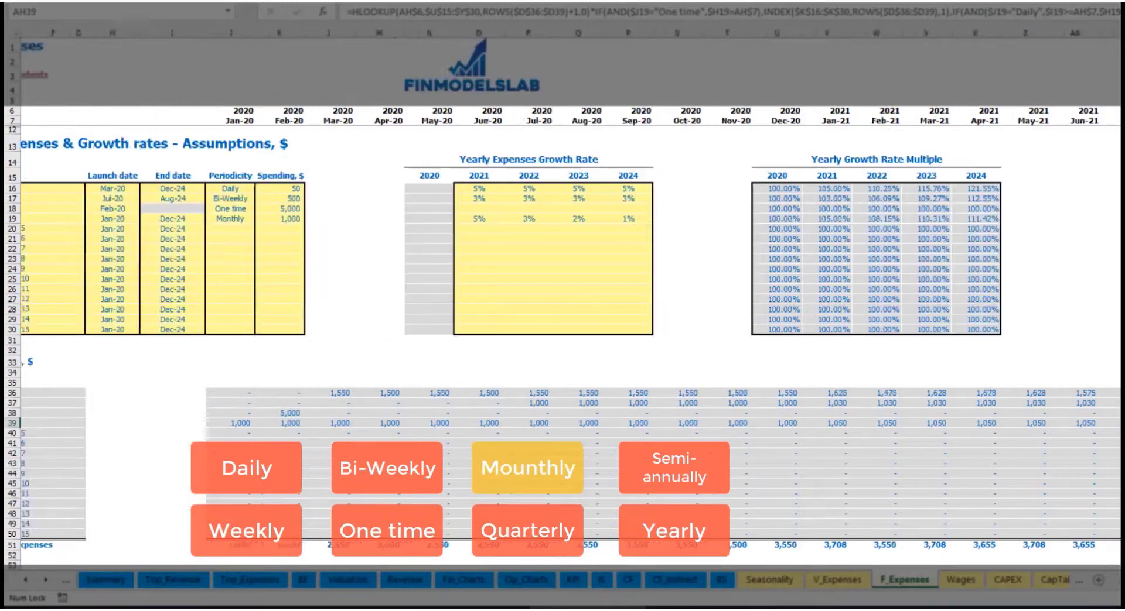
Set the Insurance periodicity to Quarterly and check its January, April and July 2020 amounts.
click(341, 219)
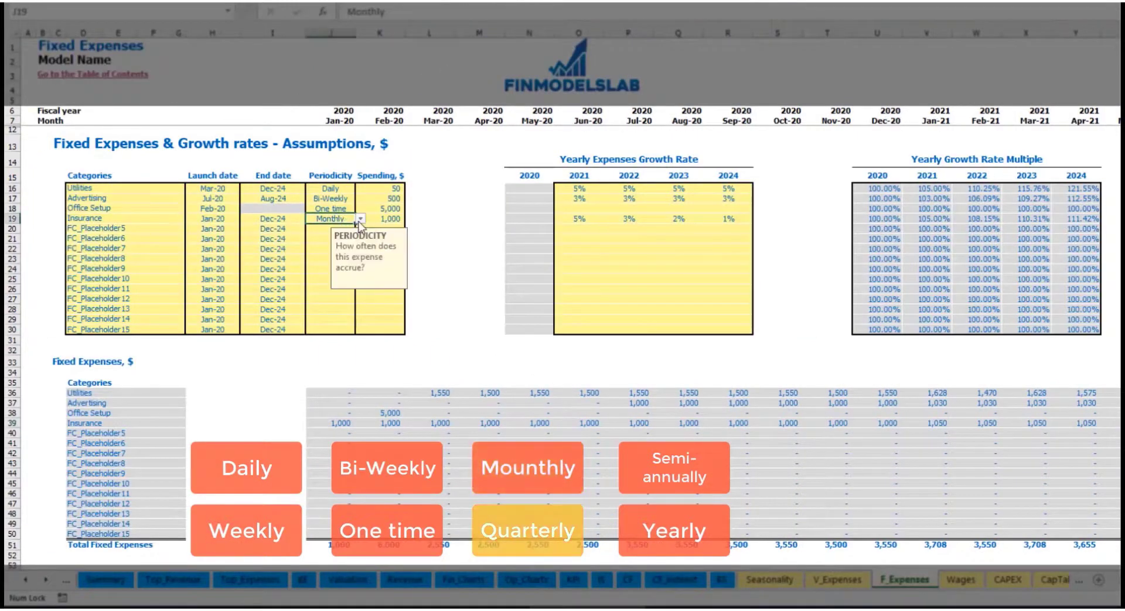
click(360, 220)
click(356, 273)
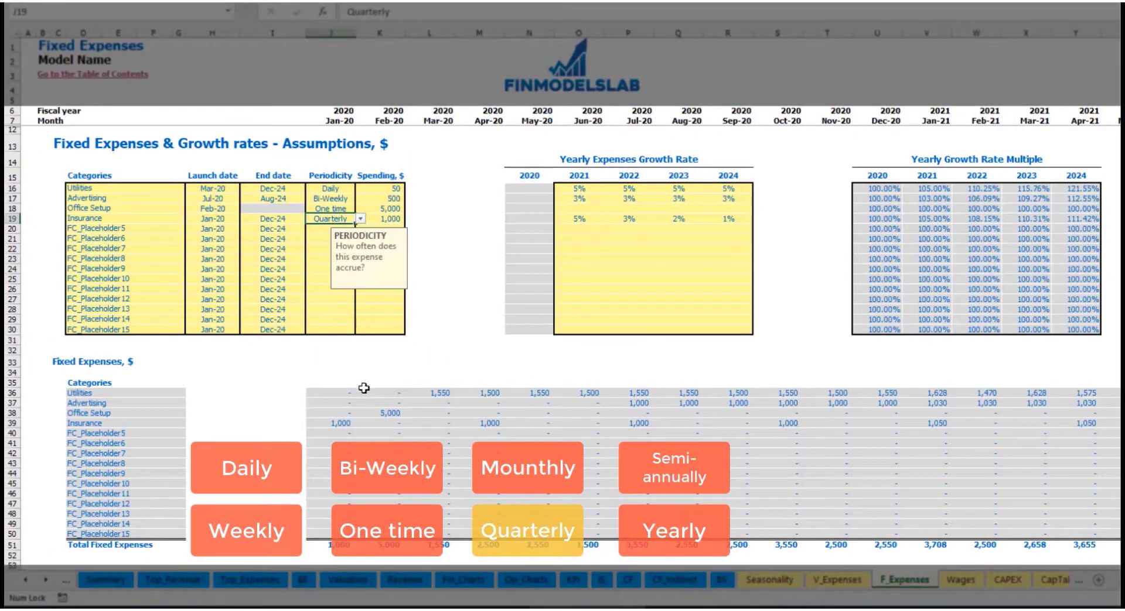
click(327, 424)
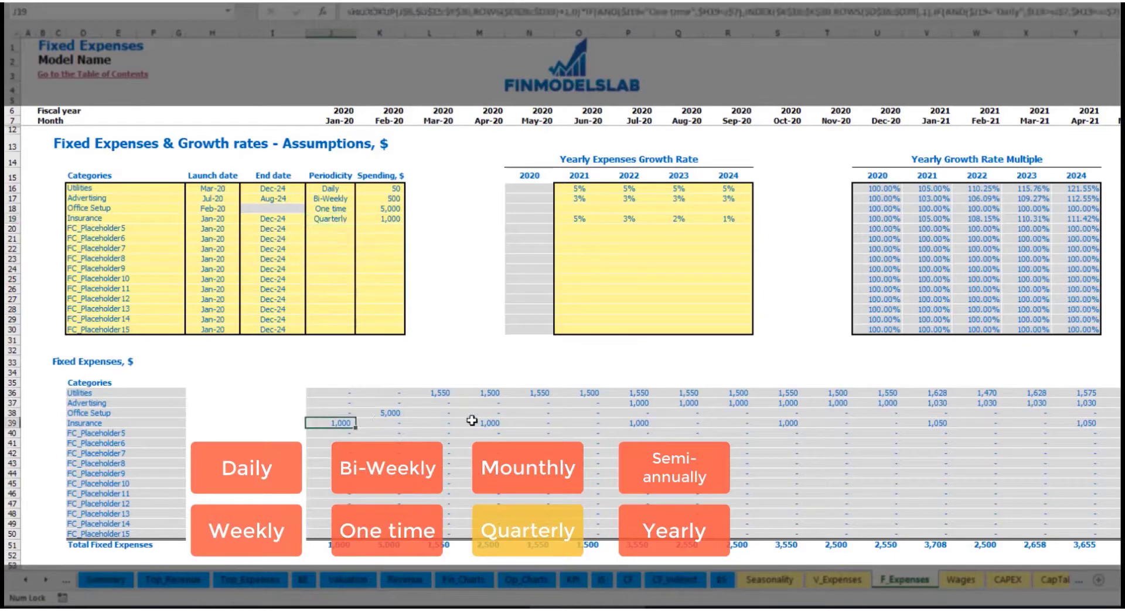
click(485, 421)
click(628, 424)
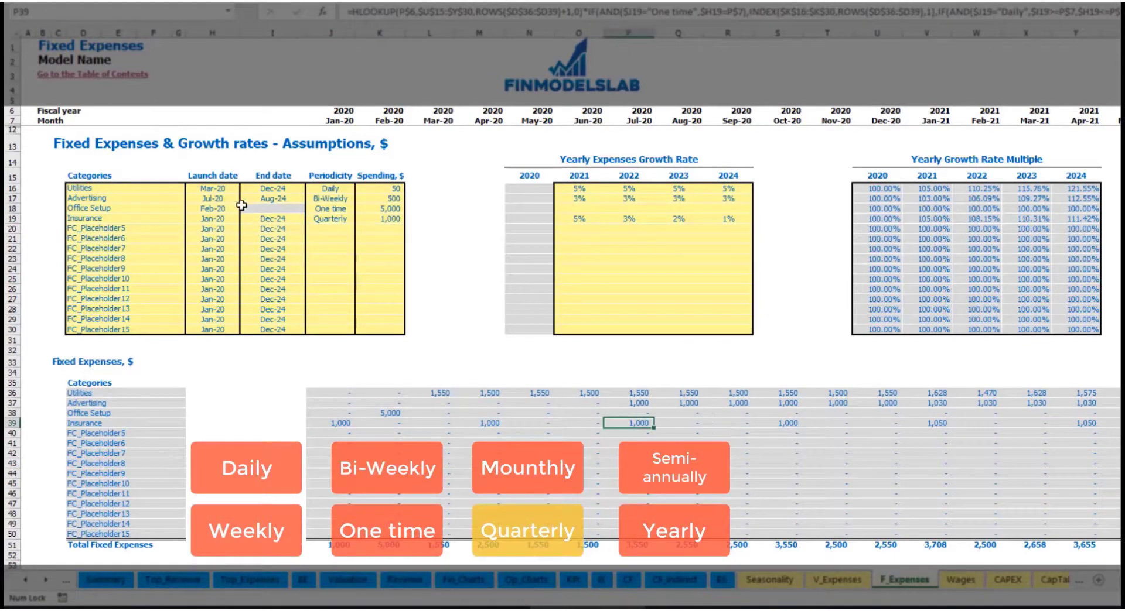
Set the Insurance launch date to Feb-20 and check its amounts for February, May and August 2020.
click(226, 218)
click(245, 218)
click(225, 239)
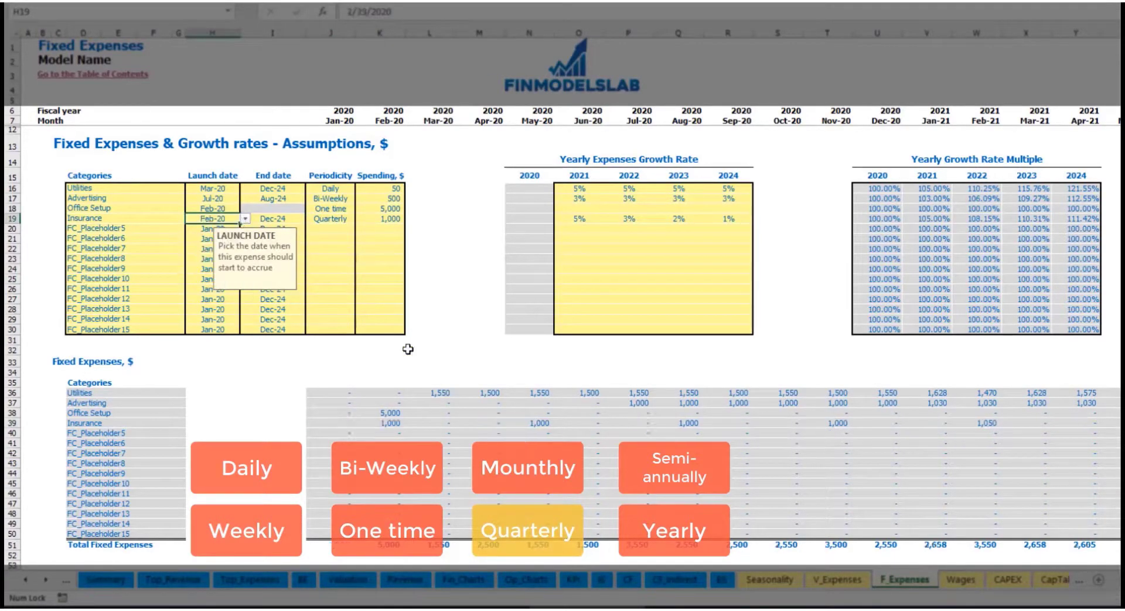
click(392, 422)
click(539, 424)
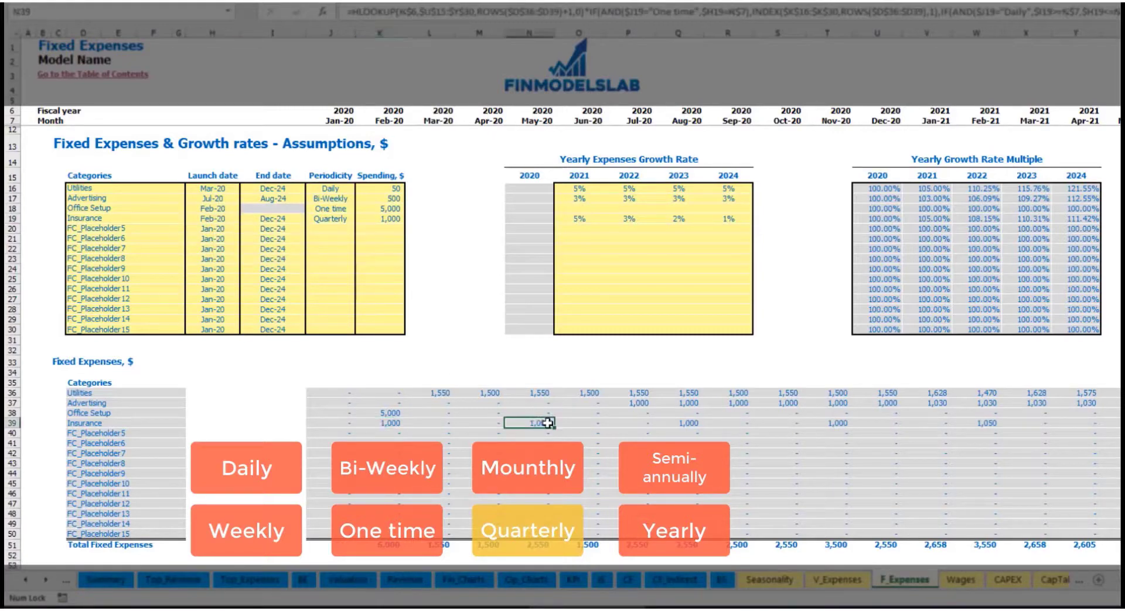
click(692, 423)
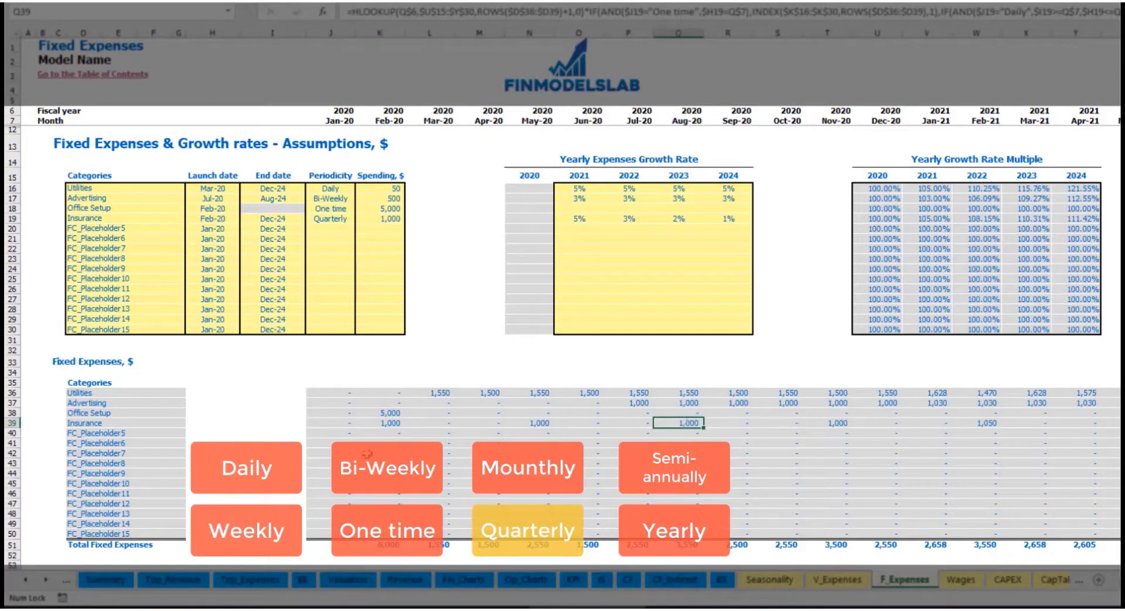
click(378, 424)
click(541, 423)
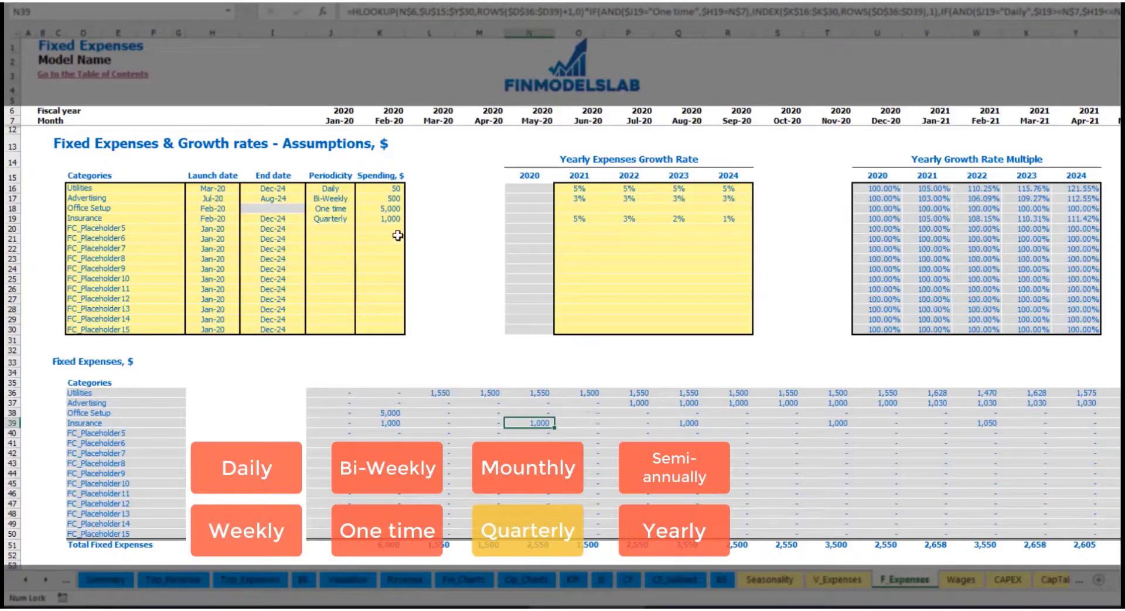
Set the Insurance periodicity to Semi-Annually and check its calculated amounts from February 2020 to February 2021.
click(343, 220)
click(360, 219)
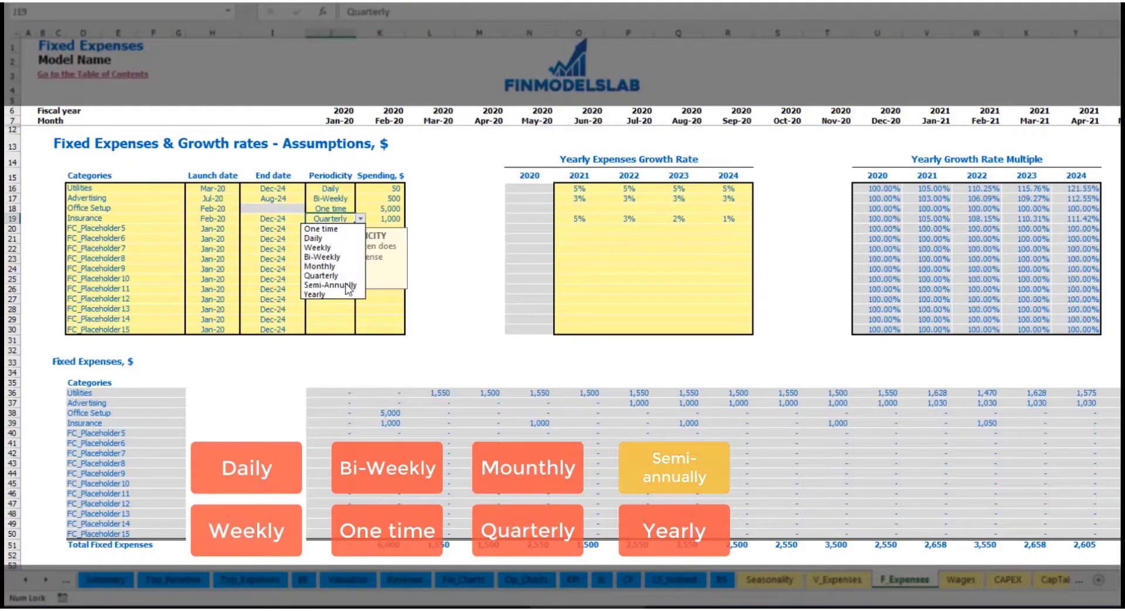
click(330, 285)
drag(387, 423, 935, 424)
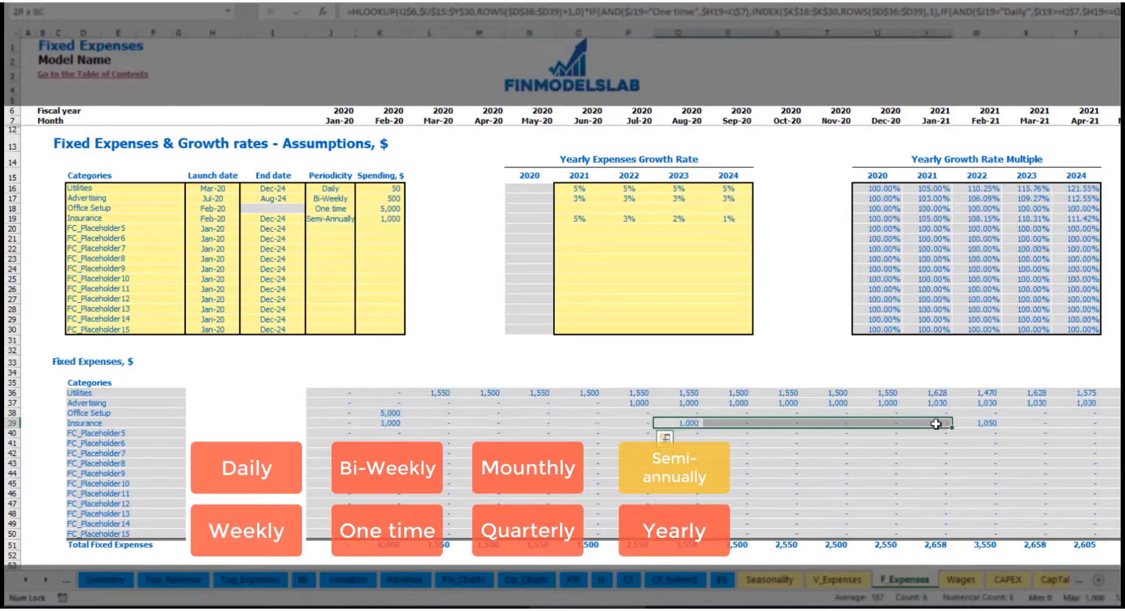
click(973, 433)
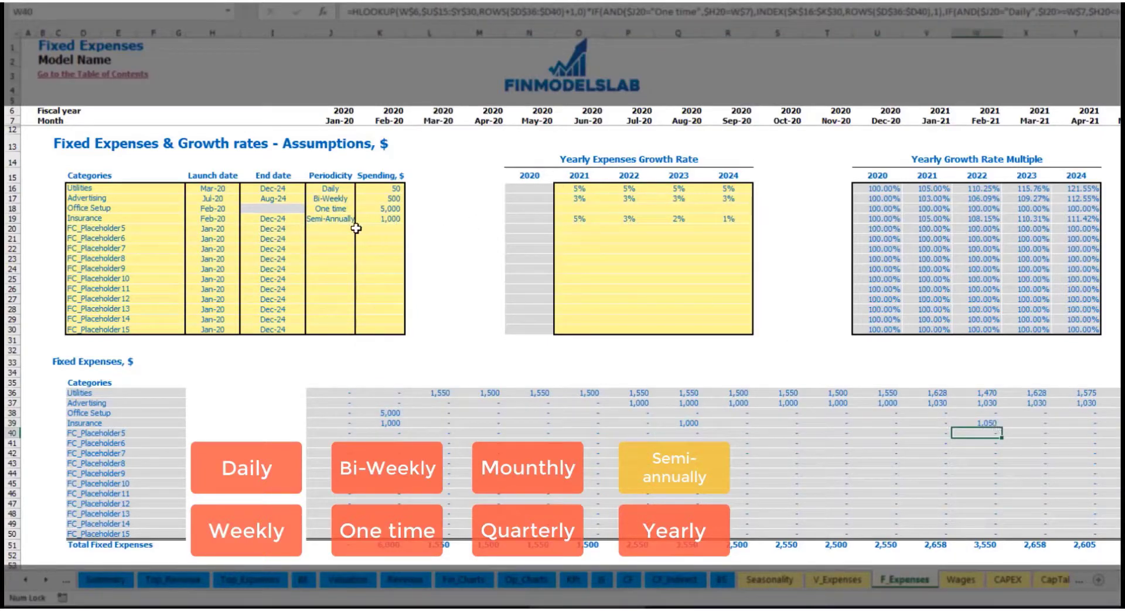
Set the Insurance periodicity to Yearly and check its calculated amounts against its launch and end dates.
click(341, 219)
click(361, 218)
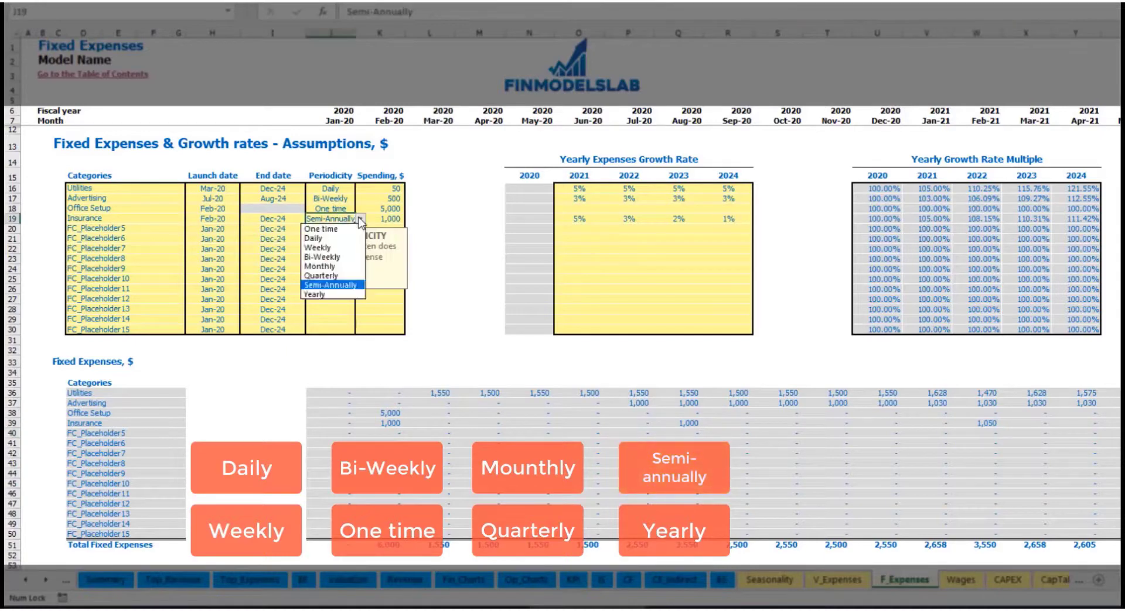
click(322, 295)
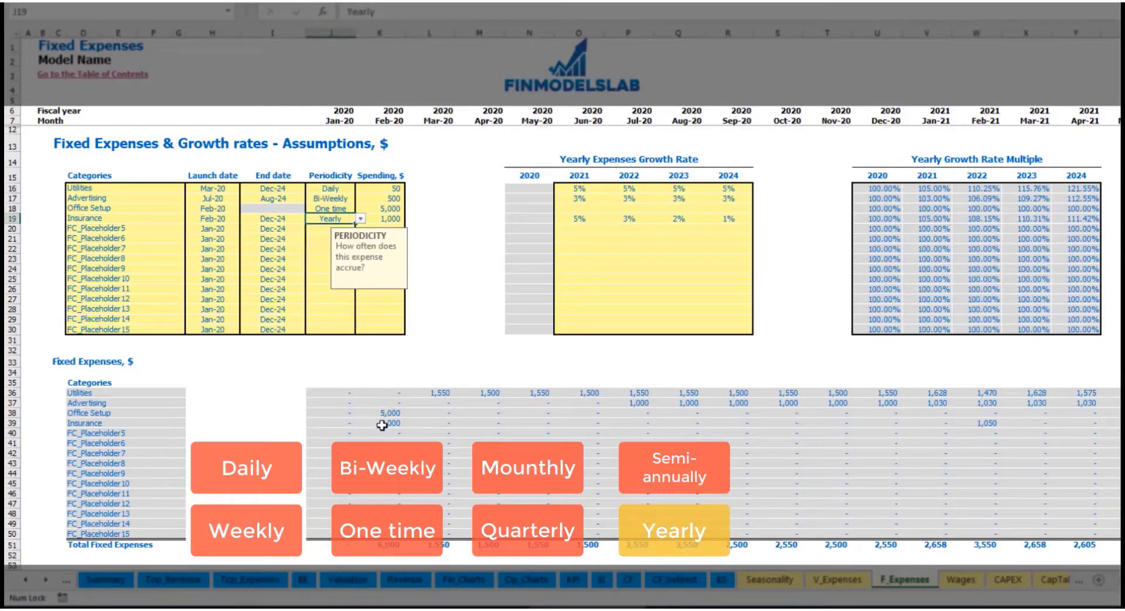
drag(381, 426, 1113, 424)
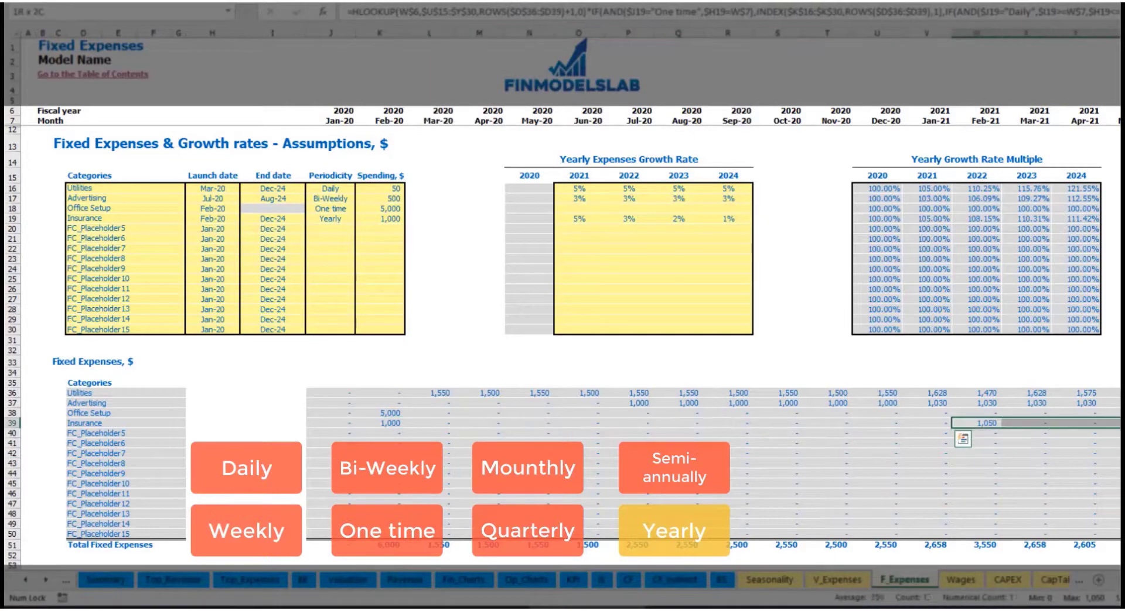
click(224, 220)
click(274, 218)
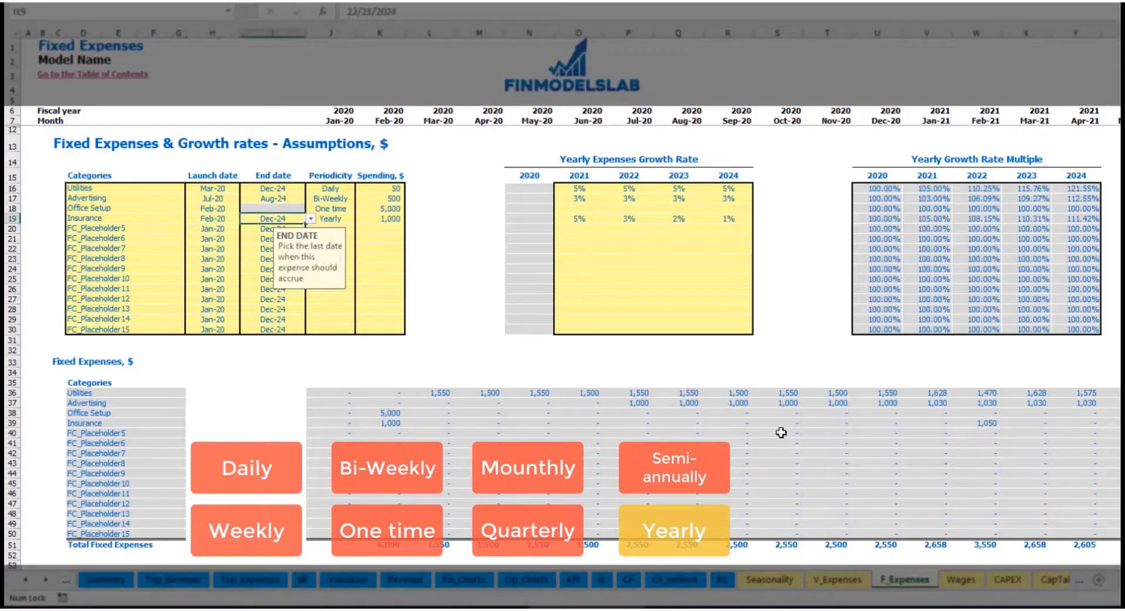
Examine the calculated monthly amounts of all fixed expense categories from January 2020 to March 2021.
click(784, 330)
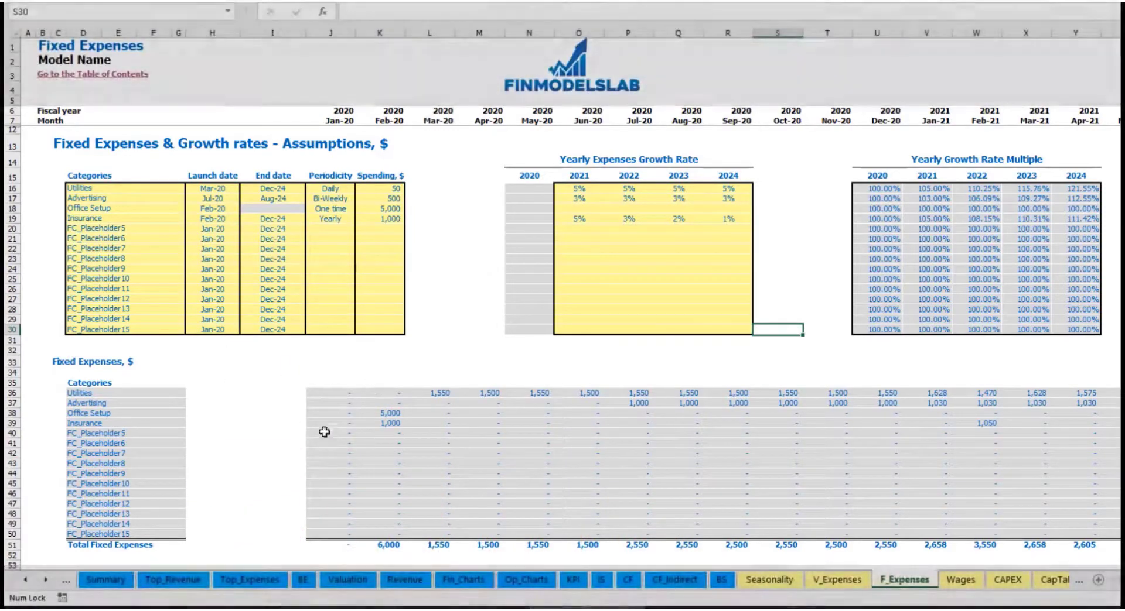
drag(328, 393, 1028, 534)
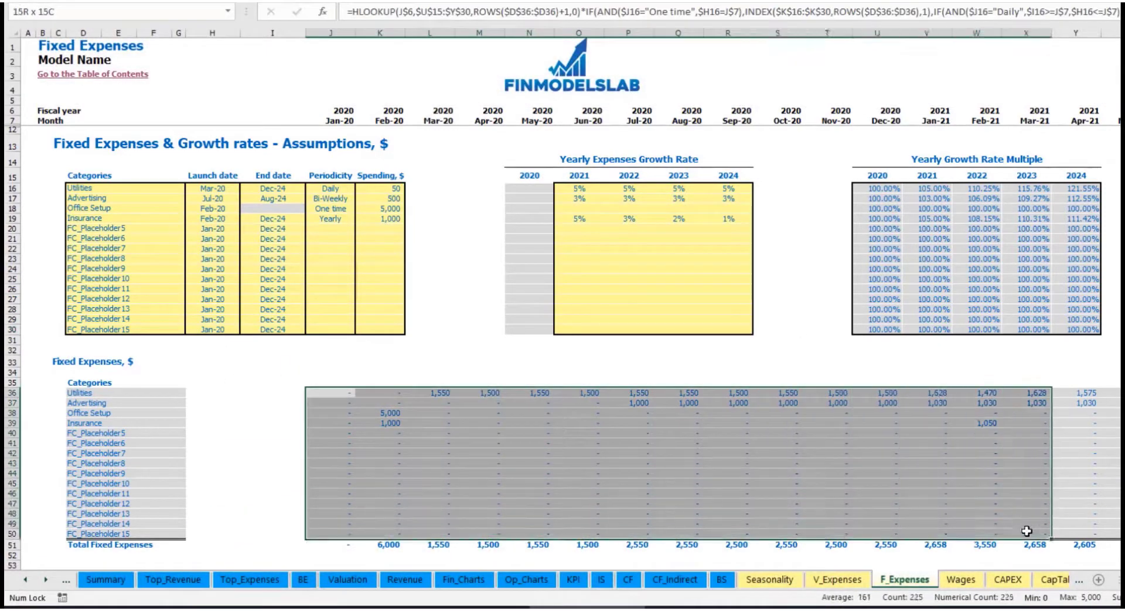
Show the Income Statement sheet, expand Total Fixed Expenses, and examine its individual expense categories.
click(600, 580)
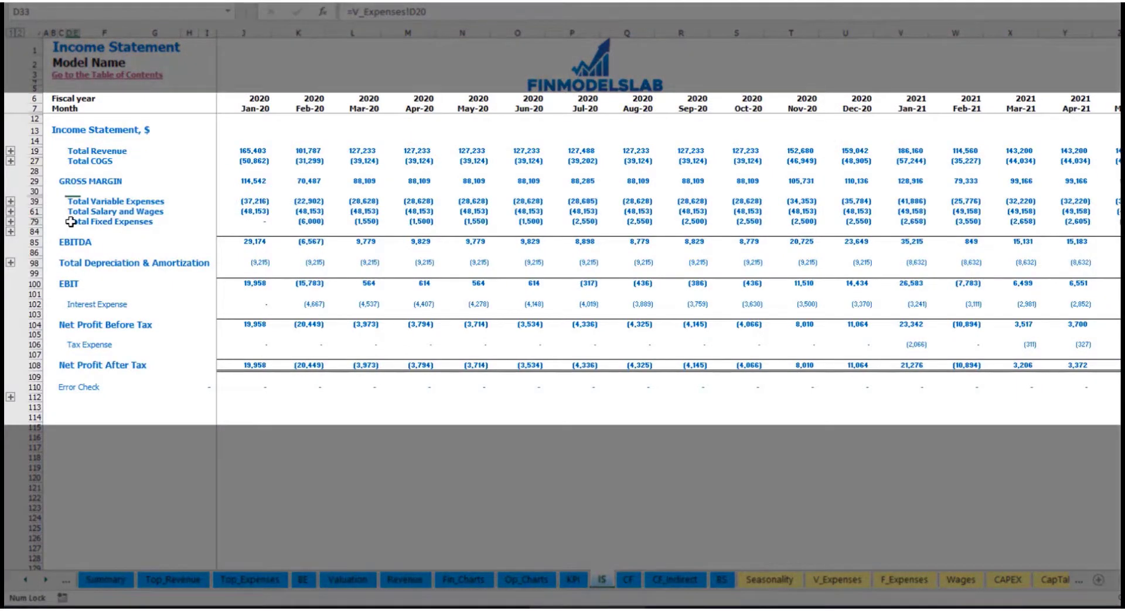
click(66, 222)
click(11, 222)
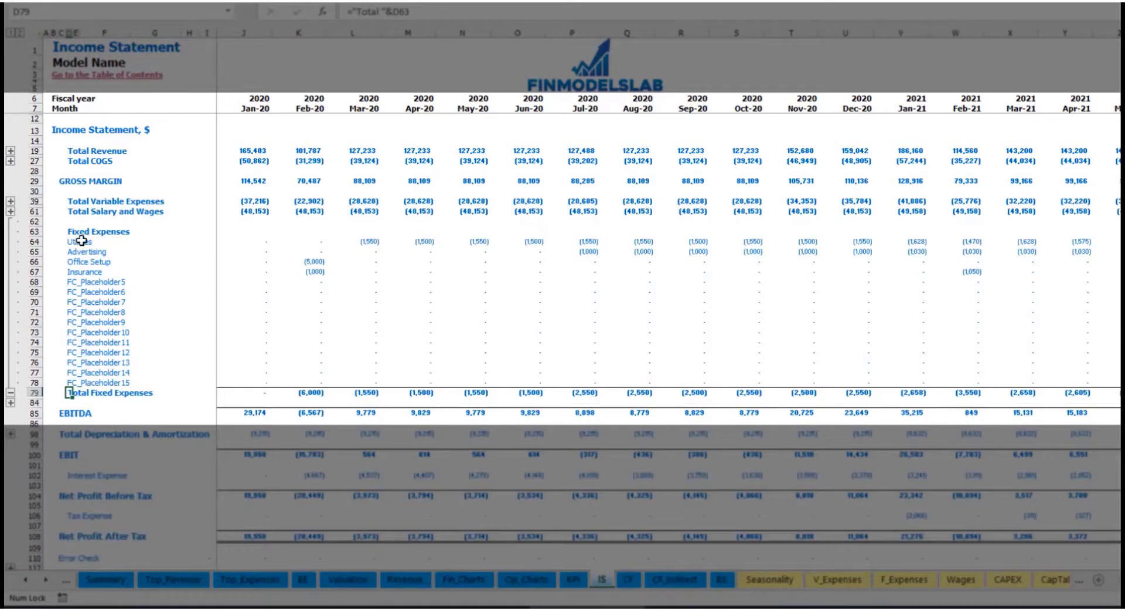
drag(34, 241, 78, 383)
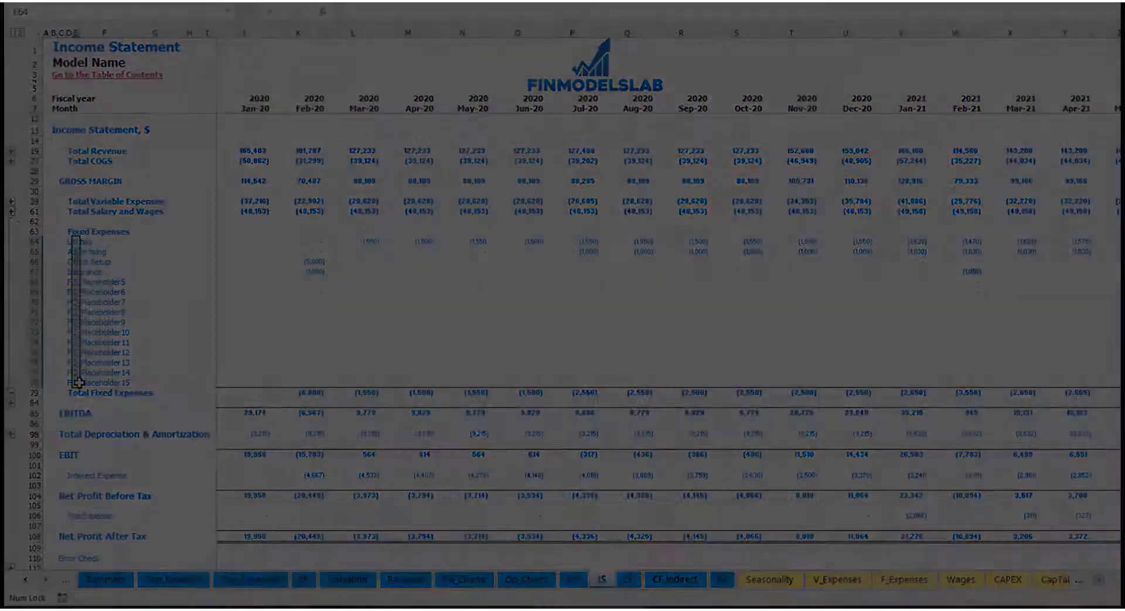
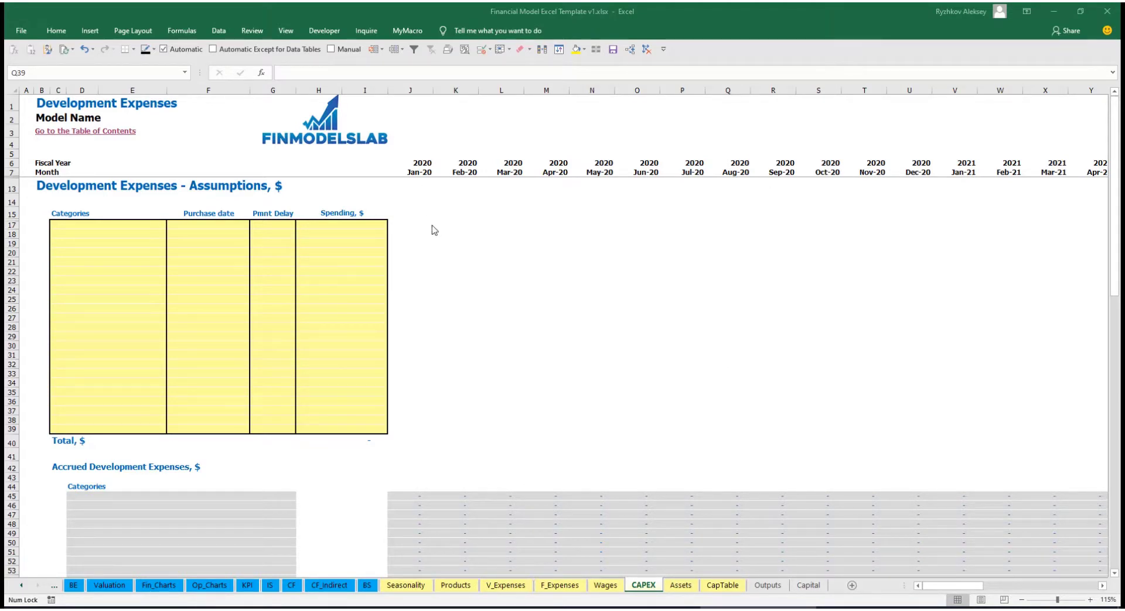
Add "Office dev" as the first development expense category on the CAPEX sheet with a Feb-20 purchase date.
click(136, 225)
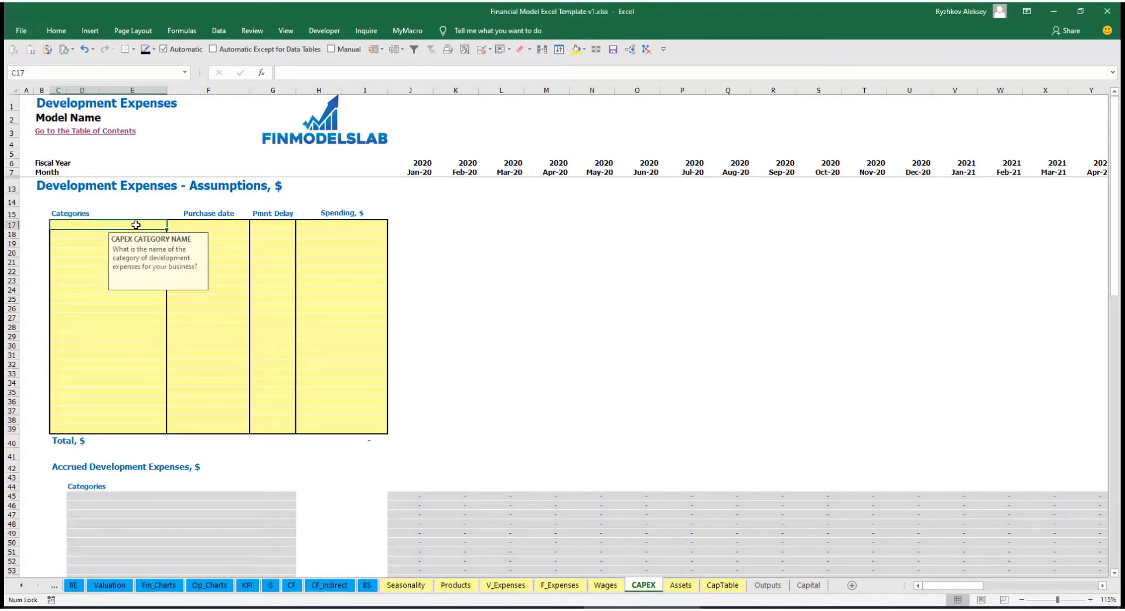
text(Office dev)
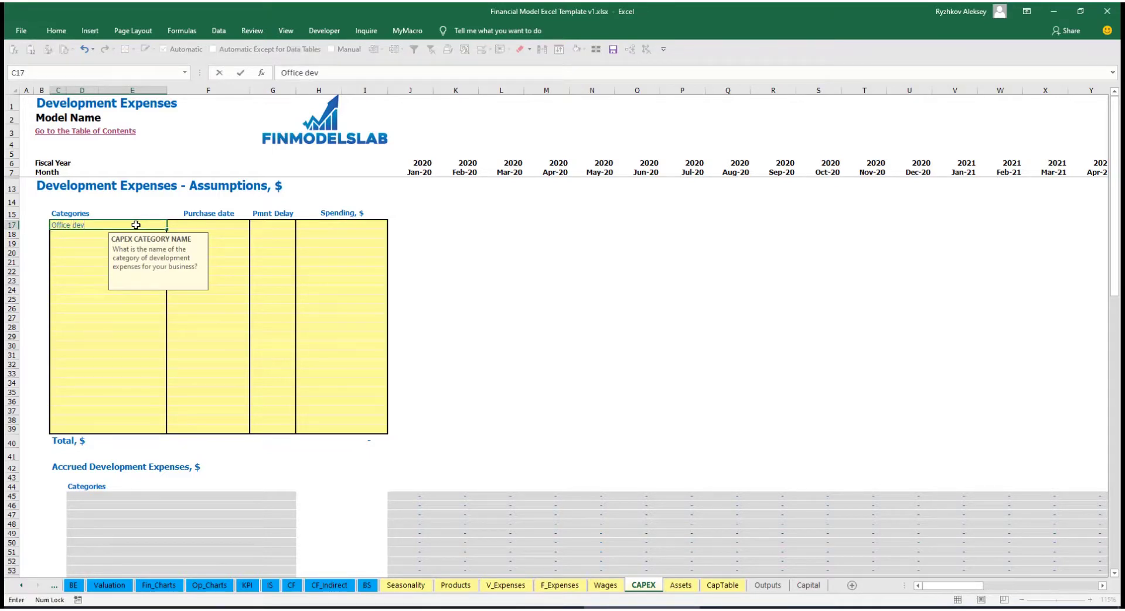
key(Tab)
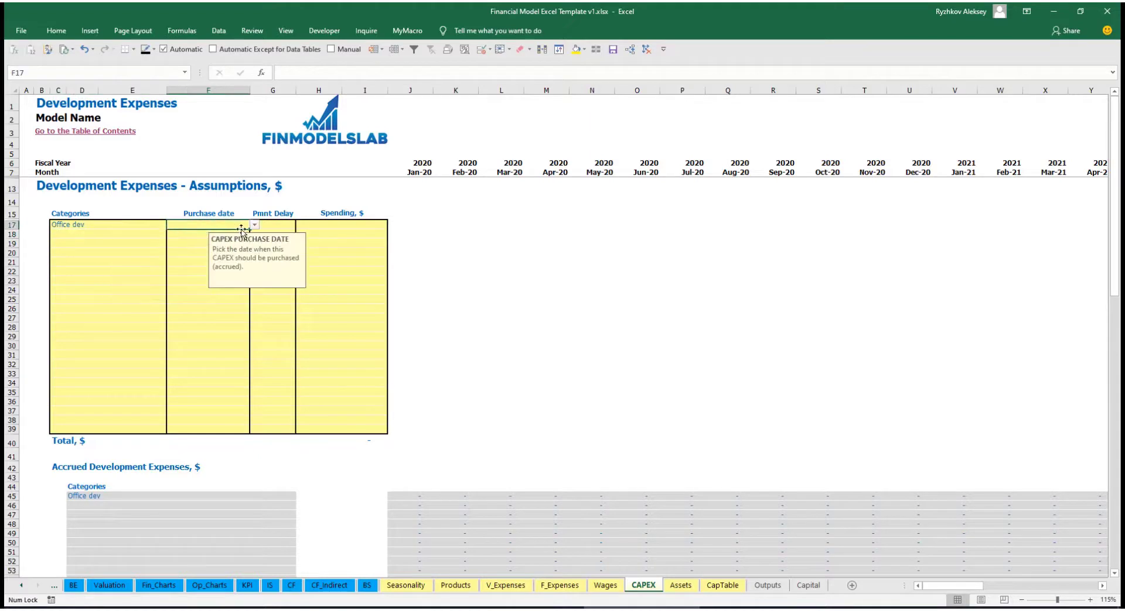
click(254, 225)
click(231, 243)
Set the Office dev spending to 10000 and its payment delay to 2M.
click(328, 222)
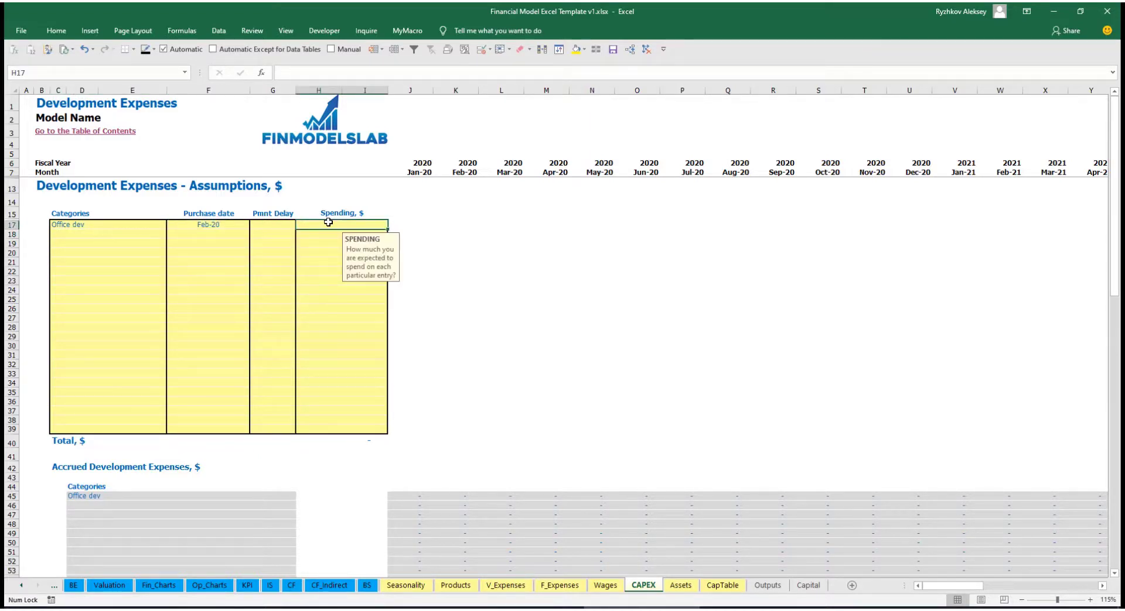
text(10000)
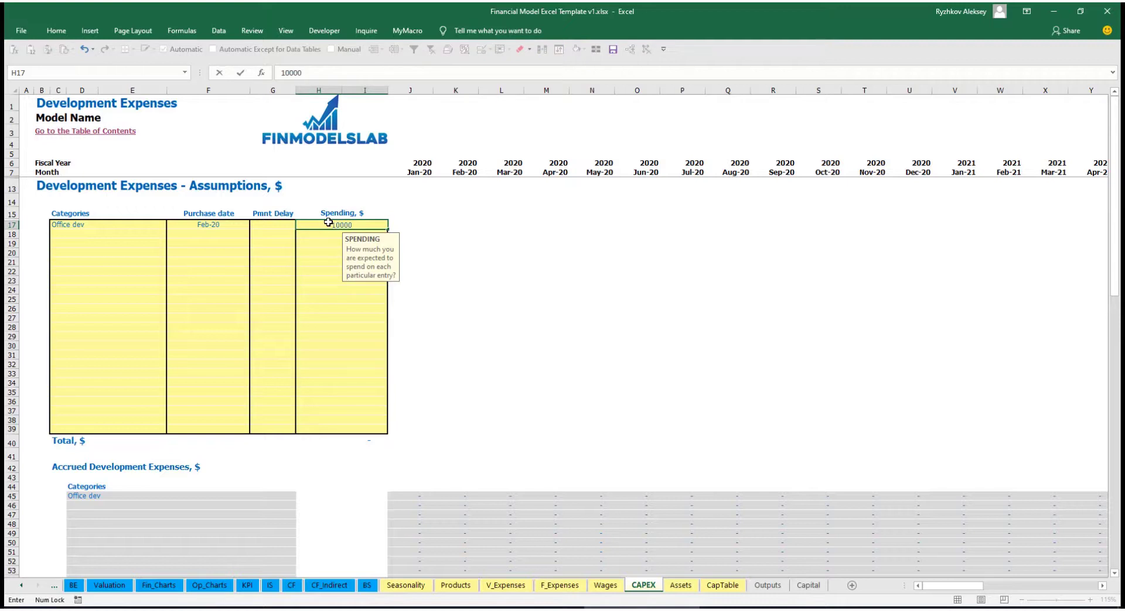
key(Return)
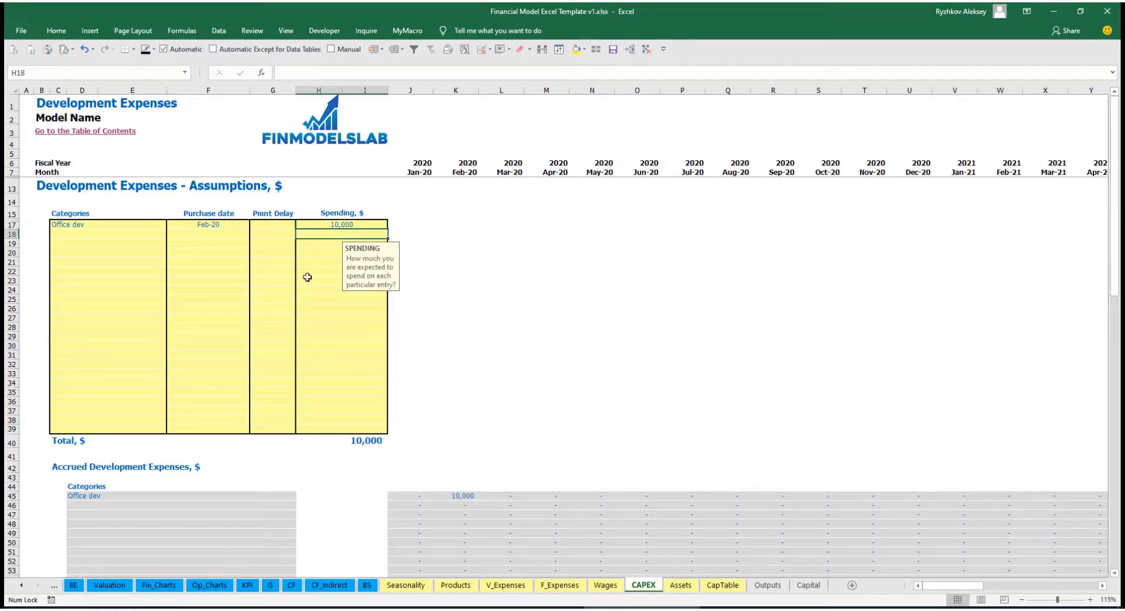
click(278, 225)
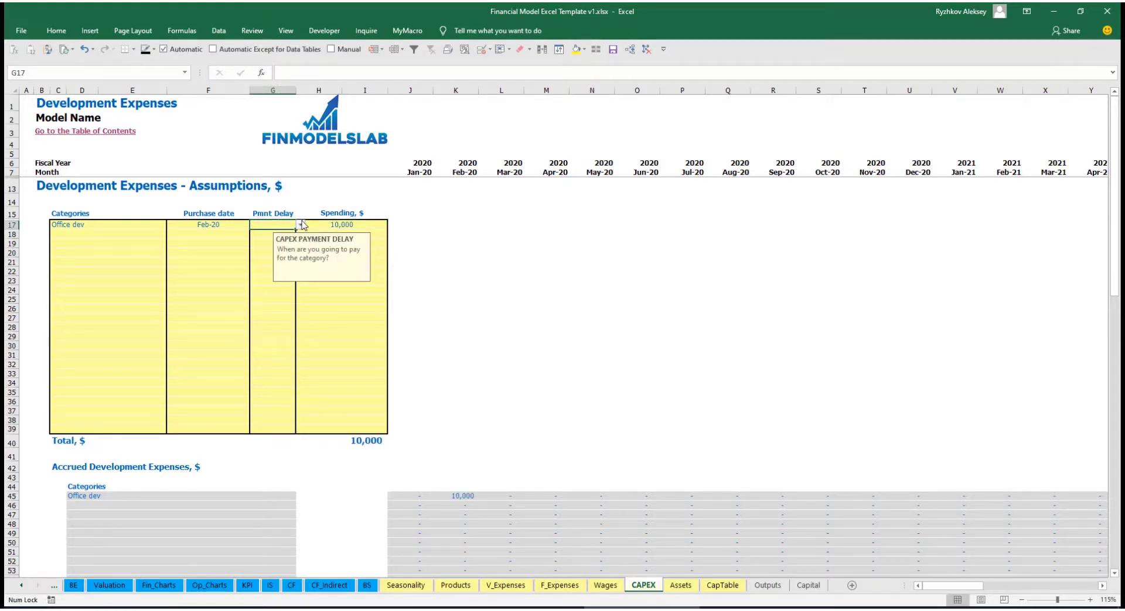
click(302, 227)
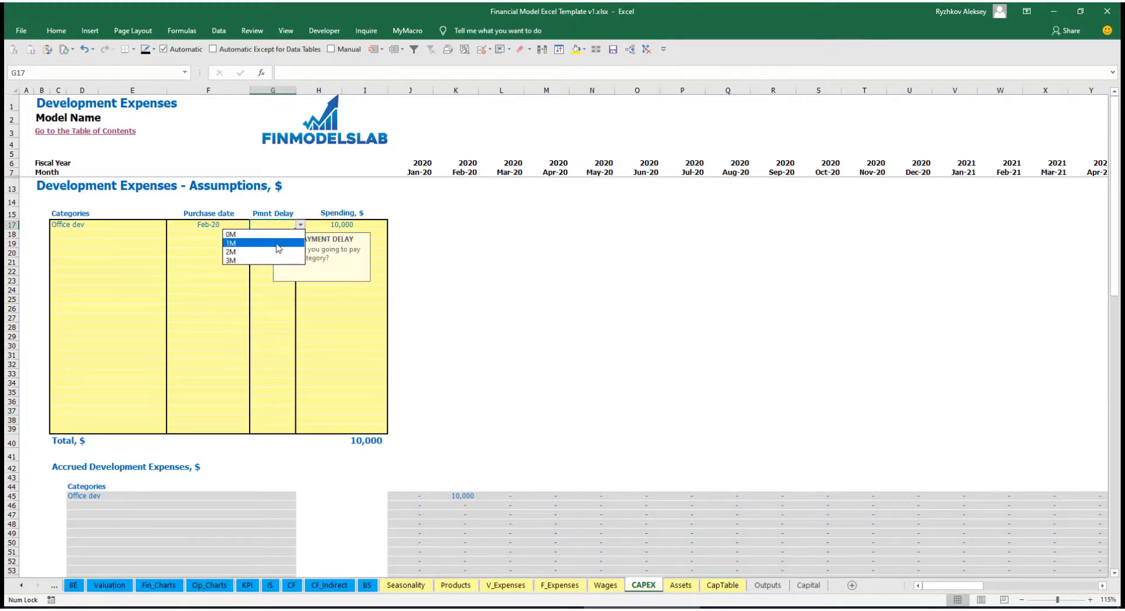
click(269, 256)
click(487, 255)
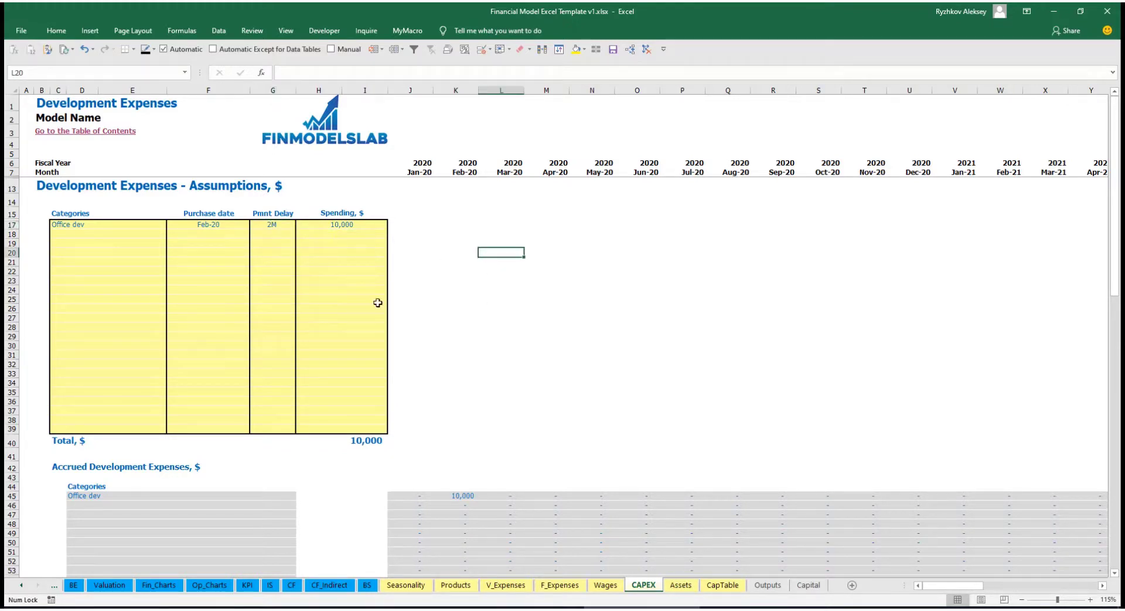
Check the Office dev amount in the accrued and paid development expenses tables and the summary.
click(463, 496)
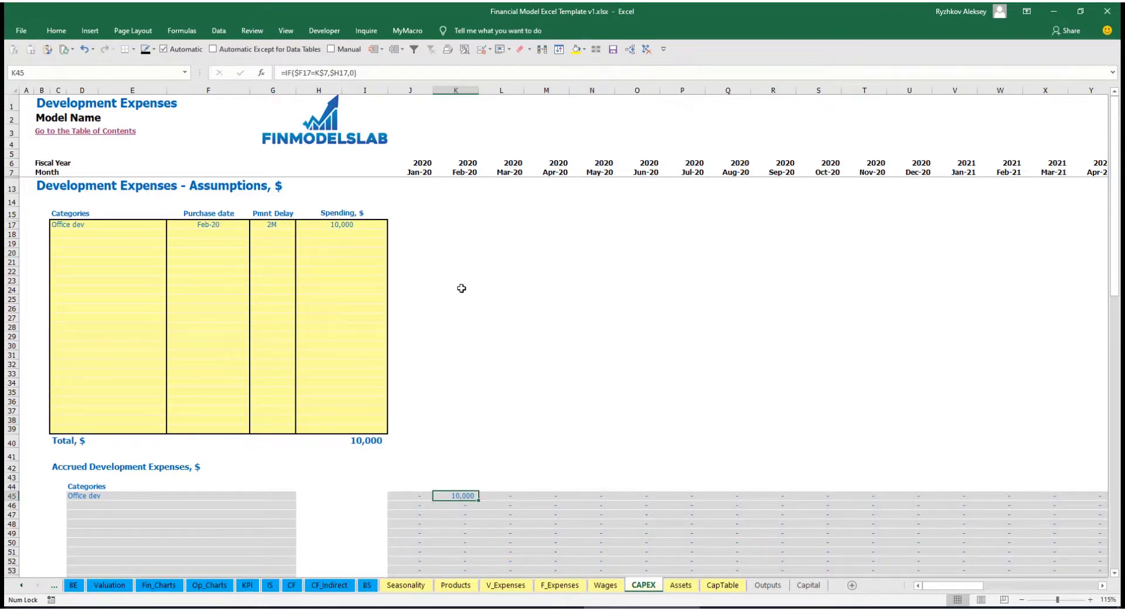
scroll(462, 288, down, 10)
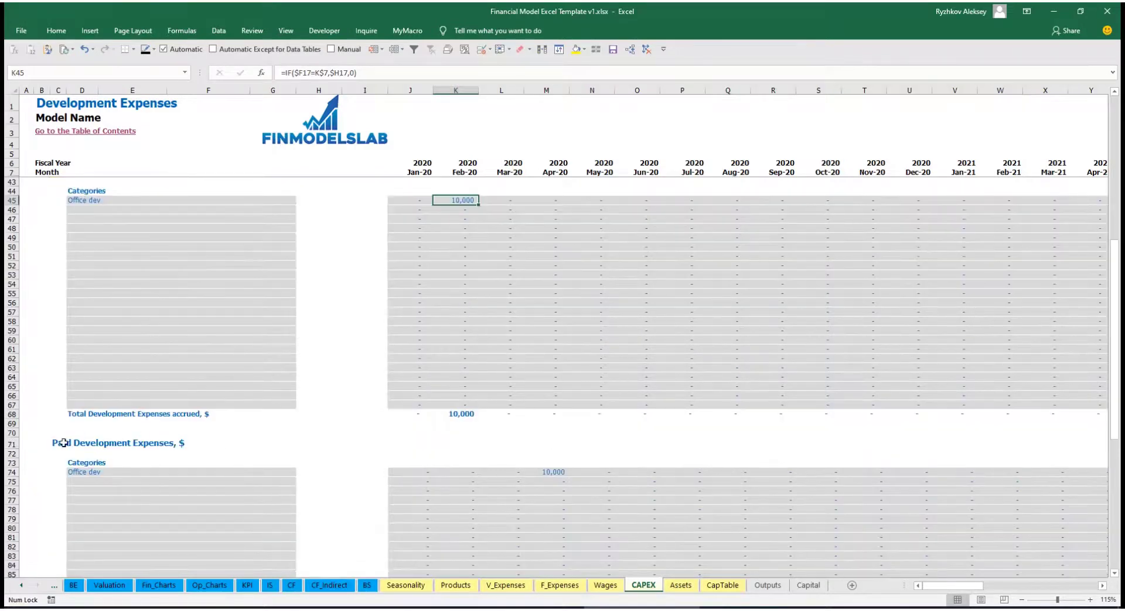
click(554, 472)
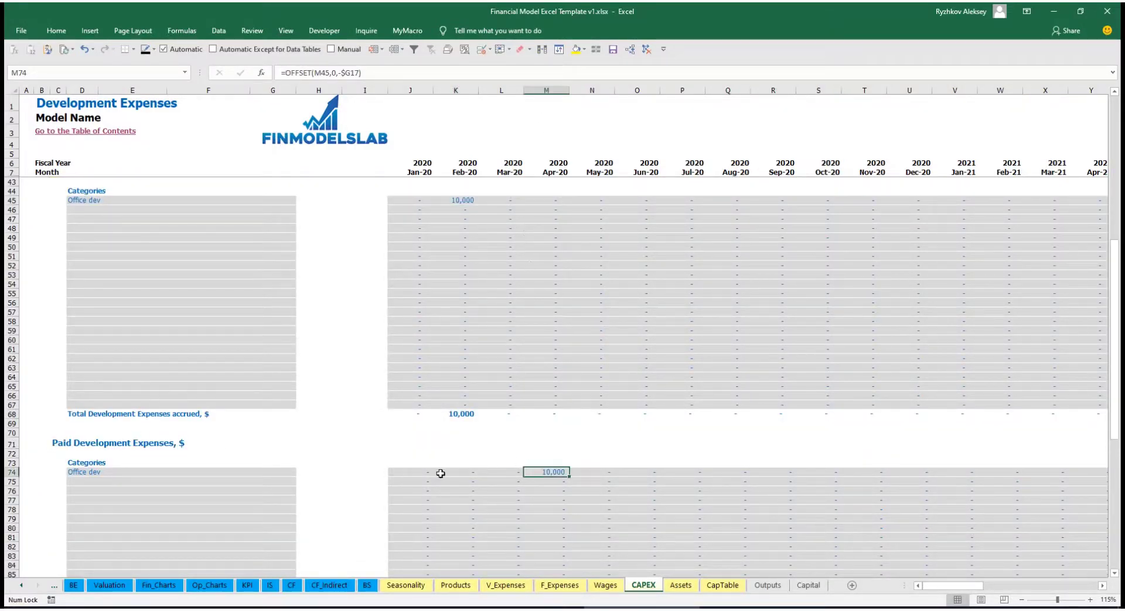
scroll(524, 474, down, 13)
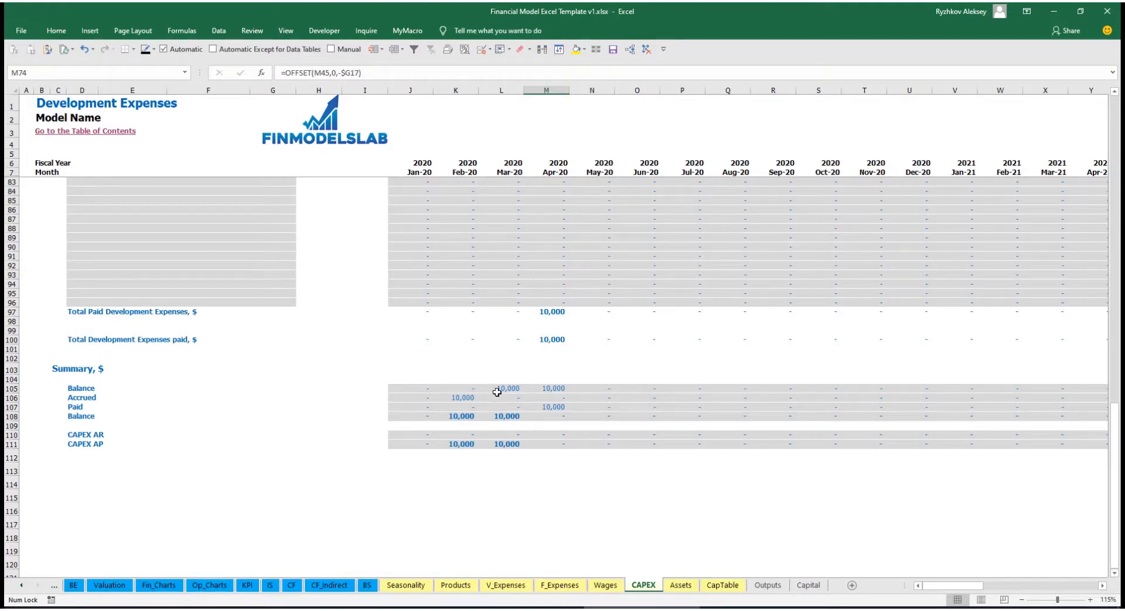
Add "Other dev exp" as the second development expense category with a Mar-20 purchase date.
scroll(503, 378, up, 20)
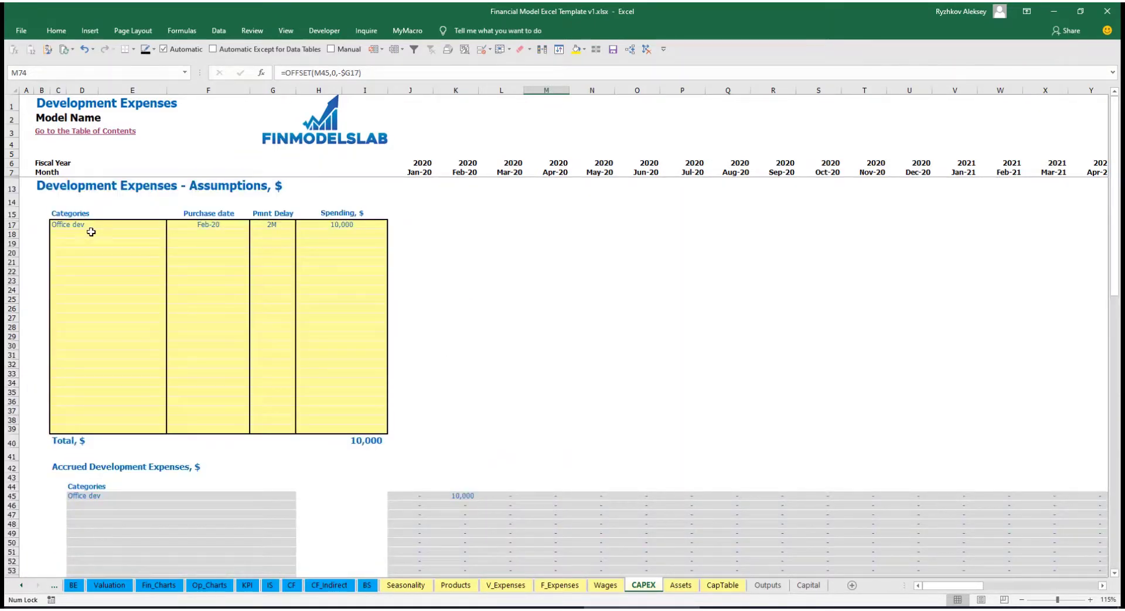
click(91, 232)
text(Ot)
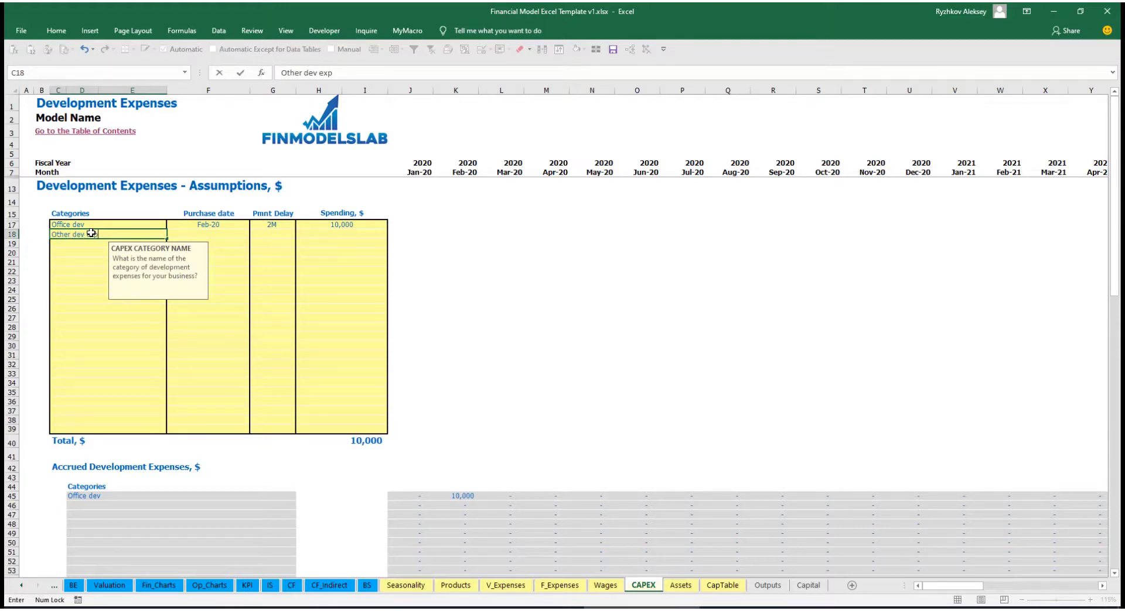
text(her dev exp)
key(Return)
click(233, 232)
click(254, 234)
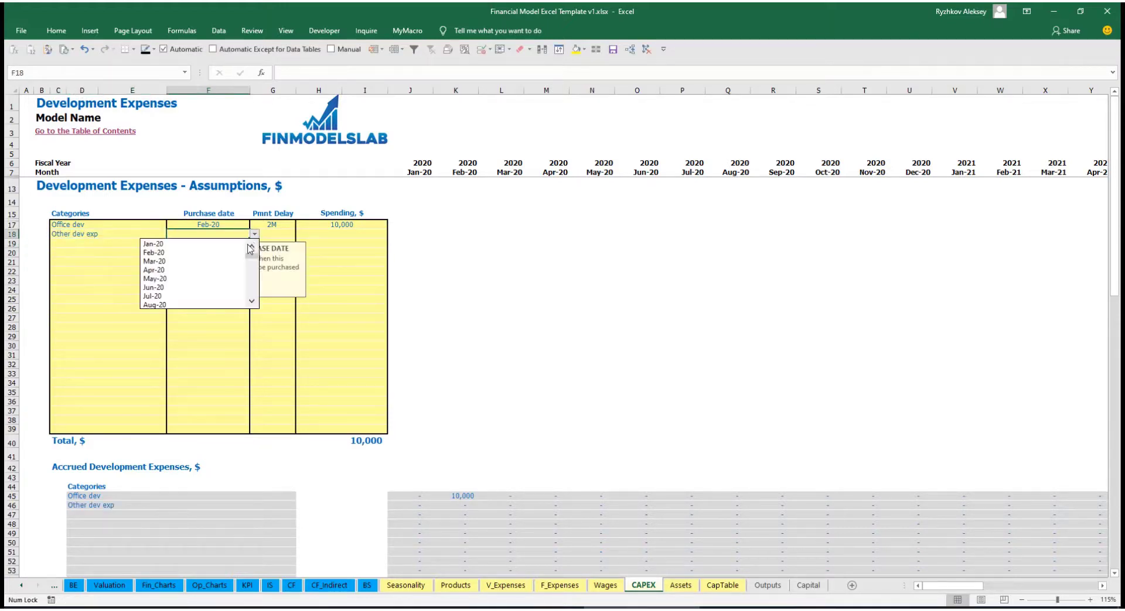
click(244, 261)
Set the Other dev exp spending to 5,000 and its payment delay to 0M.
click(327, 237)
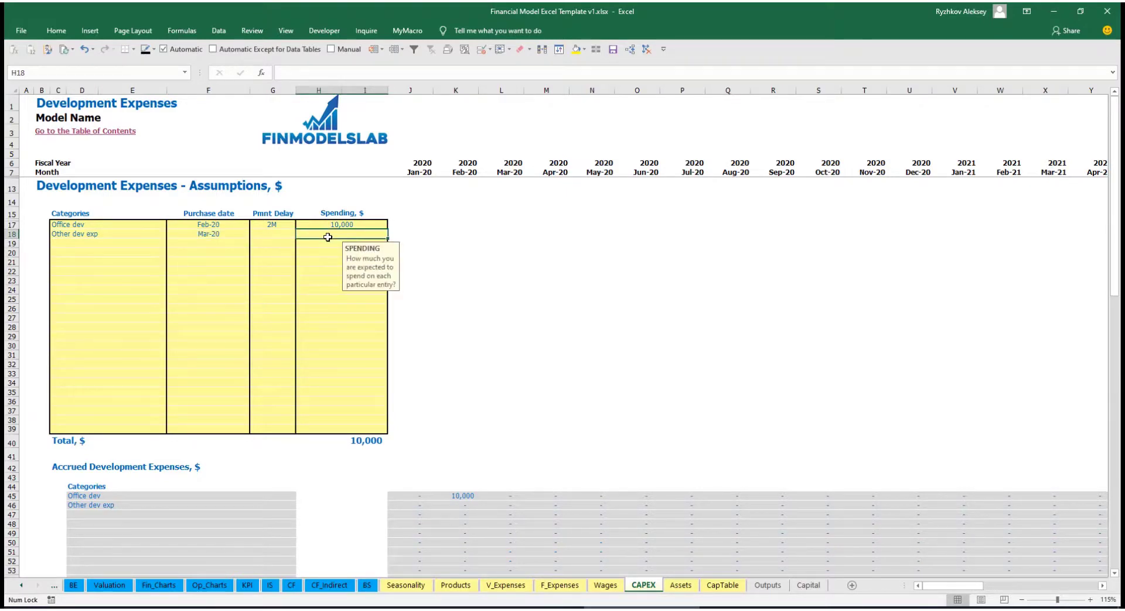
text(5,000)
key(Return)
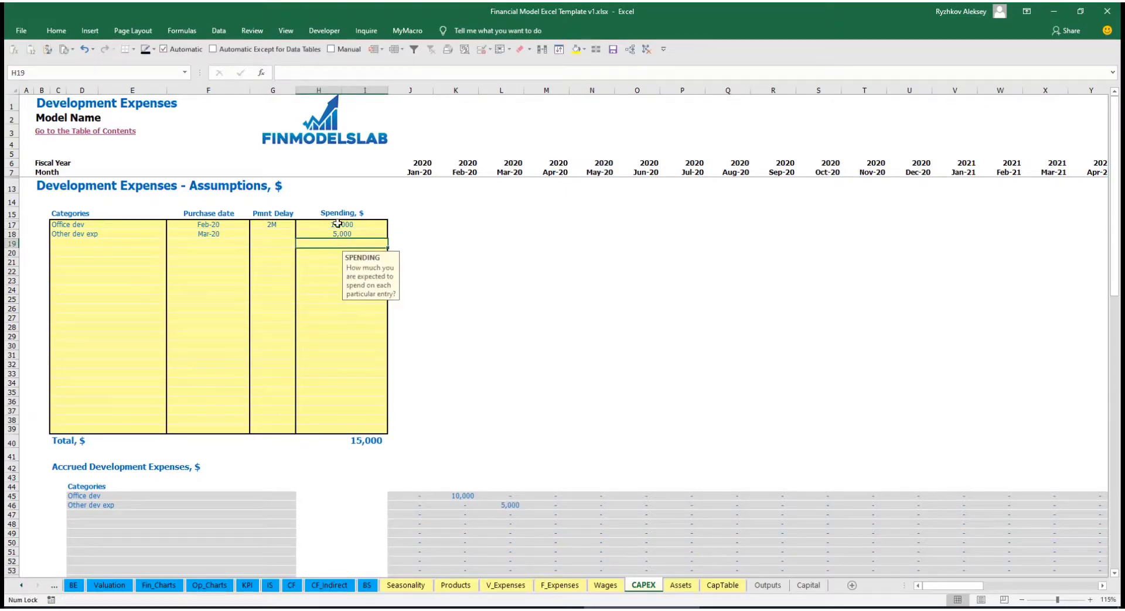
click(283, 238)
click(301, 234)
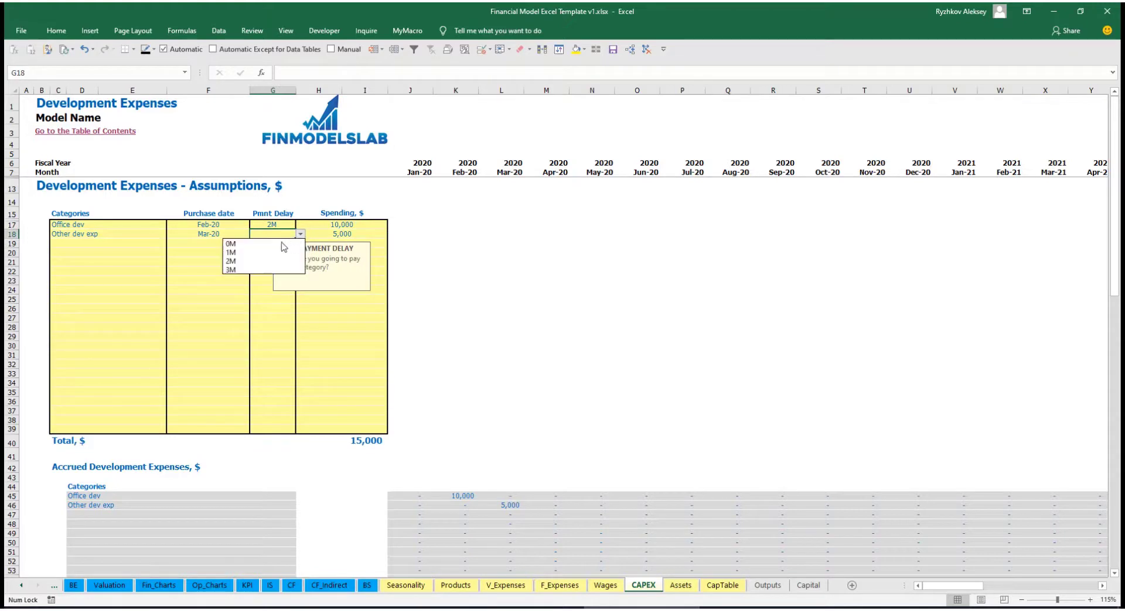
click(279, 245)
Compare the month in which Other dev exp is accrued with the month in which it is paid.
scroll(483, 459, down, 3)
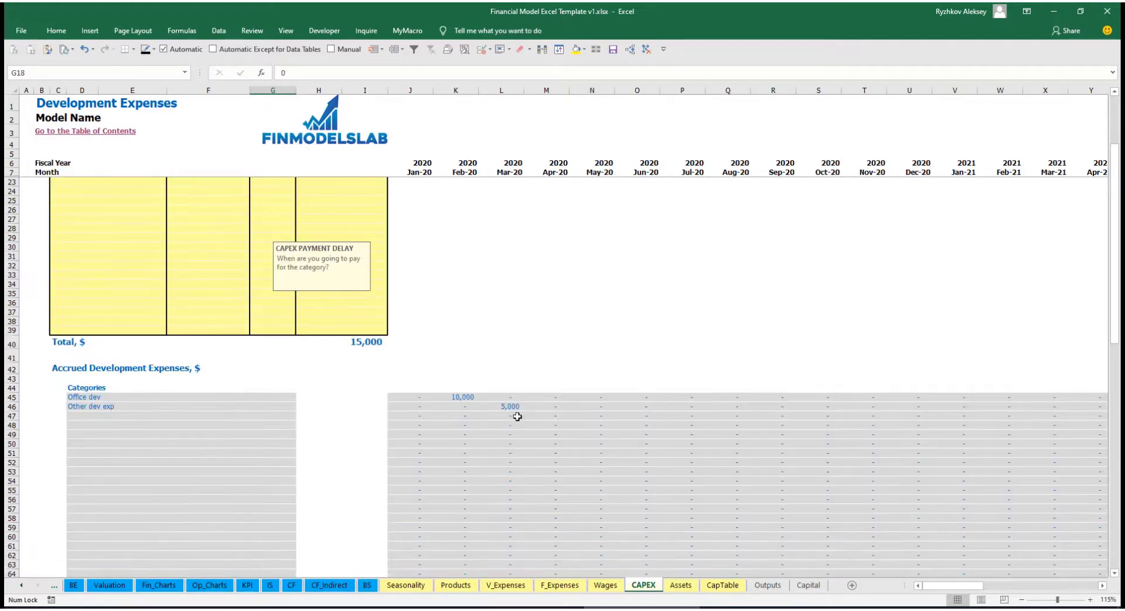
click(509, 408)
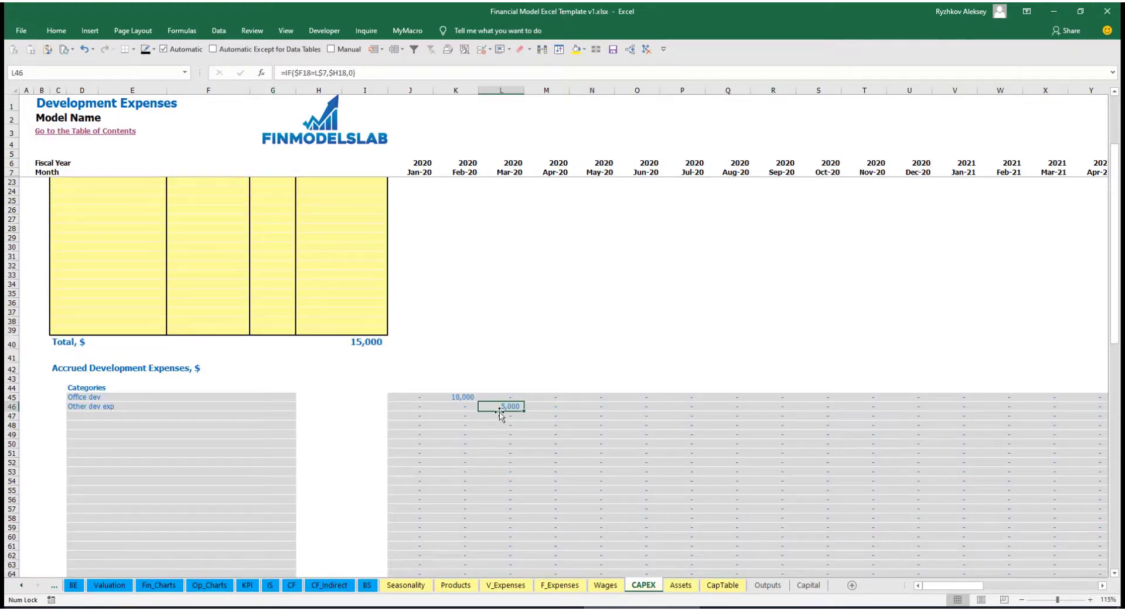
scroll(501, 407, down, 10)
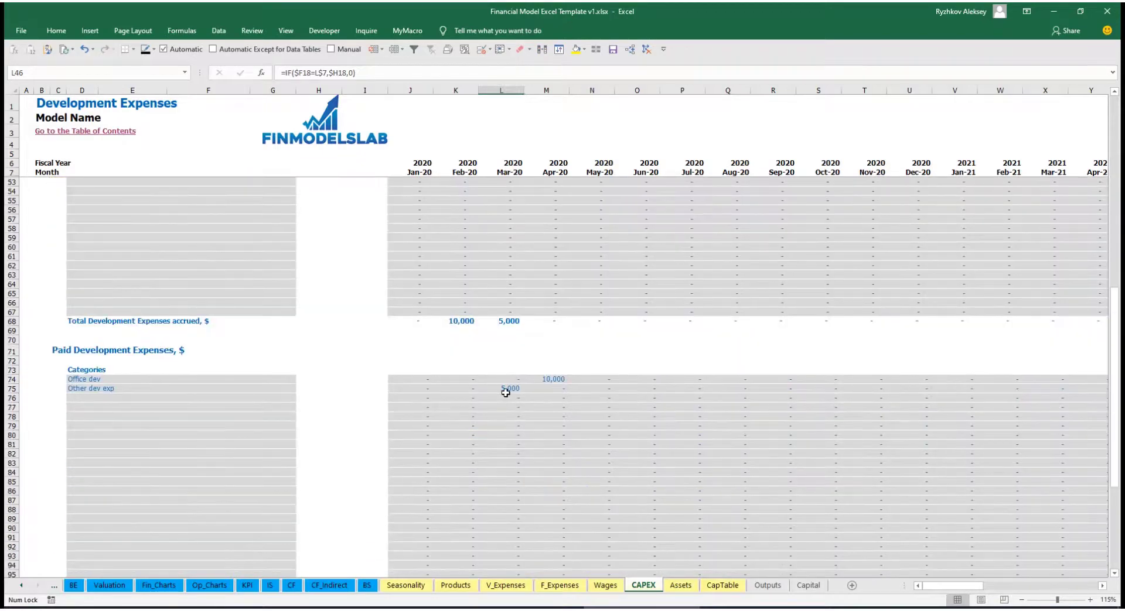
scroll(506, 390, up, 13)
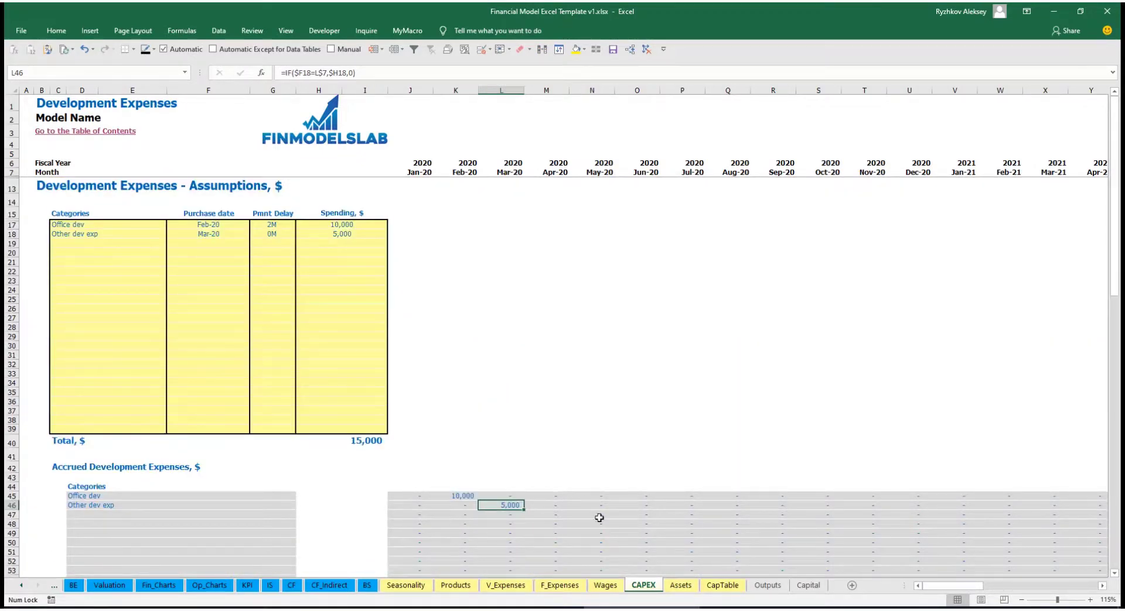
On the Assets sheet, examine book depreciation, capital expenditure and closing net book value for Development Expenses.
click(679, 588)
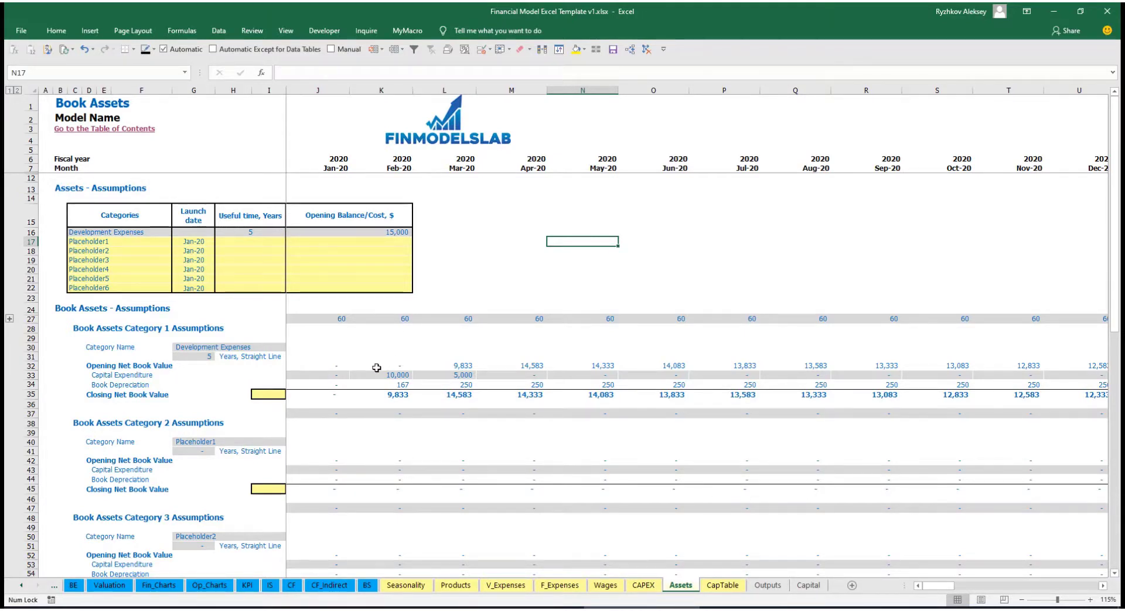
click(28, 385)
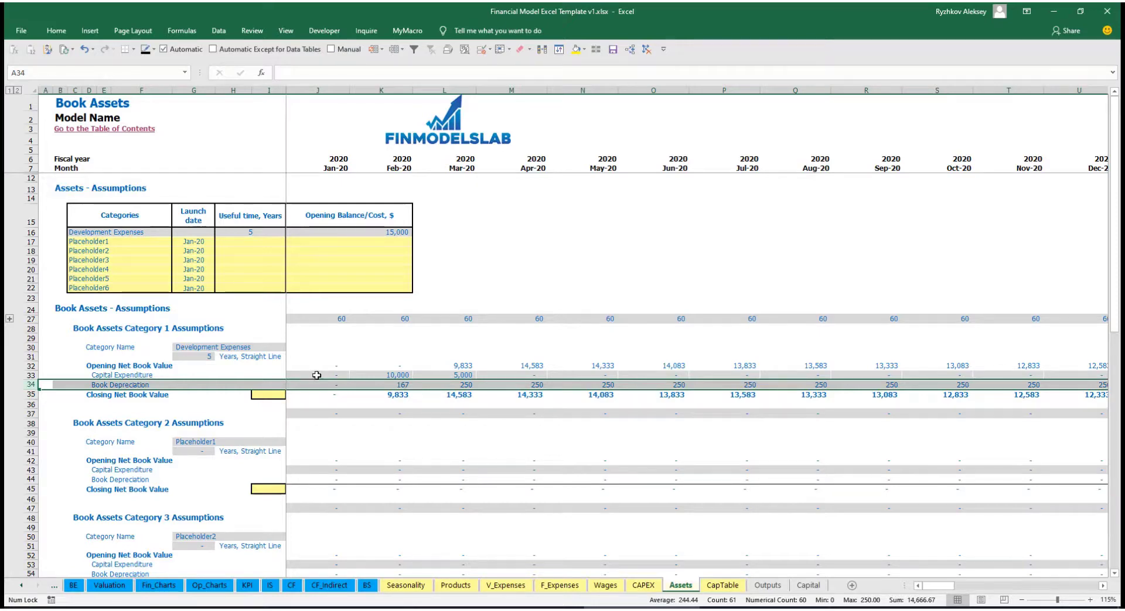
drag(314, 376, 564, 375)
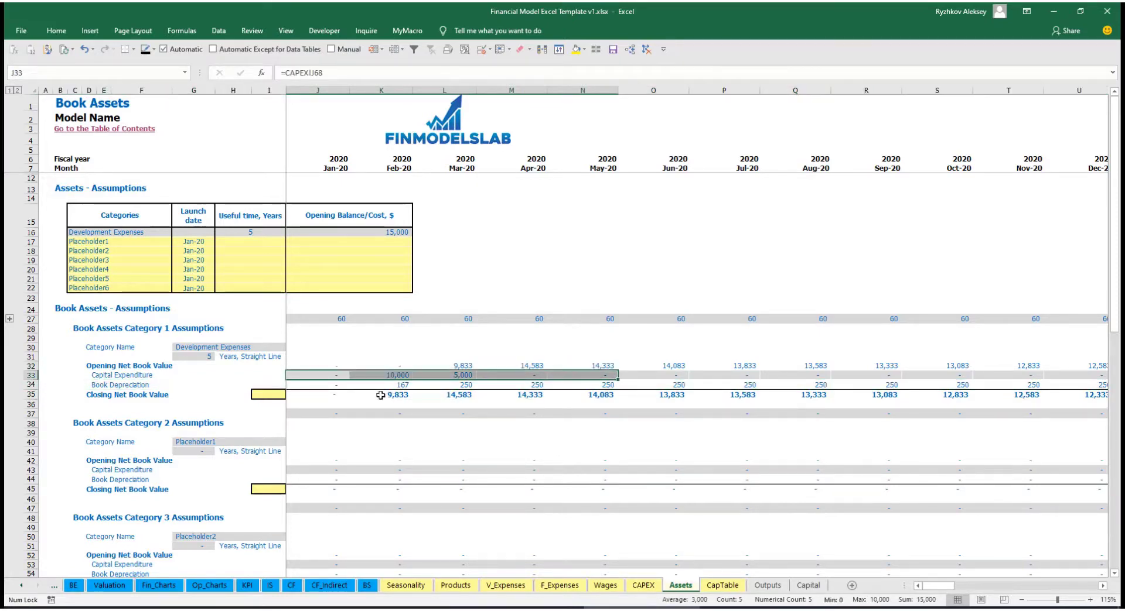
drag(332, 394, 625, 399)
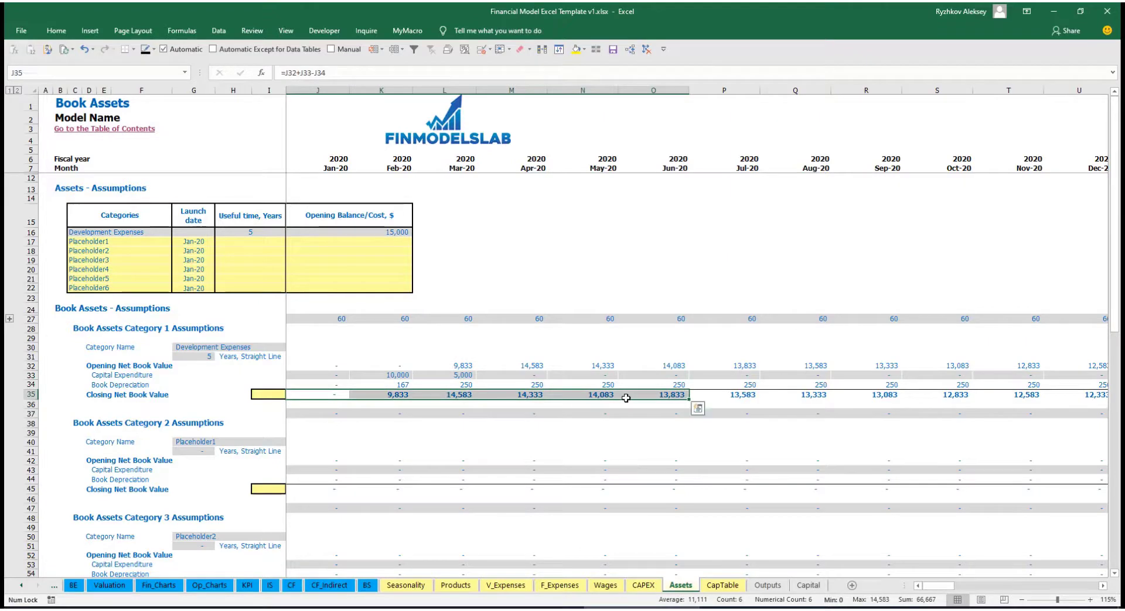
Rename the Placeholder1 asset category as "Other assets" and set its useful time to 10 years.
click(134, 238)
text(Other)
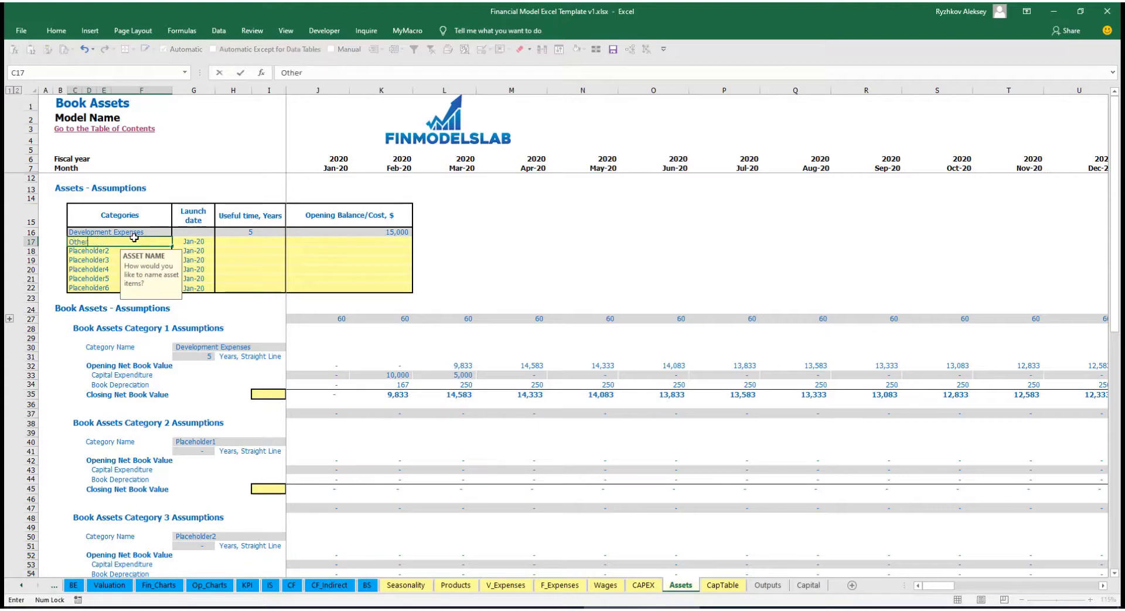
text( assets)
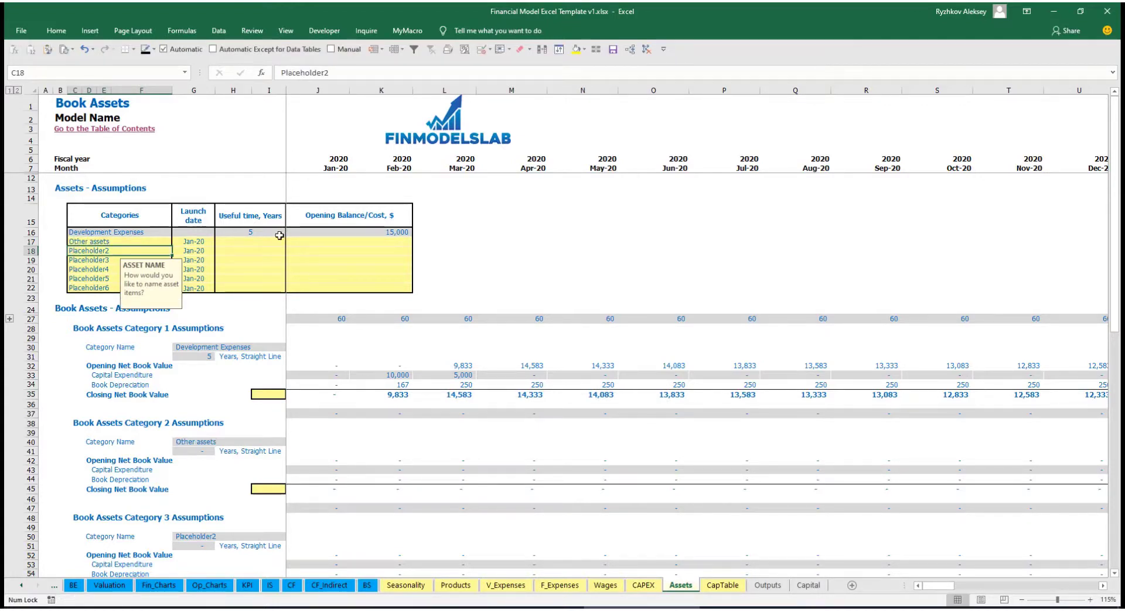
click(276, 241)
text(10)
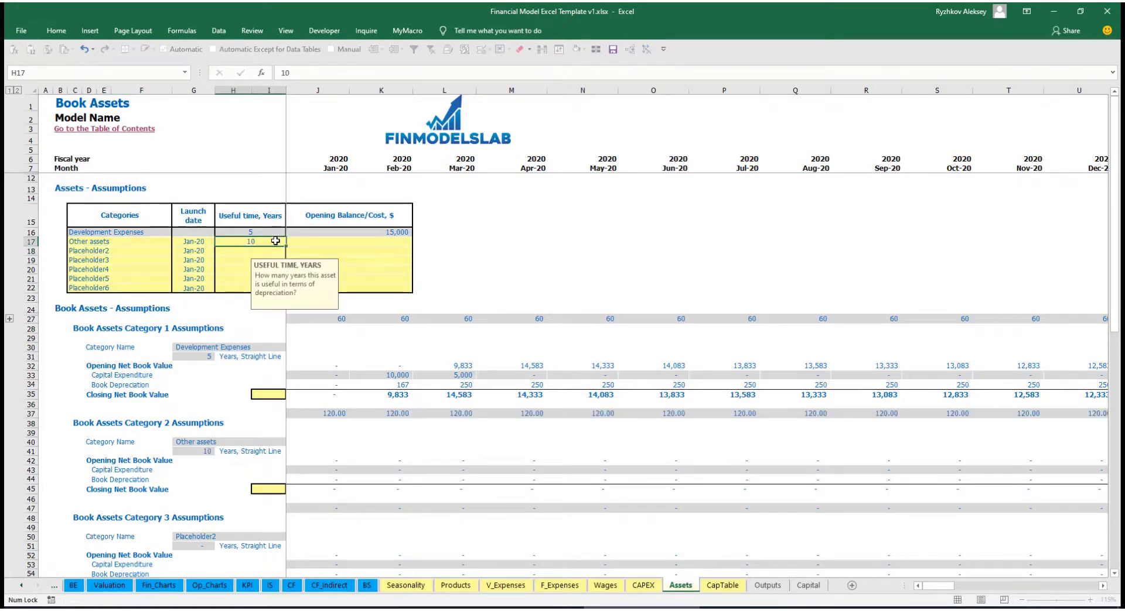
click(352, 243)
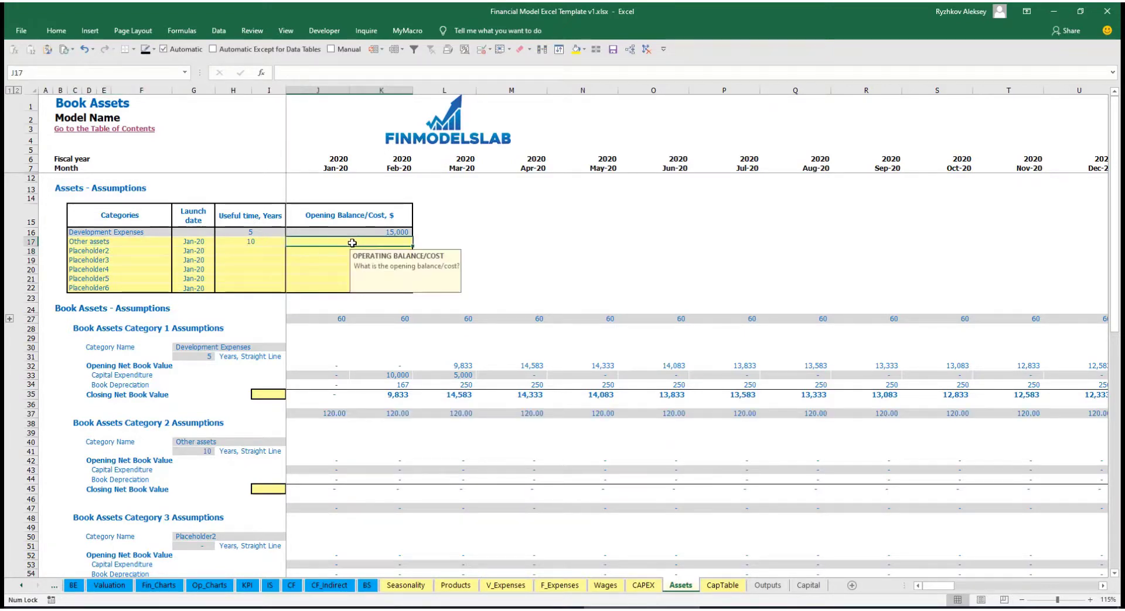
Set the Other assets opening balance/cost to 25,000 and its launch date to Apr-20.
text(25000)
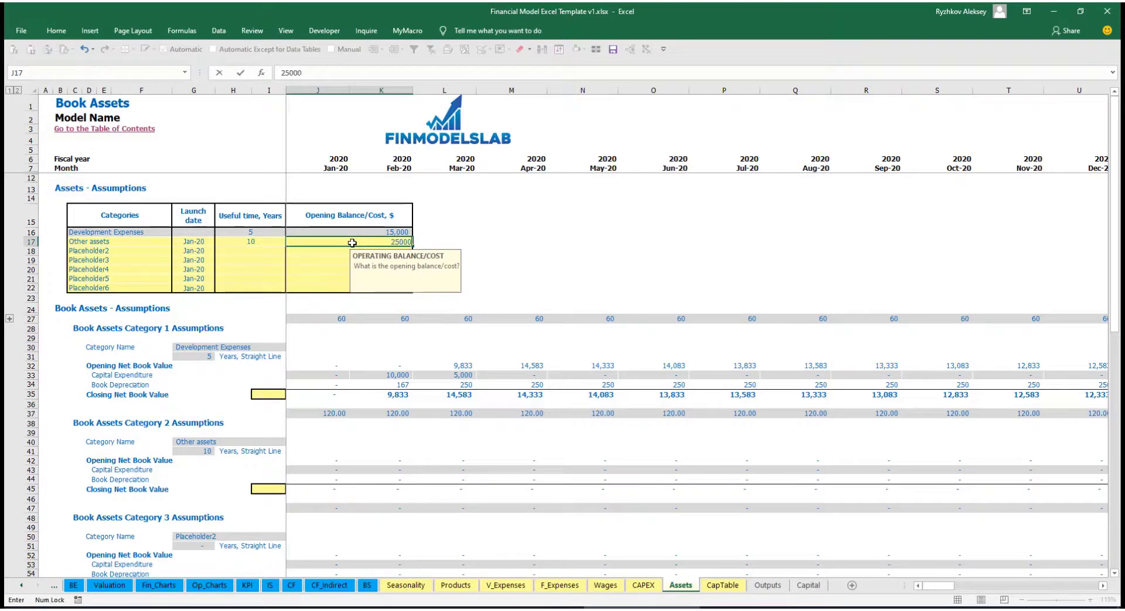
key(Return)
click(208, 242)
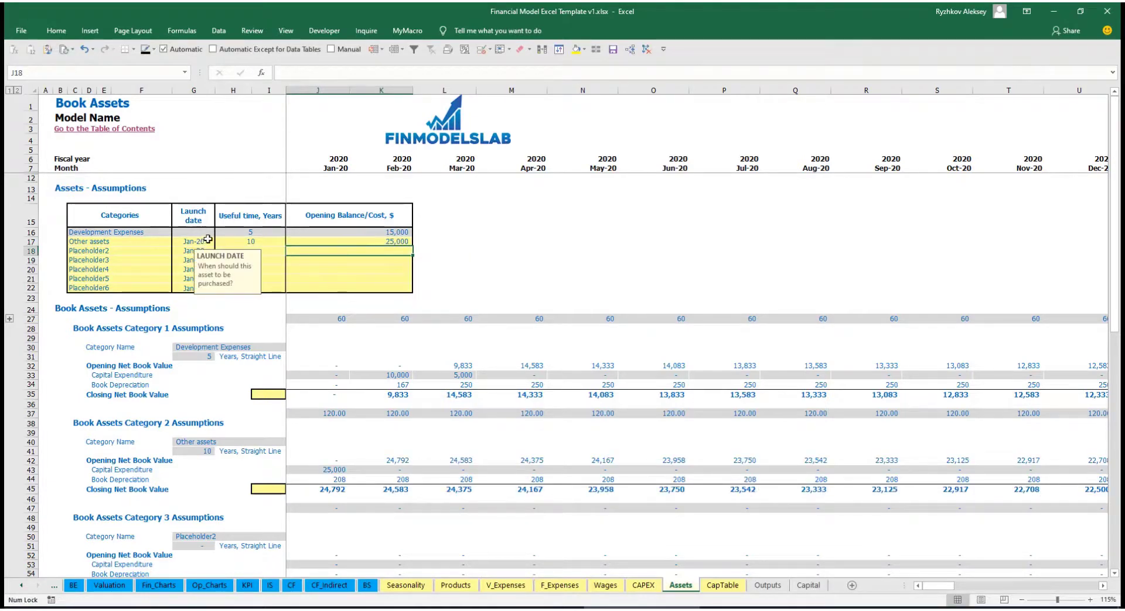
click(219, 242)
click(196, 280)
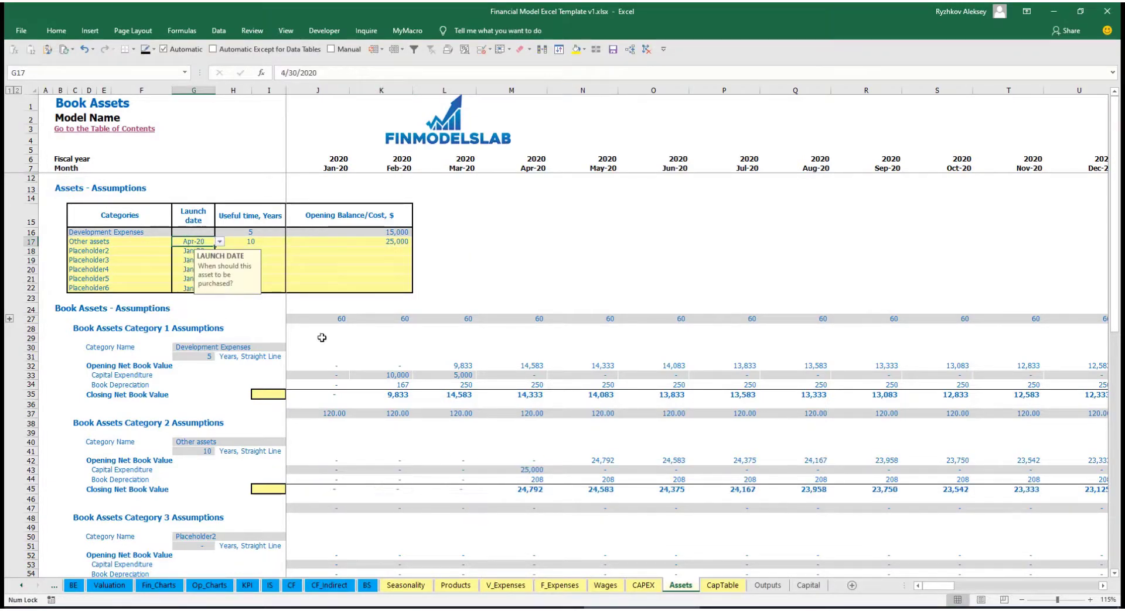
Examine the capital expenditure, book depreciation and closing net book value of Other assets from the launch month onward.
click(543, 471)
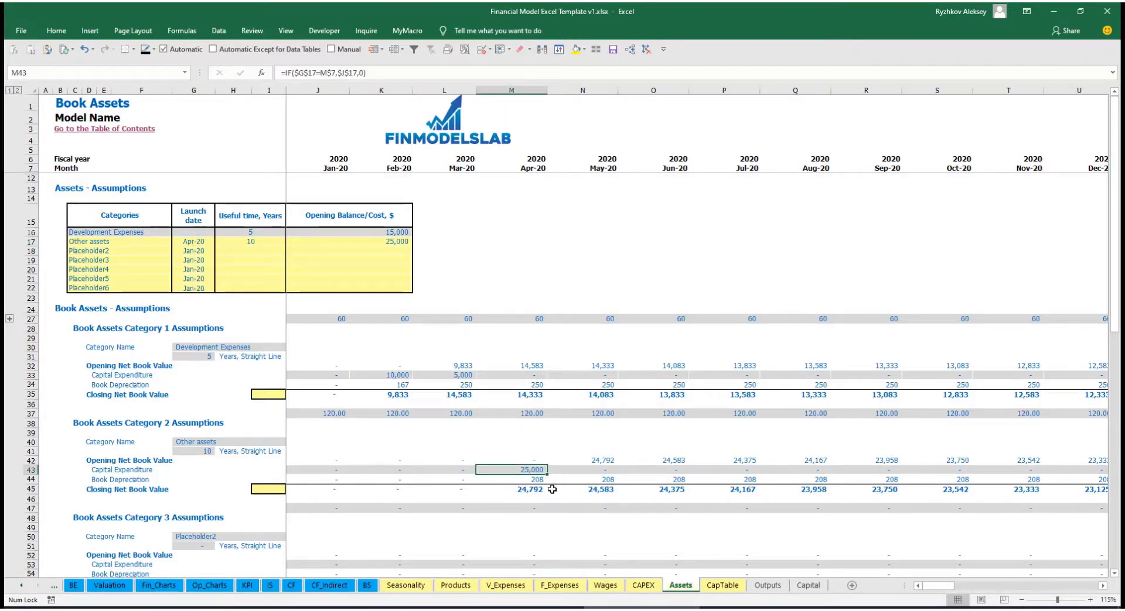
drag(536, 479, 749, 480)
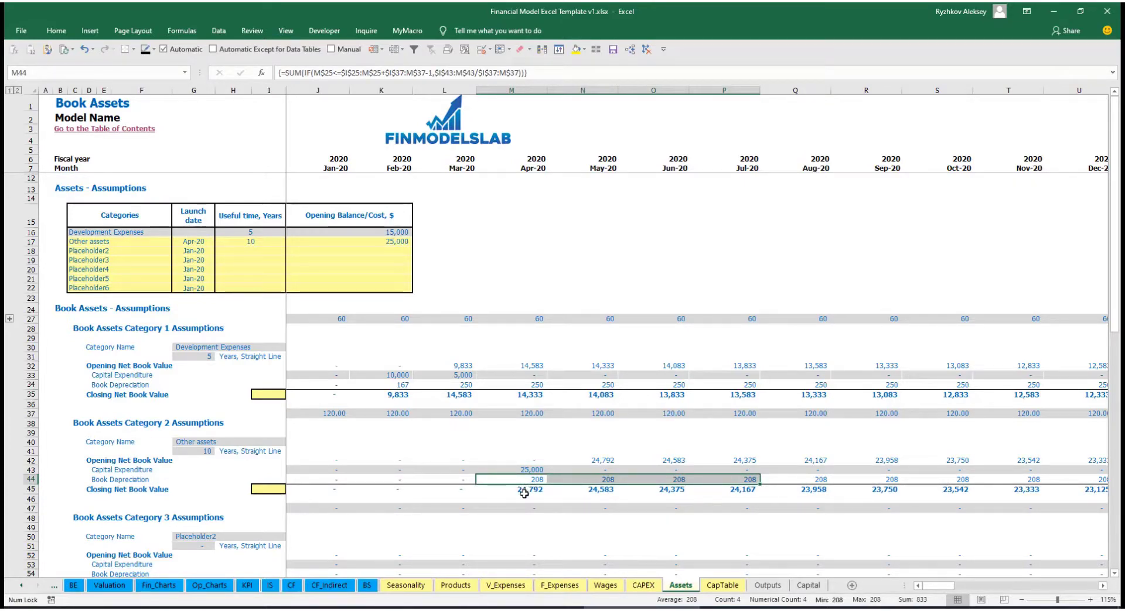
drag(537, 491, 770, 488)
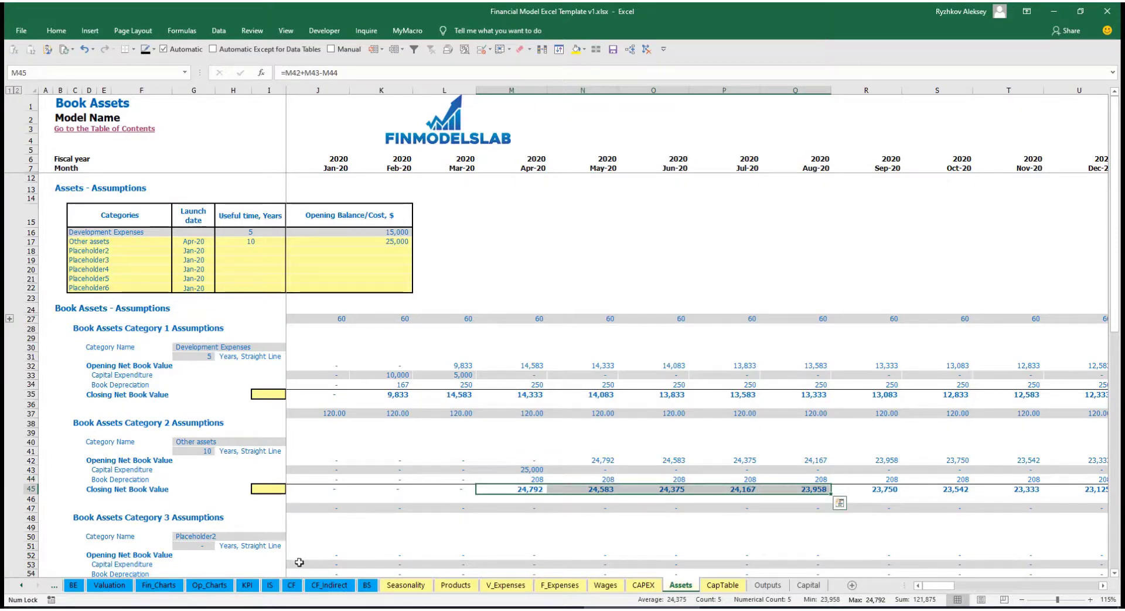
Review how assets feed the income statement, cash flow and balance sheet, checking the Fixed Assets, CAPEX Prepayment and CAPEX Payable rows.
click(270, 585)
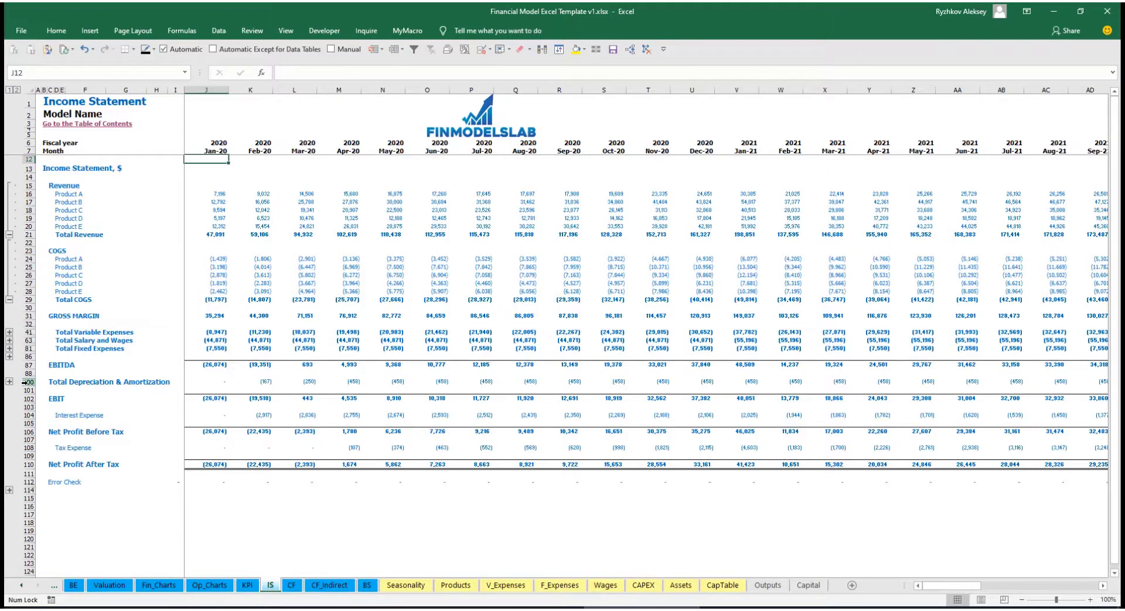
click(288, 586)
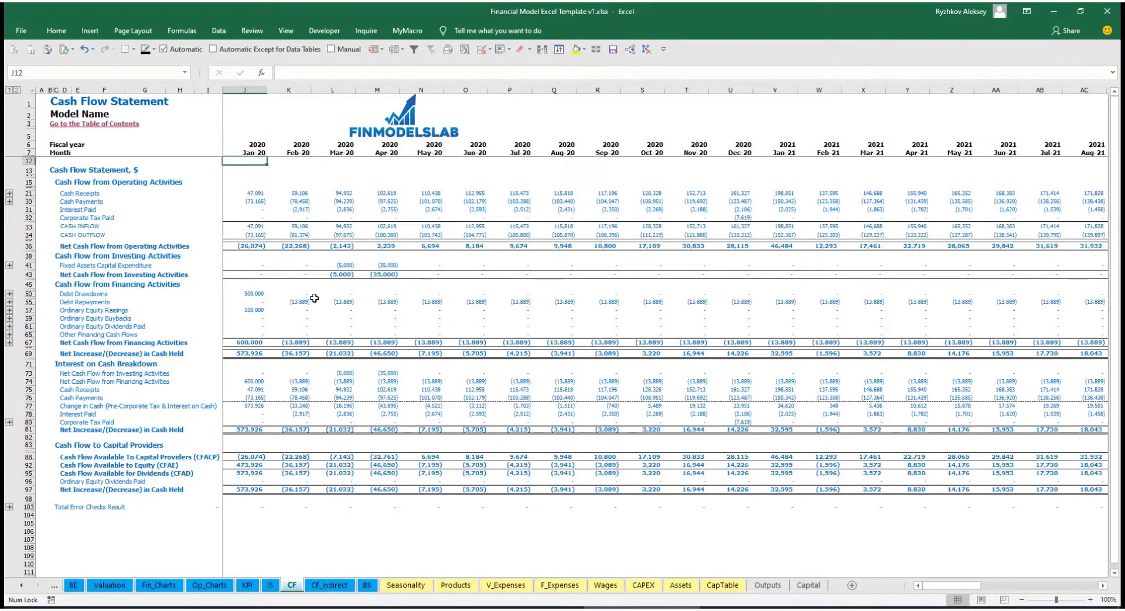
click(366, 585)
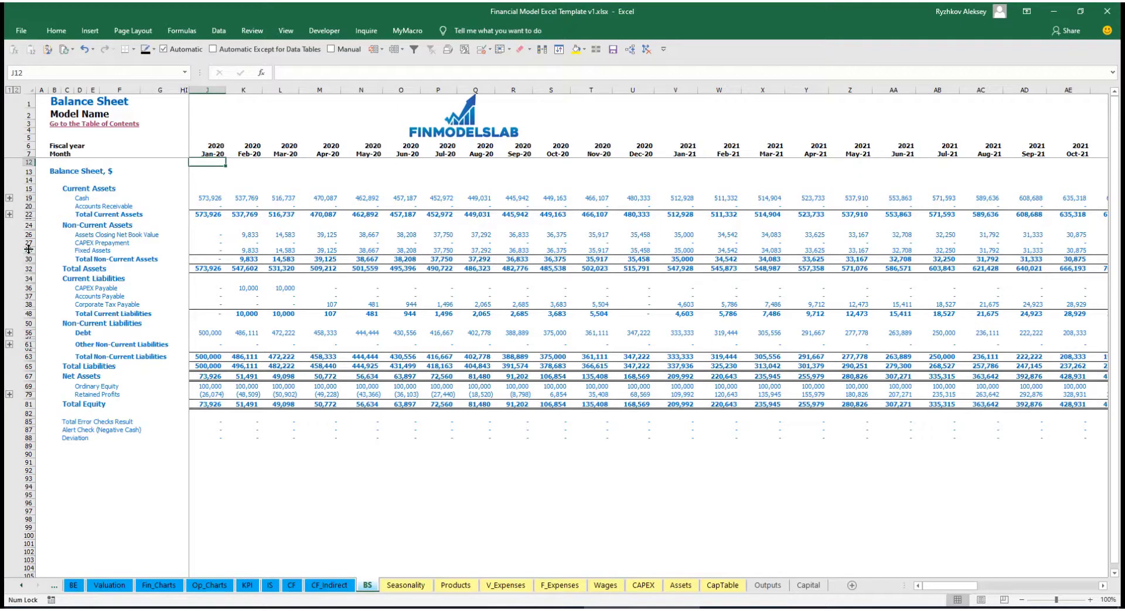
click(28, 250)
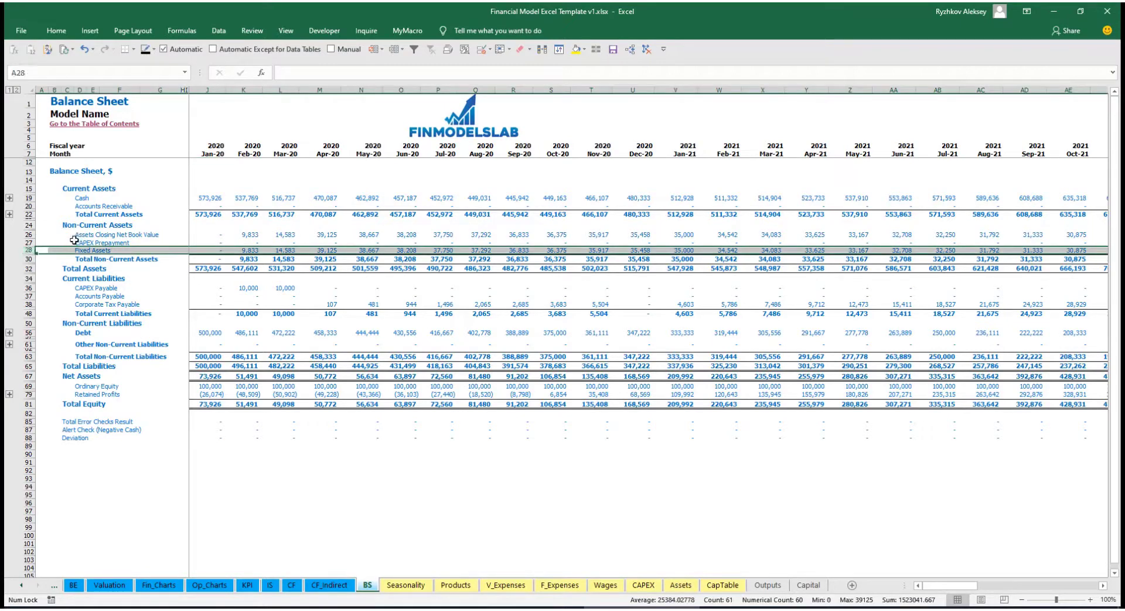
click(27, 242)
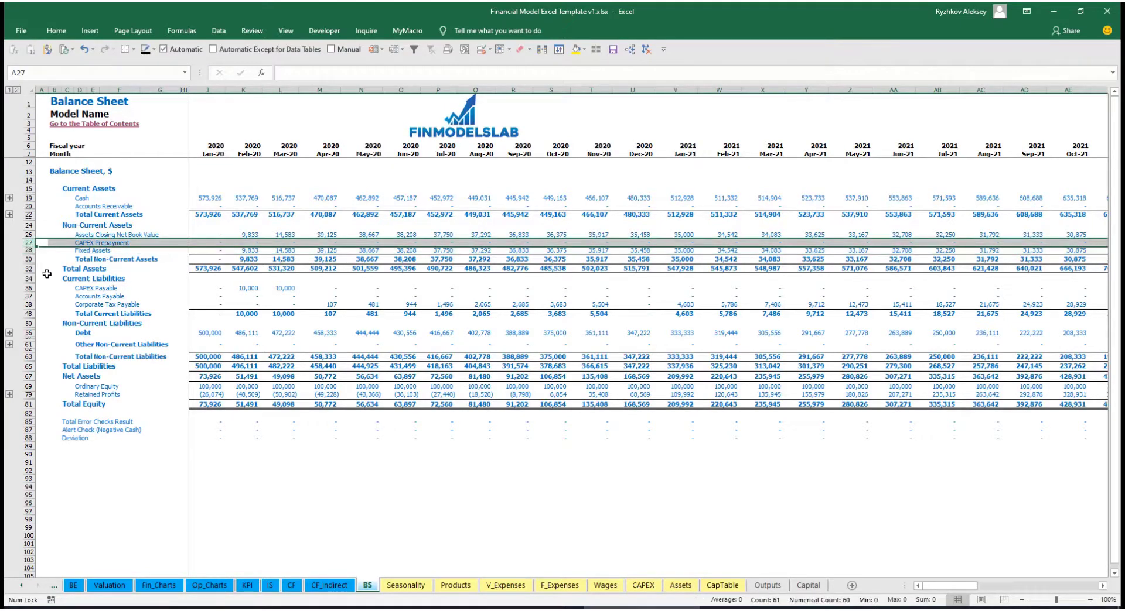
click(28, 288)
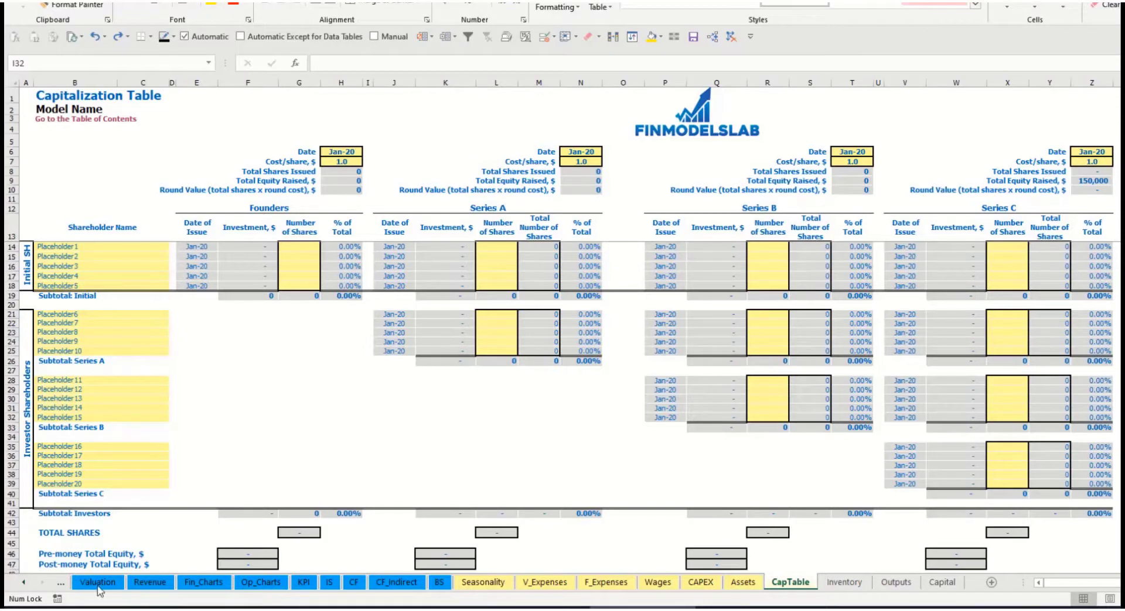
On the CapTable sheet, rename the initial shareholder Placeholder1 as "Founder 1".
click(61, 245)
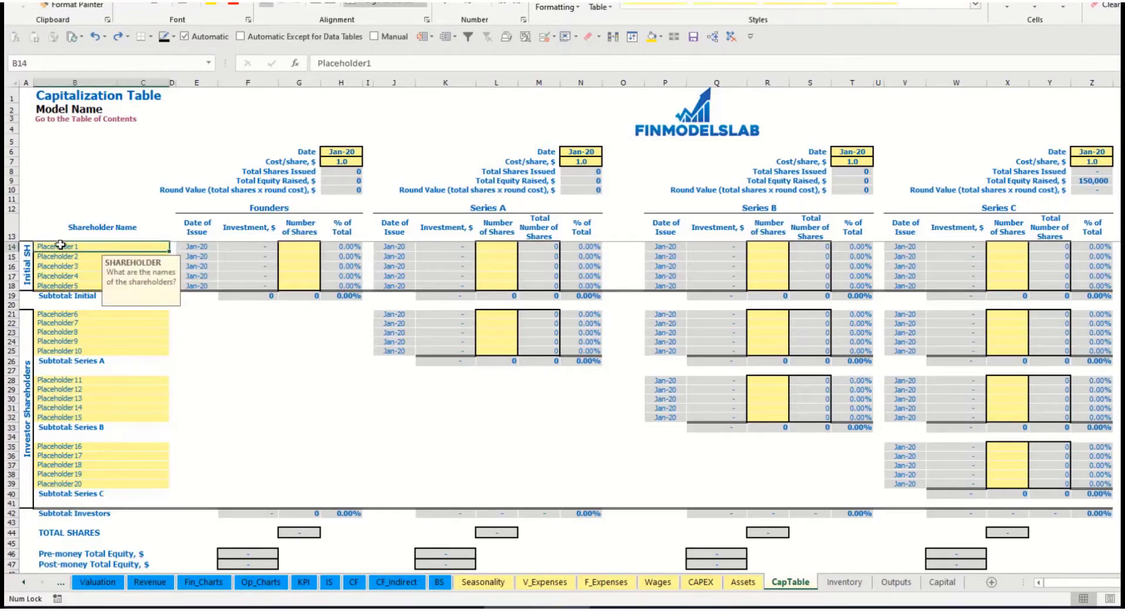
text(Fo)
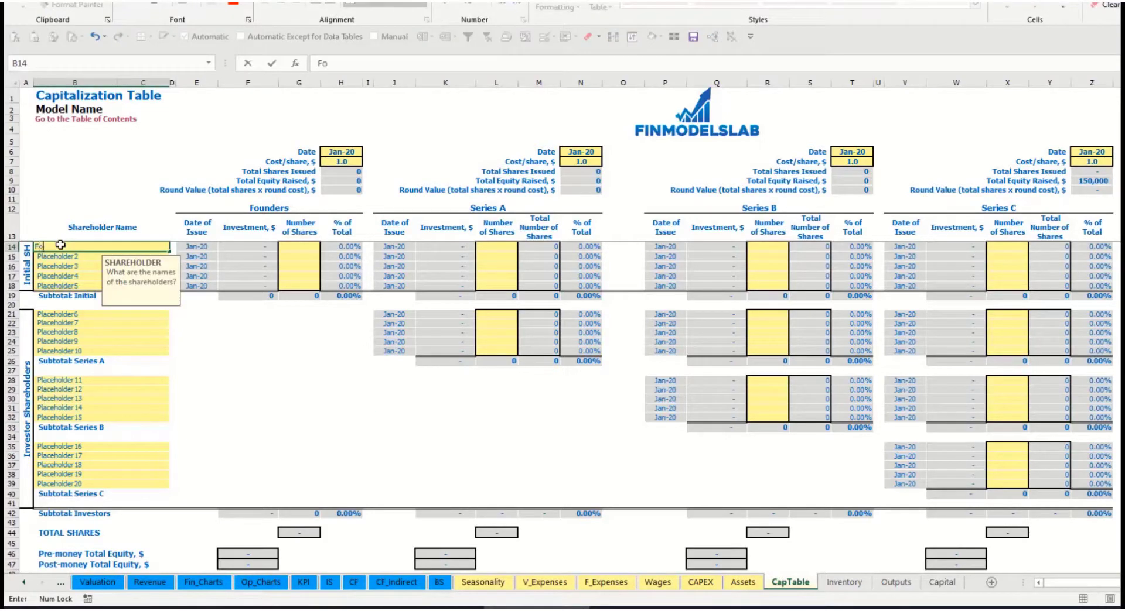
text(under 1)
key(Return)
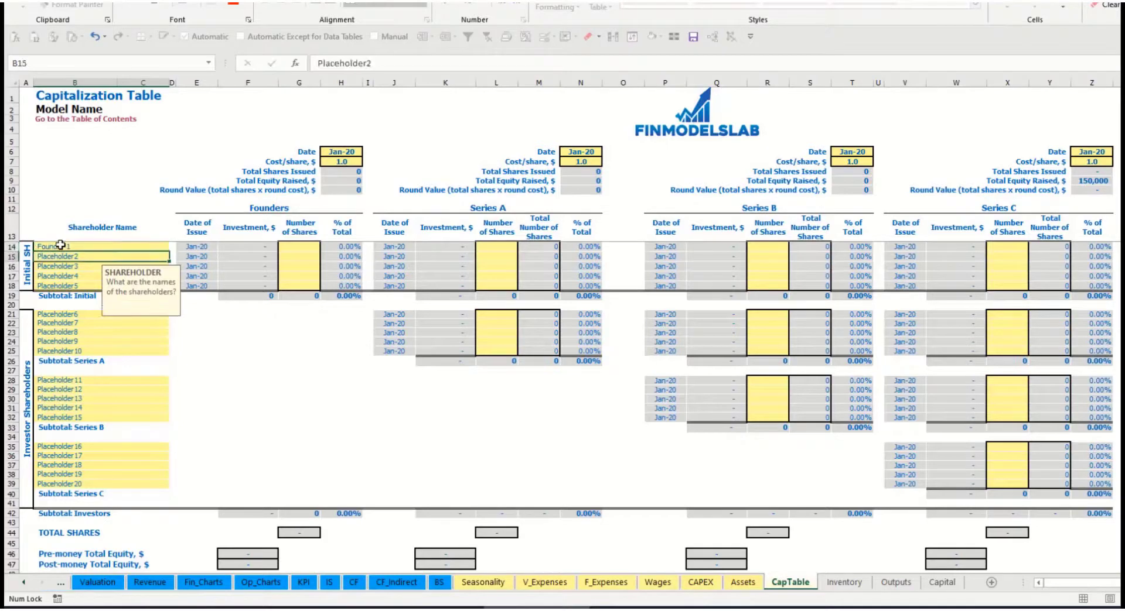
Copy the Founder 1 name into the second initial shareholder row and change it to "Founder 2".
key(Up)
key(ctrl+c)
key(Down)
key(ctrl+v)
key(F2)
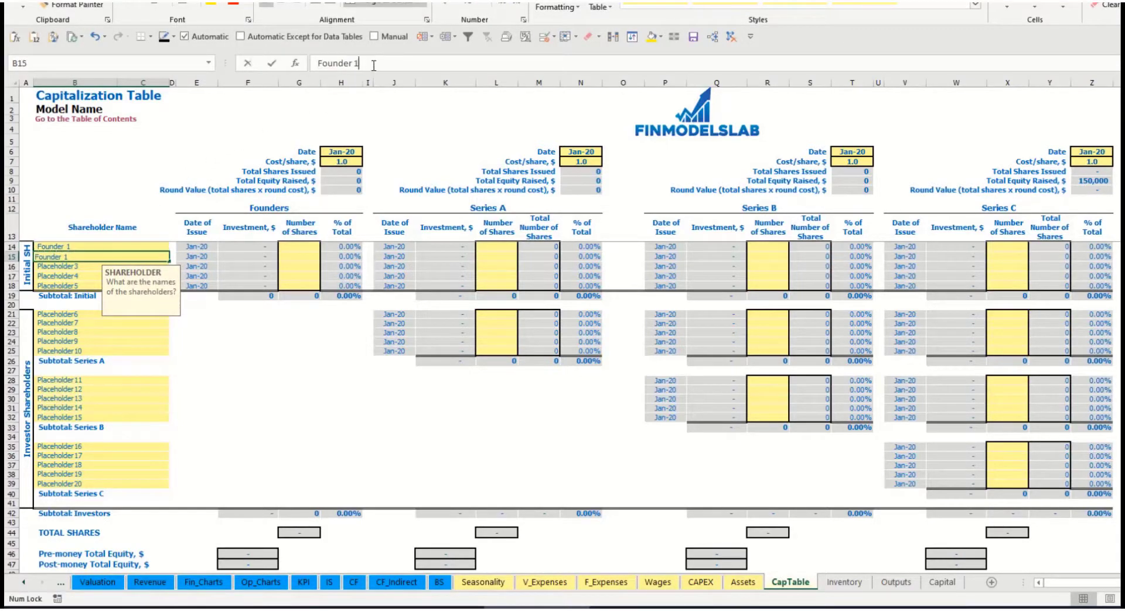
key(BackSpace)
text(2)
key(Return)
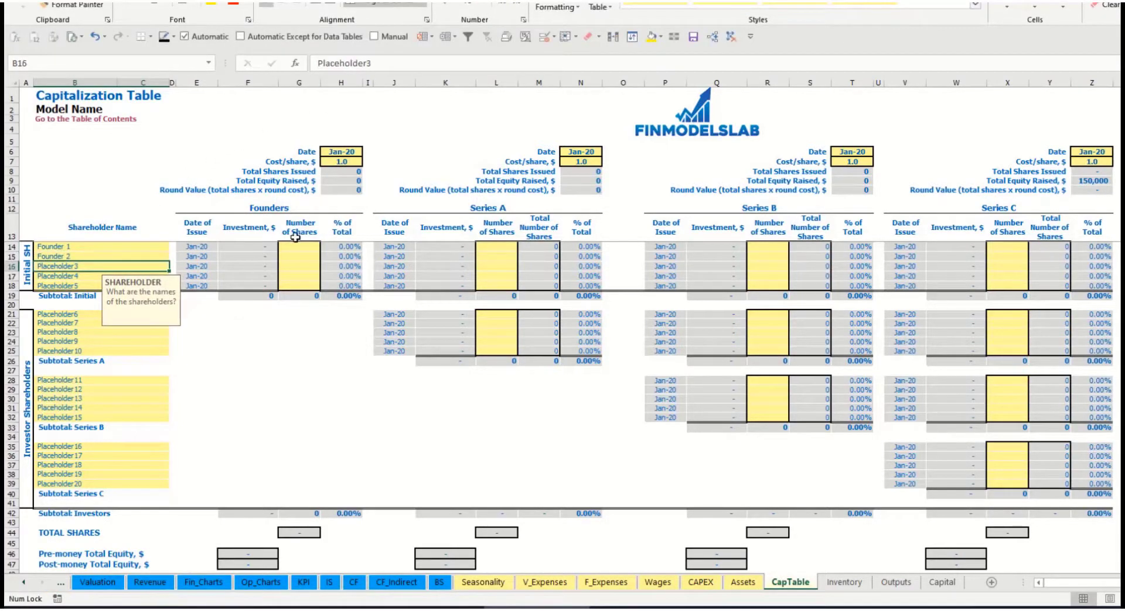
In the Founders round, issue 10,000 shares to Founder 1 and 20,000 shares to Founder 2.
click(122, 246)
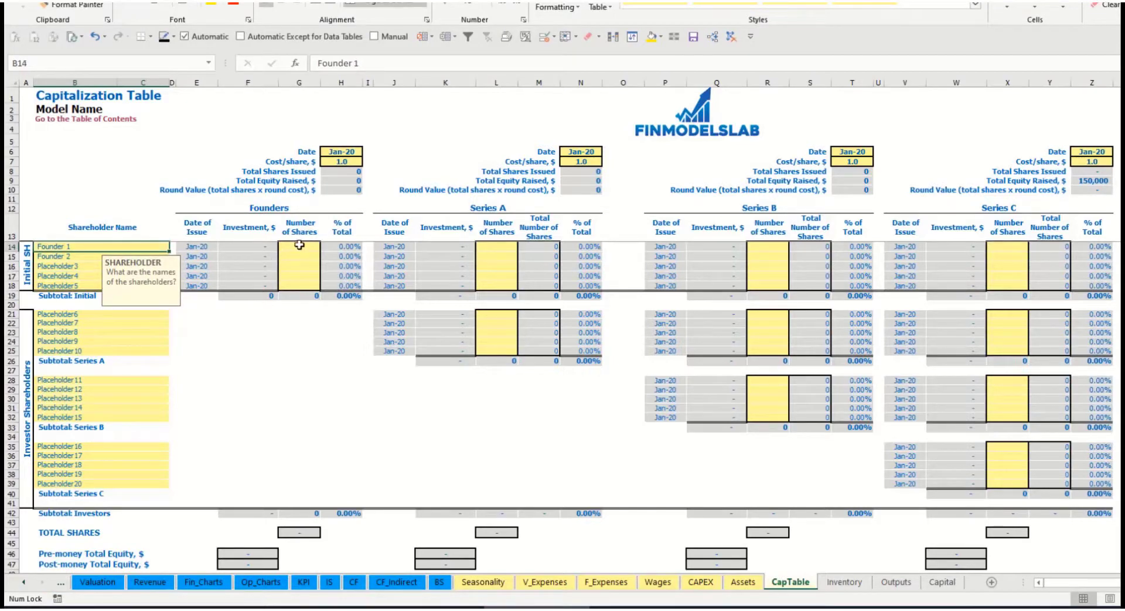
click(303, 246)
text(10,)
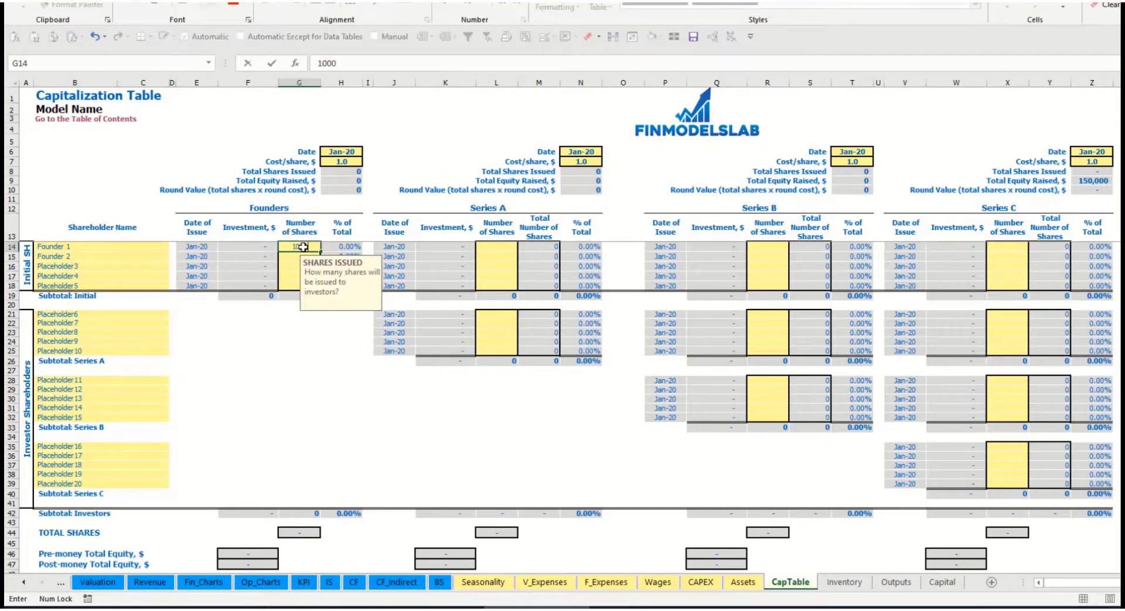
text(000)
key(Return)
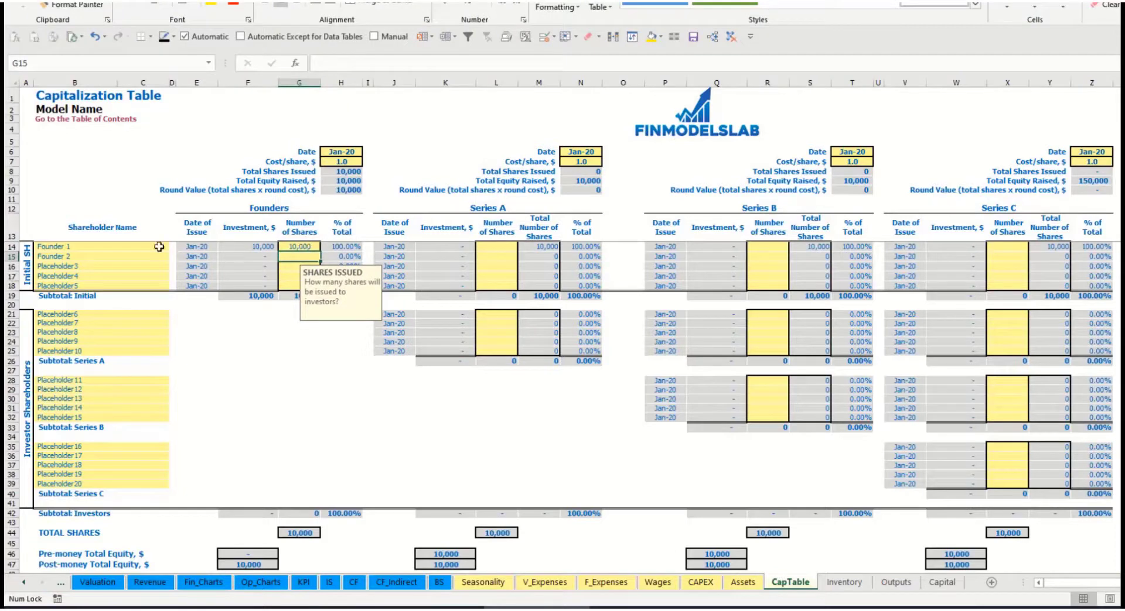
text(20,00)
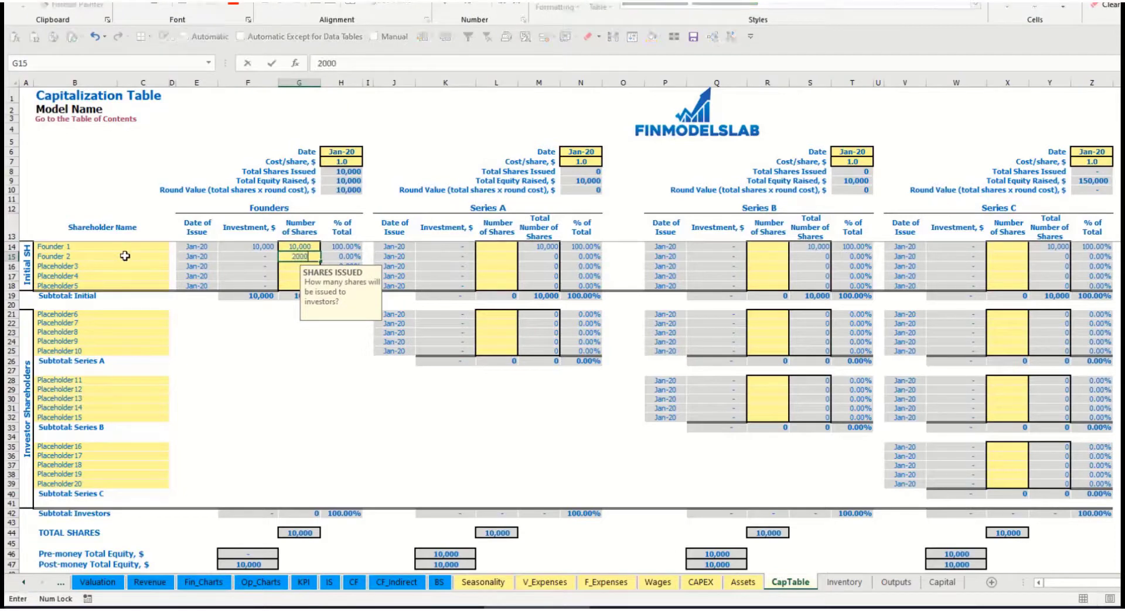
text(0)
key(Return)
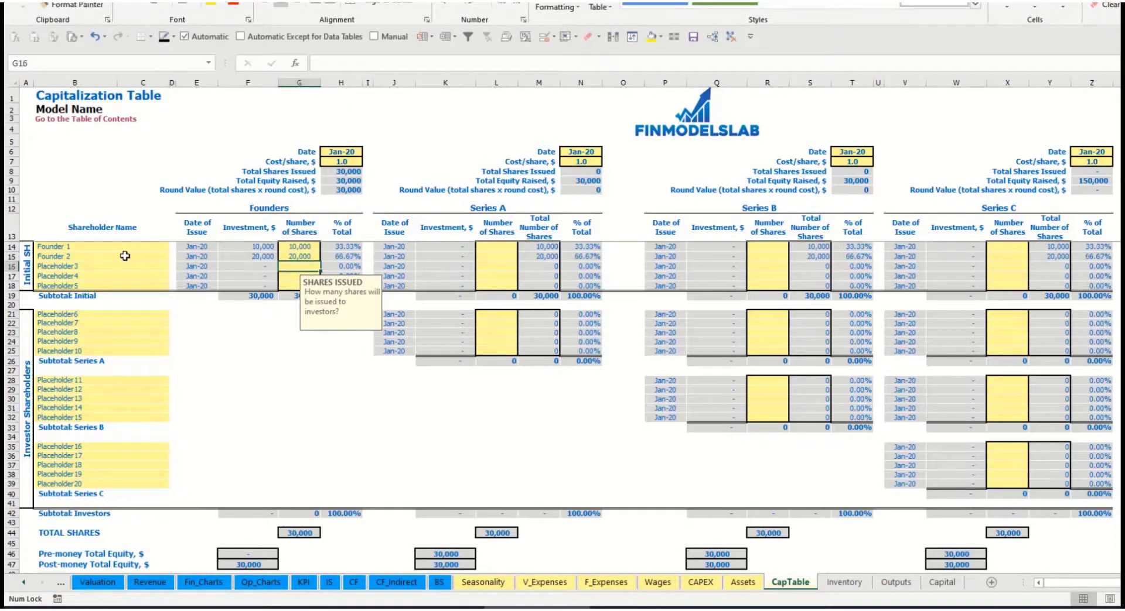
Set the Founders round's cost per share to 2 and its date to Feb-20.
click(331, 163)
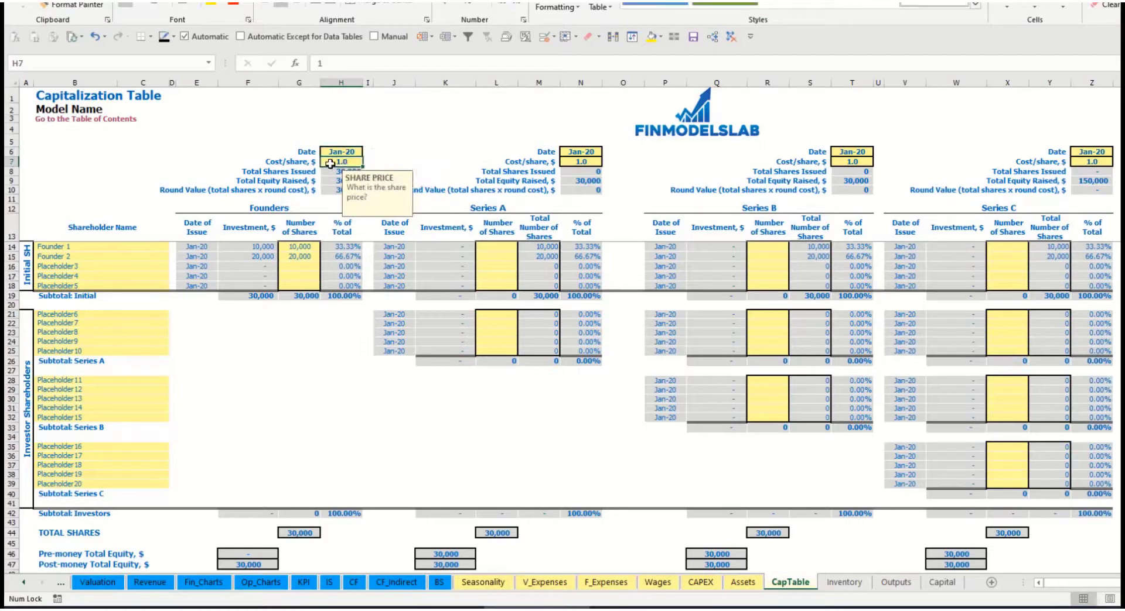
text(2)
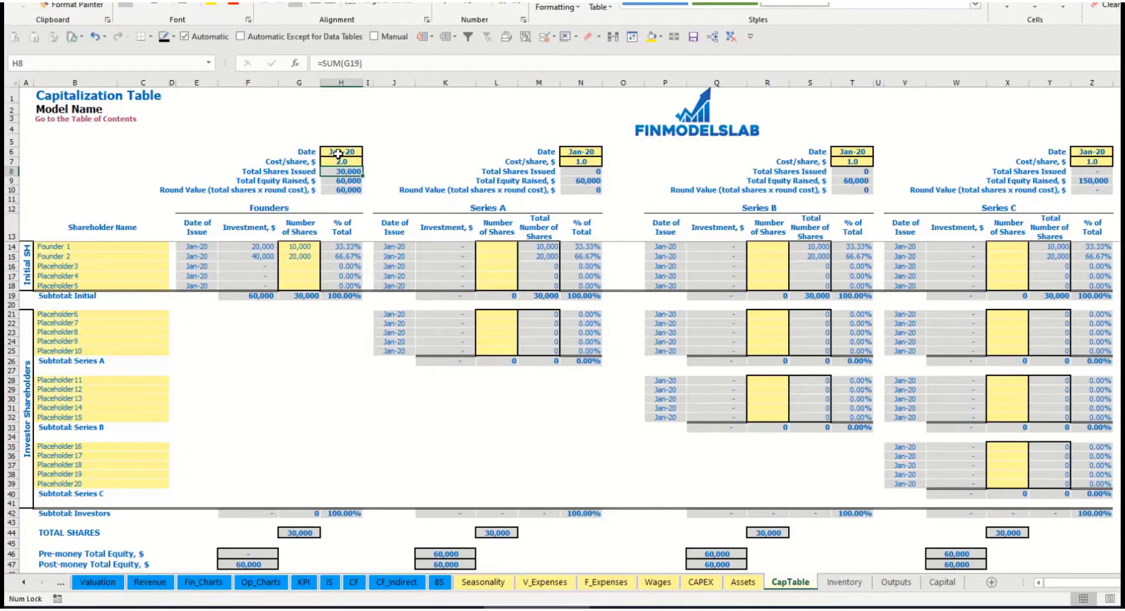
click(343, 152)
click(367, 151)
click(340, 169)
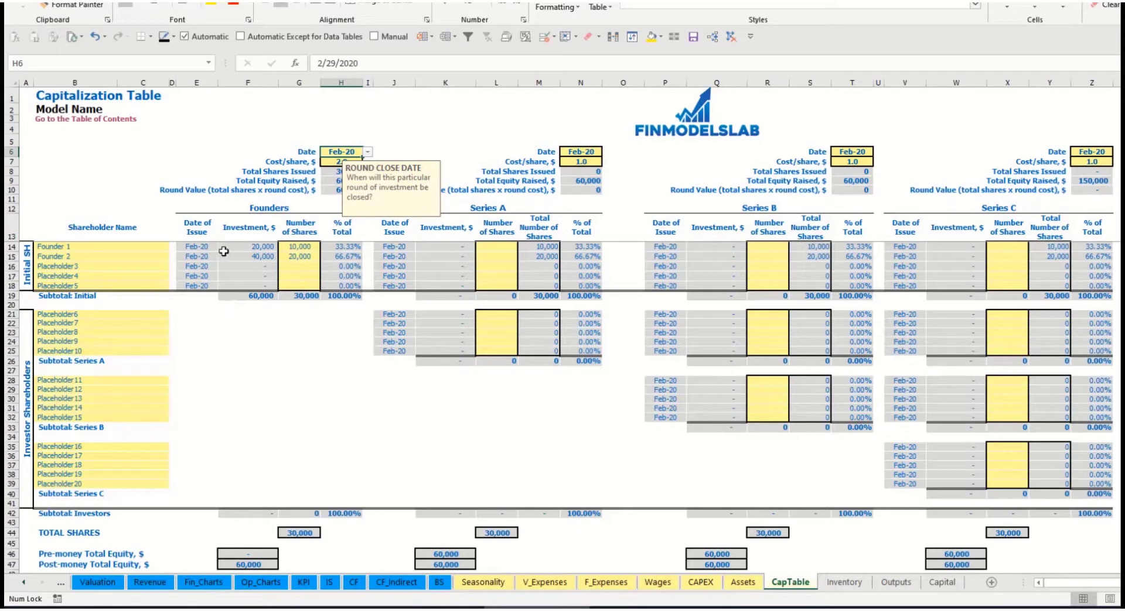
Check each founder's investment and ownership percentage, the initial subtotal and the post-money total equity.
click(253, 249)
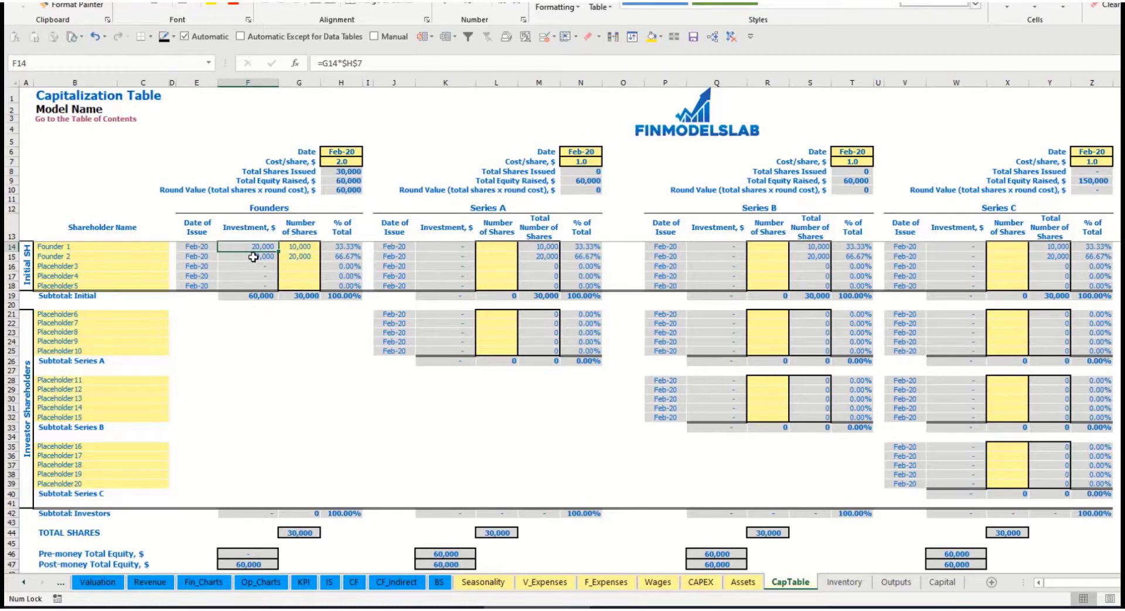
click(253, 256)
click(253, 295)
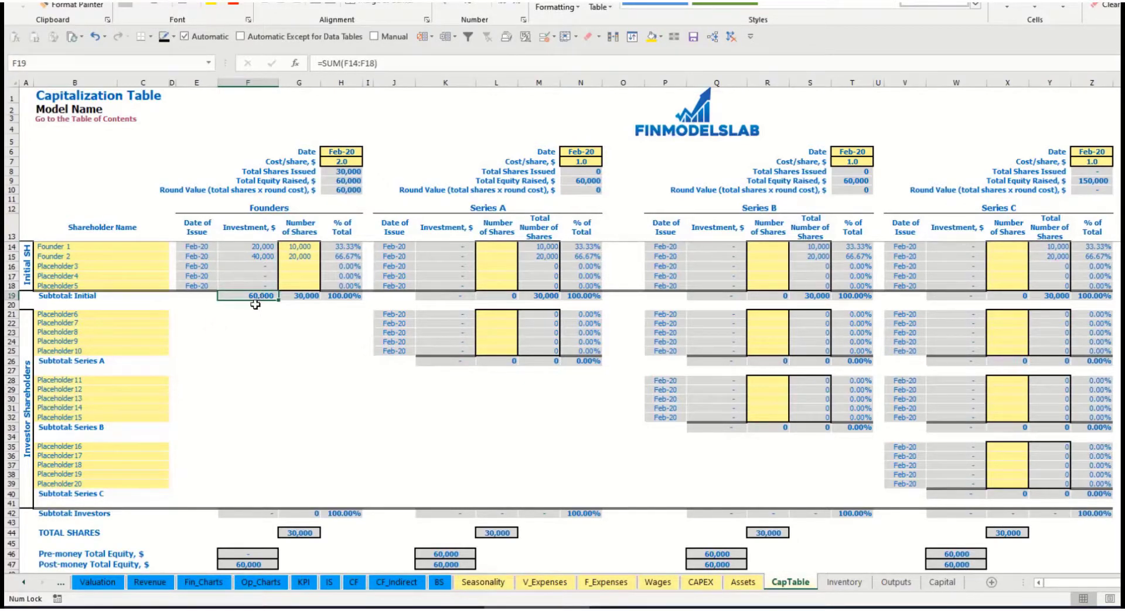
click(11, 564)
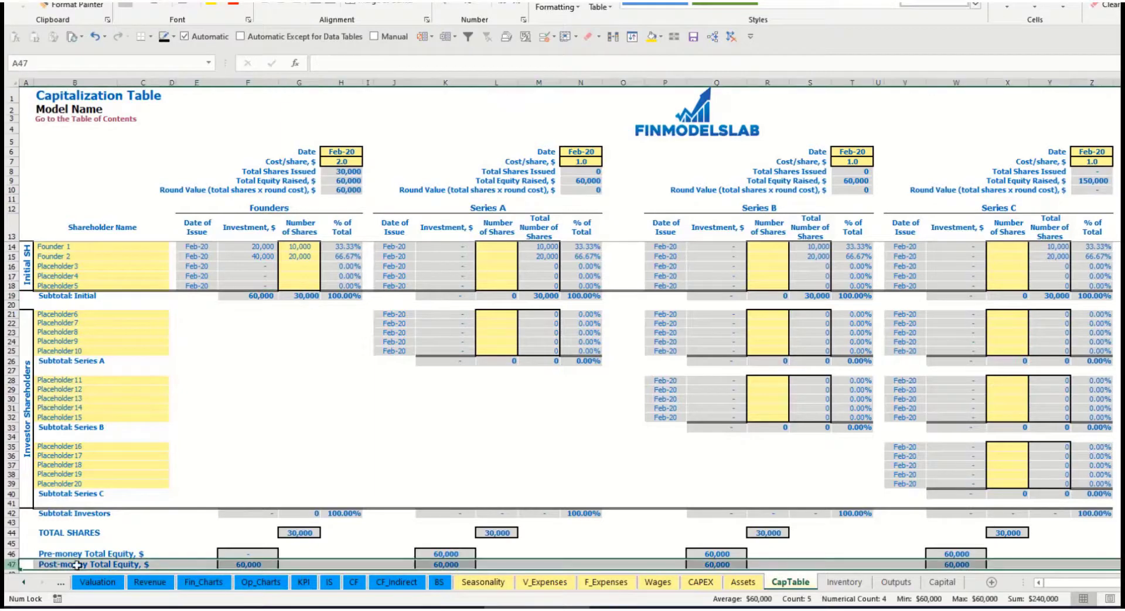
click(347, 247)
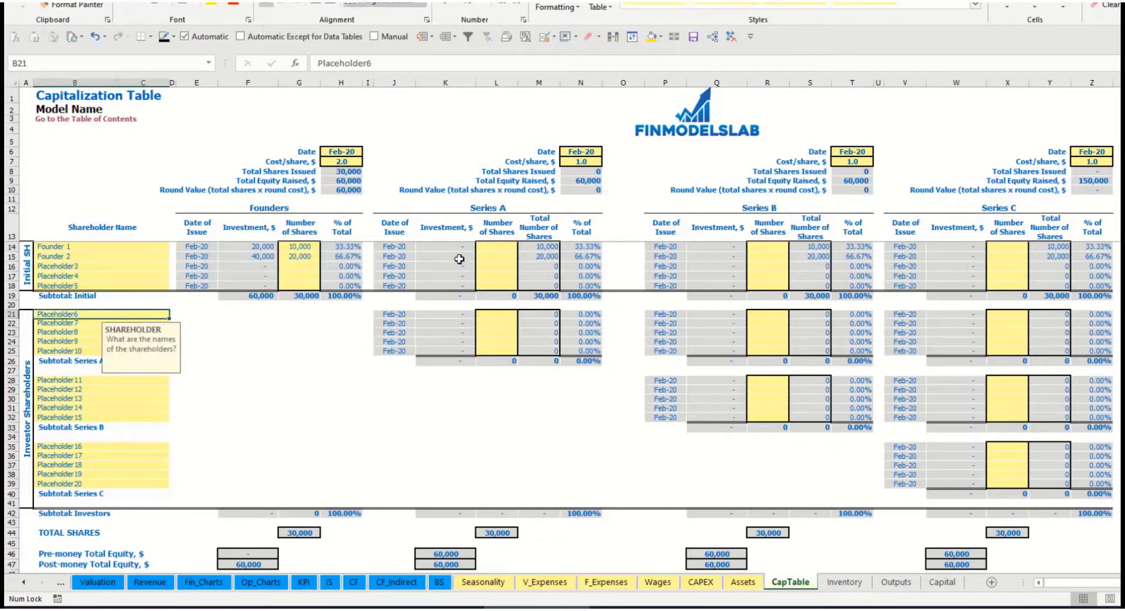
Rename the first Series A investor shareholder, Placeholder6, as "Investor 1".
click(512, 212)
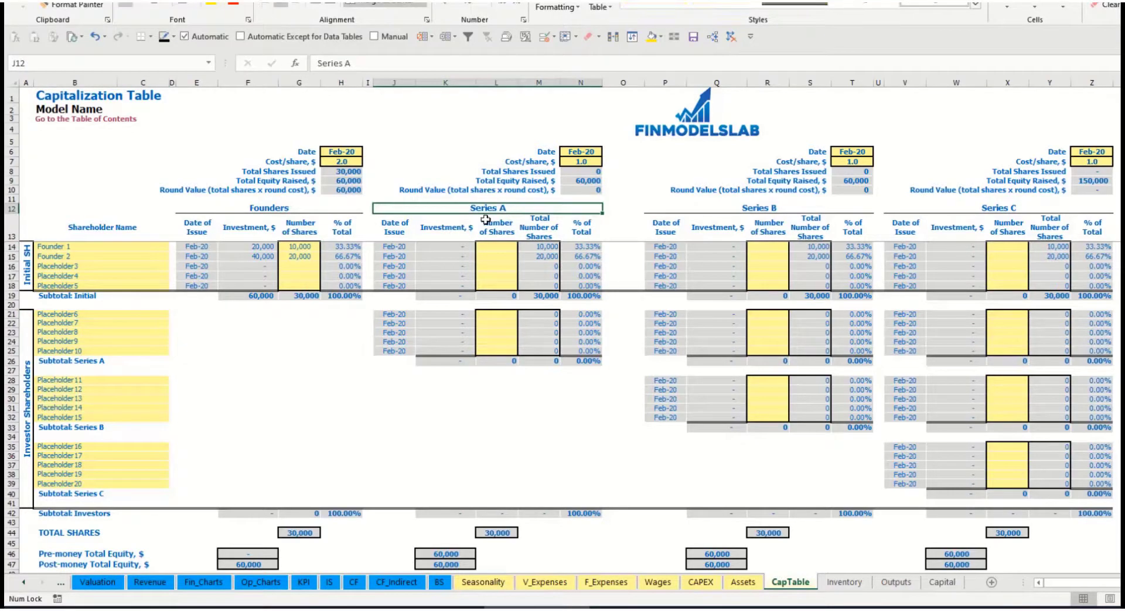
click(83, 317)
key(BackSpace)
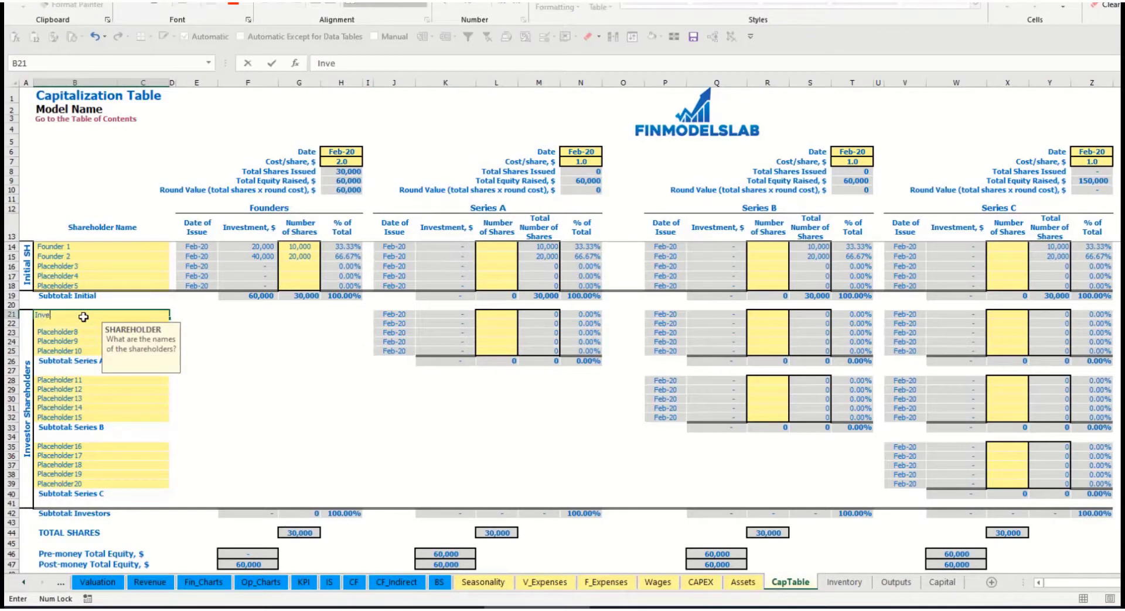
key(Return)
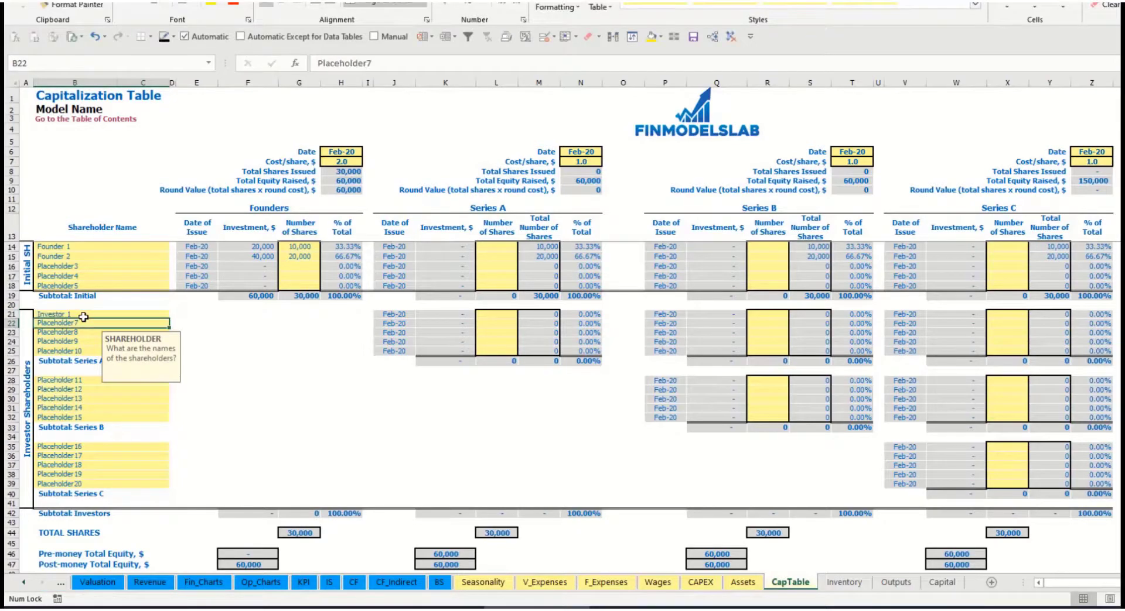
Set the Series A round's close date to May-20 and its cost per share to 5.
click(588, 150)
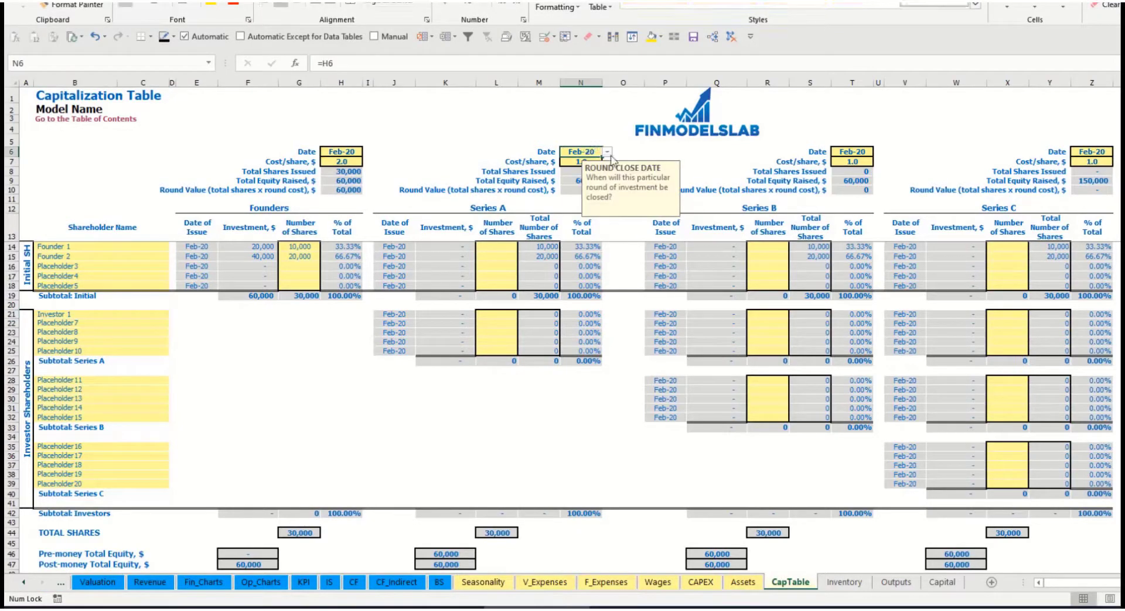
click(608, 152)
click(592, 190)
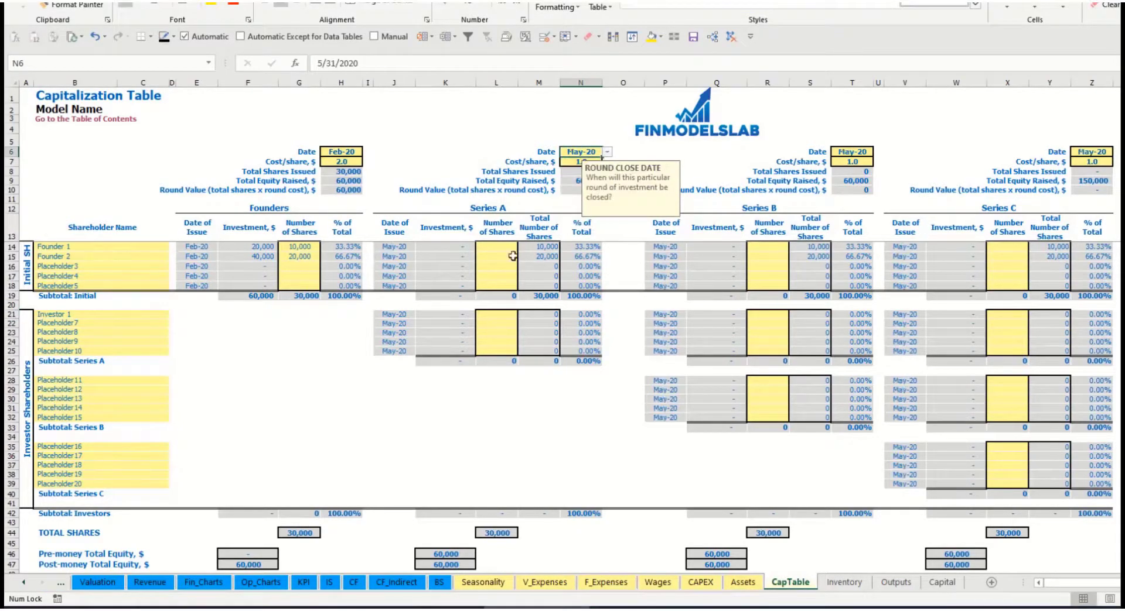
click(576, 160)
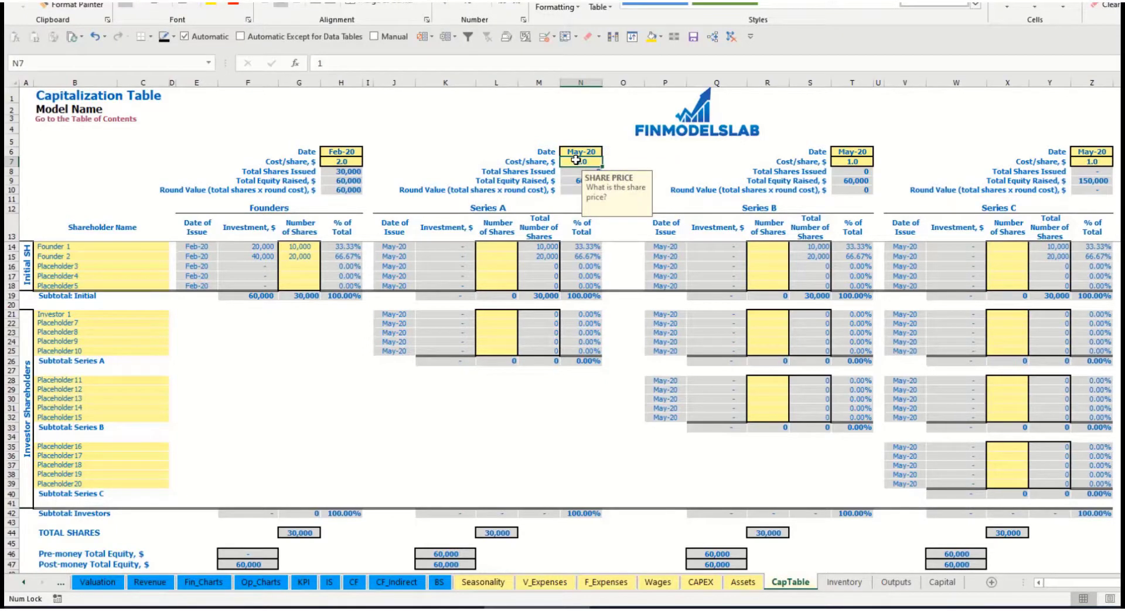
text(5)
key(Return)
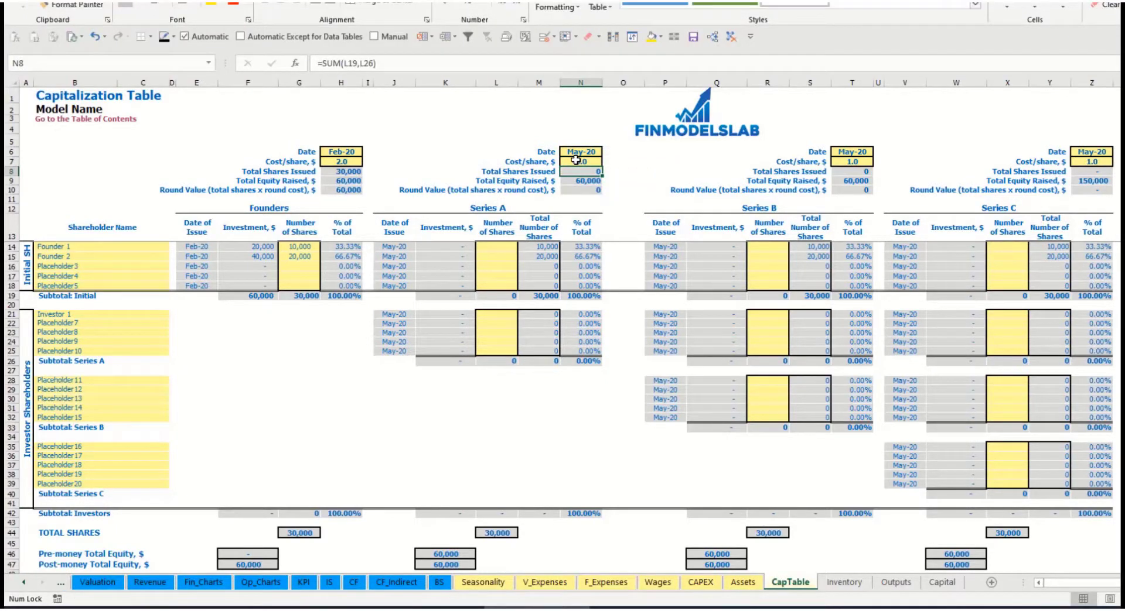
Issue 1,000 shares to Investor 1 in the Series A round.
click(496, 314)
text(1000)
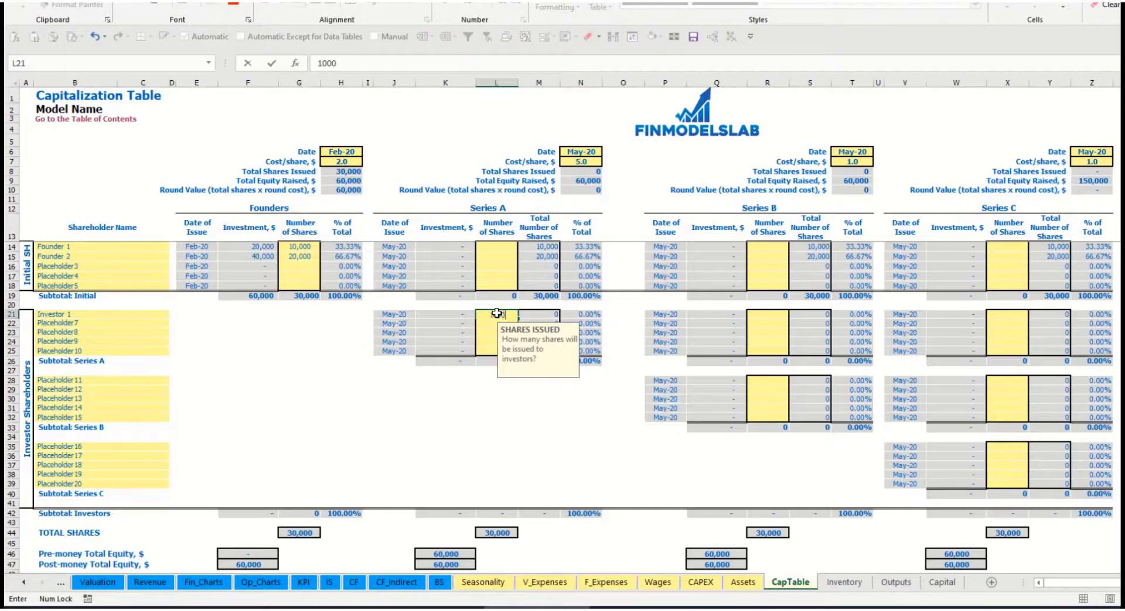
click(448, 406)
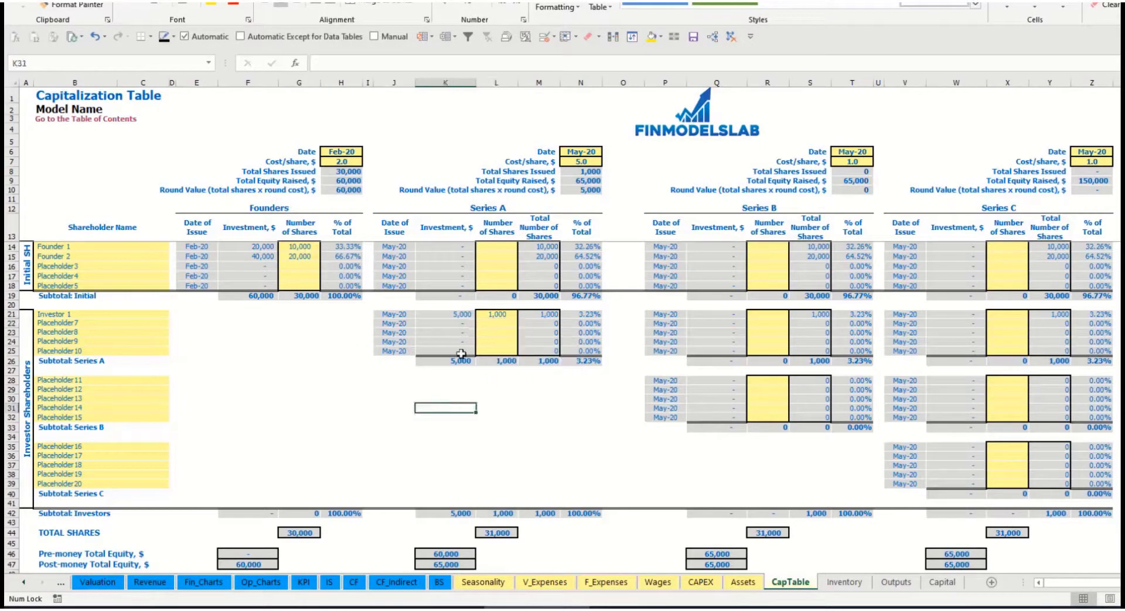
Check Investor 1's Series A investment, the pre-money and post-money total equity, and the investor's ownership percentage.
click(453, 315)
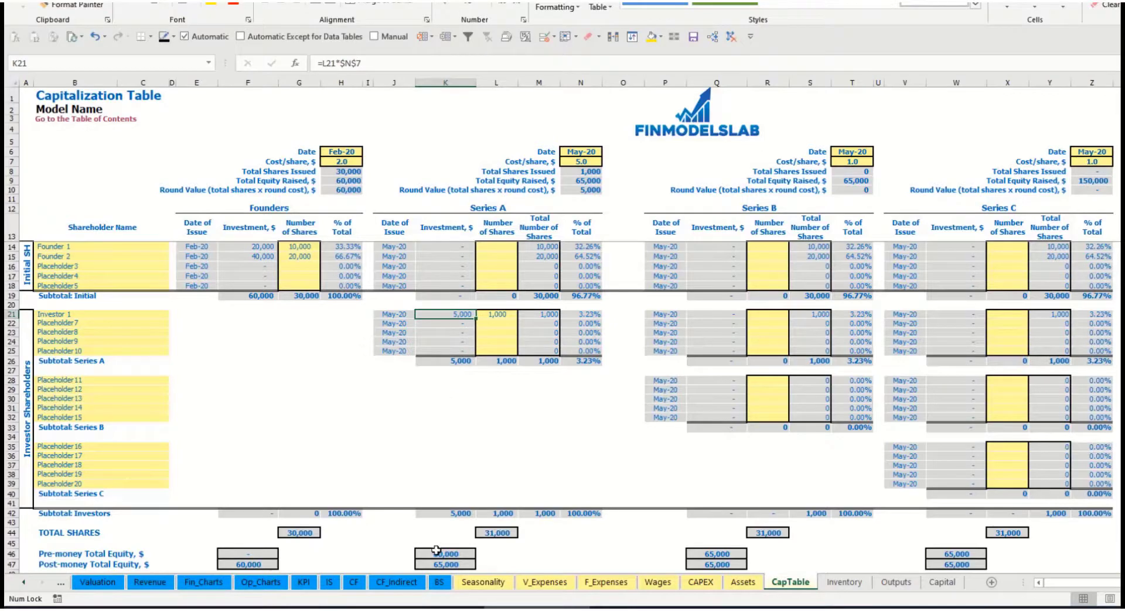
click(436, 550)
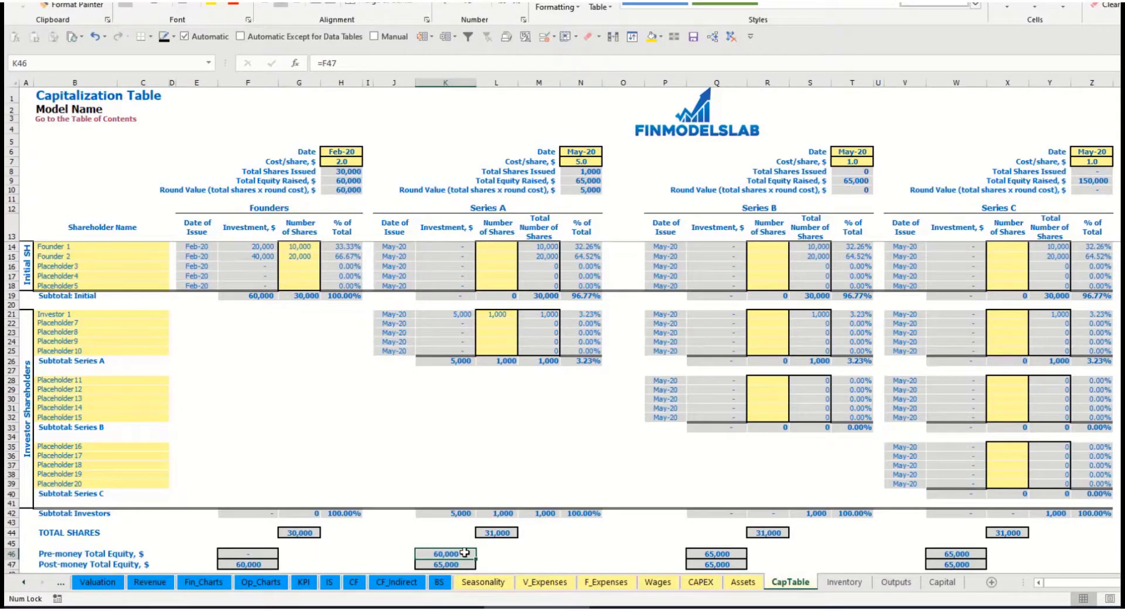
key(Down)
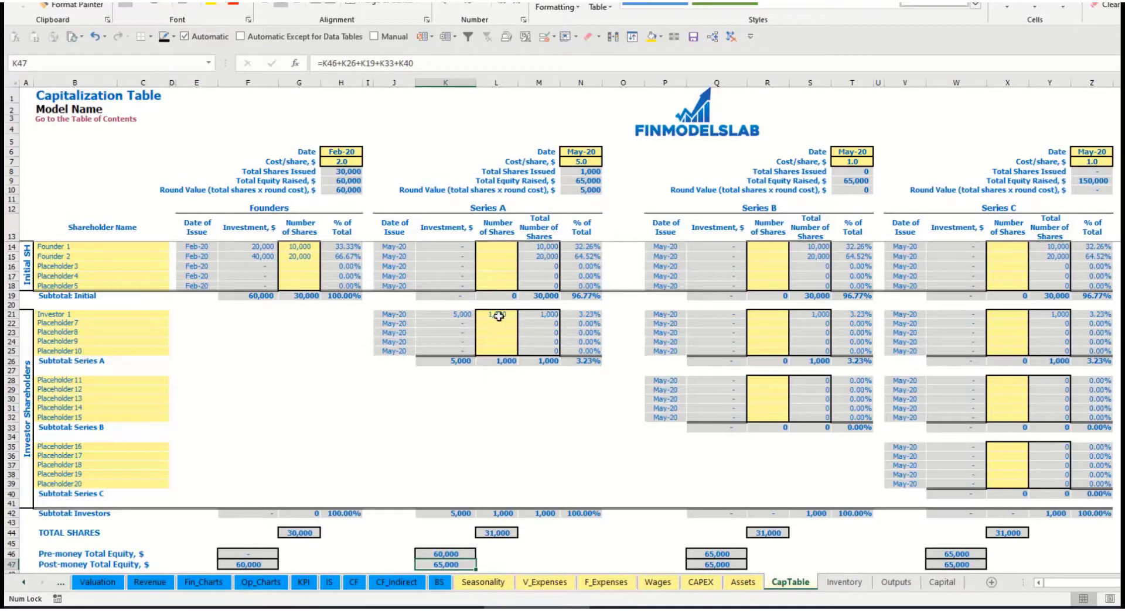
click(571, 315)
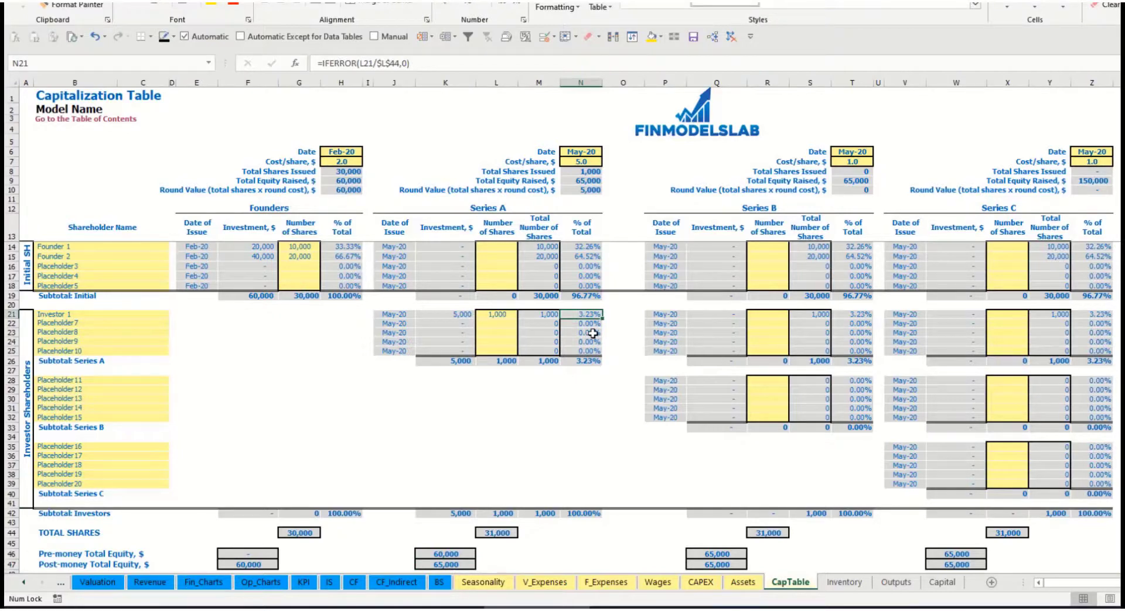
Review the ownership percentages of Founder 1 and Founder 2 in the Series A round.
drag(134, 248, 134, 258)
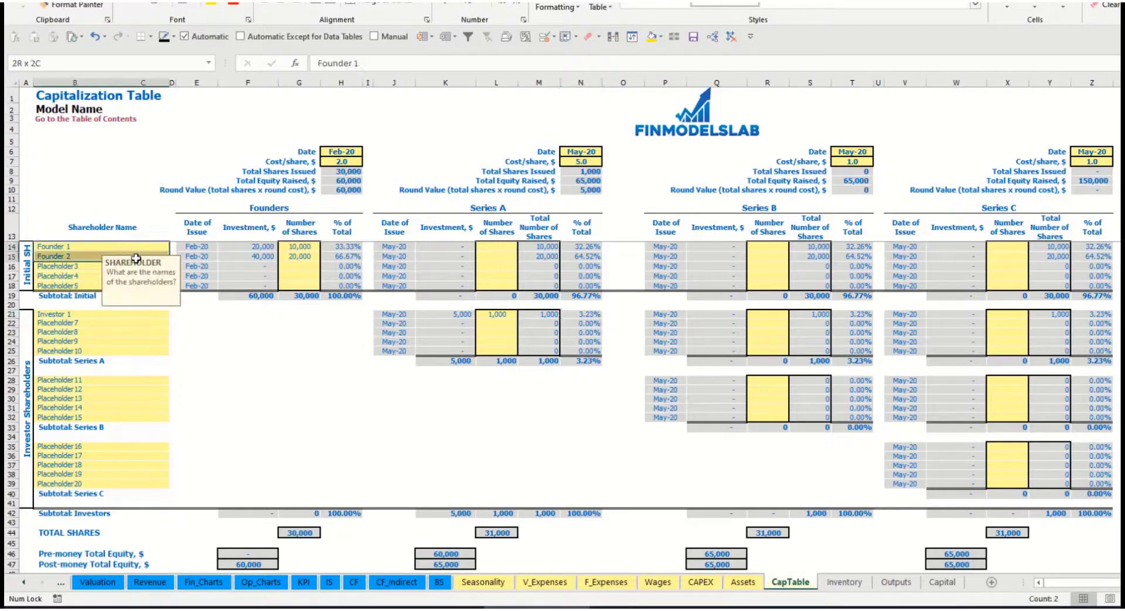
drag(582, 247, 582, 257)
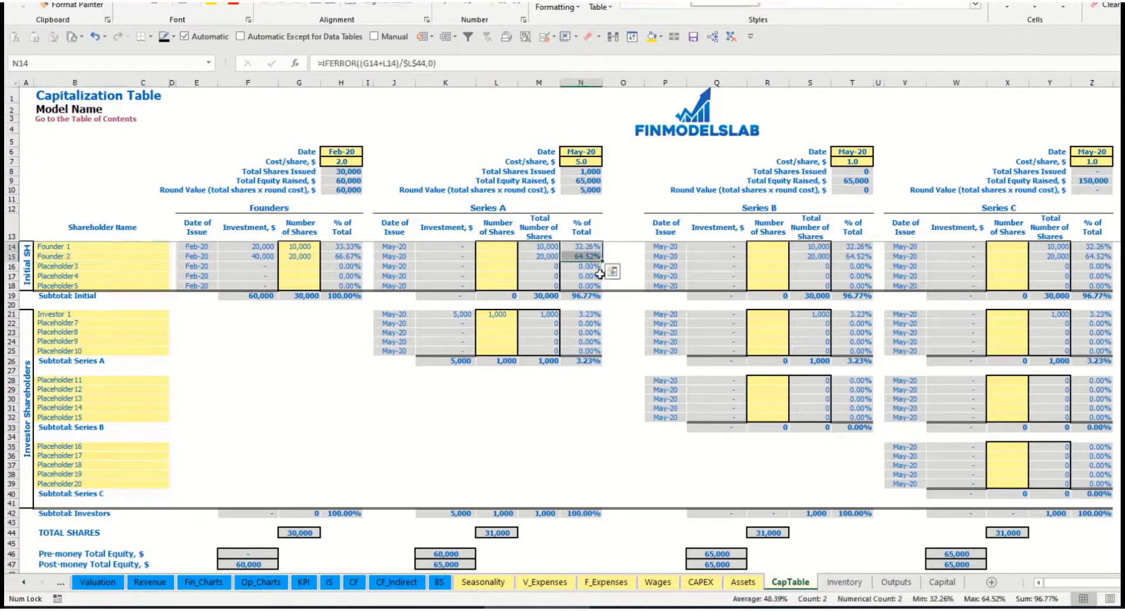
key(Up)
key(Down)
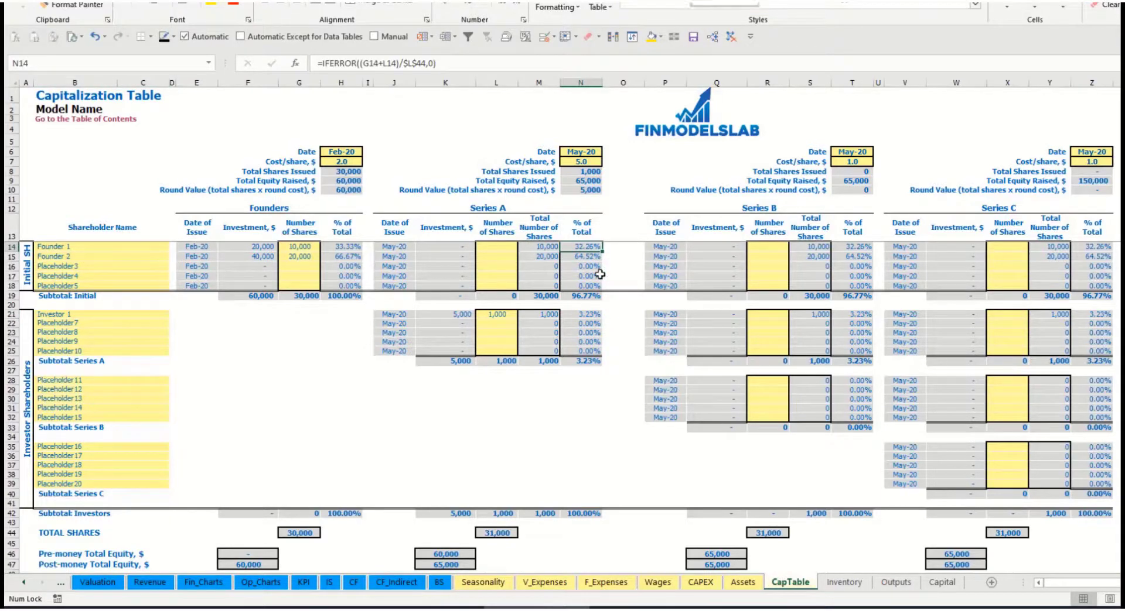
key(Down)
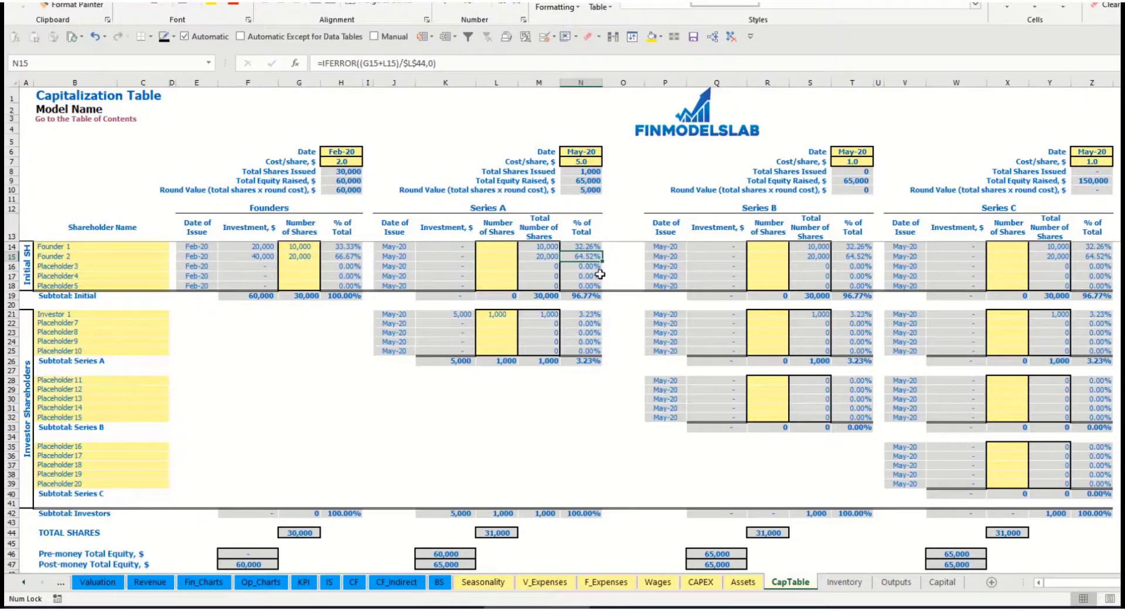
Look over the Series B and Series C shareholder name cells and the Series A investors' number-of-shares cells.
click(112, 390)
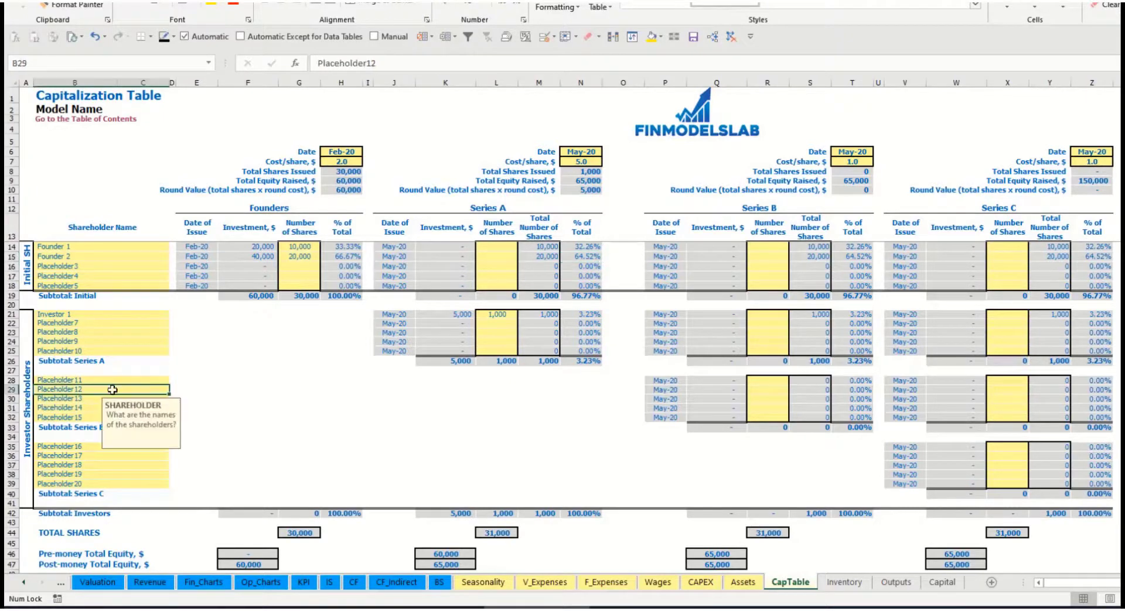
click(101, 448)
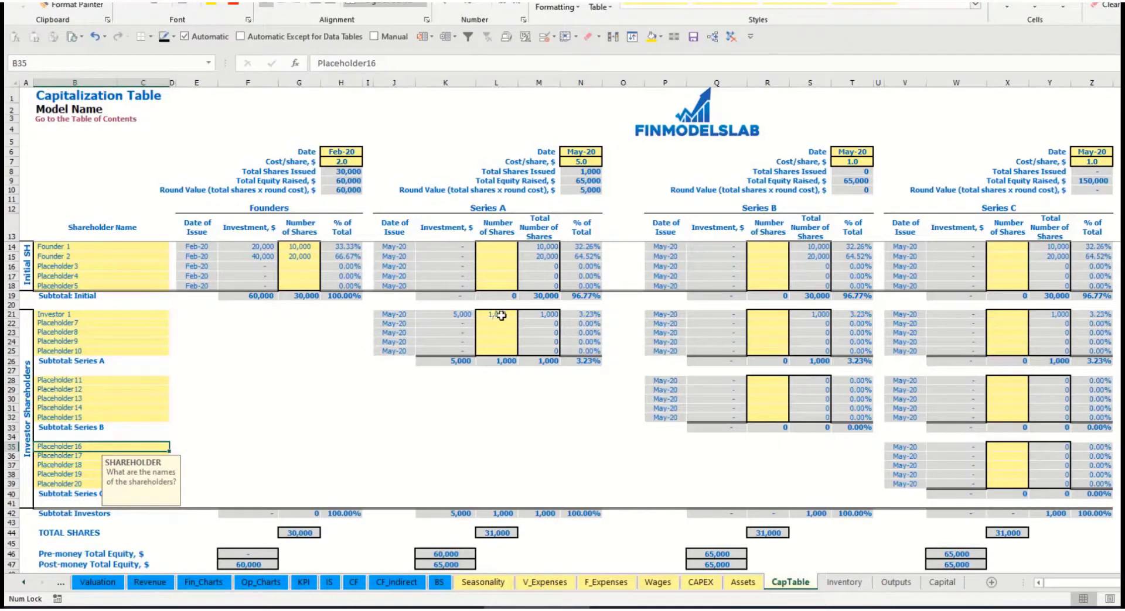
drag(501, 315, 496, 350)
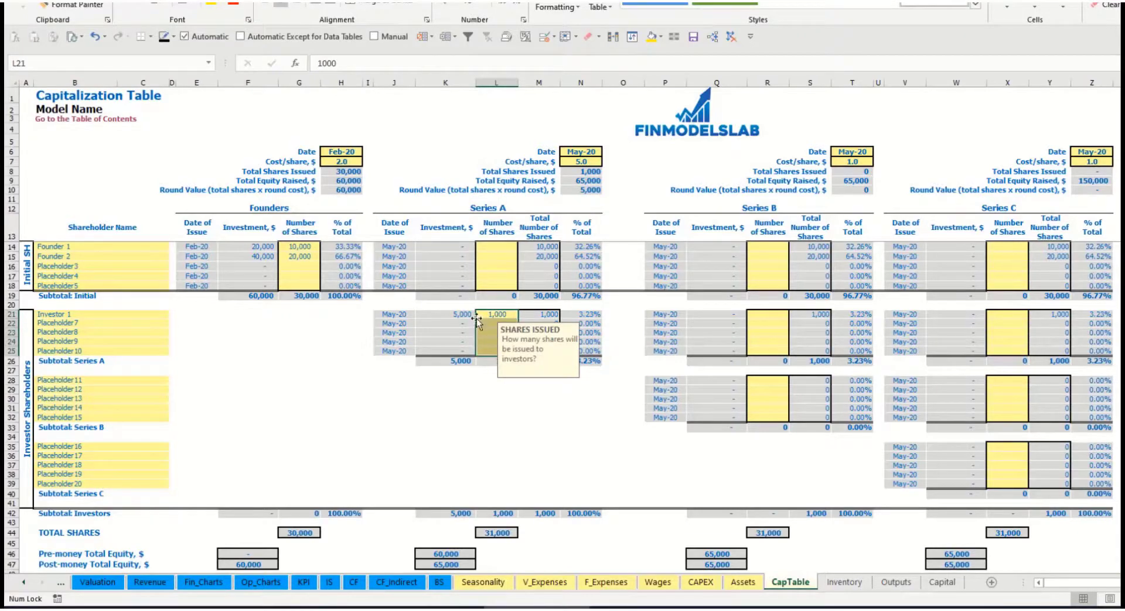
click(511, 400)
Check the Feb-20 and May-20 ordinary equity raisings in the cash flow statement and the Ordinary Equity row in the balance sheet.
click(354, 582)
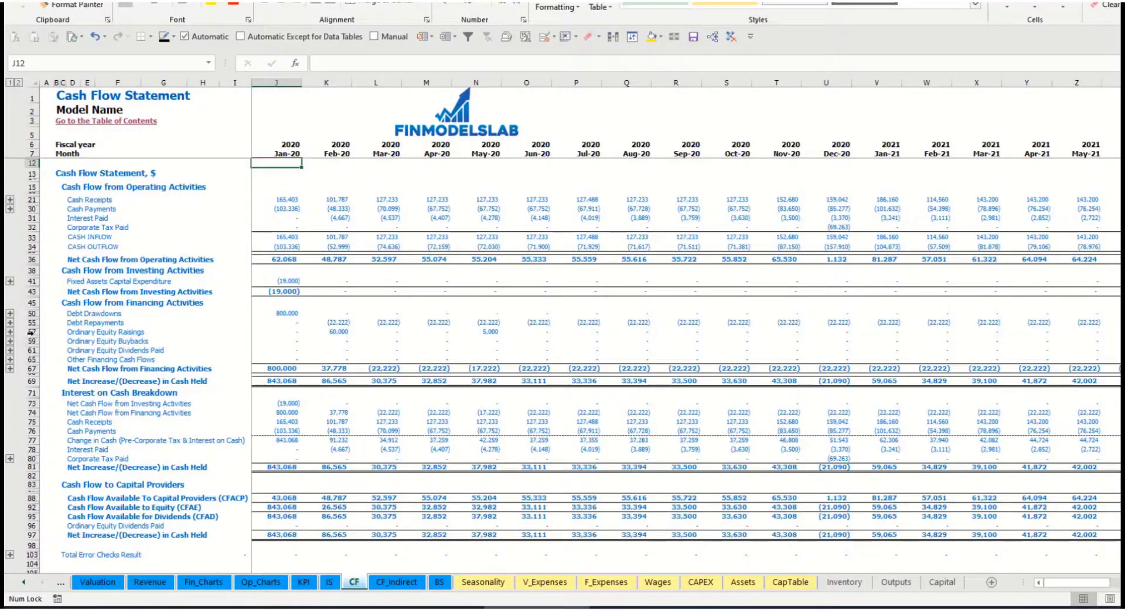
click(31, 331)
click(337, 332)
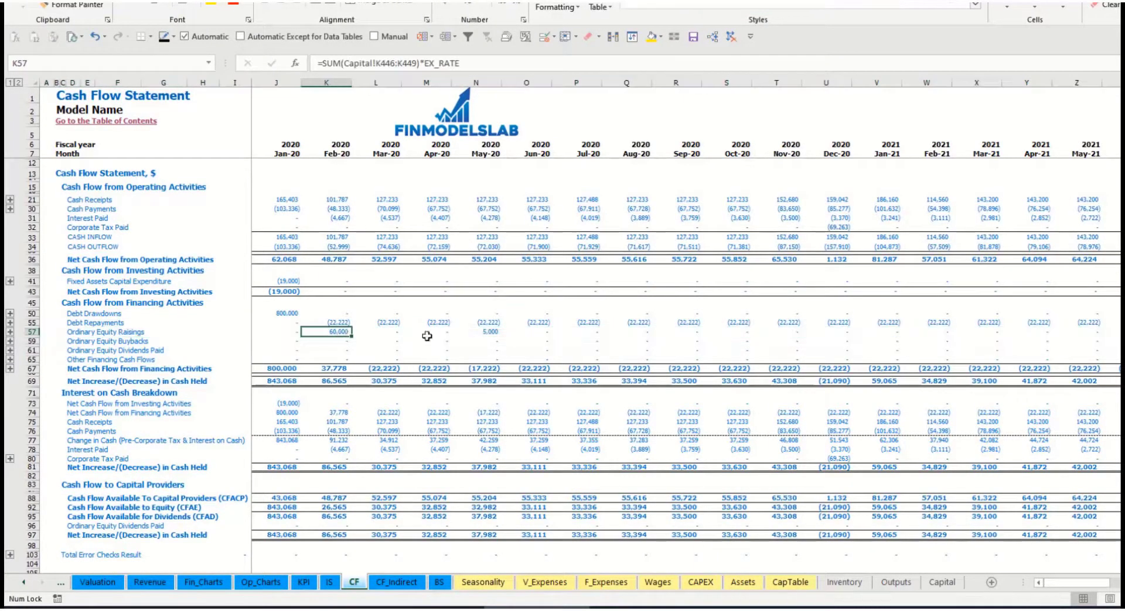
click(490, 339)
click(440, 583)
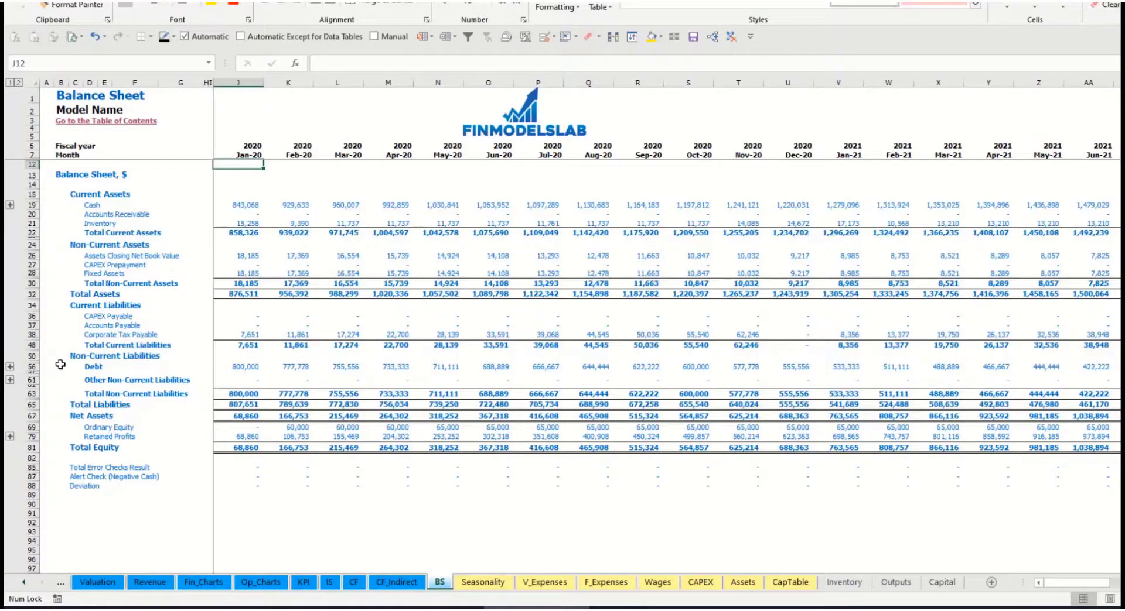
click(32, 428)
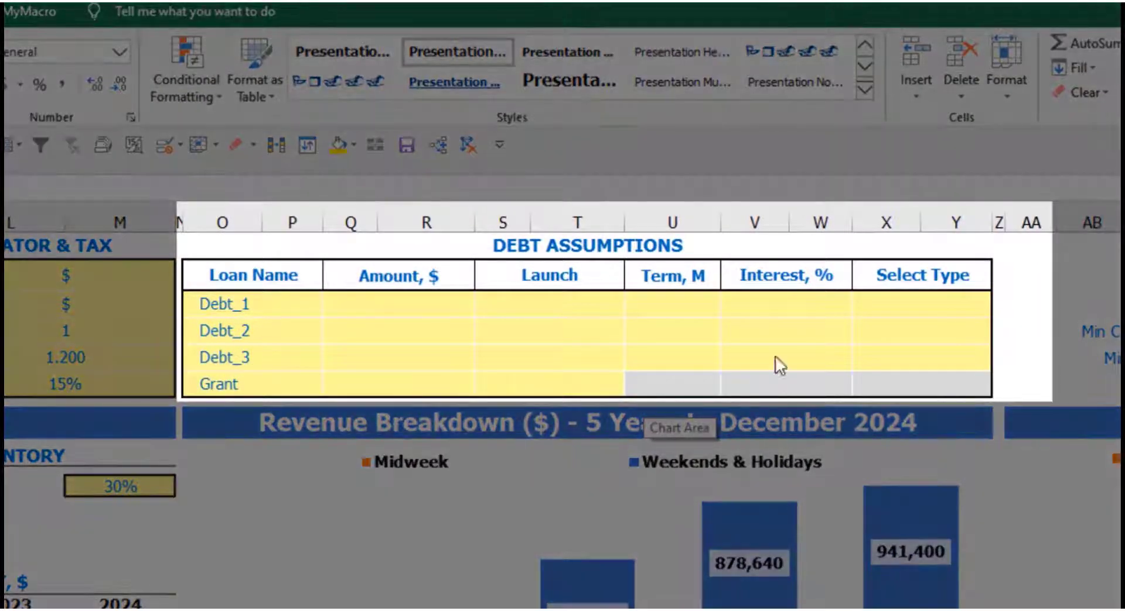
In the debt assumptions, try the Annuity repayment type for Debt_1 and settle on Usual.
click(648, 245)
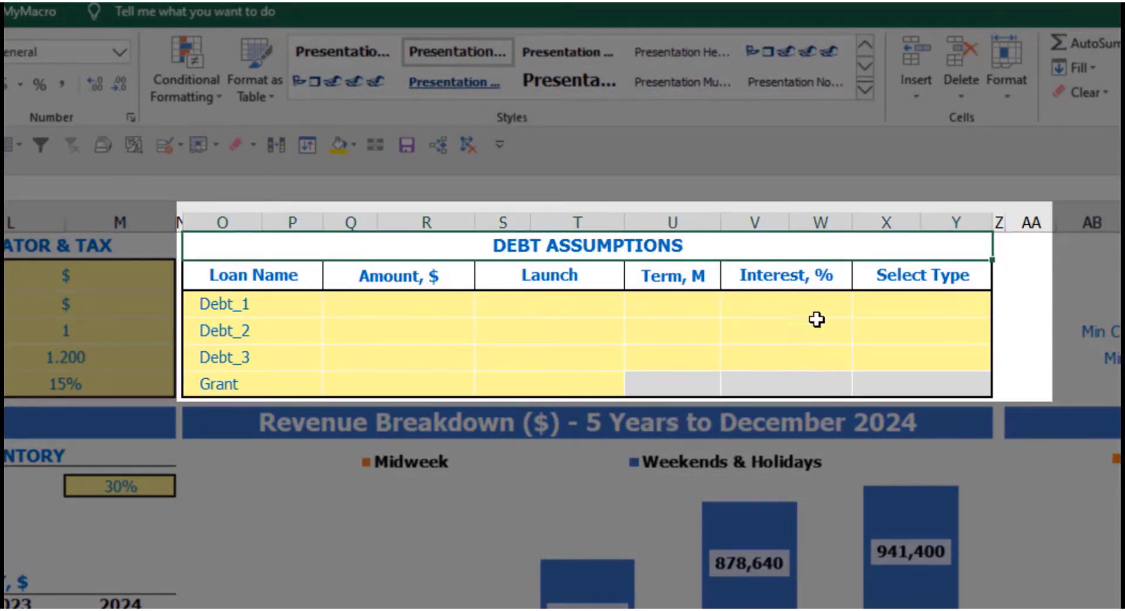
click(984, 302)
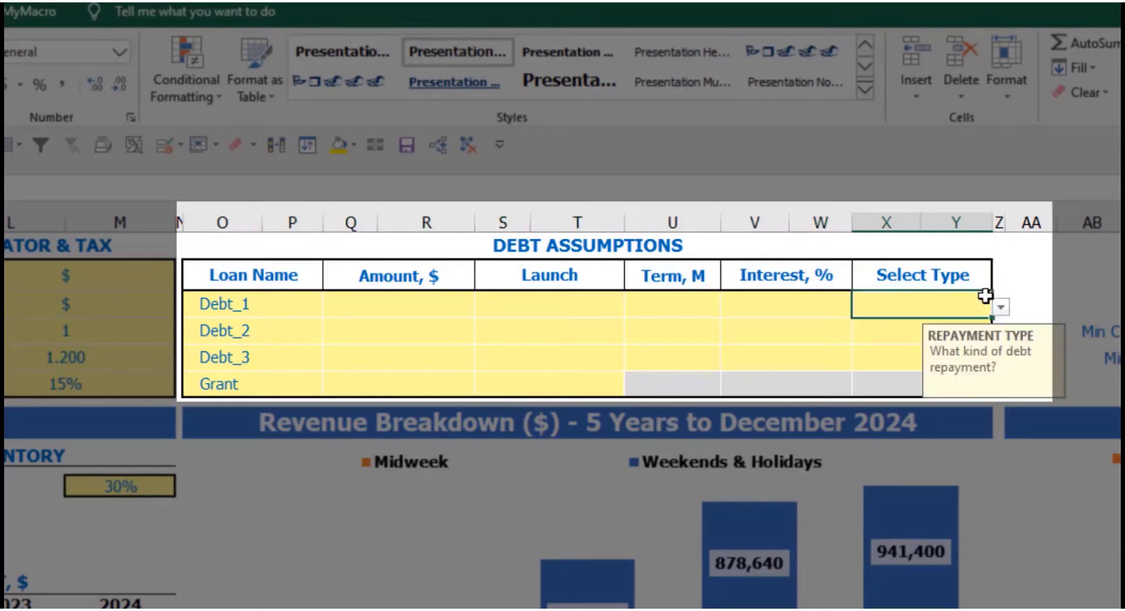
click(1002, 306)
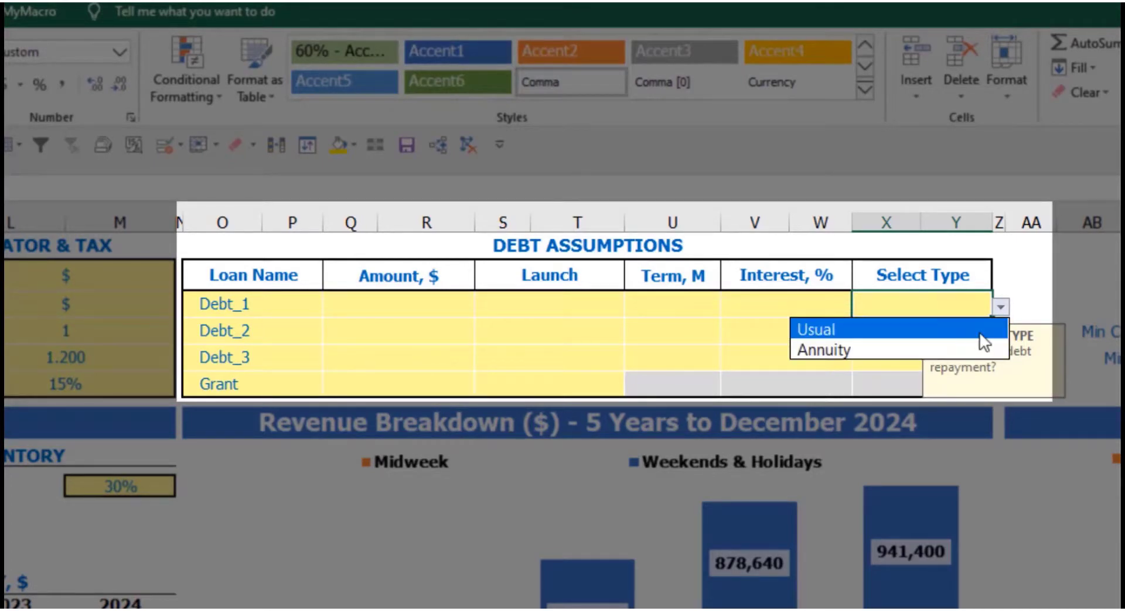
click(974, 348)
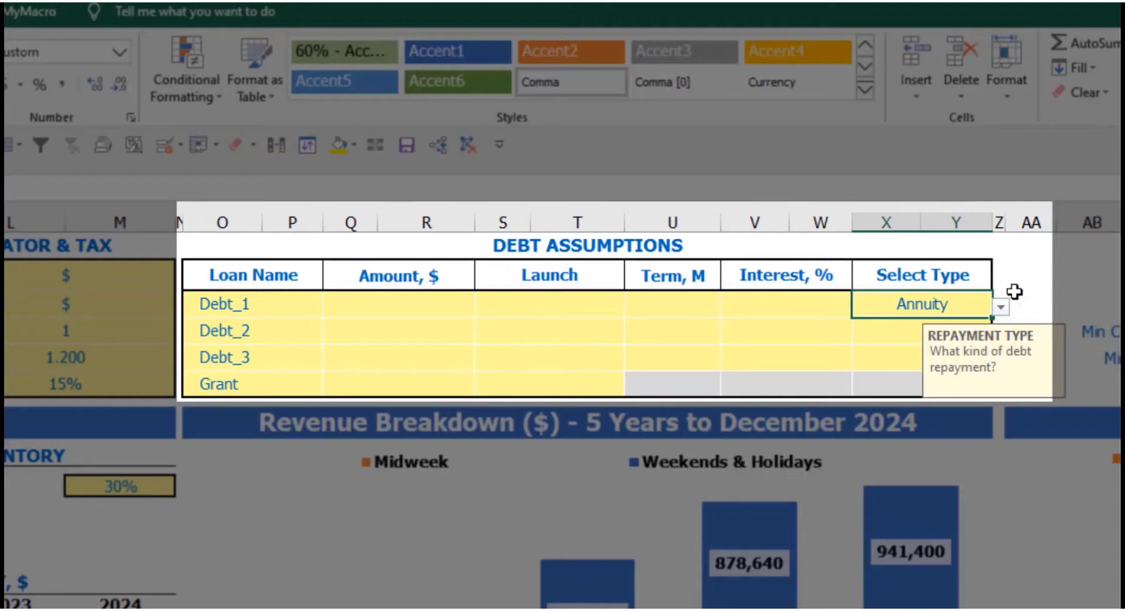
click(1000, 307)
click(959, 329)
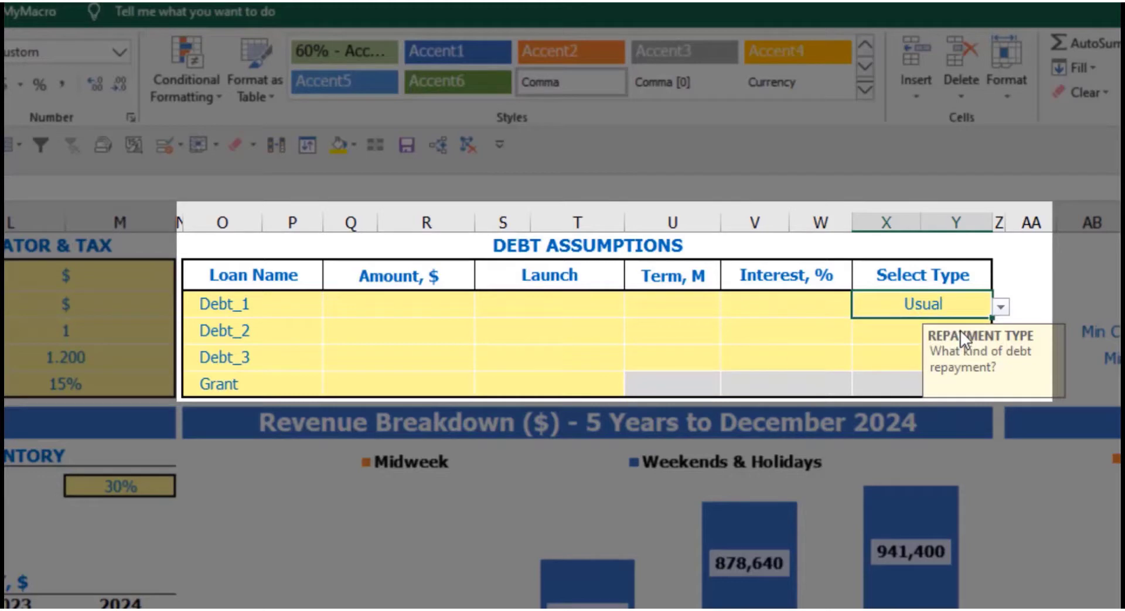